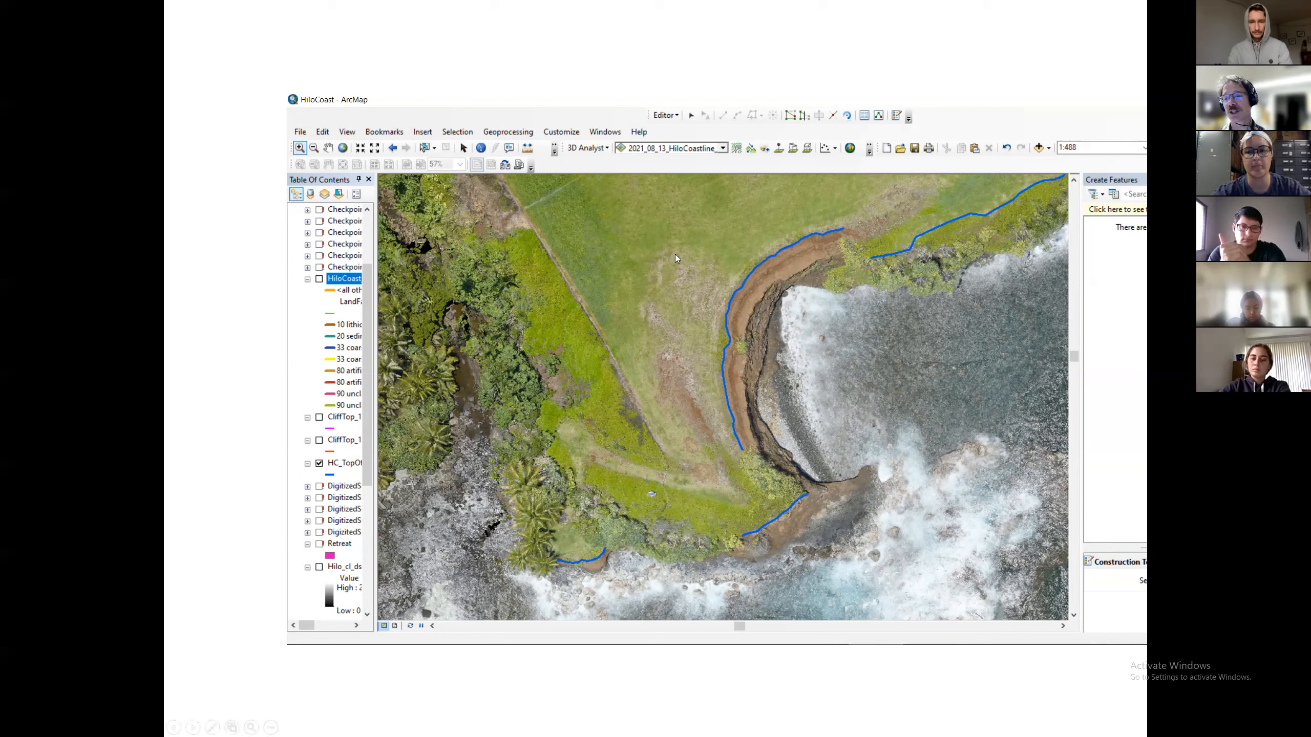
Advance through the Hilo coast cliff-top slides, then end the slide show and minimize the presentation
{"action": "left_click", "coordinate": [621, 285]}
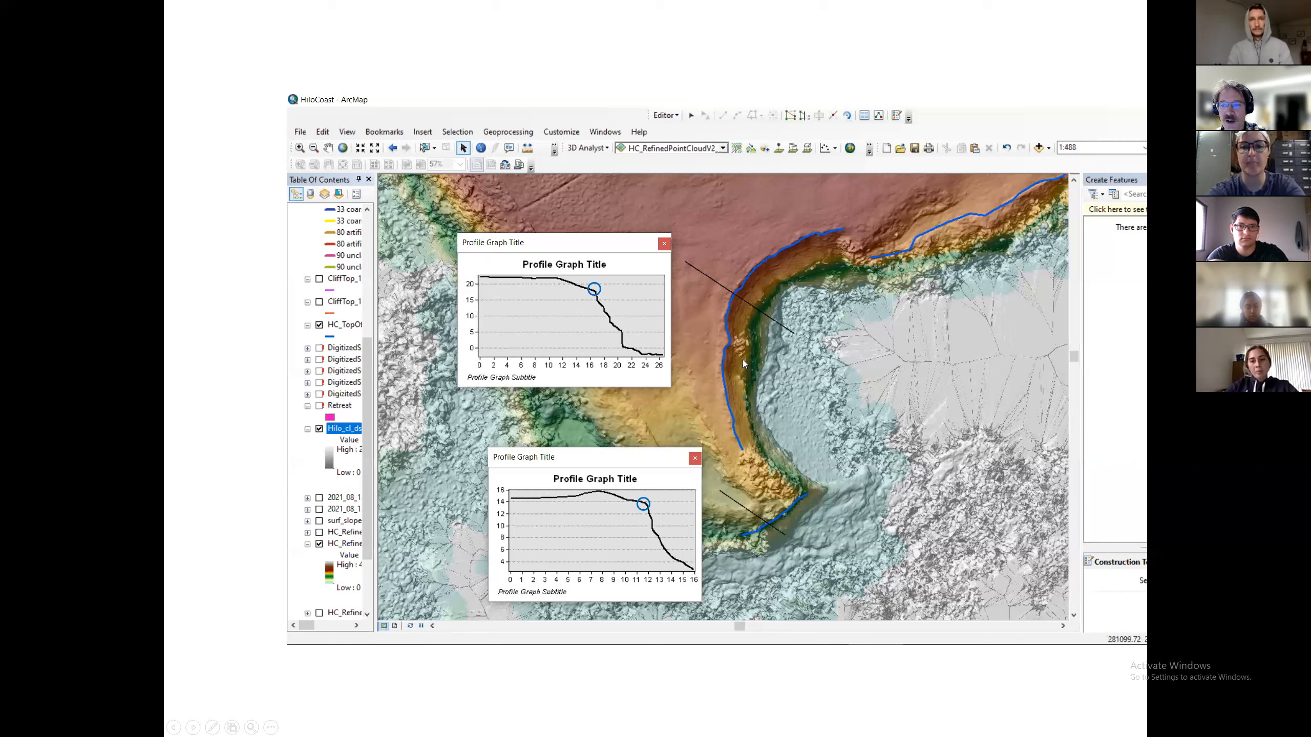
{"action": "left_click", "coordinate": [512, 286]}
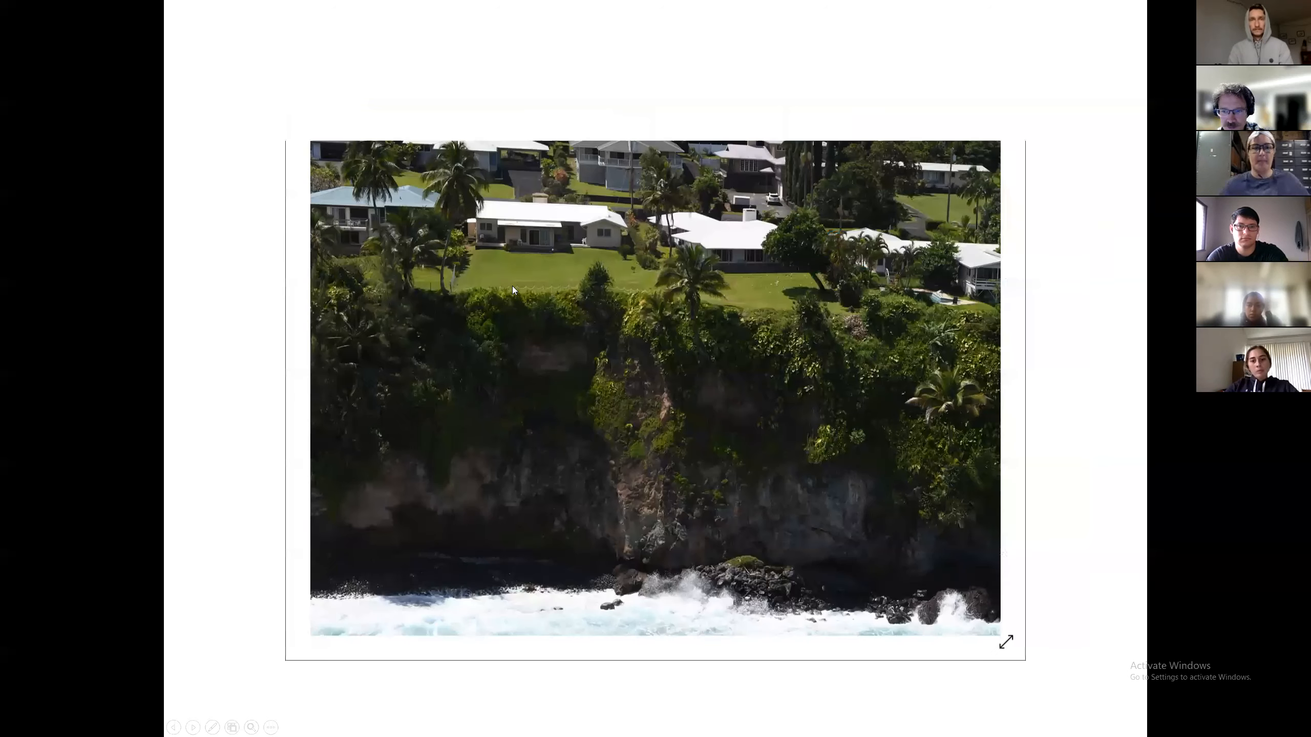
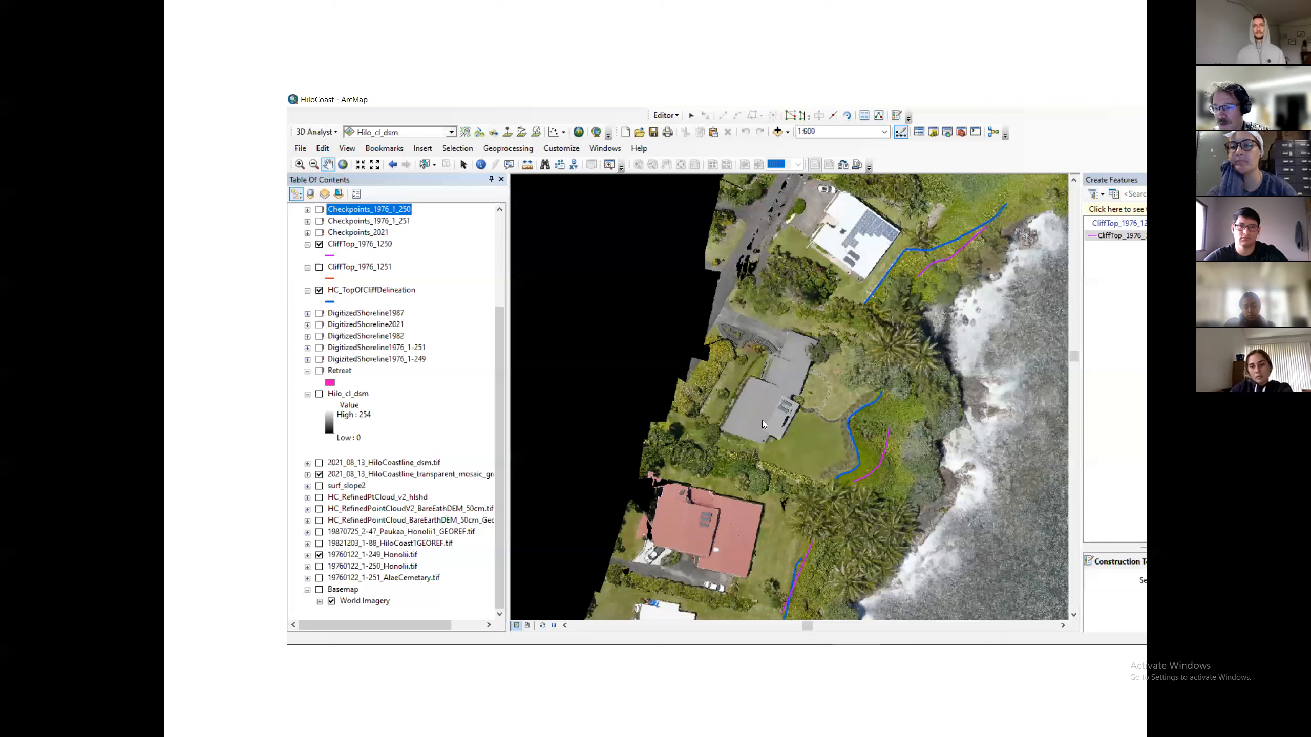
{"action": "left_click", "coordinate": [839, 409]}
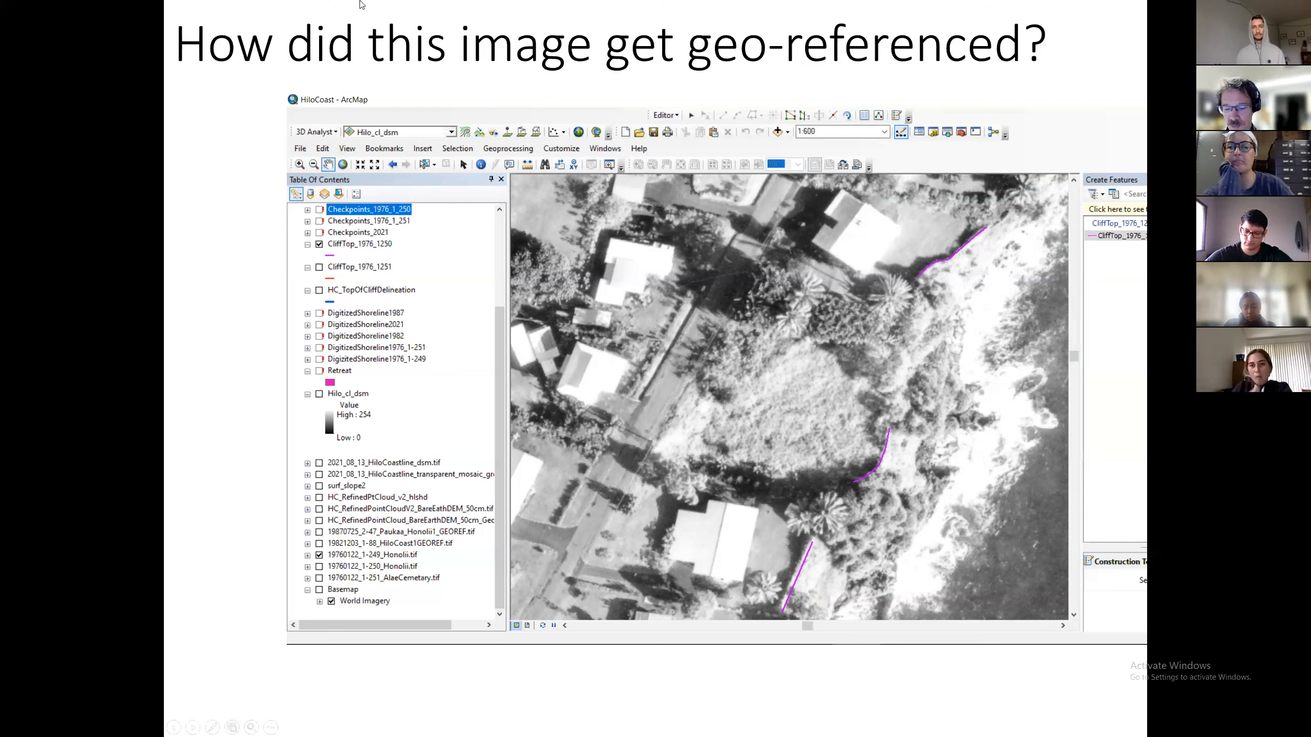
{"action": "key", "text": "Escape"}
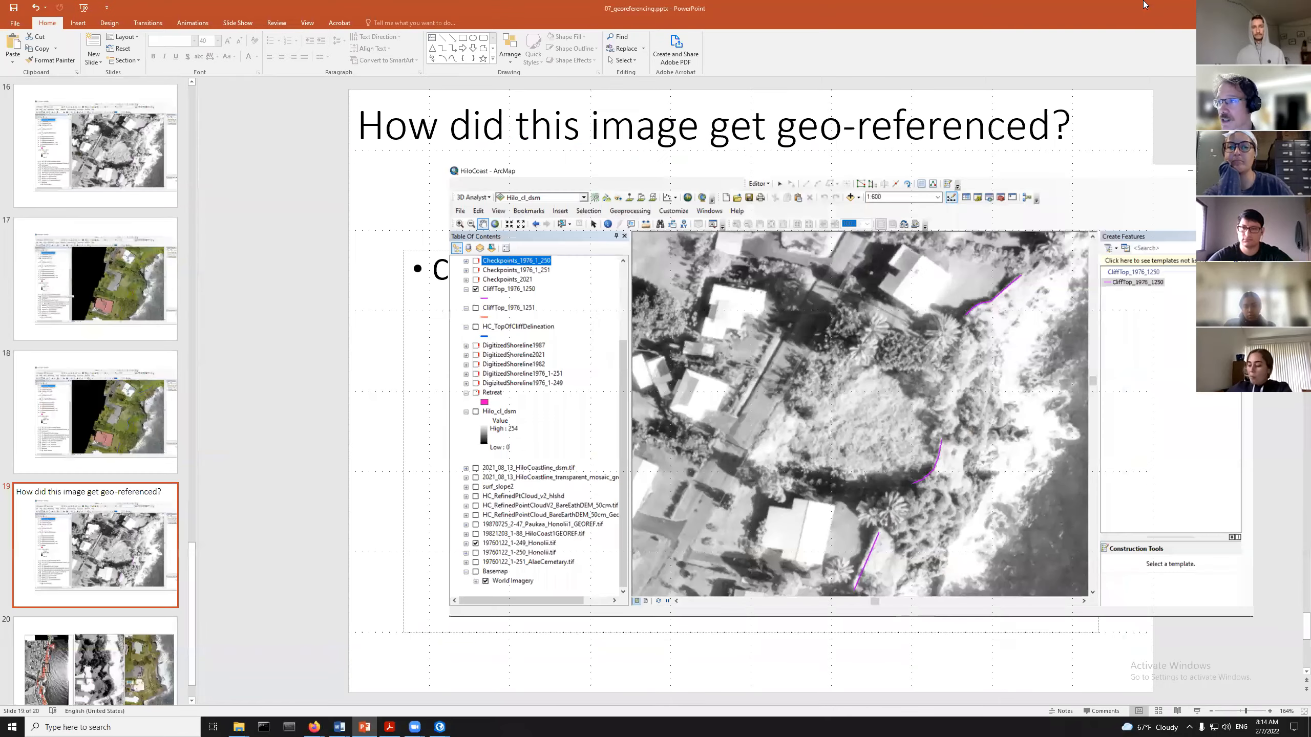
{"action": "left_click", "coordinate": [1251, 8]}
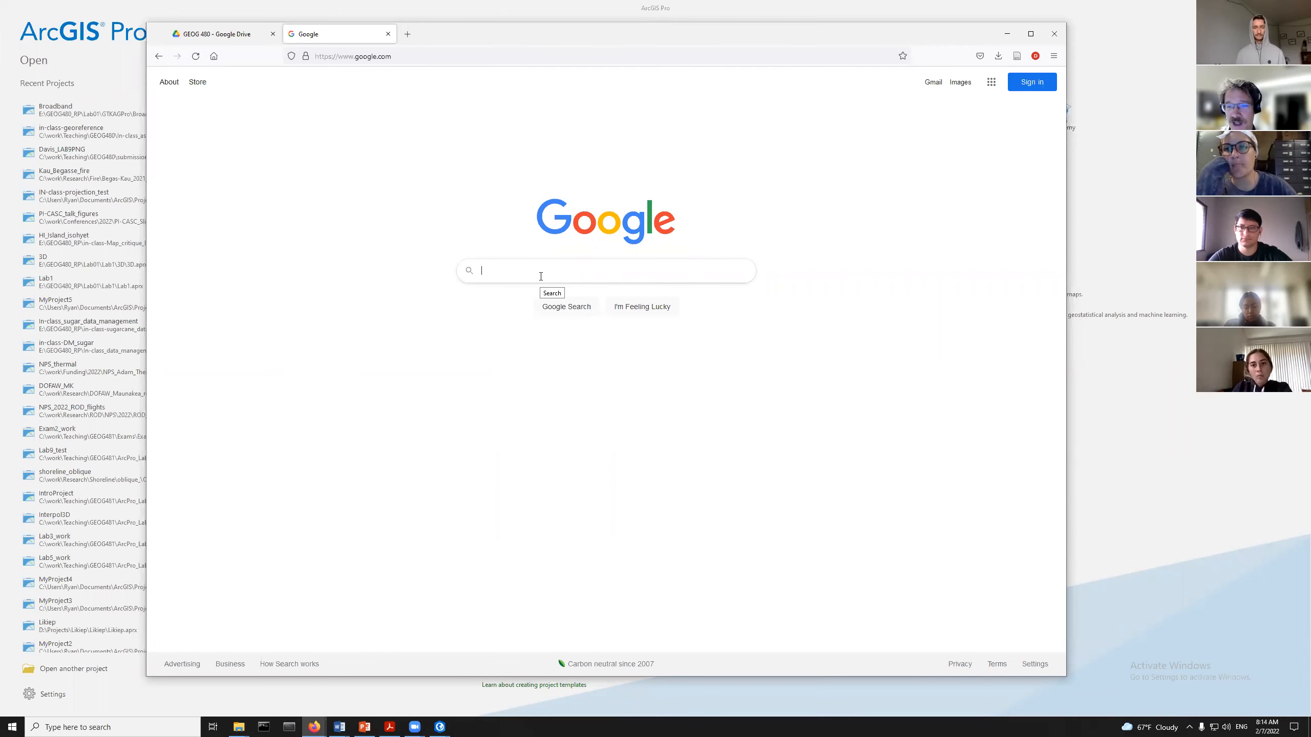
Search Google for "usgs earthexplorer" and open the USGS EarthExplorer website
{"action": "type", "text": "u"}
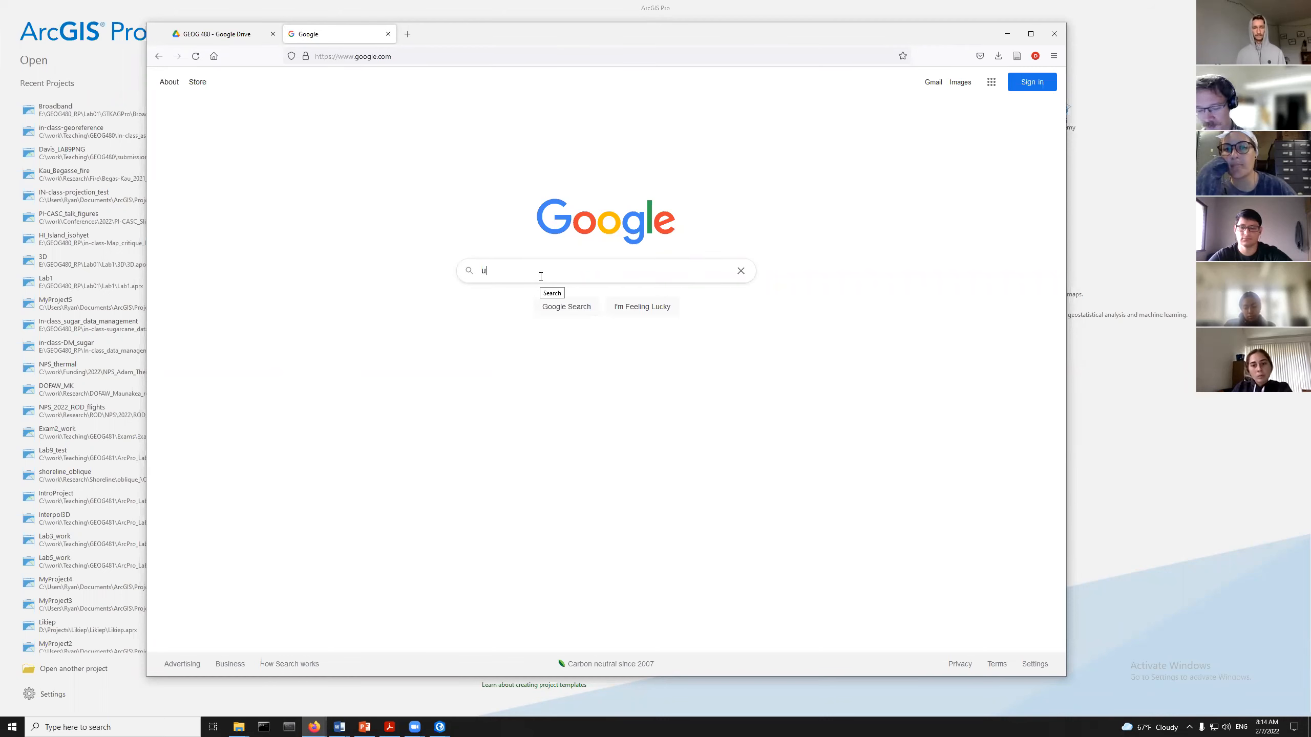
{"action": "type", "text": "sgs earthe"}
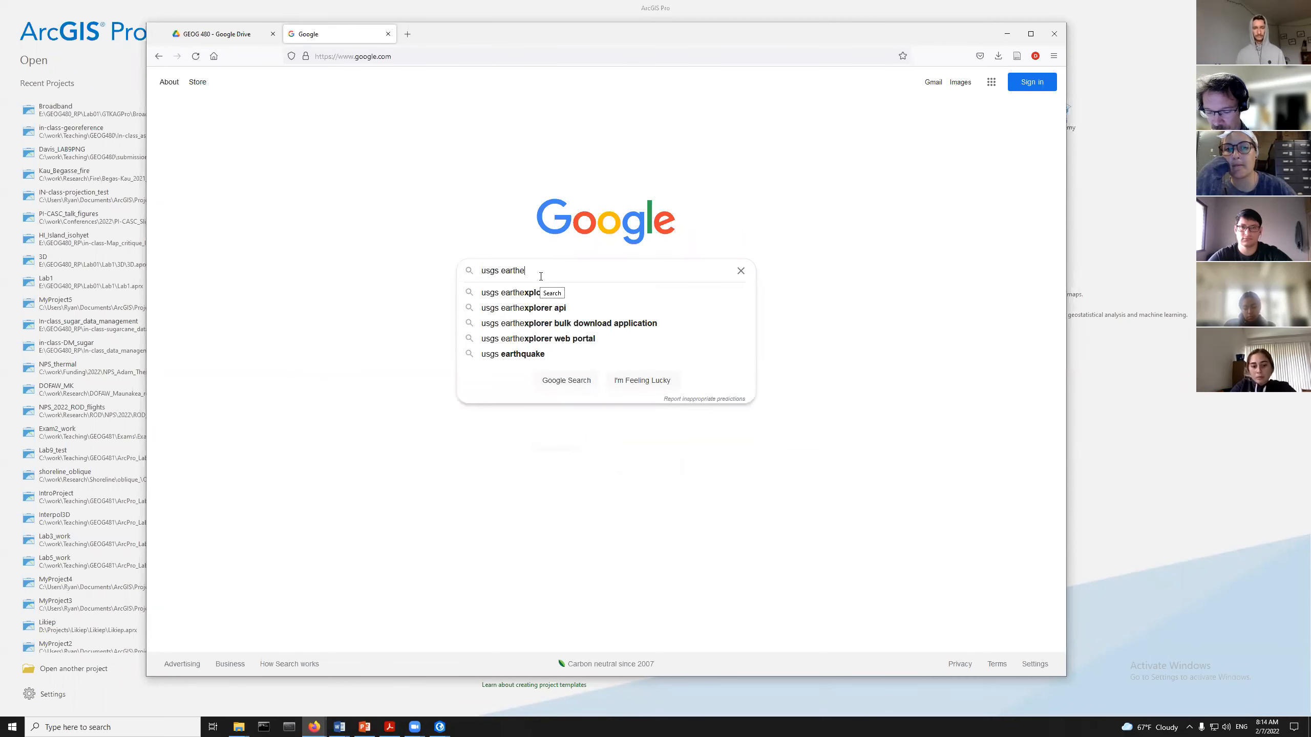
{"action": "type", "text": "xplorer"}
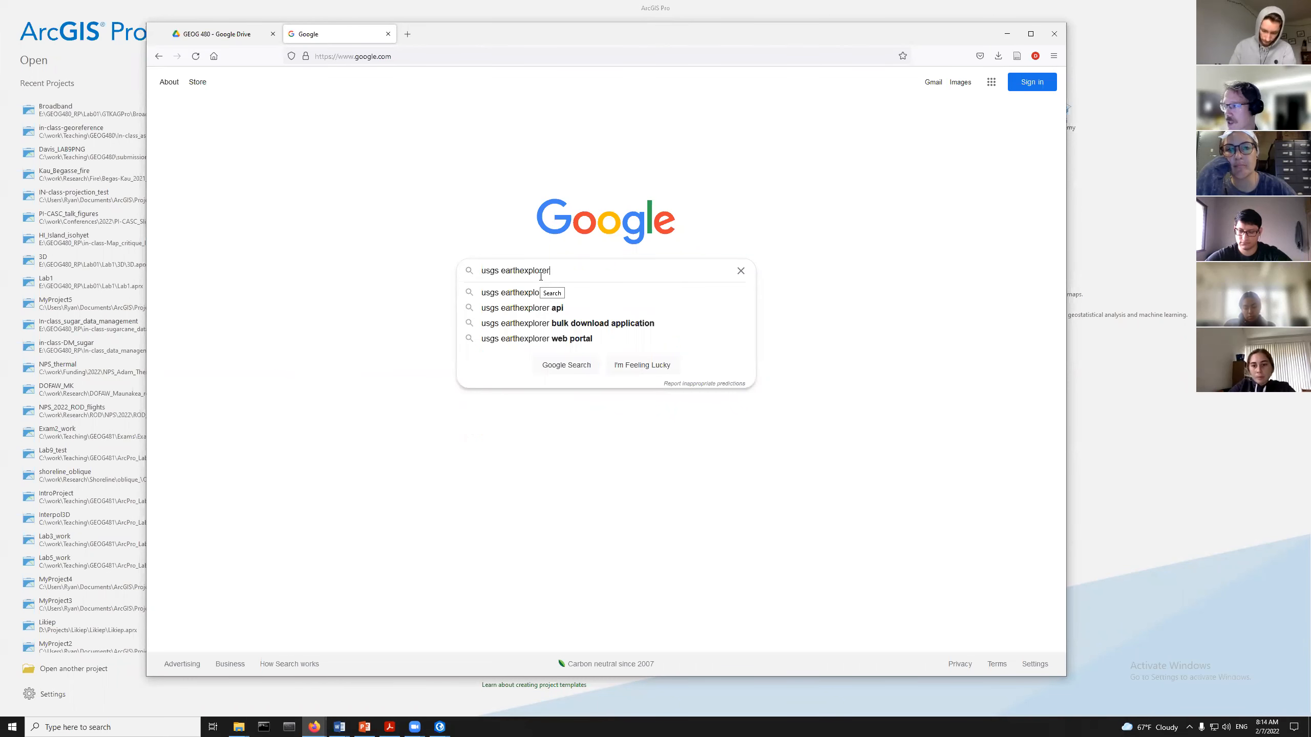
{"action": "key", "text": "Return"}
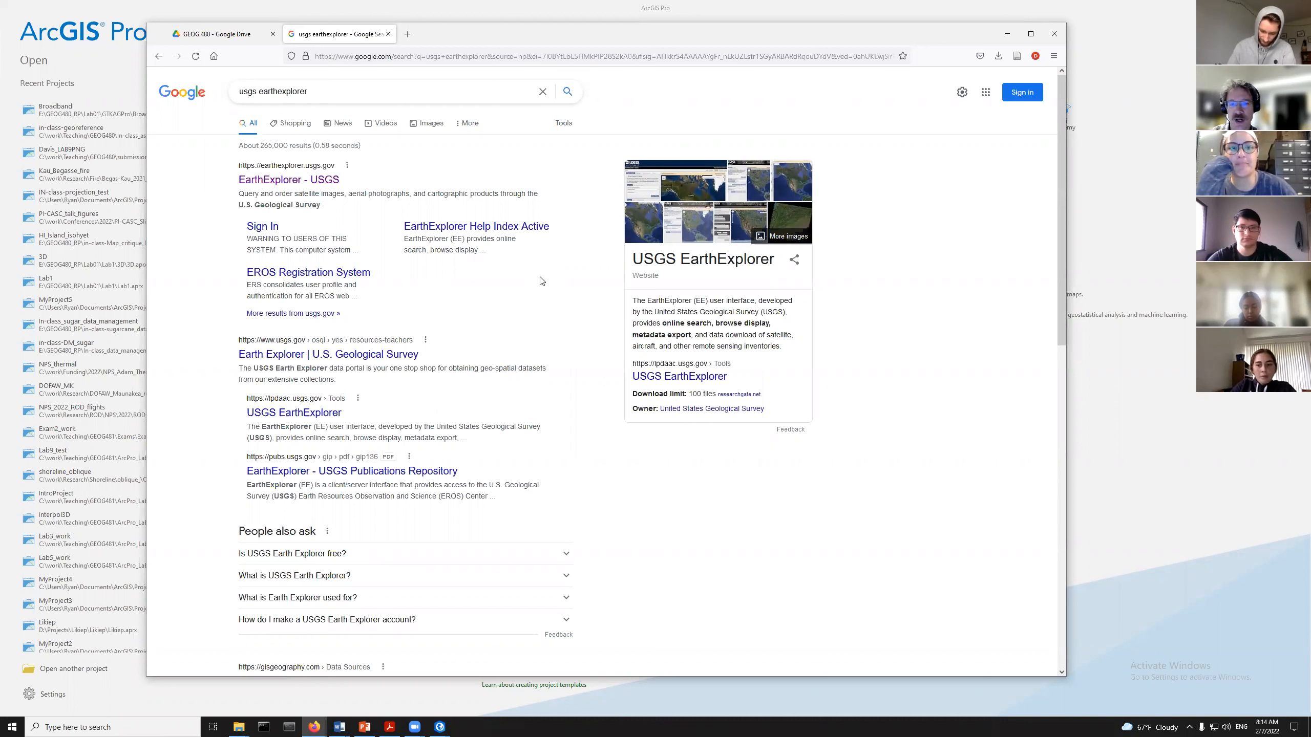
{"action": "left_click", "coordinate": [276, 180]}
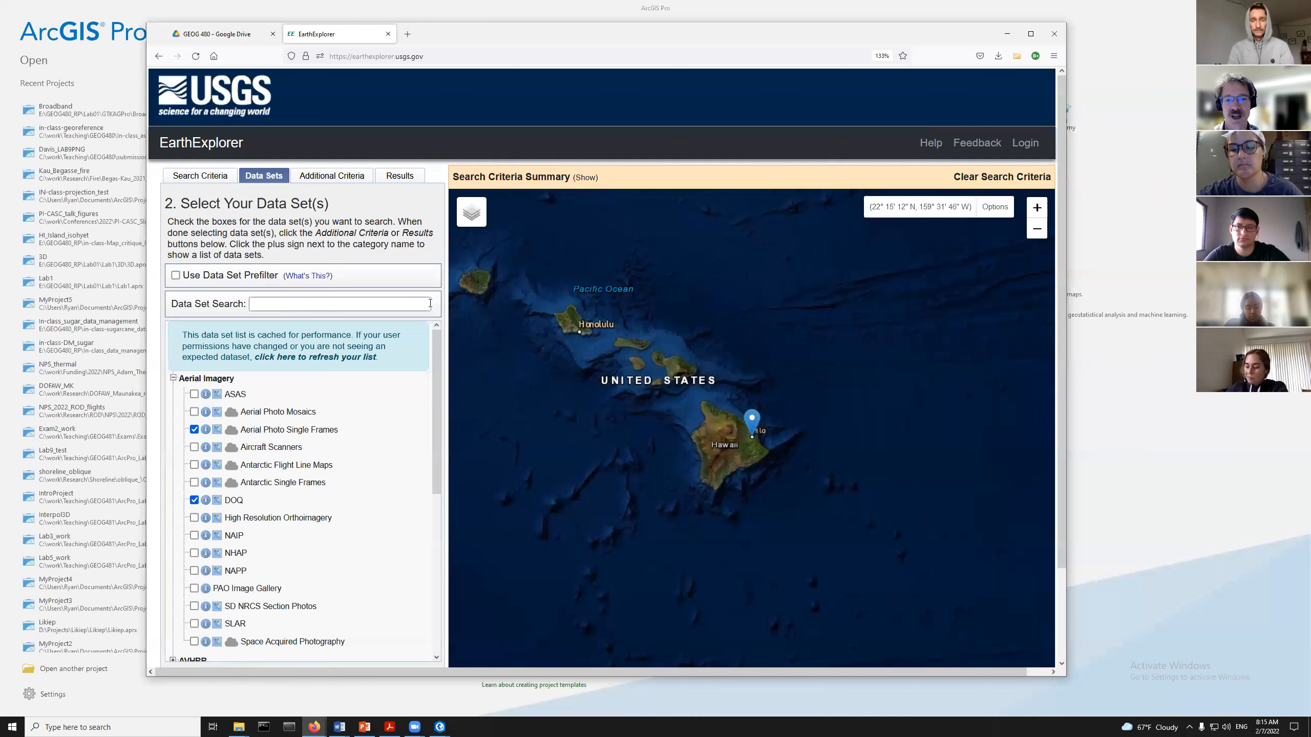
Return to the search criteria and clear the existing area-of-interest coordinates
{"action": "left_click", "coordinate": [195, 175]}
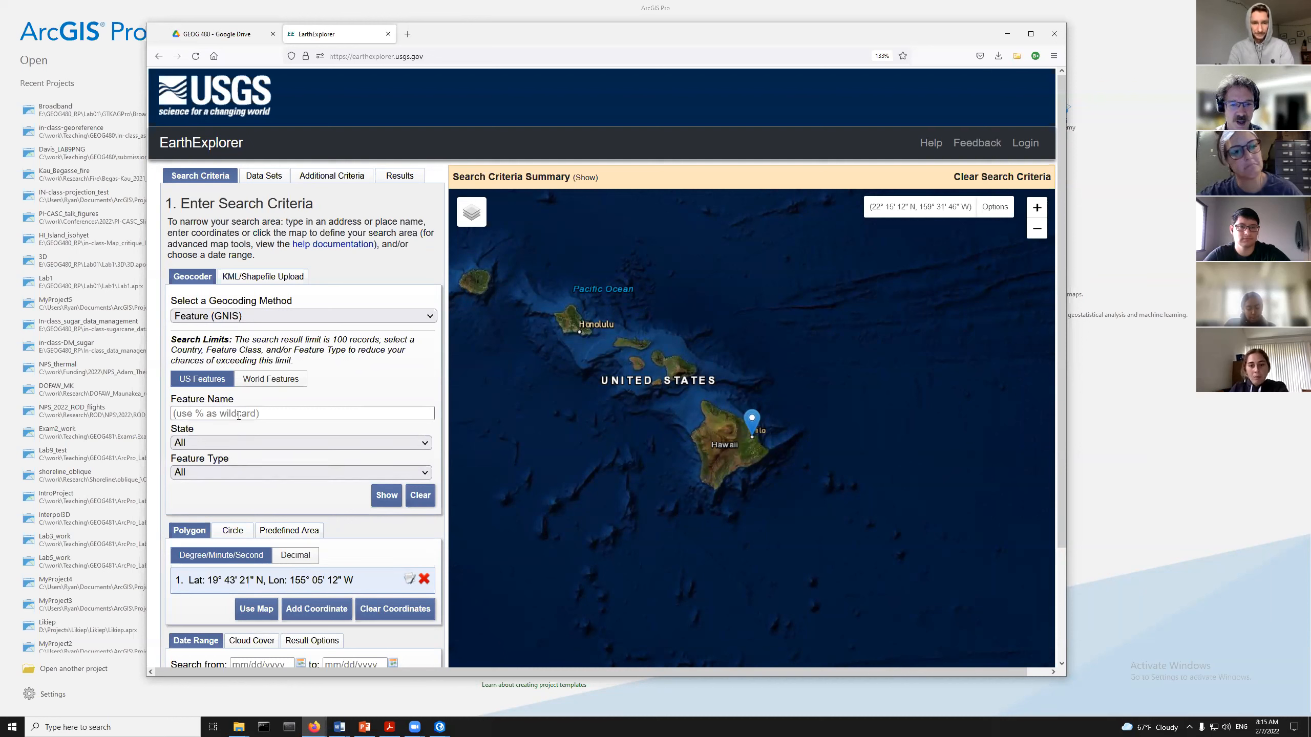
{"action": "left_click", "coordinate": [239, 416]}
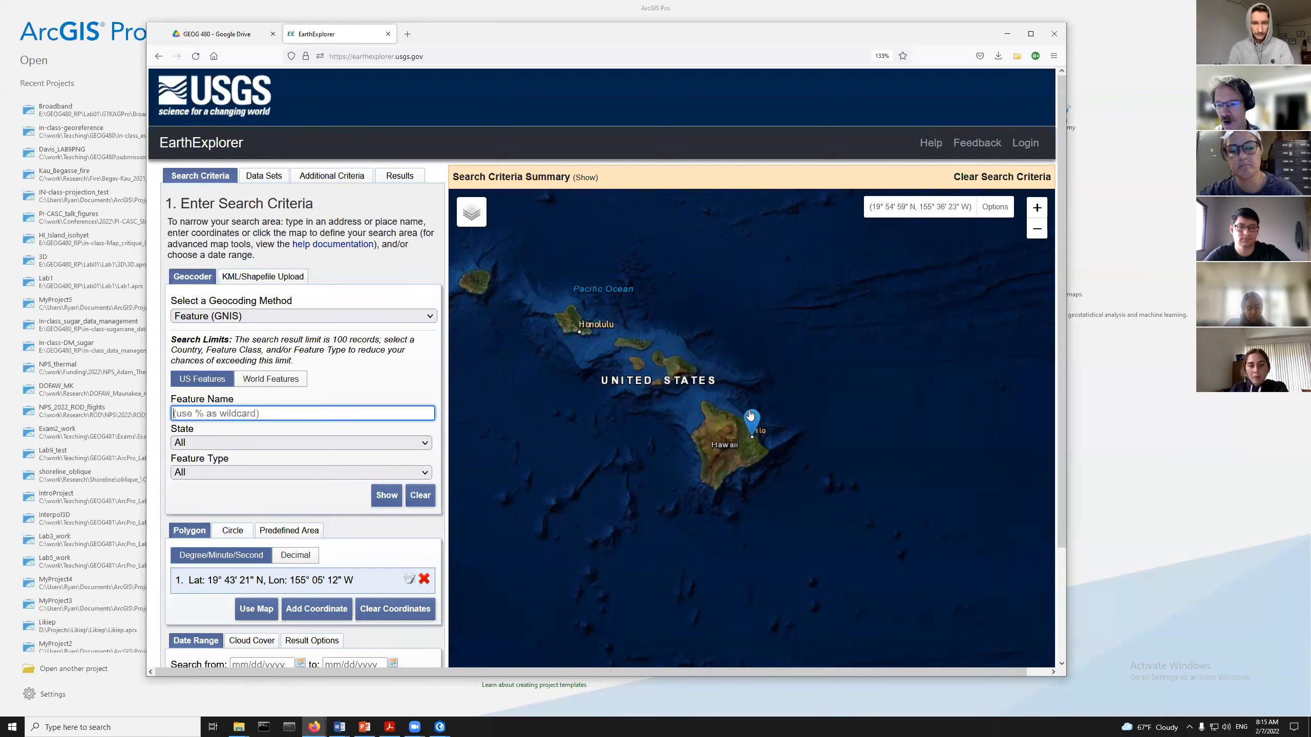
{"action": "left_click", "coordinate": [377, 615]}
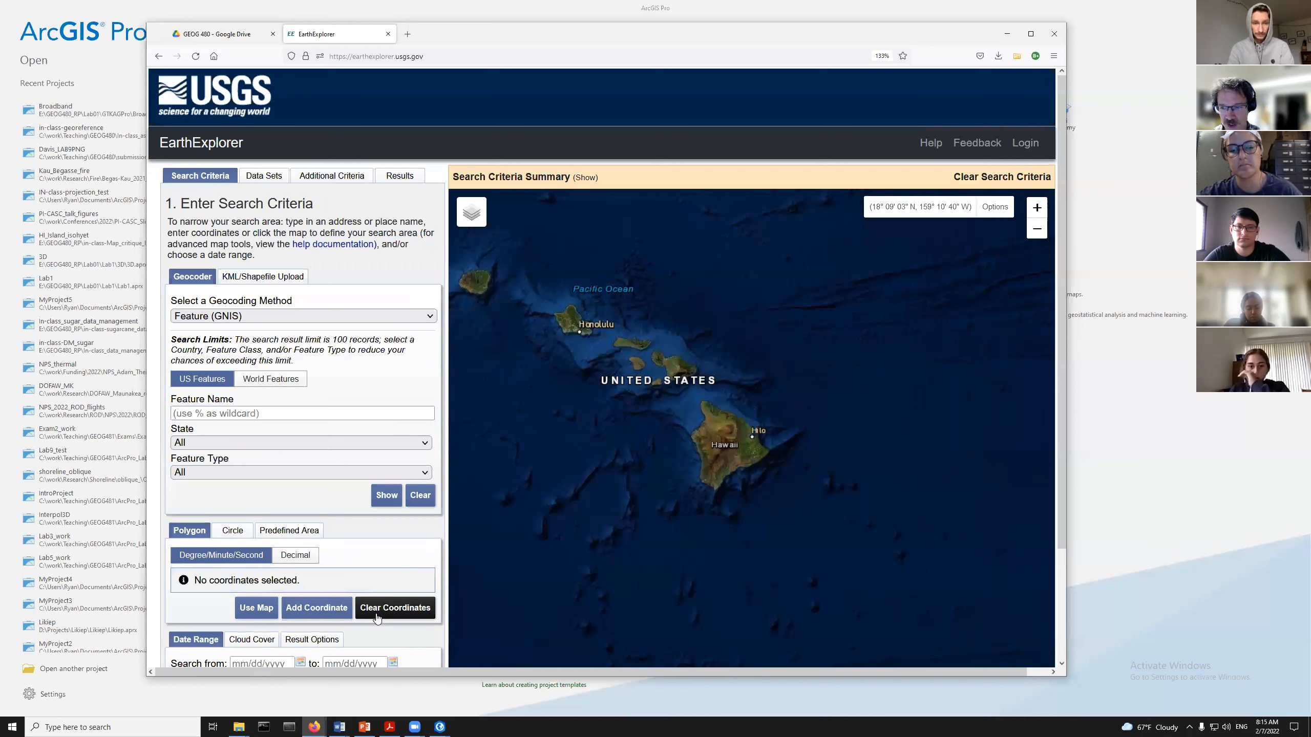
Look up the US feature named "hilo" with the state set to Hawaii
{"action": "left_click", "coordinate": [210, 416]}
{"action": "type", "text": "hilo"}
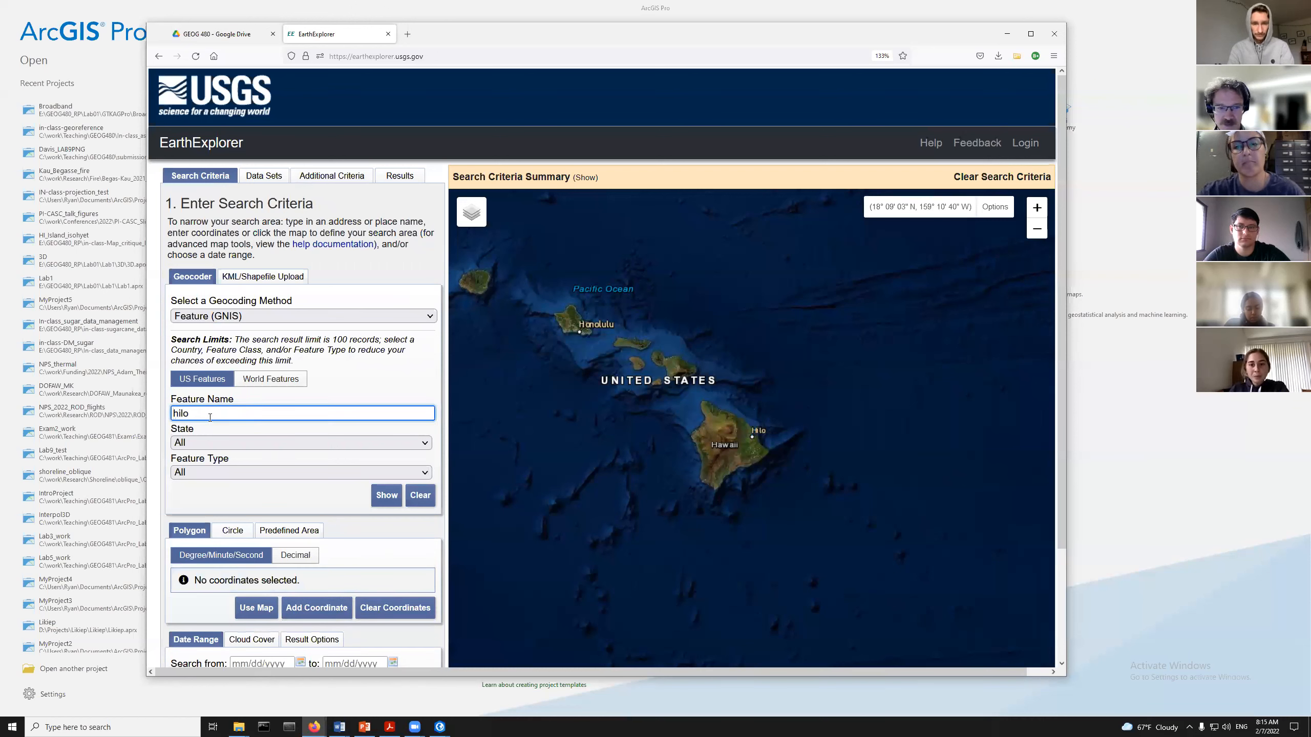
{"action": "left_click", "coordinate": [243, 442]}
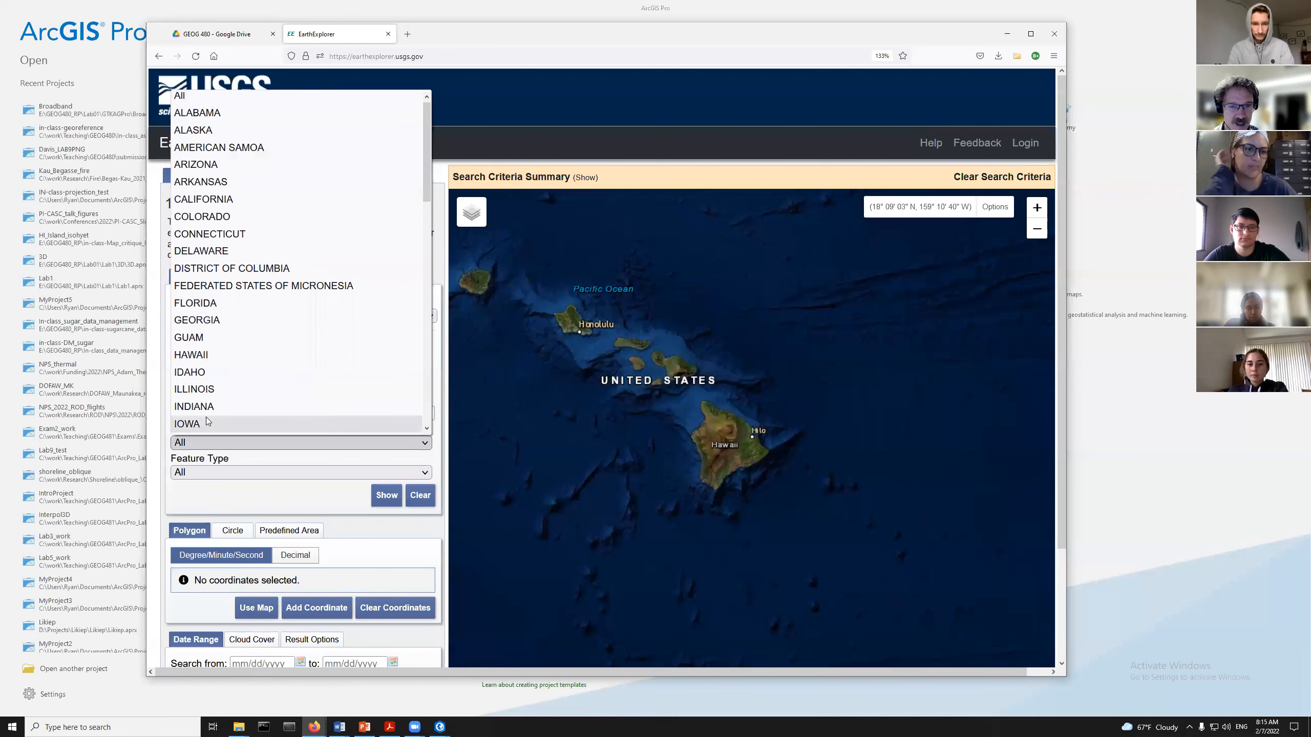
{"action": "left_click", "coordinate": [189, 356]}
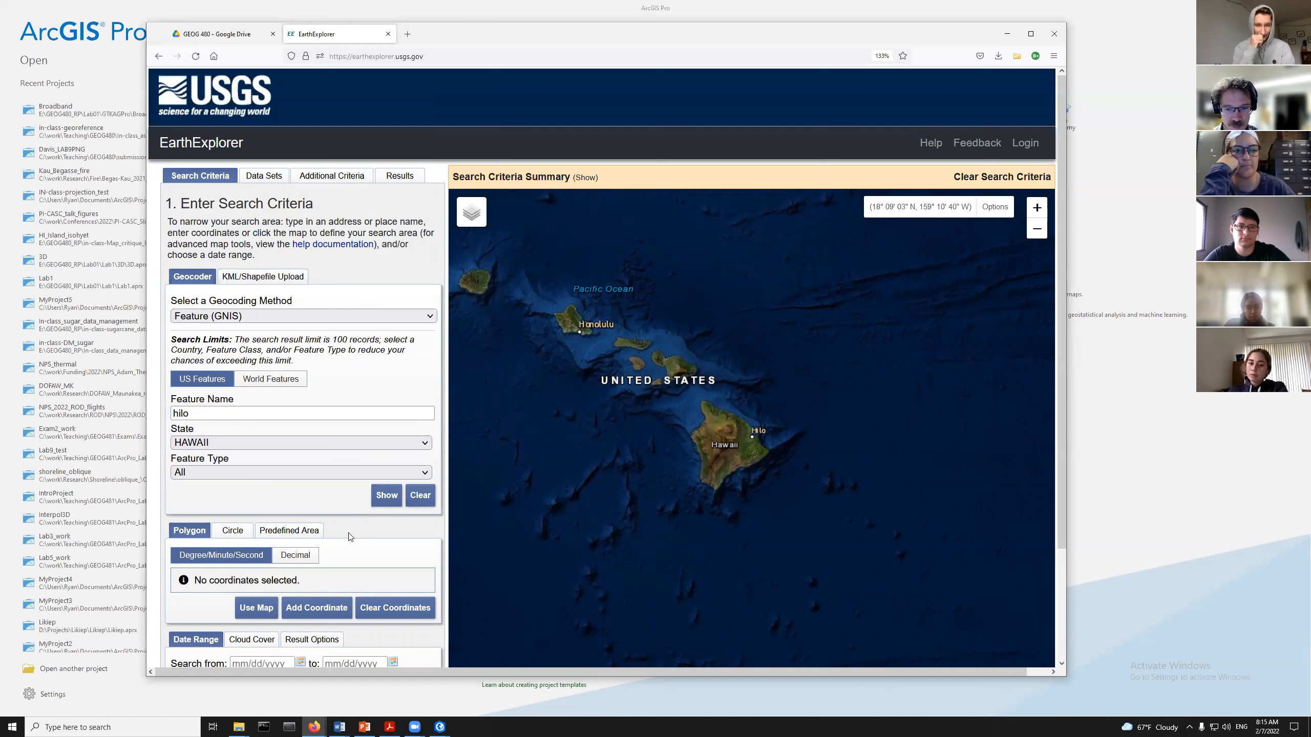
{"action": "left_click", "coordinate": [387, 501]}
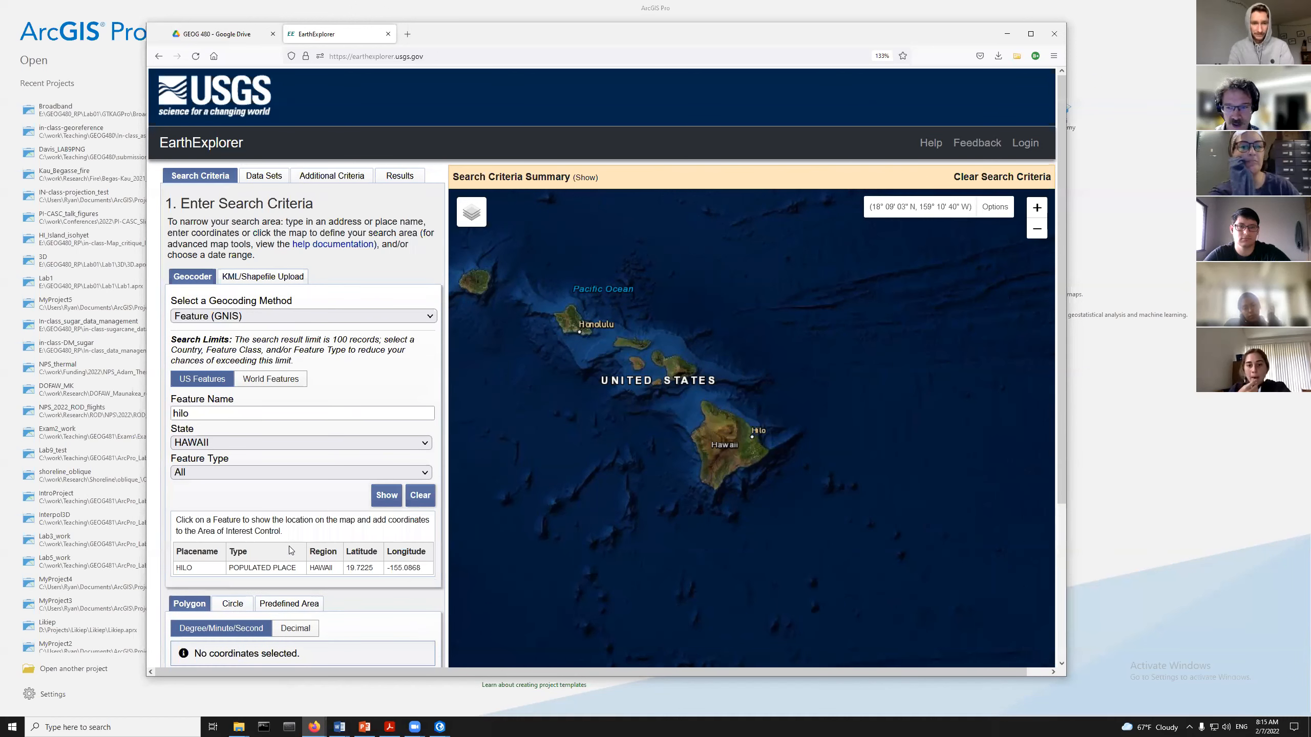
{"action": "left_click", "coordinate": [385, 496]}
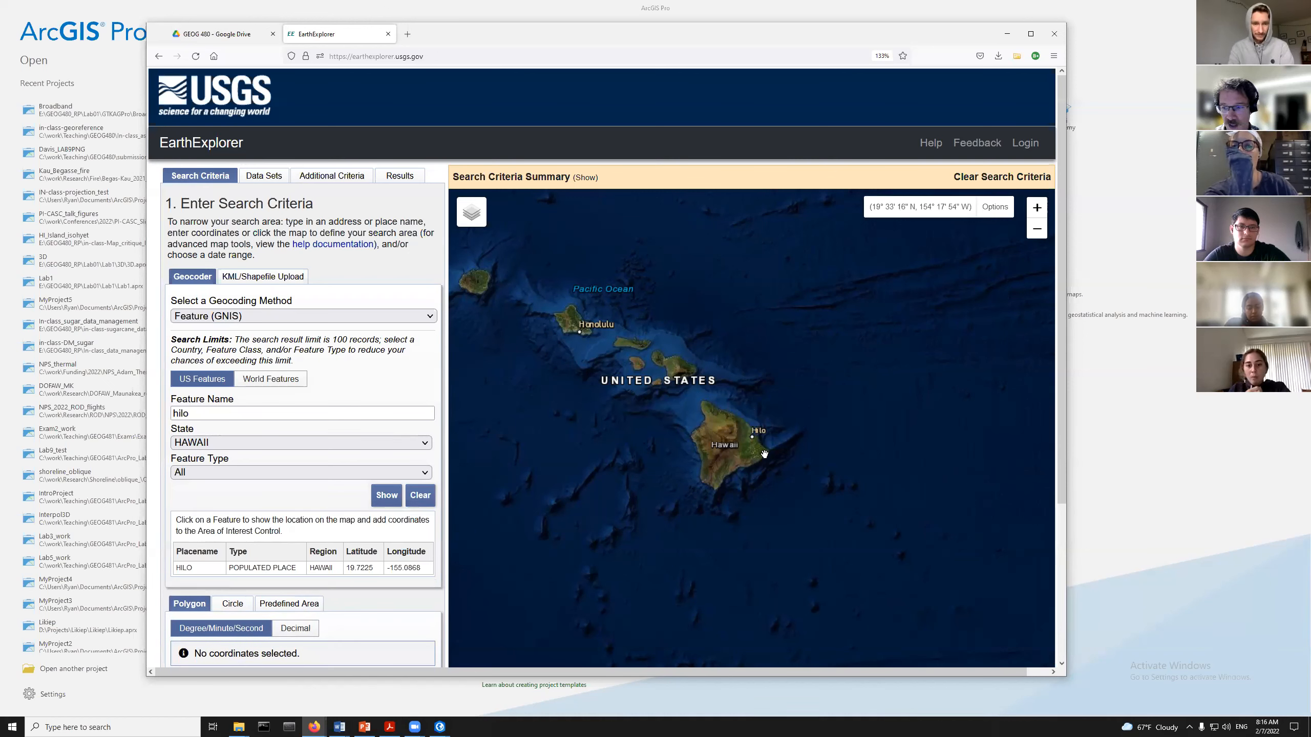
Add the populated place Hilo from the feature results as the area-of-interest coordinate
{"action": "scroll", "coordinate": [759, 442], "scroll_direction": "up", "scroll_amount": 3}
{"action": "scroll", "coordinate": [753, 440], "scroll_direction": "up", "scroll_amount": 2}
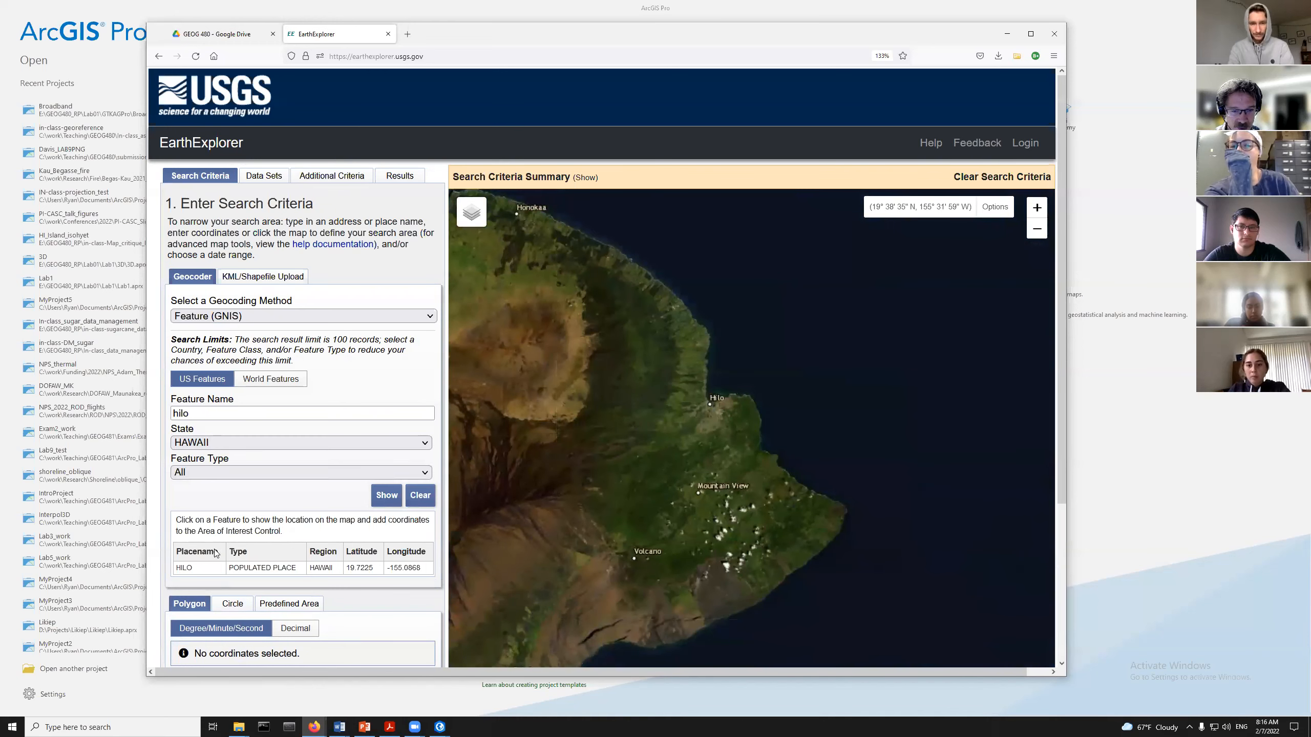
{"action": "left_click", "coordinate": [183, 568]}
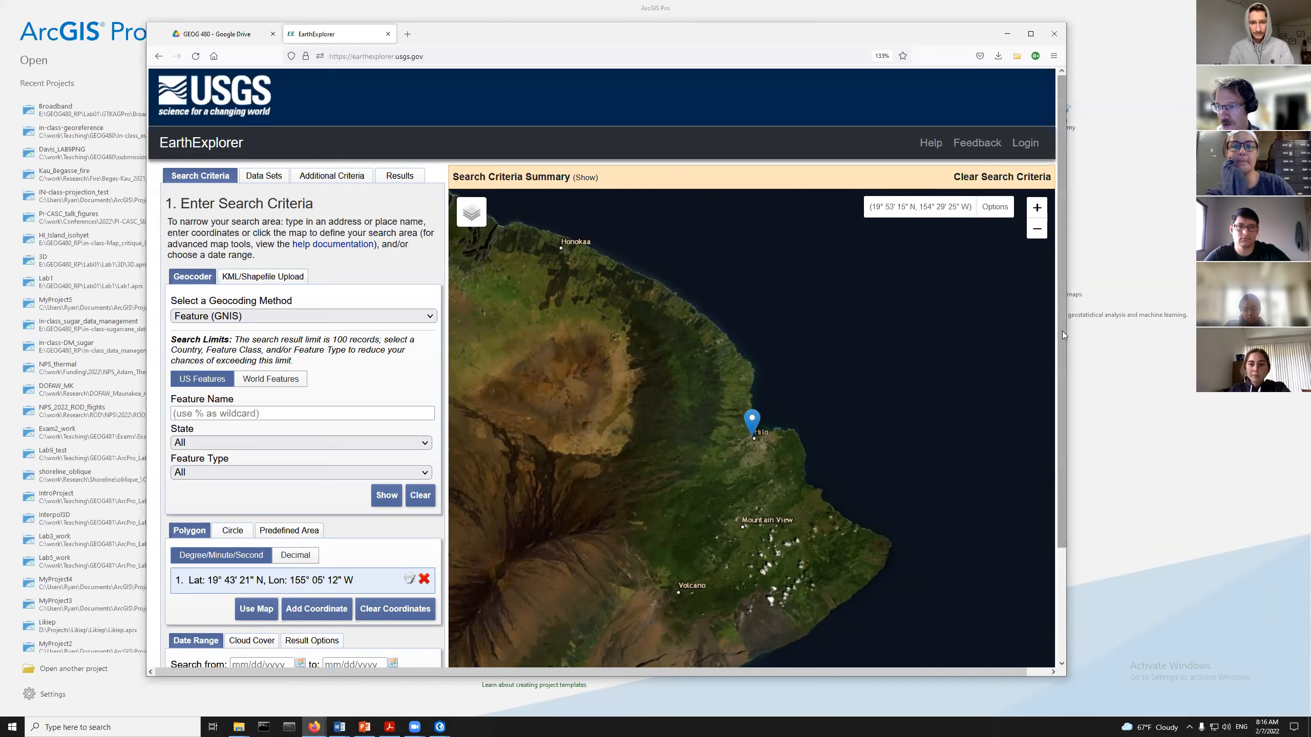
Examine the cloud cover range filter in the search criteria
{"action": "left_click_drag", "start_coordinate": [1062, 331], "coordinate": [1049, 426]}
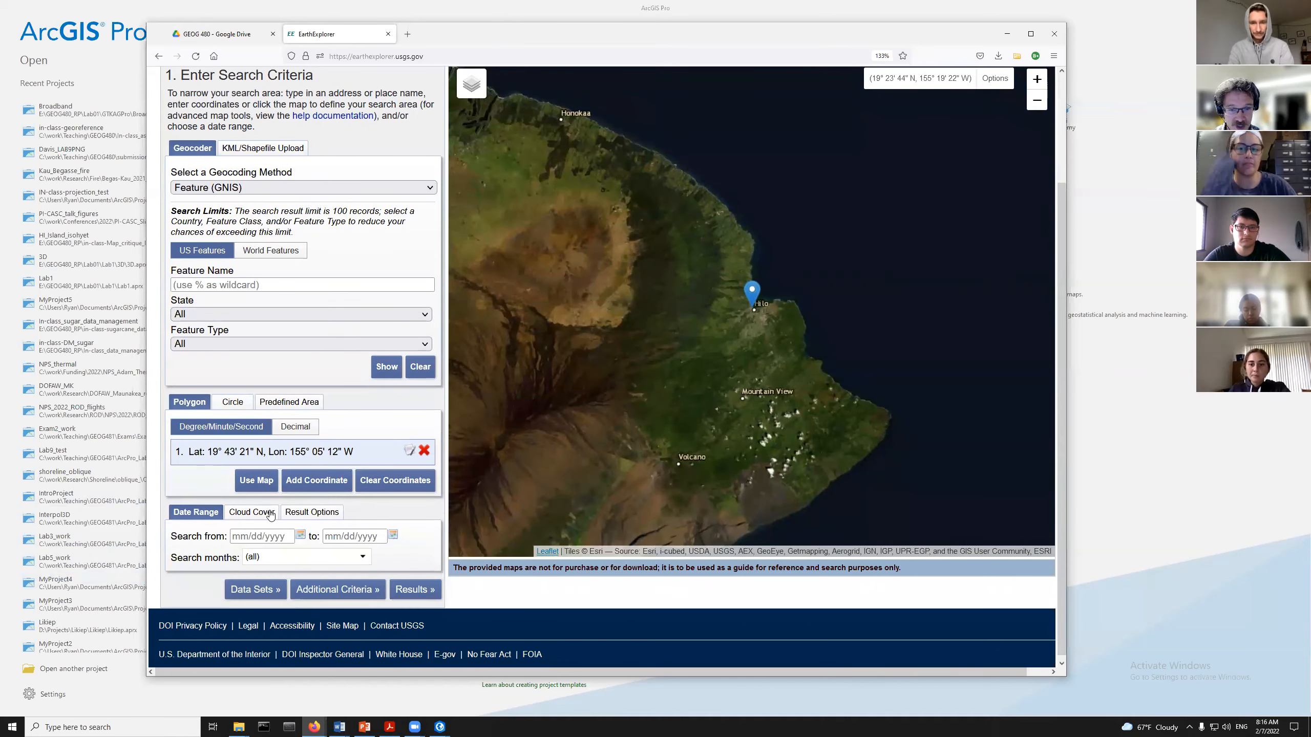
{"action": "left_click", "coordinate": [267, 513]}
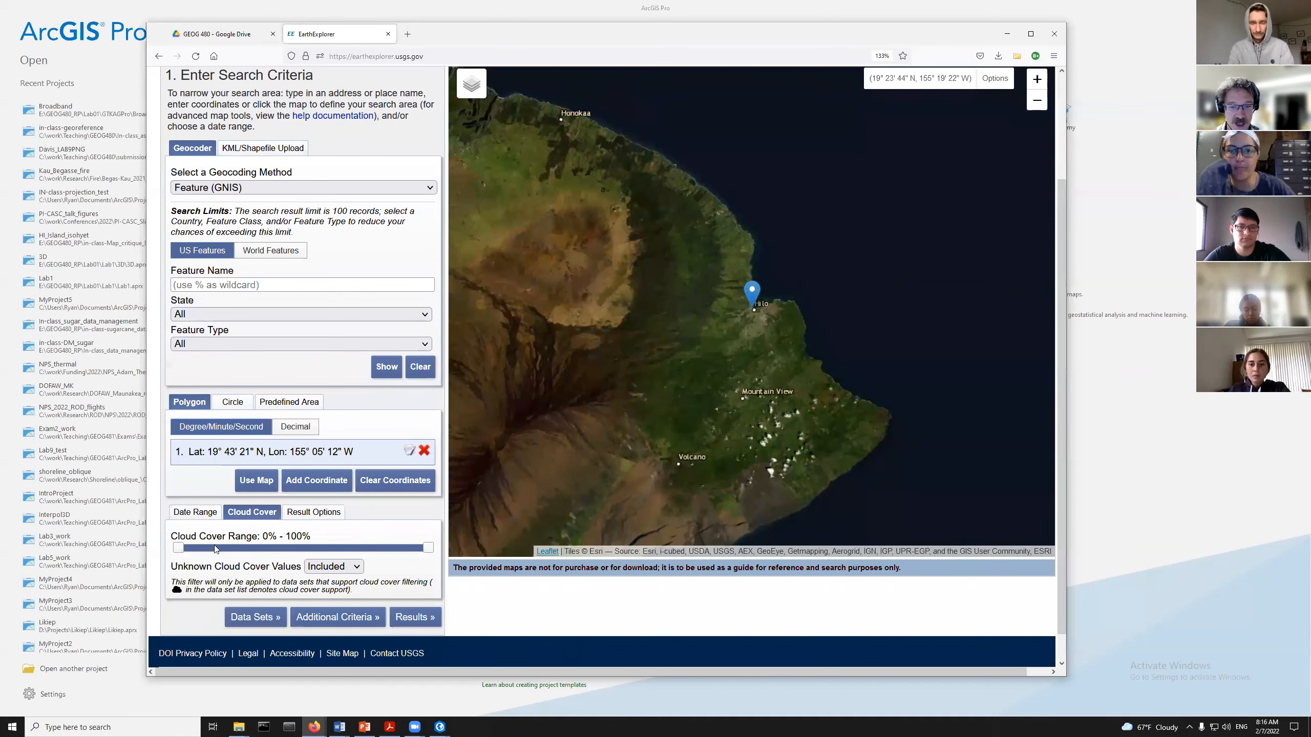
{"action": "mouse_move", "coordinate": [428, 548]}
{"action": "left_mouse_down"}
{"action": "mouse_move", "coordinate": [181, 549]}
{"action": "mouse_move", "coordinate": [434, 553]}
{"action": "left_mouse_up"}
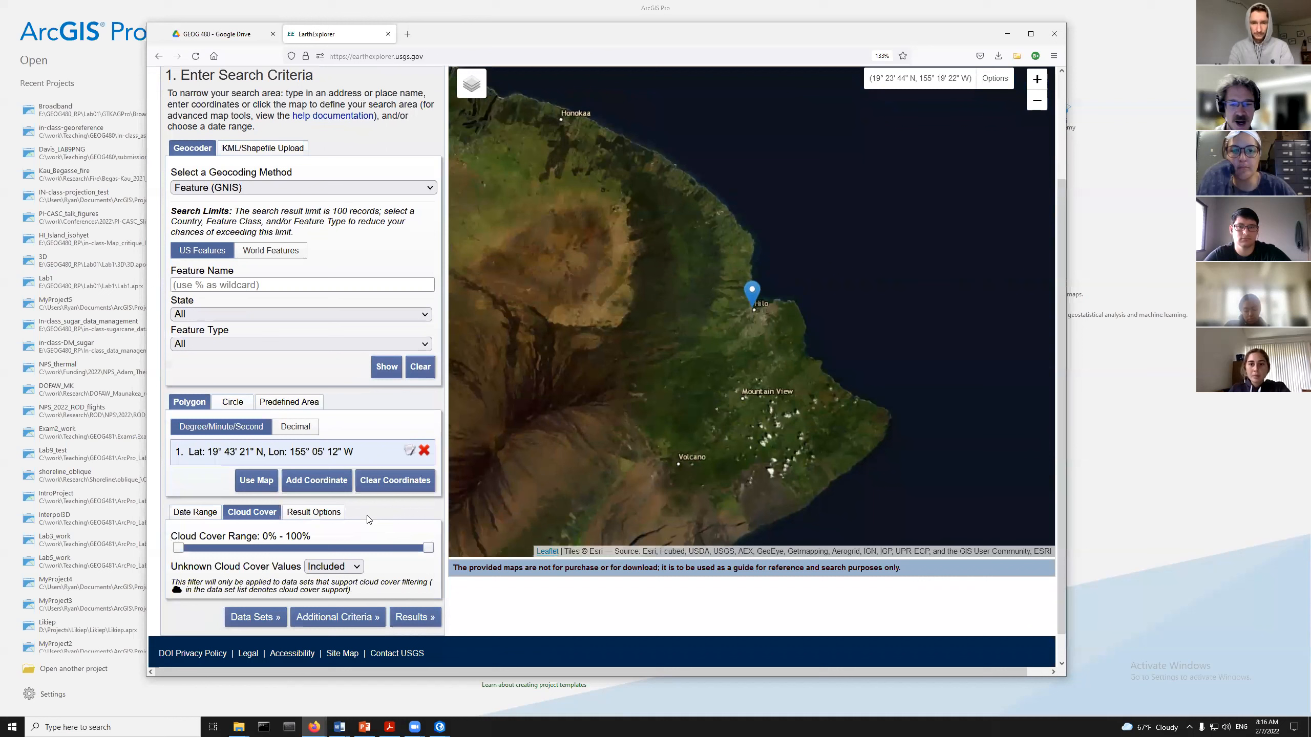
Set the start of the search date range to 02/01/1910
{"action": "left_click", "coordinate": [209, 513]}
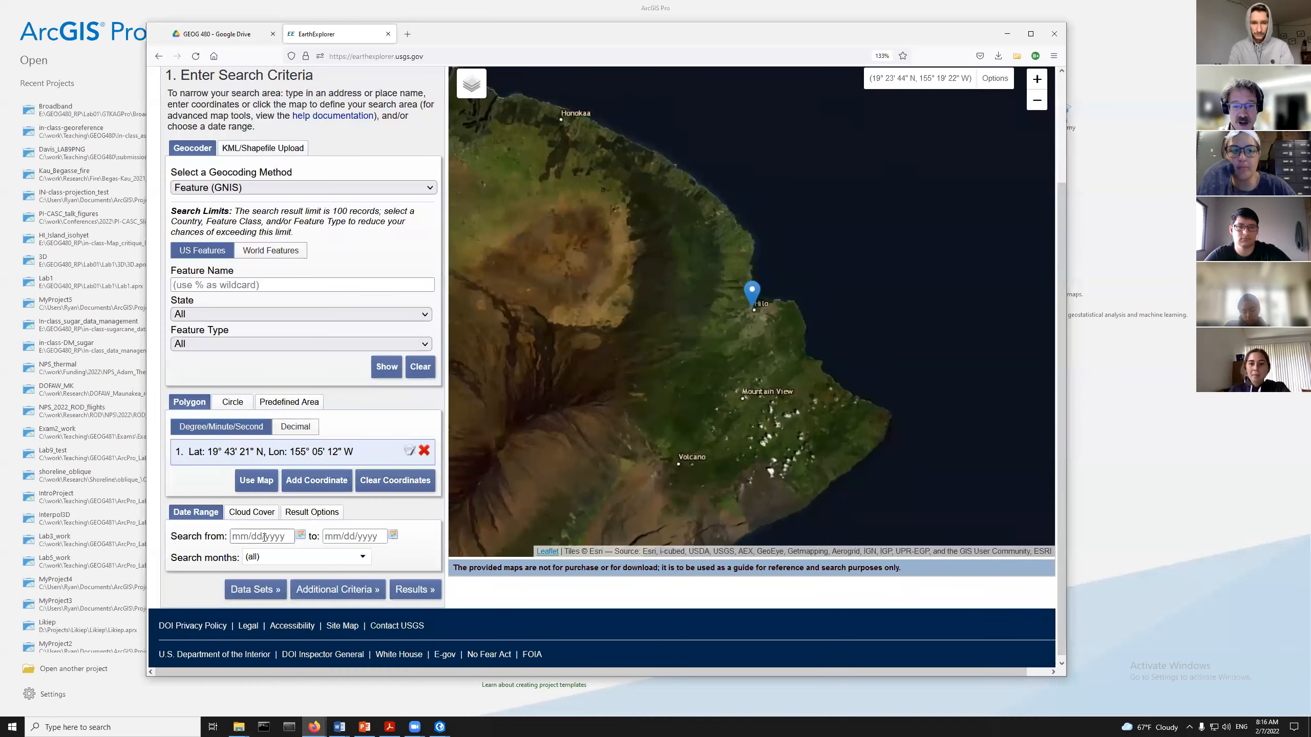
{"action": "left_click", "coordinate": [301, 535]}
{"action": "left_click", "coordinate": [344, 388]}
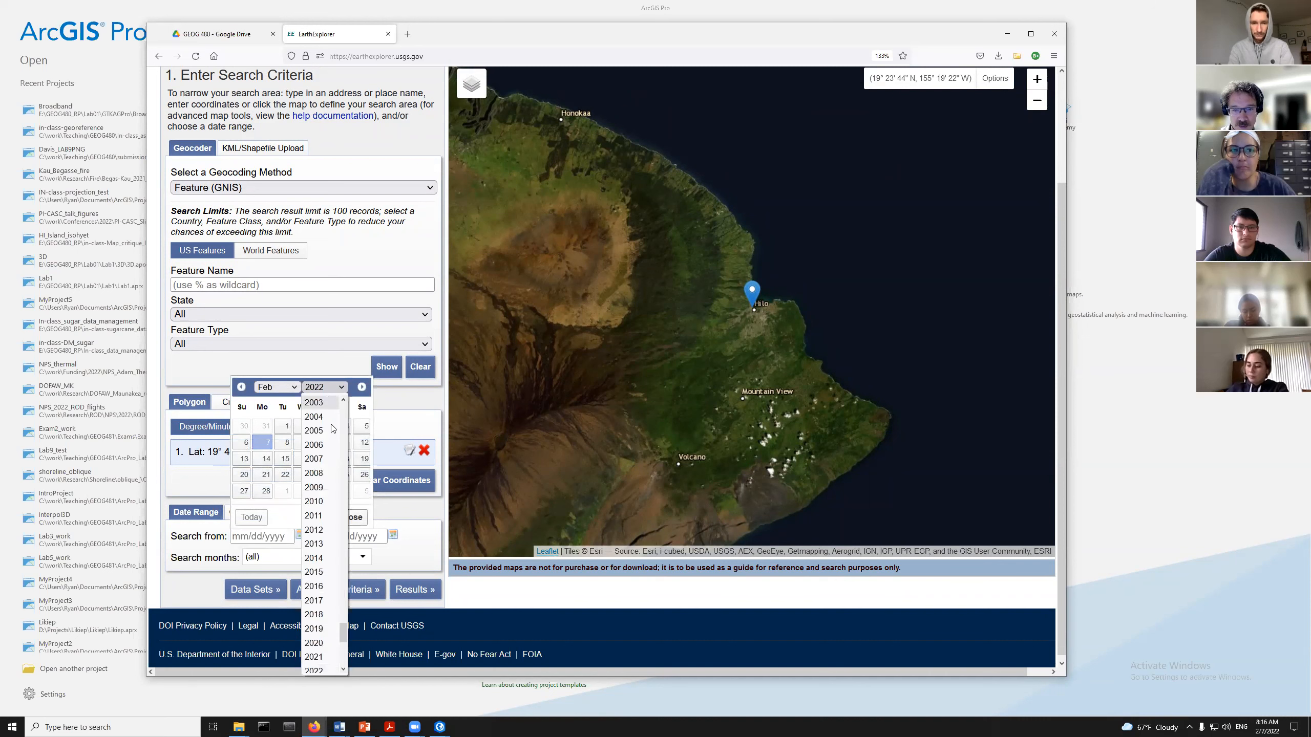
{"action": "scroll", "coordinate": [346, 547], "scroll_direction": "up", "scroll_amount": 20}
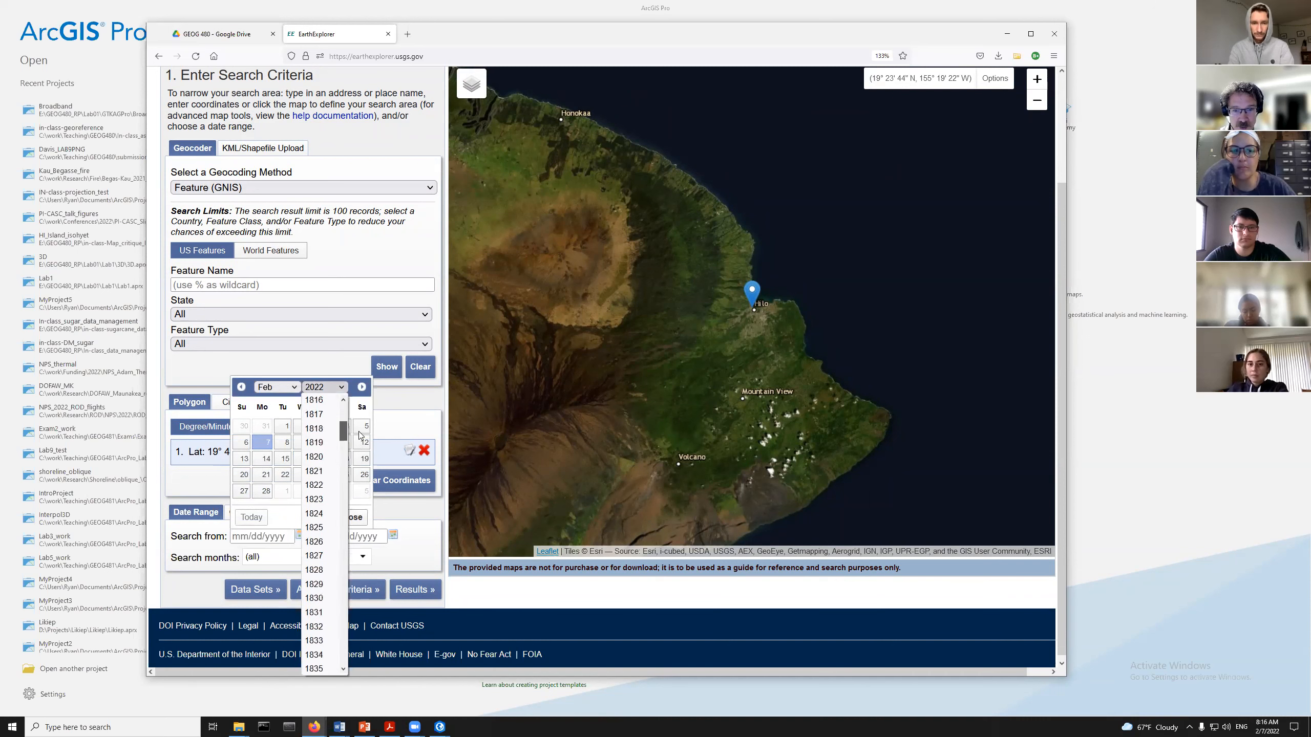
{"action": "scroll", "coordinate": [335, 514], "scroll_direction": "down", "scroll_amount": 15}
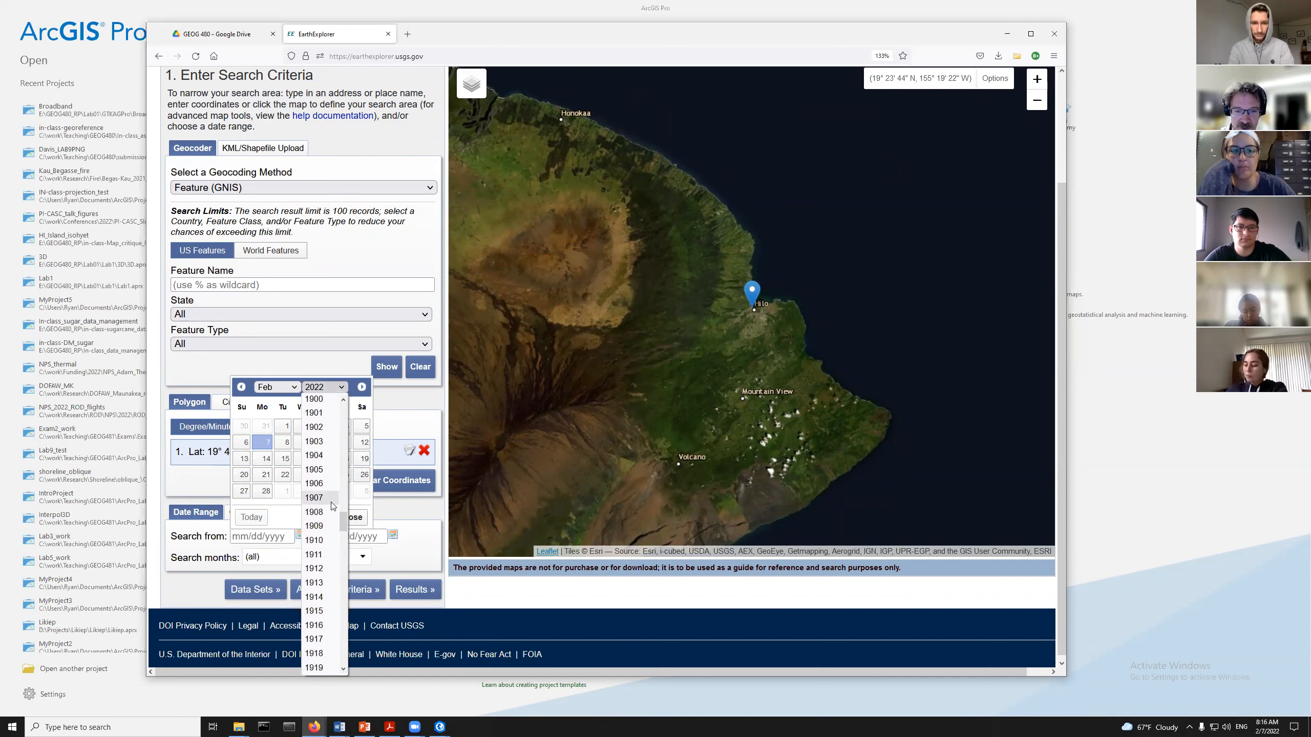
{"action": "scroll", "coordinate": [333, 505], "scroll_direction": "down", "scroll_amount": 2}
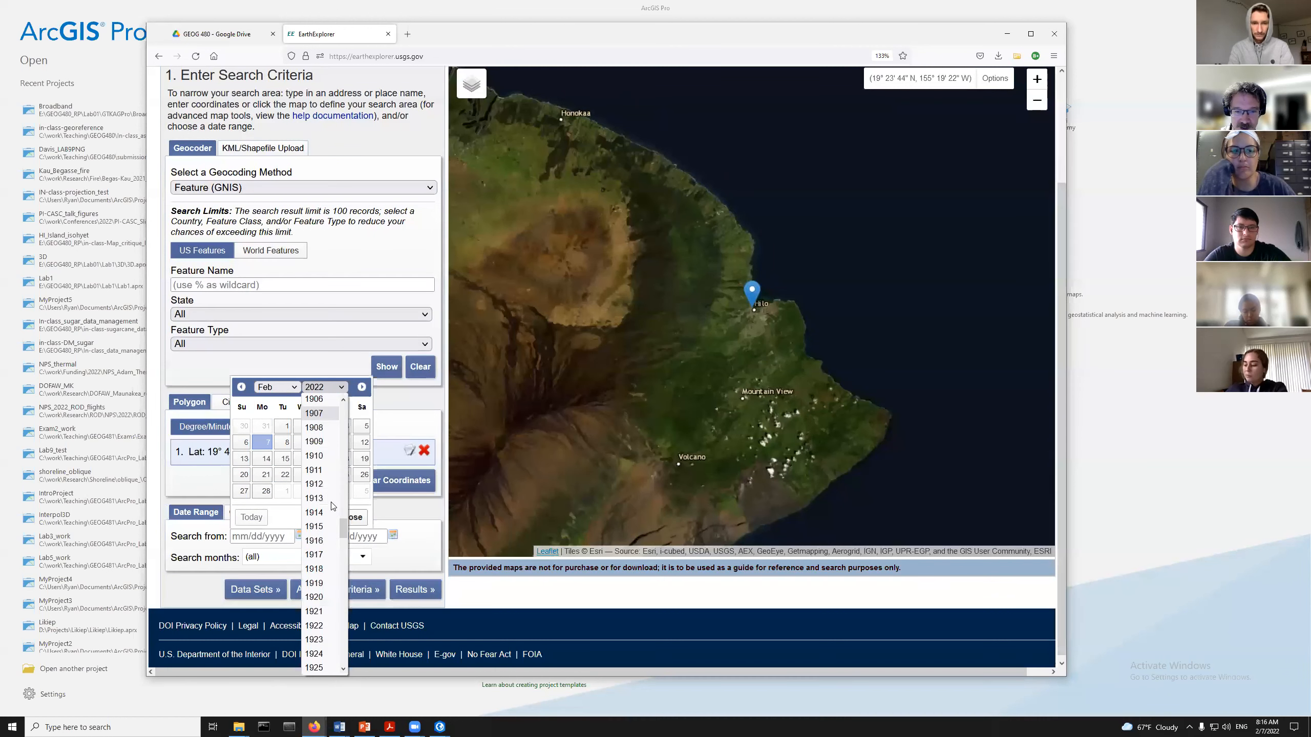
{"action": "left_click", "coordinate": [316, 455]}
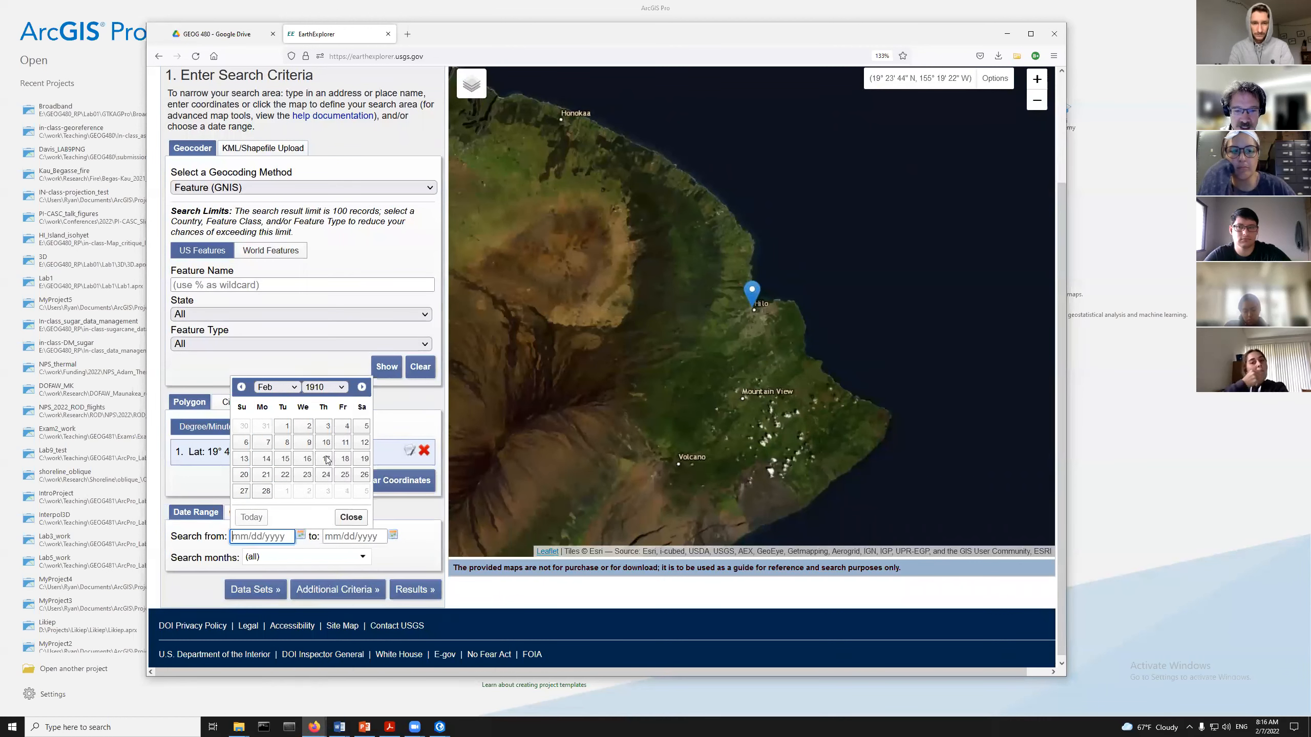
{"action": "left_click", "coordinate": [284, 426]}
Set the end of the search date range to 02/01/1980
{"action": "left_click", "coordinate": [393, 535]}
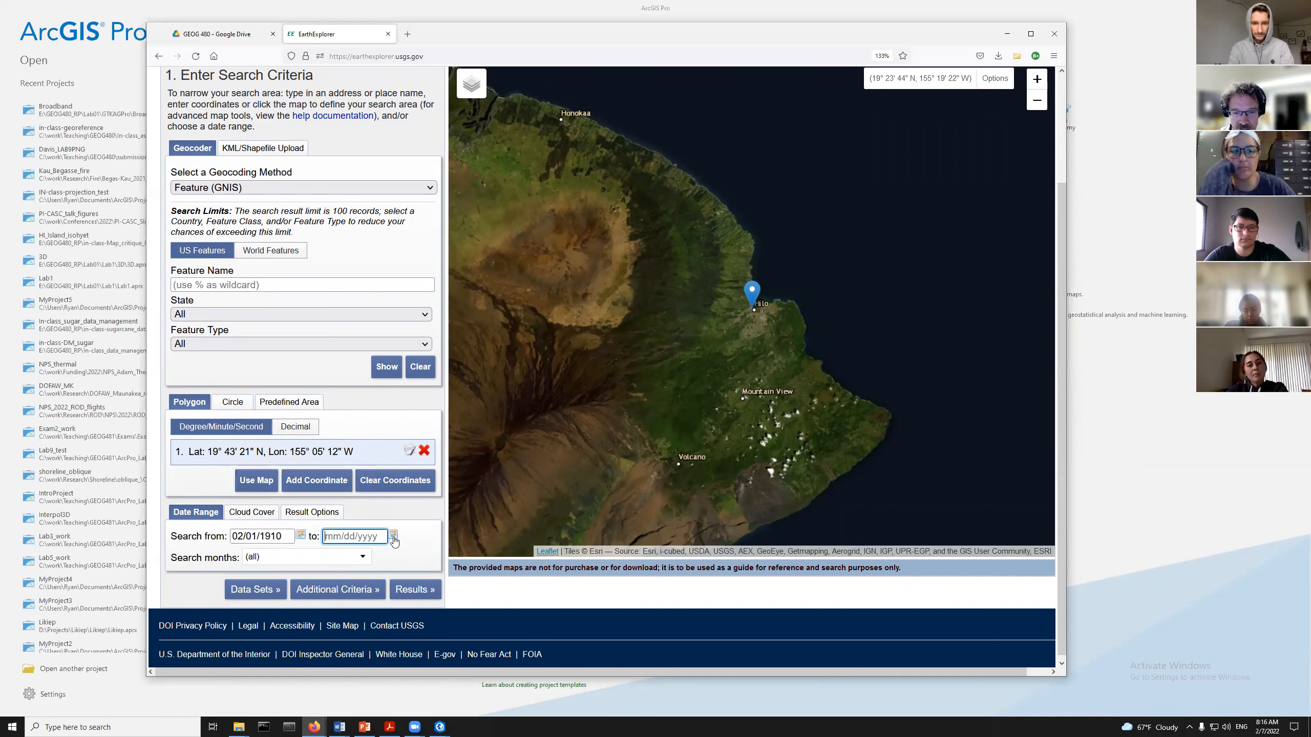
{"action": "left_click", "coordinate": [425, 392]}
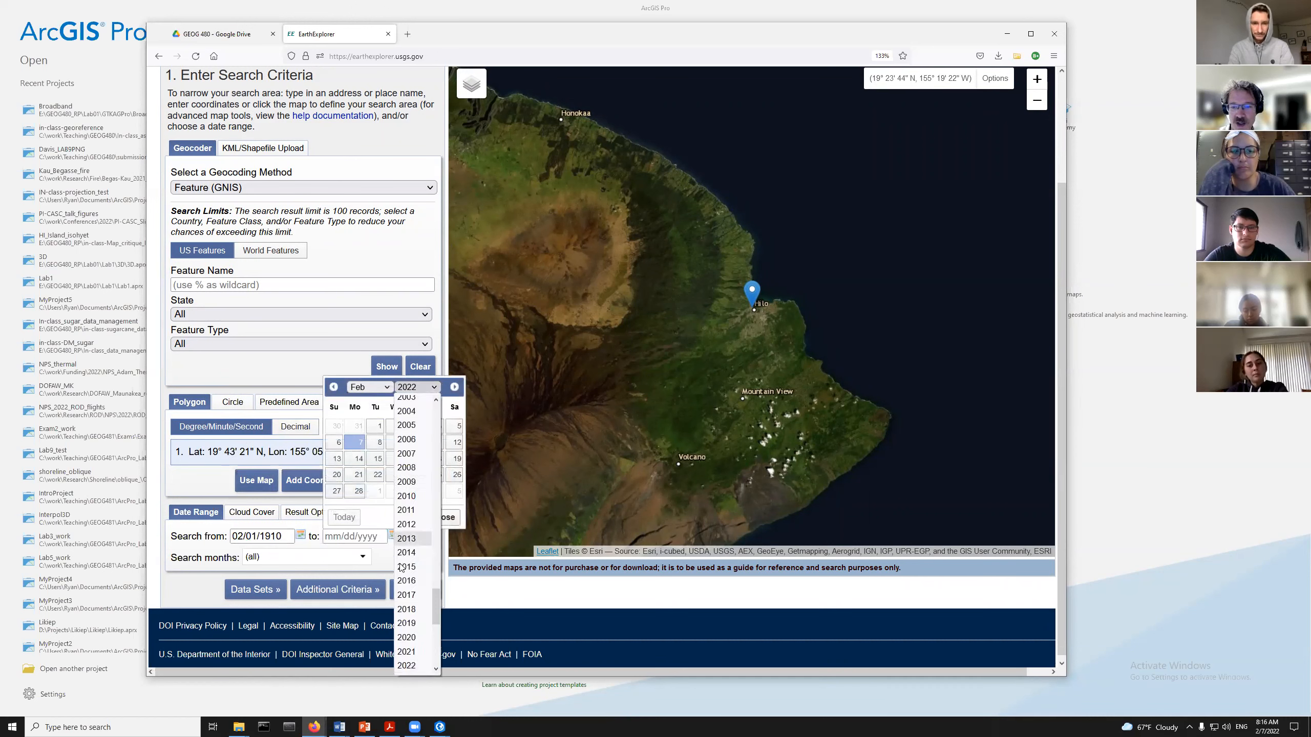
{"action": "left_click_drag", "start_coordinate": [436, 607], "coordinate": [433, 539]}
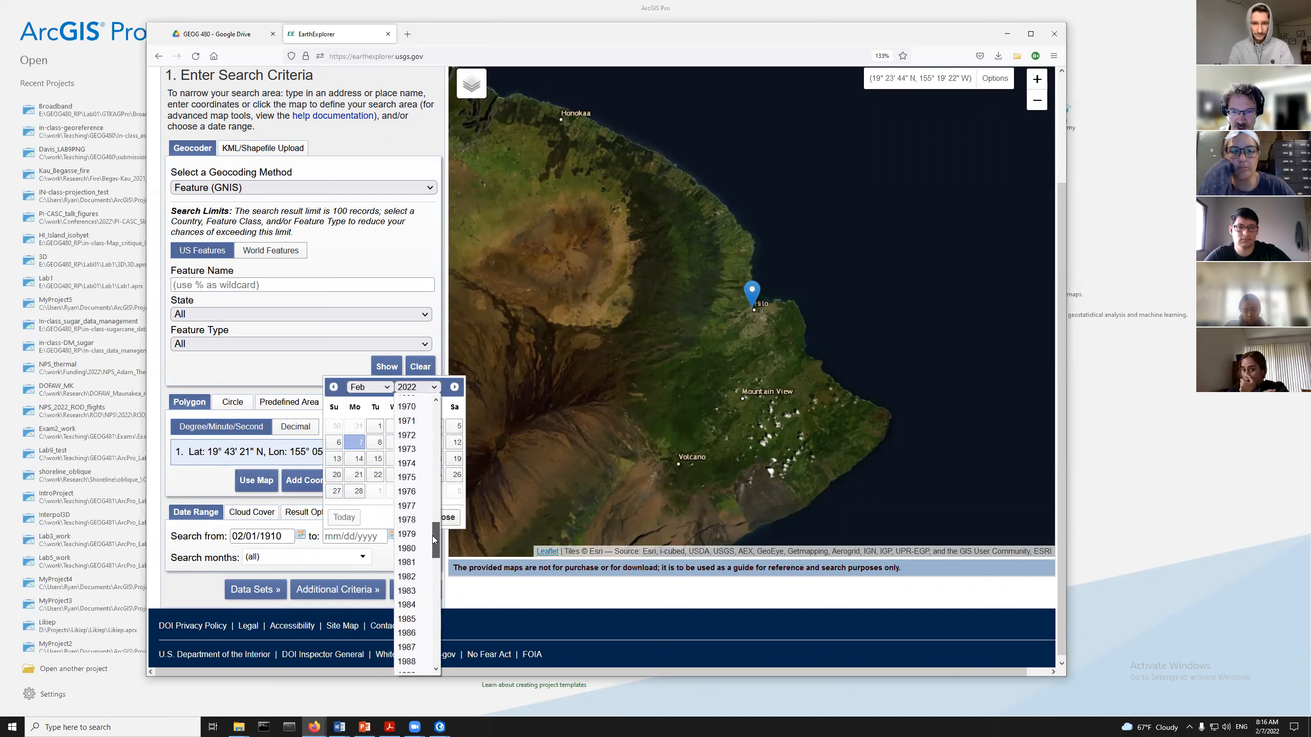
{"action": "left_click", "coordinate": [406, 548]}
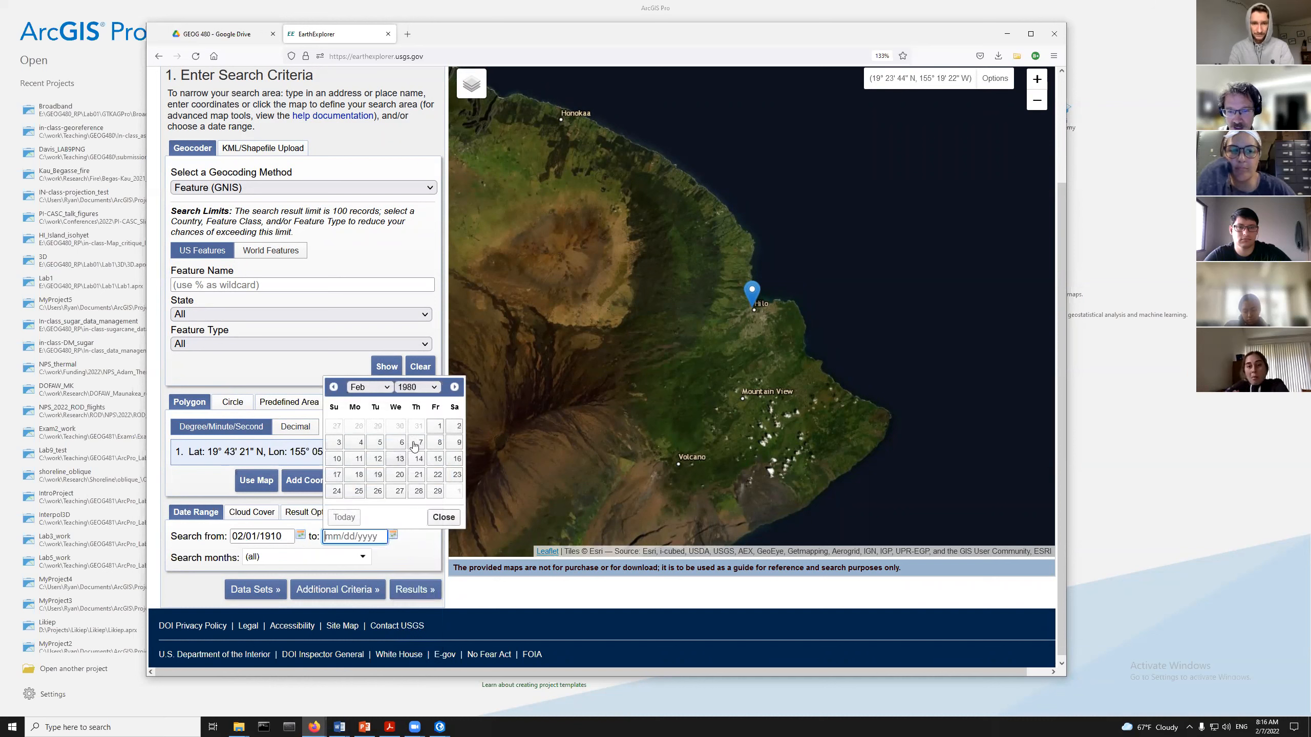
{"action": "left_click", "coordinate": [439, 426]}
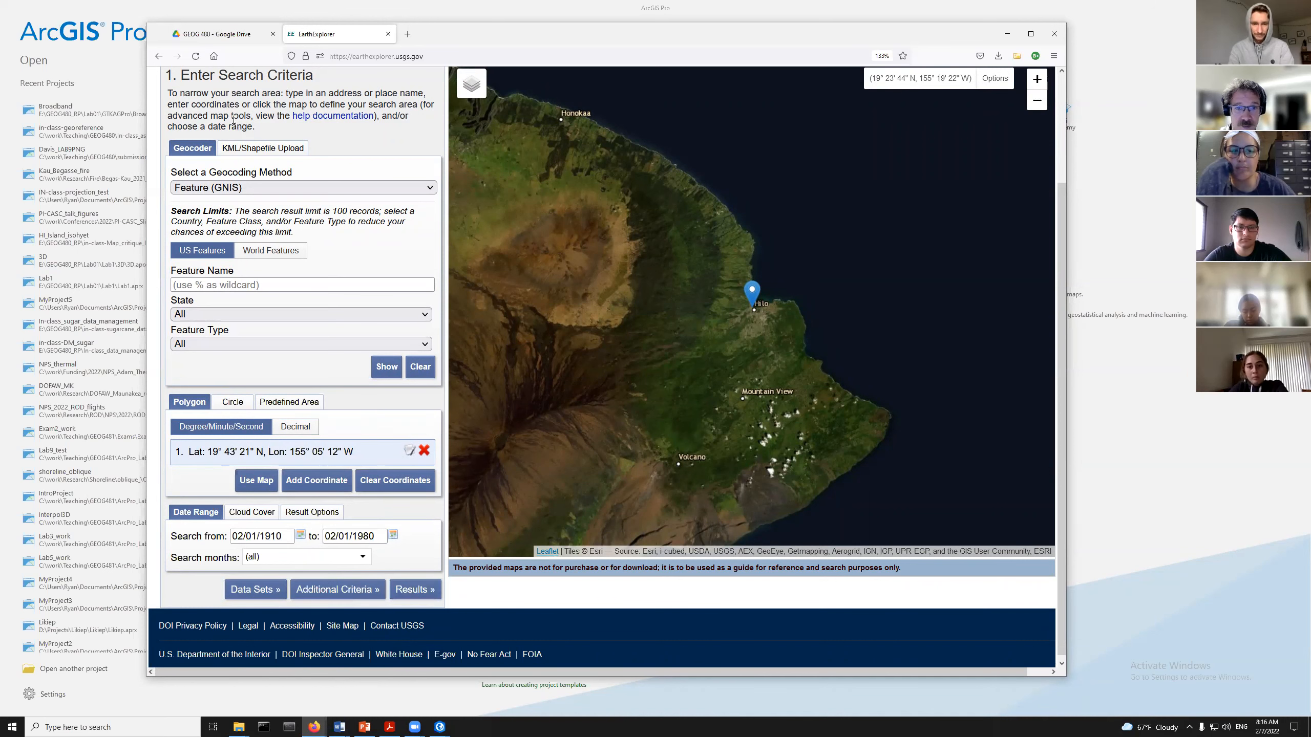
Look through the data set categories available for the search, checking Digital Elevation, Landsat, Sentinel and UAS
{"action": "scroll", "coordinate": [235, 124], "scroll_direction": "up", "scroll_amount": 3}
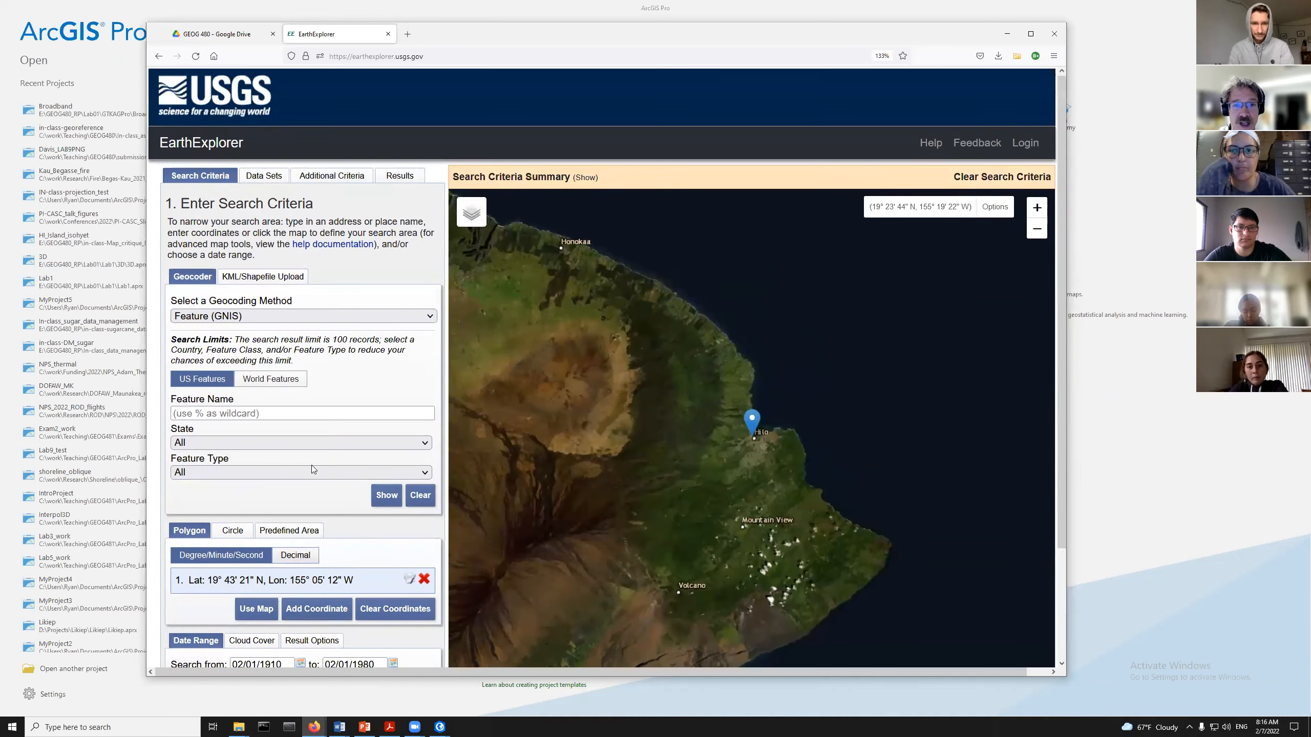
{"action": "left_click", "coordinate": [251, 177]}
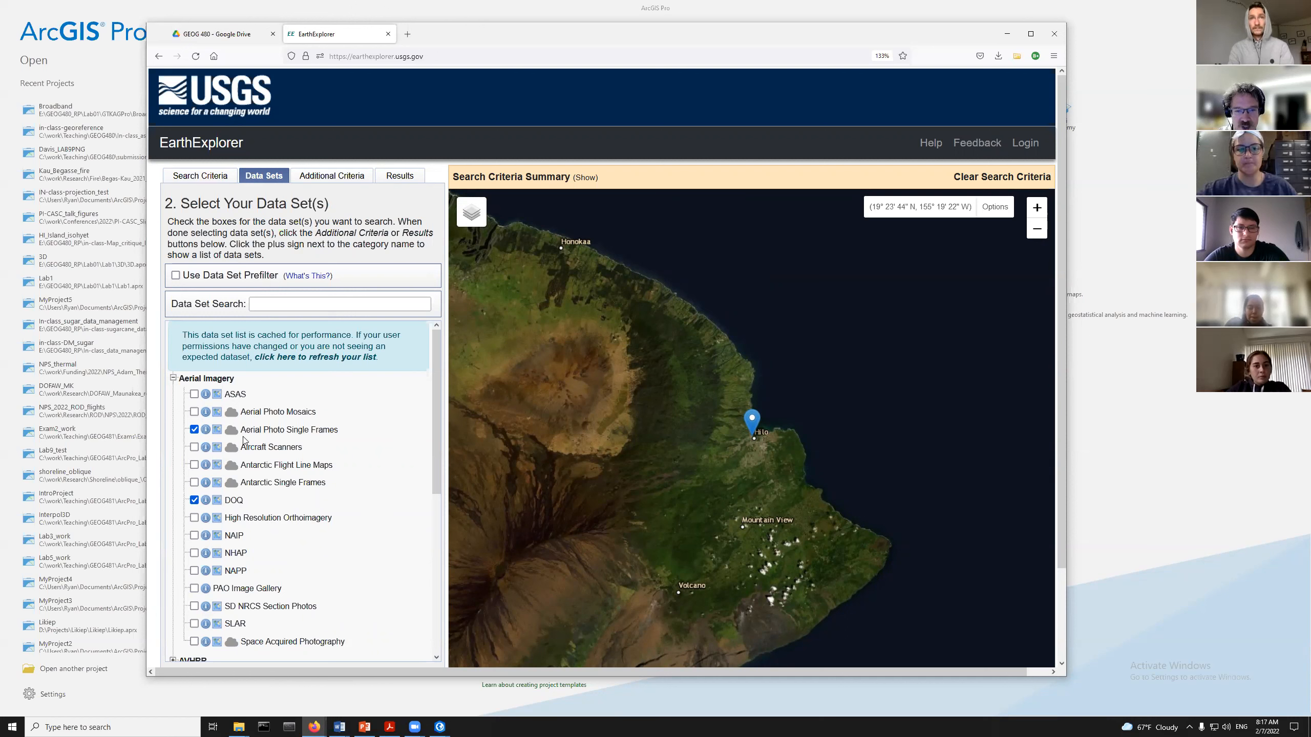
{"action": "scroll", "coordinate": [223, 561], "scroll_direction": "down", "scroll_amount": 3}
{"action": "scroll", "coordinate": [223, 561], "scroll_direction": "up", "scroll_amount": 3}
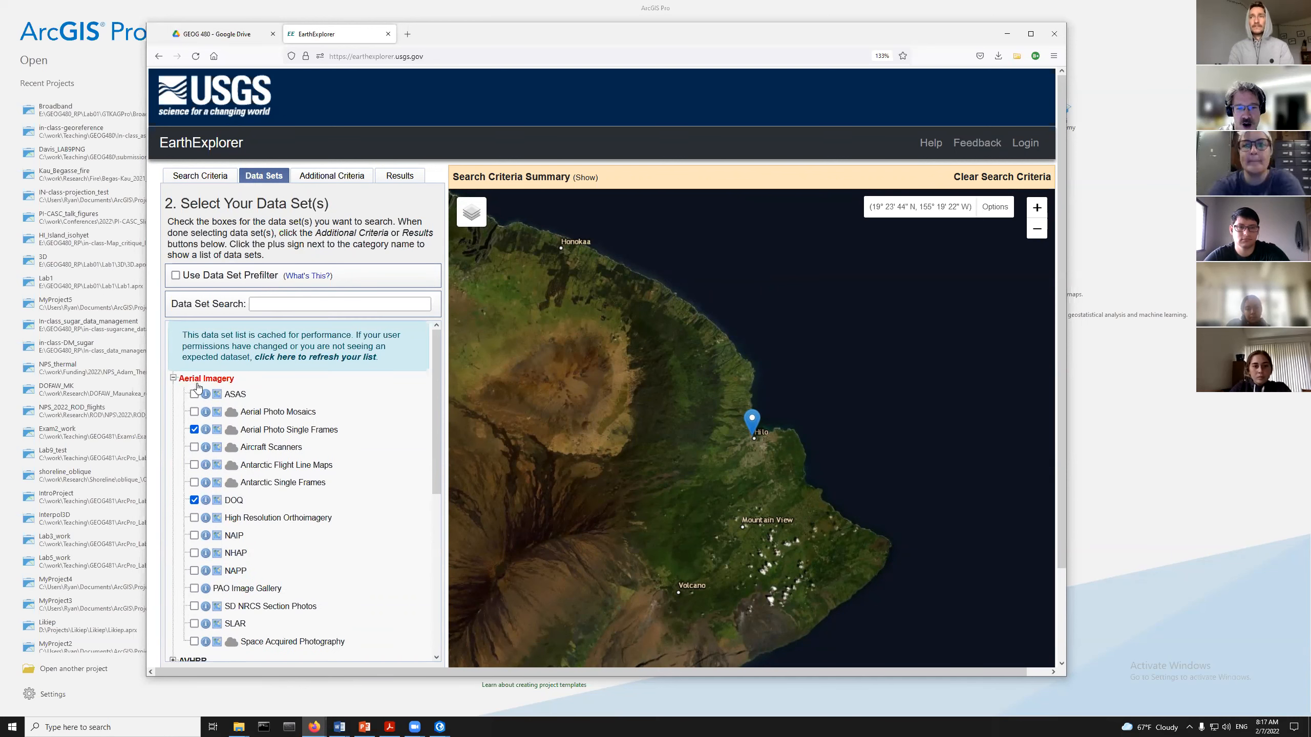
{"action": "scroll", "coordinate": [197, 387], "scroll_direction": "down", "scroll_amount": 3}
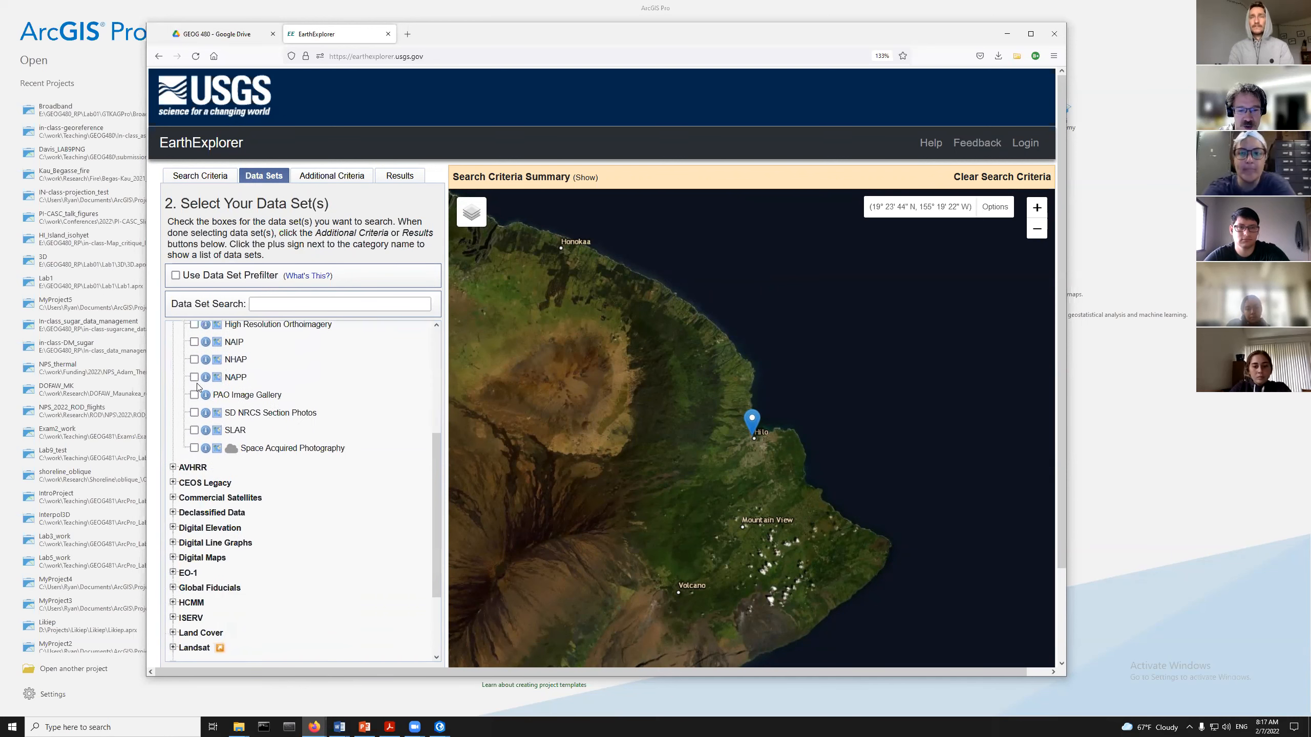
{"action": "left_click", "coordinate": [174, 528]}
{"action": "left_click", "coordinate": [173, 528]}
{"action": "scroll", "coordinate": [174, 542], "scroll_direction": "down", "scroll_amount": 2}
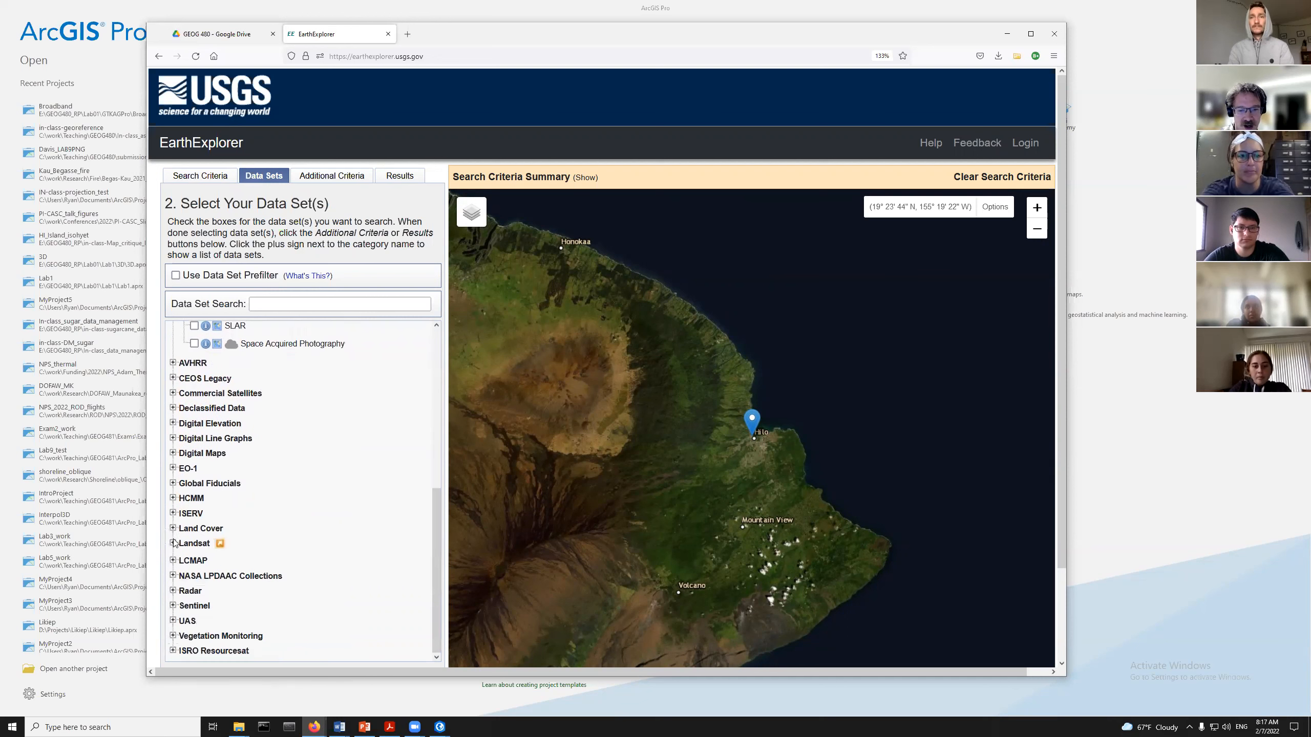
{"action": "left_click", "coordinate": [174, 543]}
{"action": "left_click", "coordinate": [173, 544]}
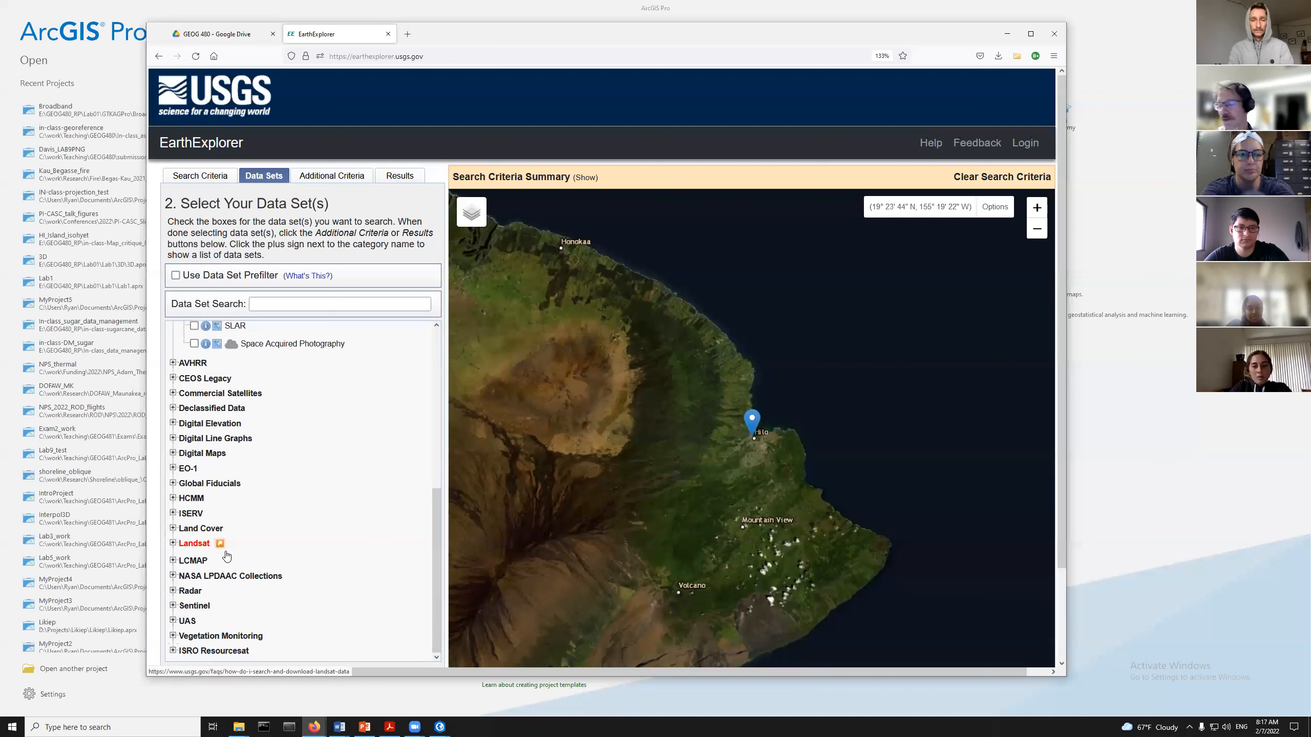
{"action": "left_click", "coordinate": [174, 605]}
{"action": "left_click", "coordinate": [173, 606]}
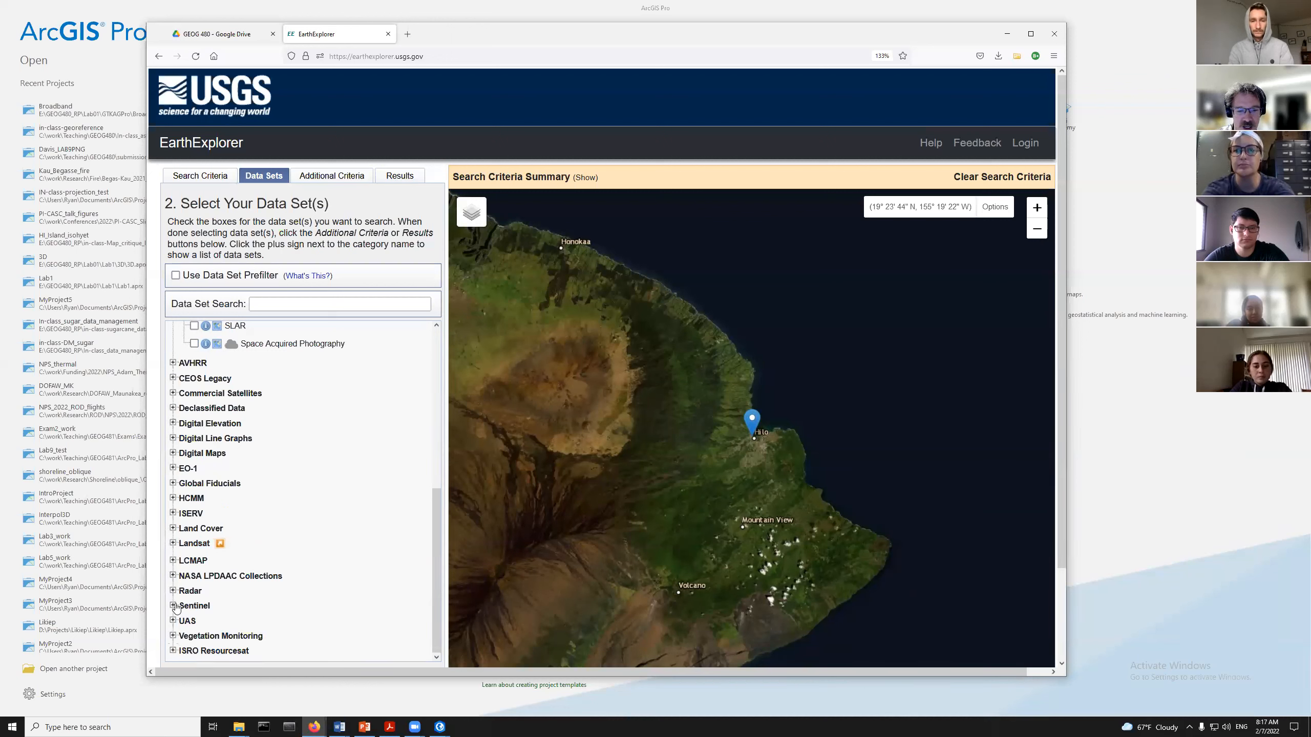
{"action": "left_click", "coordinate": [173, 621]}
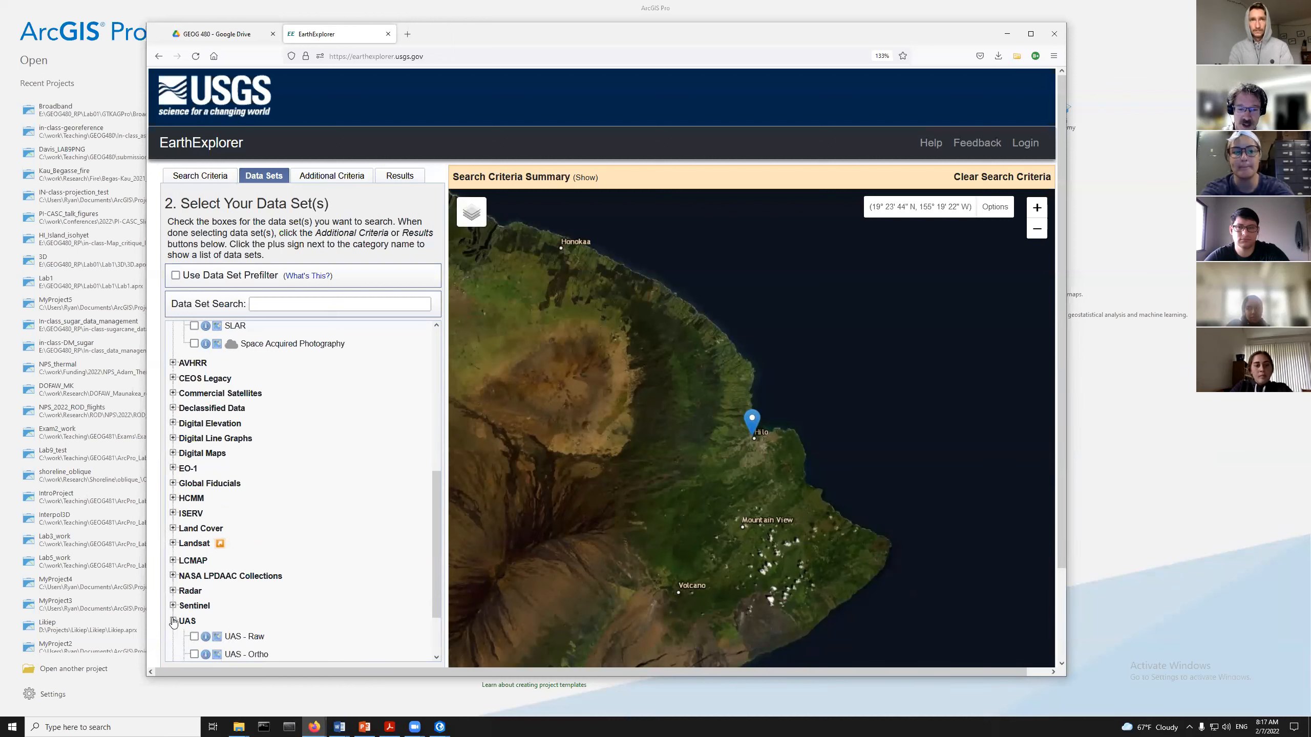
{"action": "left_click", "coordinate": [173, 621]}
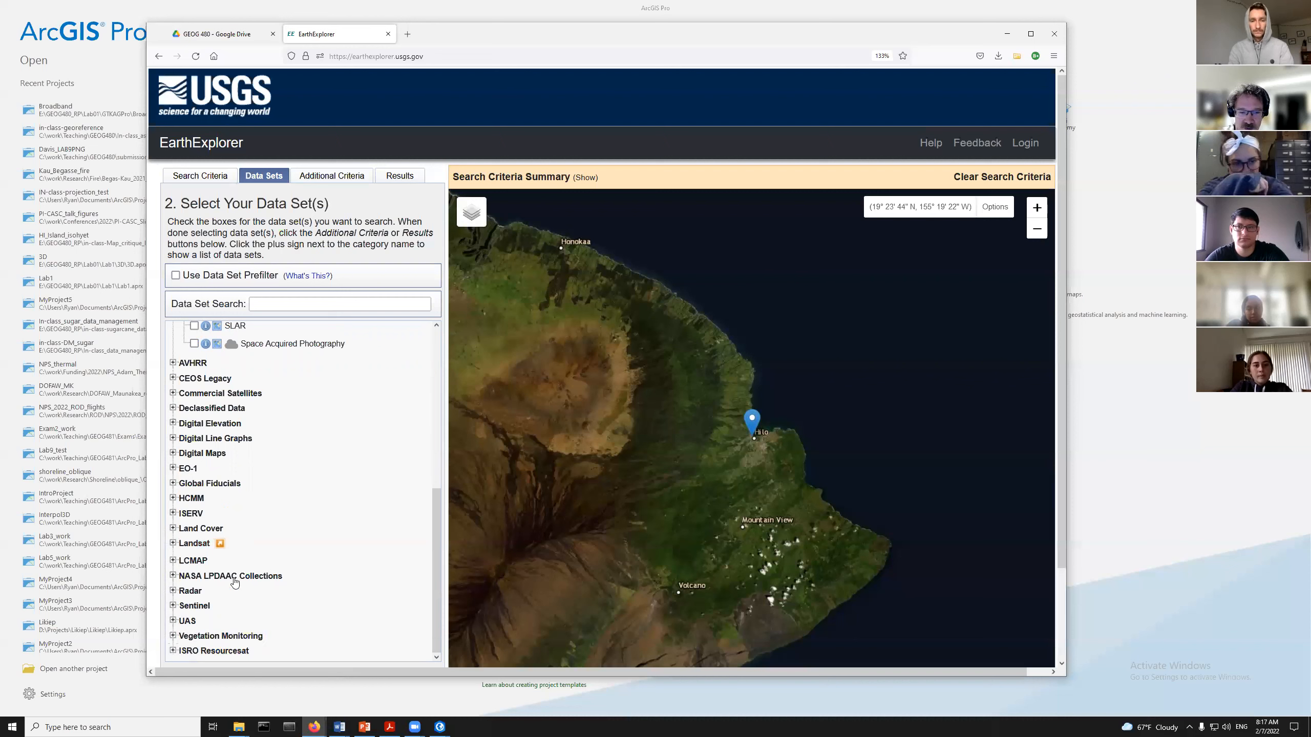
{"action": "scroll", "coordinate": [314, 363], "scroll_direction": "up", "scroll_amount": 6}
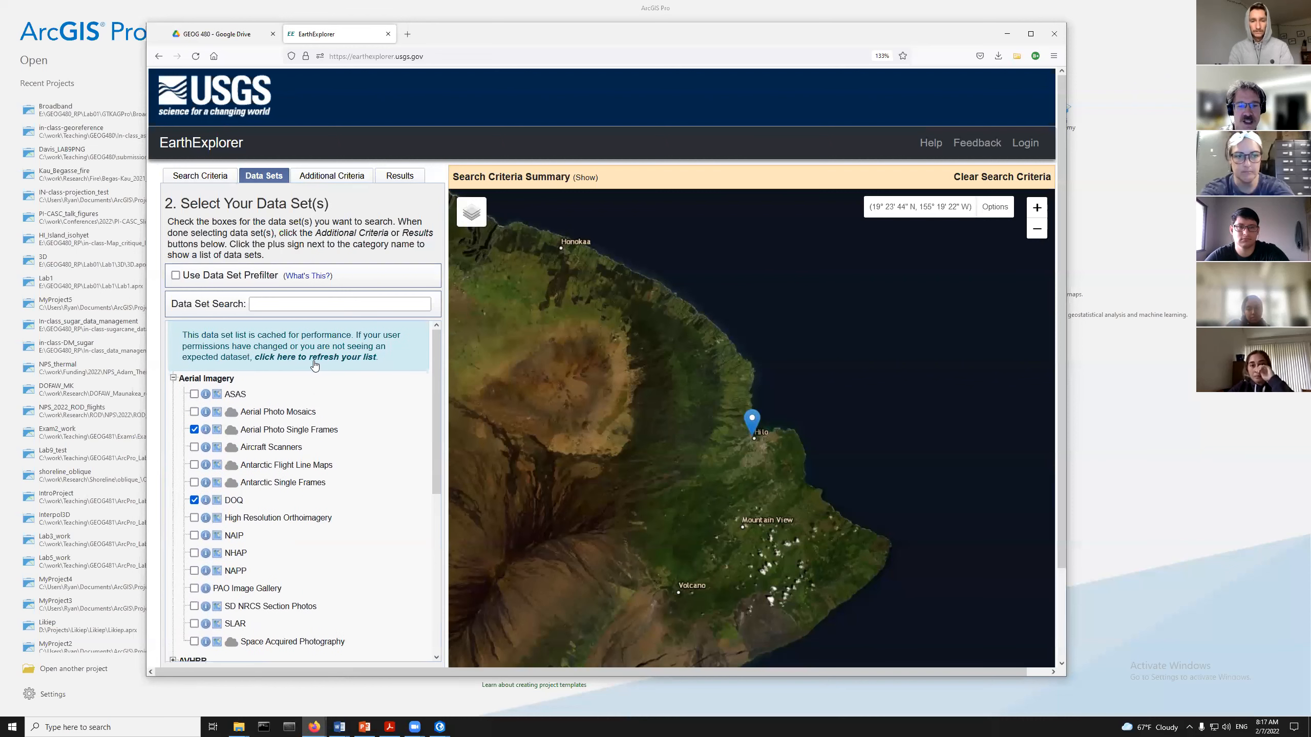
Deselect the DOQ data set, keeping only Aerial Photo Single Frames, and run the search
{"action": "left_click", "coordinate": [194, 501]}
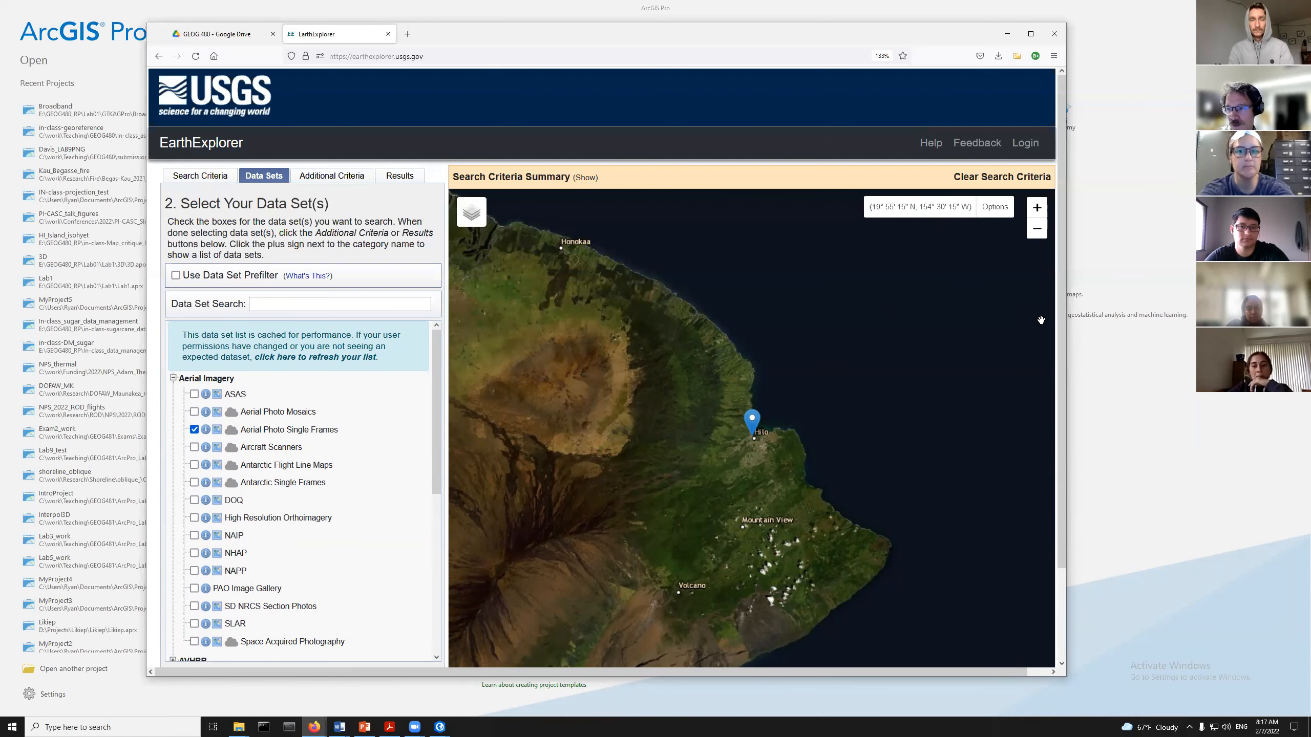
{"action": "scroll", "coordinate": [1049, 356], "scroll_direction": "down", "scroll_amount": 2}
{"action": "scroll", "coordinate": [1049, 356], "scroll_direction": "down", "scroll_amount": 1}
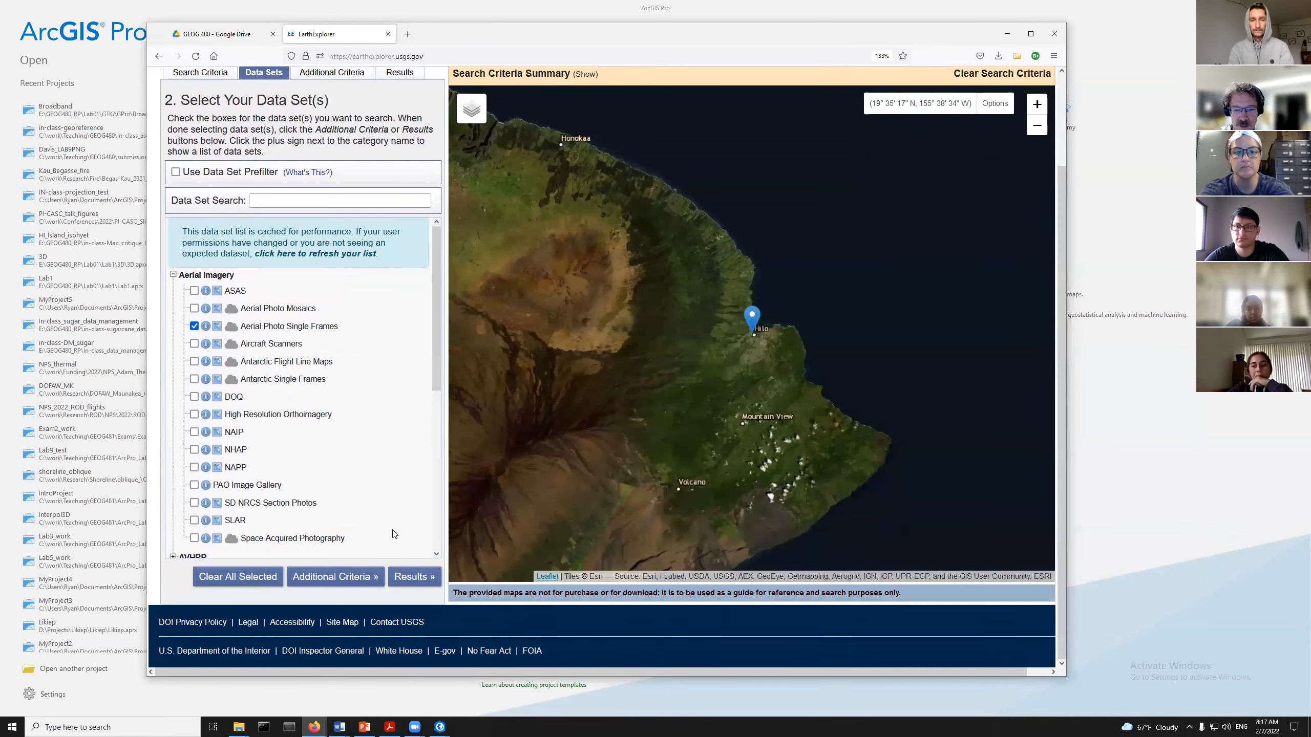
{"action": "left_click", "coordinate": [409, 576]}
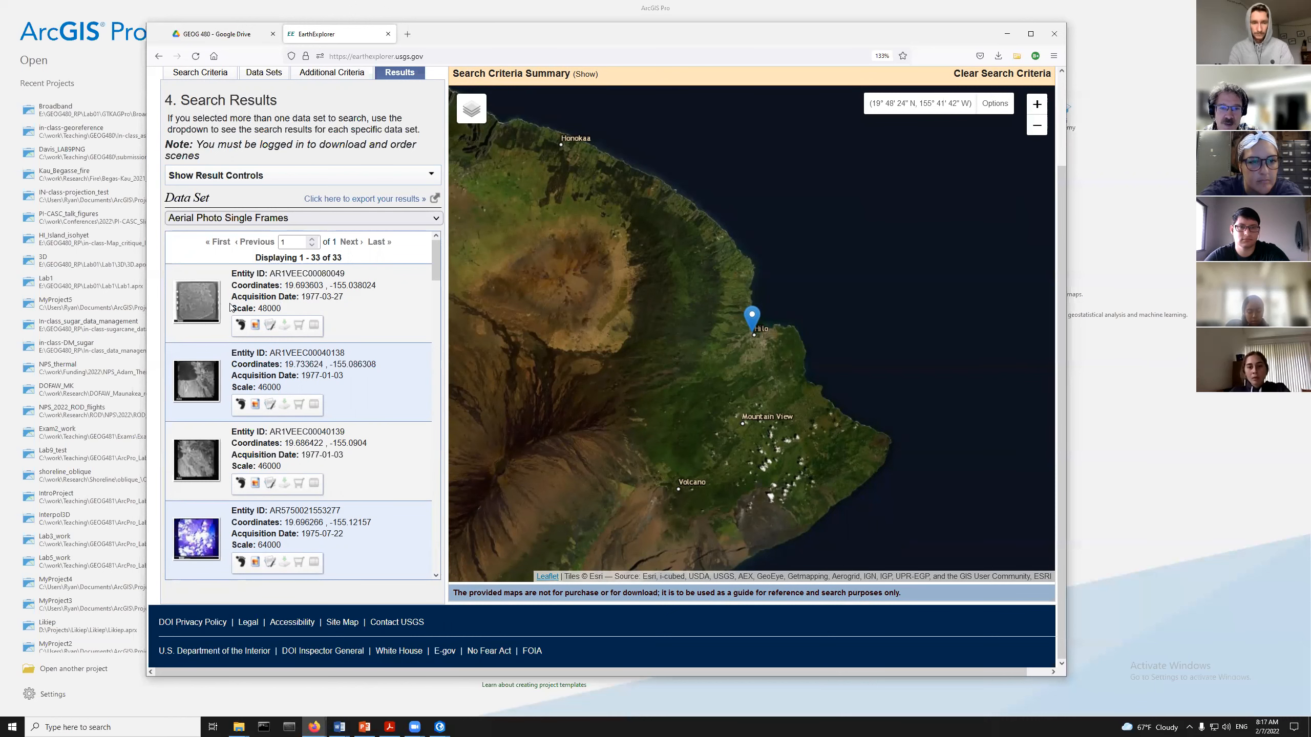
Compare the map footprints of the first 1977 result and the last 1954 result, leaving only the 1954 footprint displayed
{"action": "left_click", "coordinate": [240, 325]}
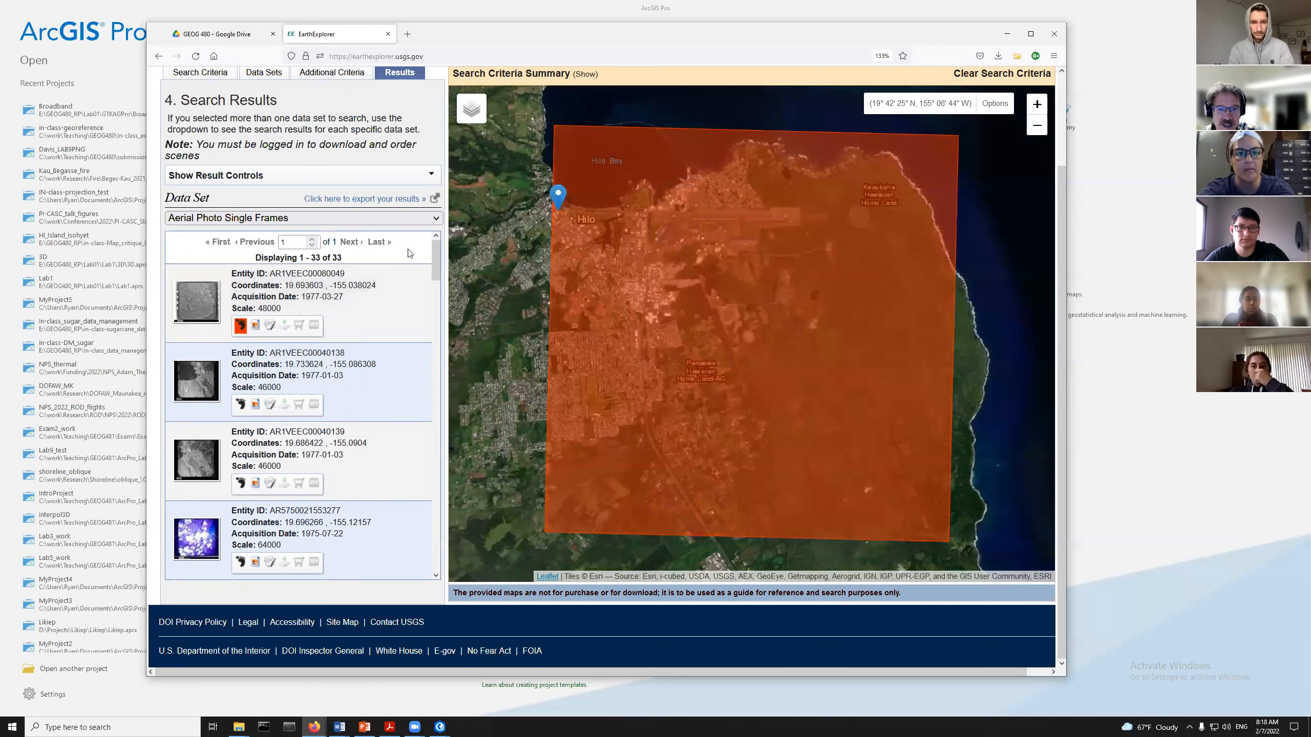
{"action": "left_click_drag", "start_coordinate": [436, 270], "coordinate": [391, 569]}
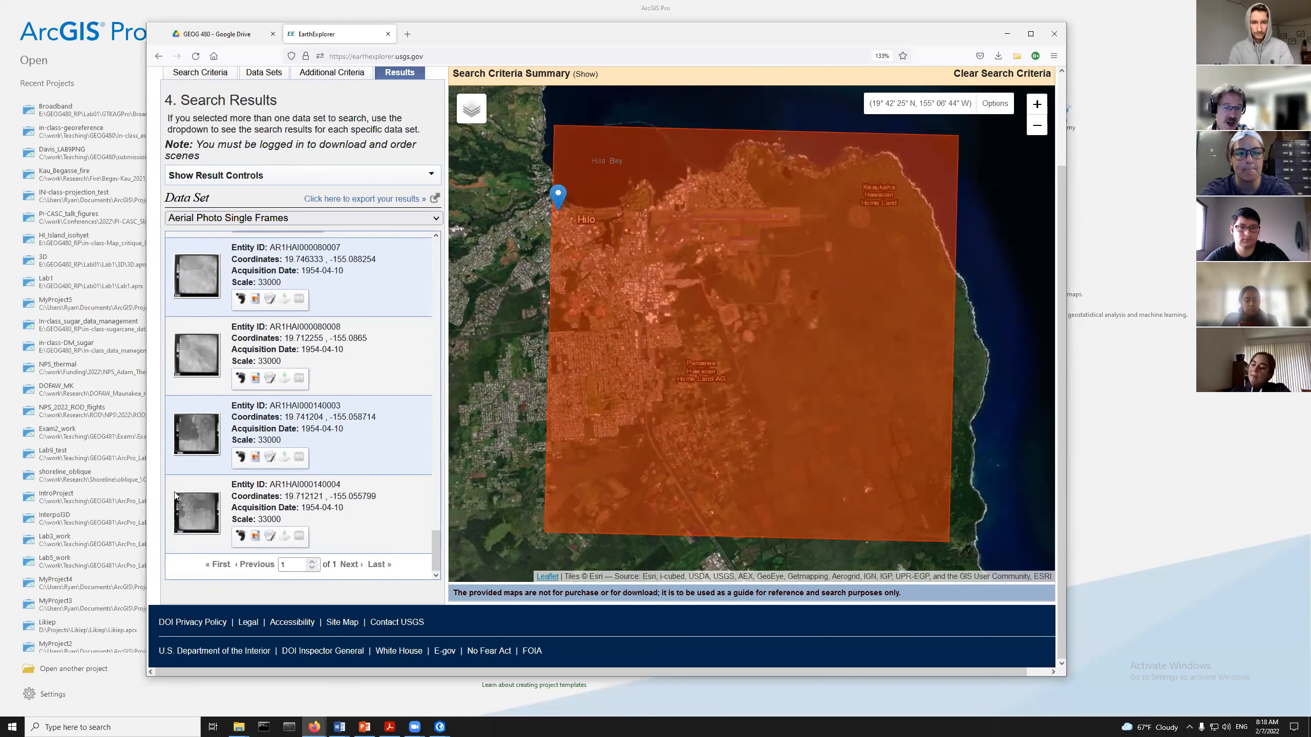
{"action": "left_click", "coordinate": [239, 537]}
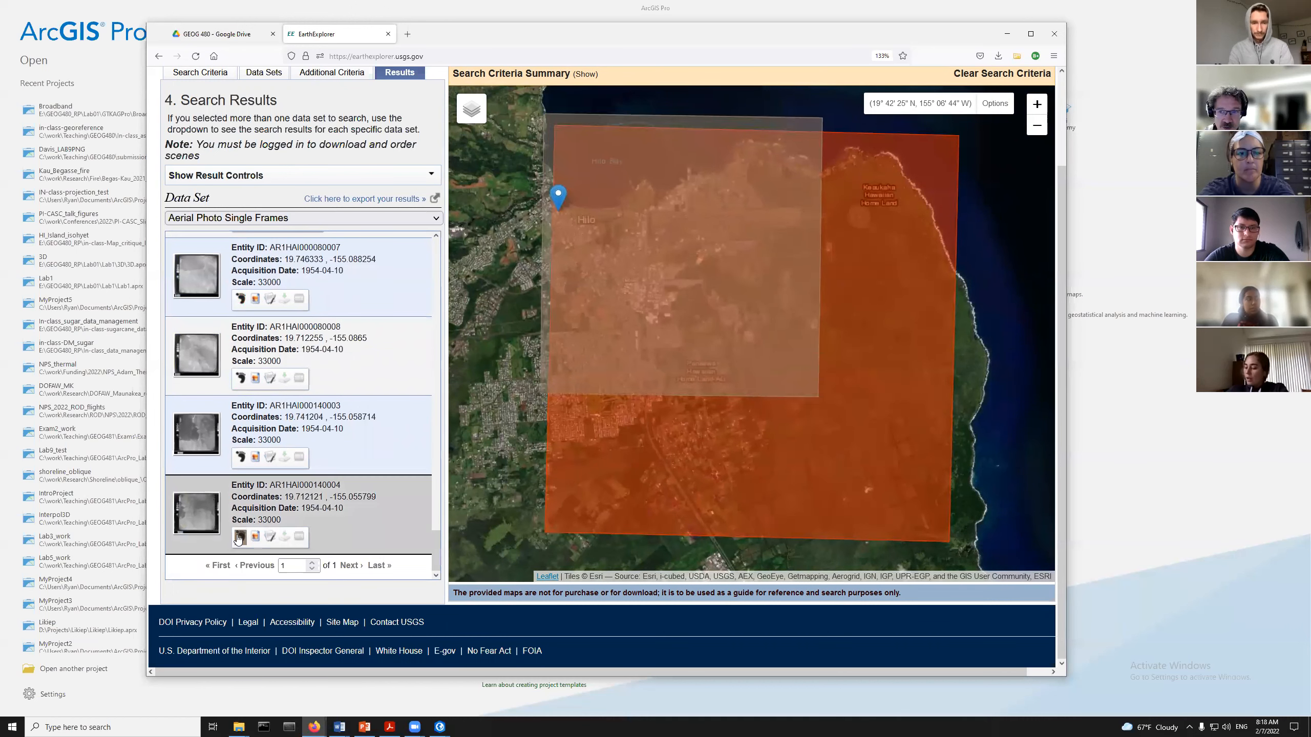
{"action": "left_click_drag", "start_coordinate": [434, 539], "coordinate": [430, 574]}
{"action": "left_click", "coordinate": [247, 332]}
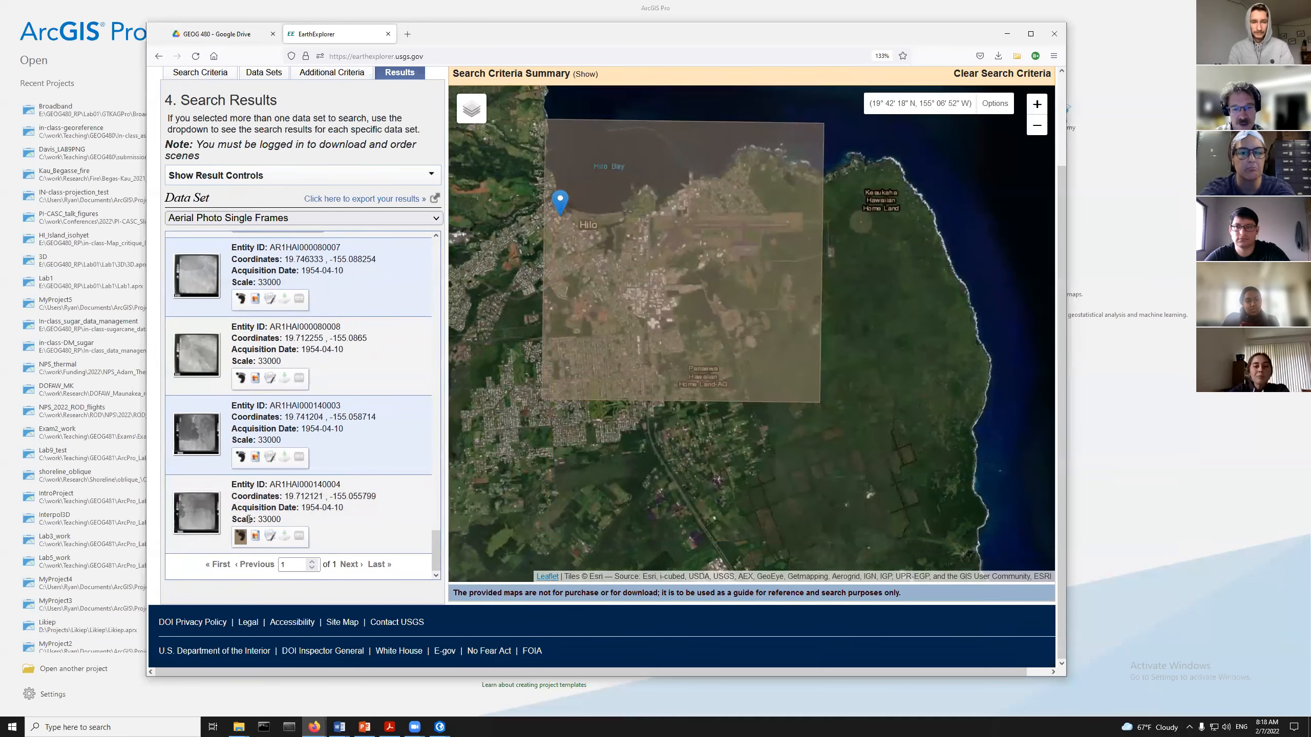
Compare the scale of the last 1954 frame with that of a 1975-07-22 frame in the search results
{"action": "double_click", "coordinate": [280, 519]}
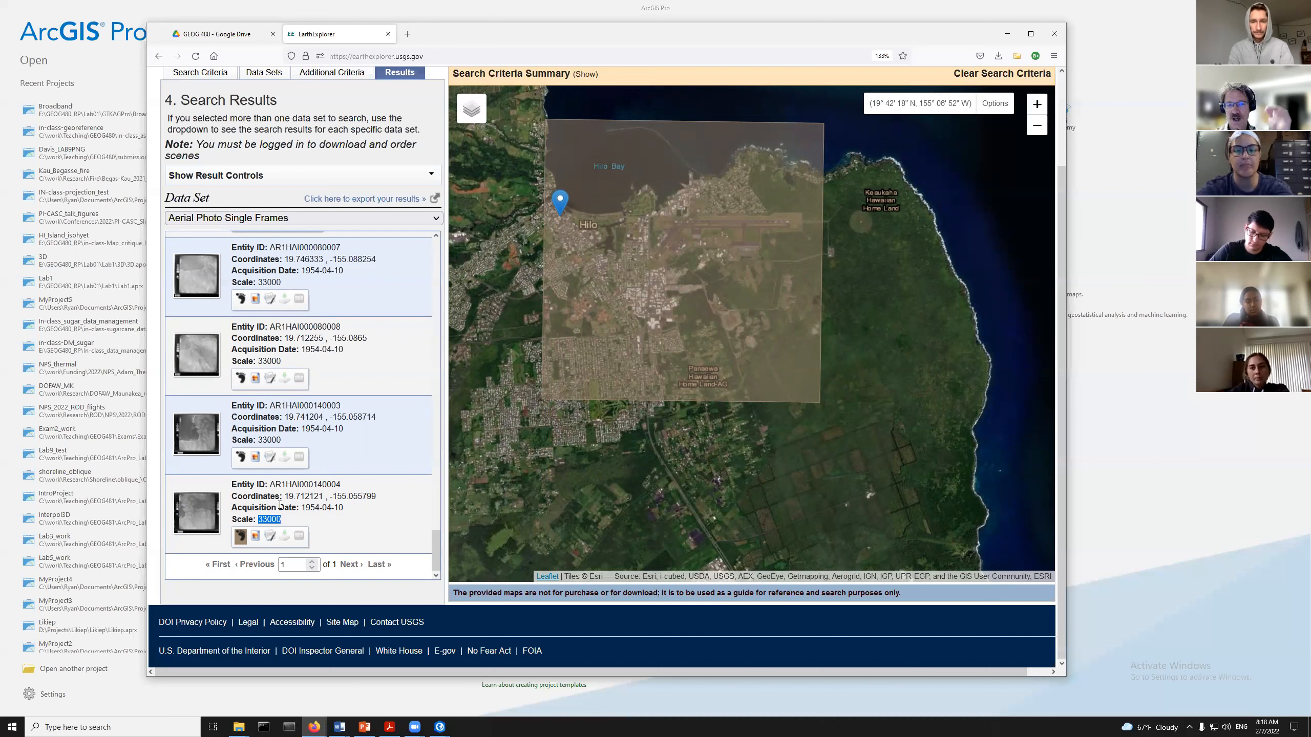
{"action": "left_click_drag", "start_coordinate": [435, 550], "coordinate": [482, 318]}
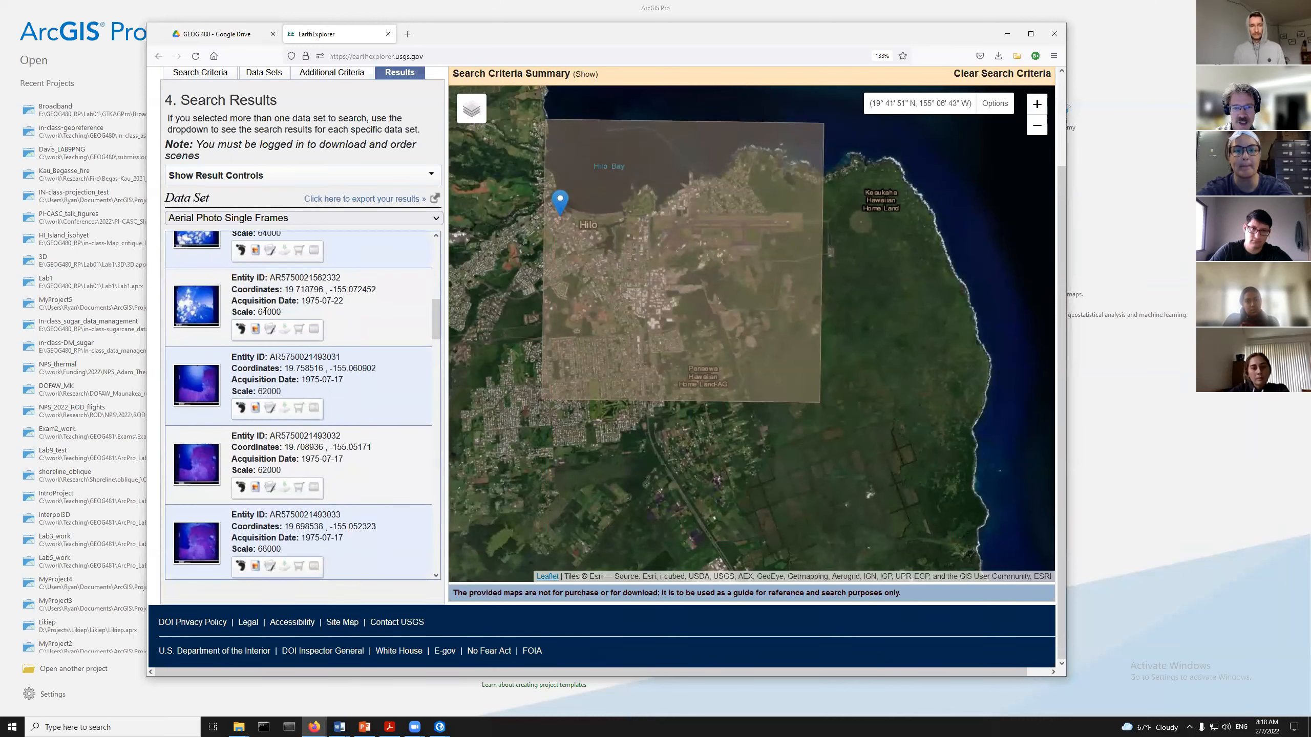
{"action": "left_click_drag", "start_coordinate": [258, 311], "coordinate": [273, 311]}
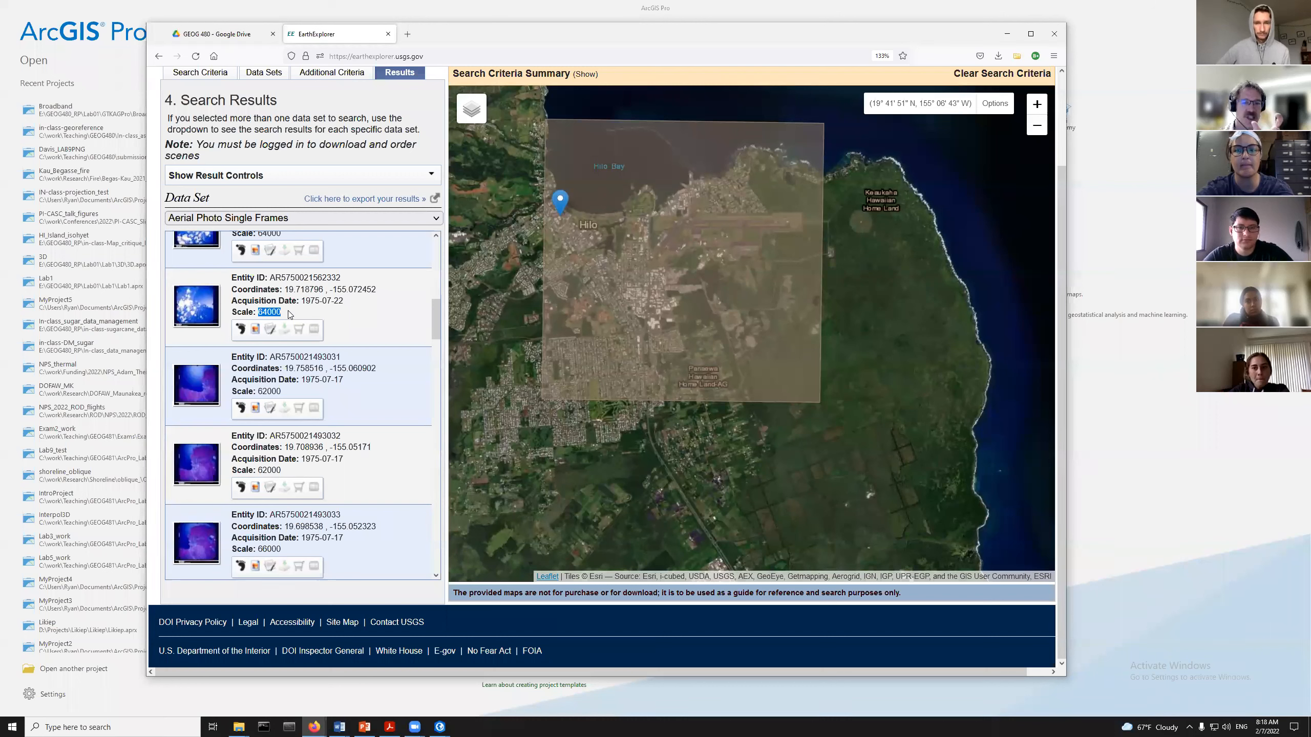
{"action": "left_click_drag", "start_coordinate": [435, 318], "coordinate": [384, 555]}
{"action": "scroll", "coordinate": [384, 555], "scroll_direction": "down", "scroll_amount": 1}
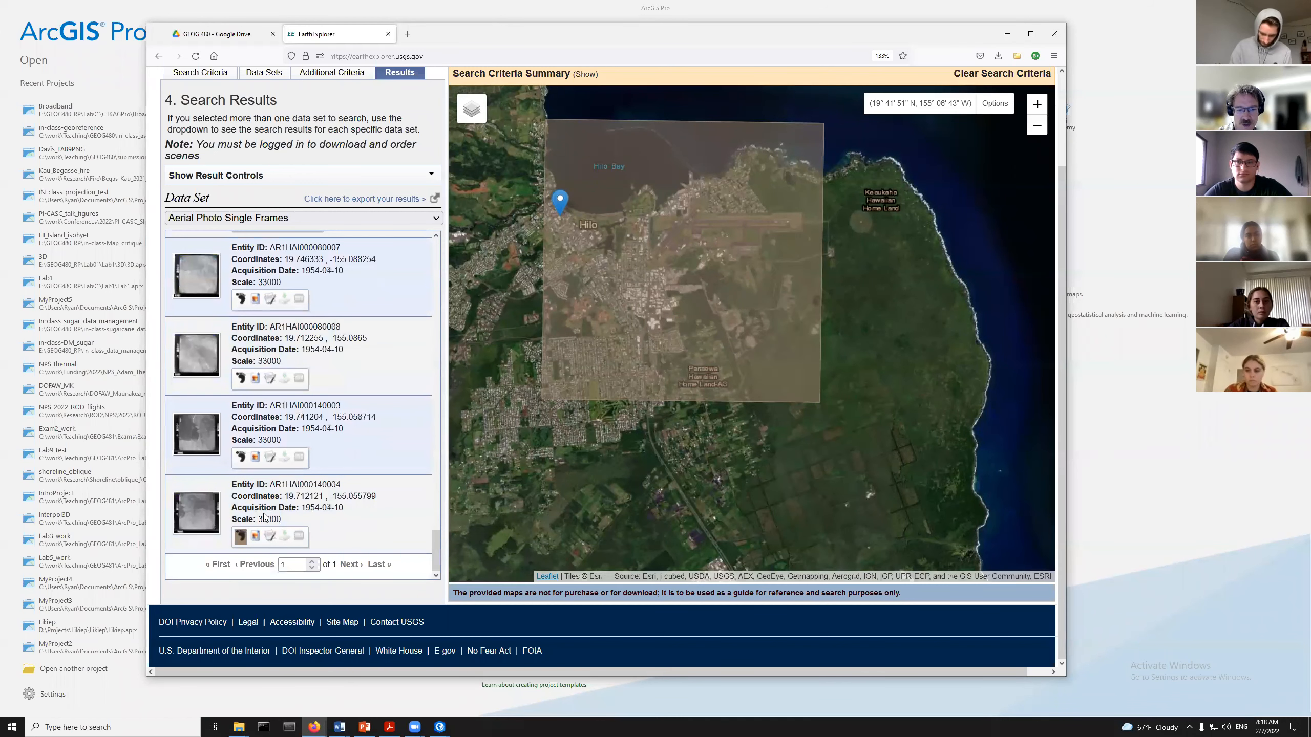
View the full-size browse image of the 1954 frame AR1HAI000140004, then close the image and its details
{"action": "left_click", "coordinate": [201, 513]}
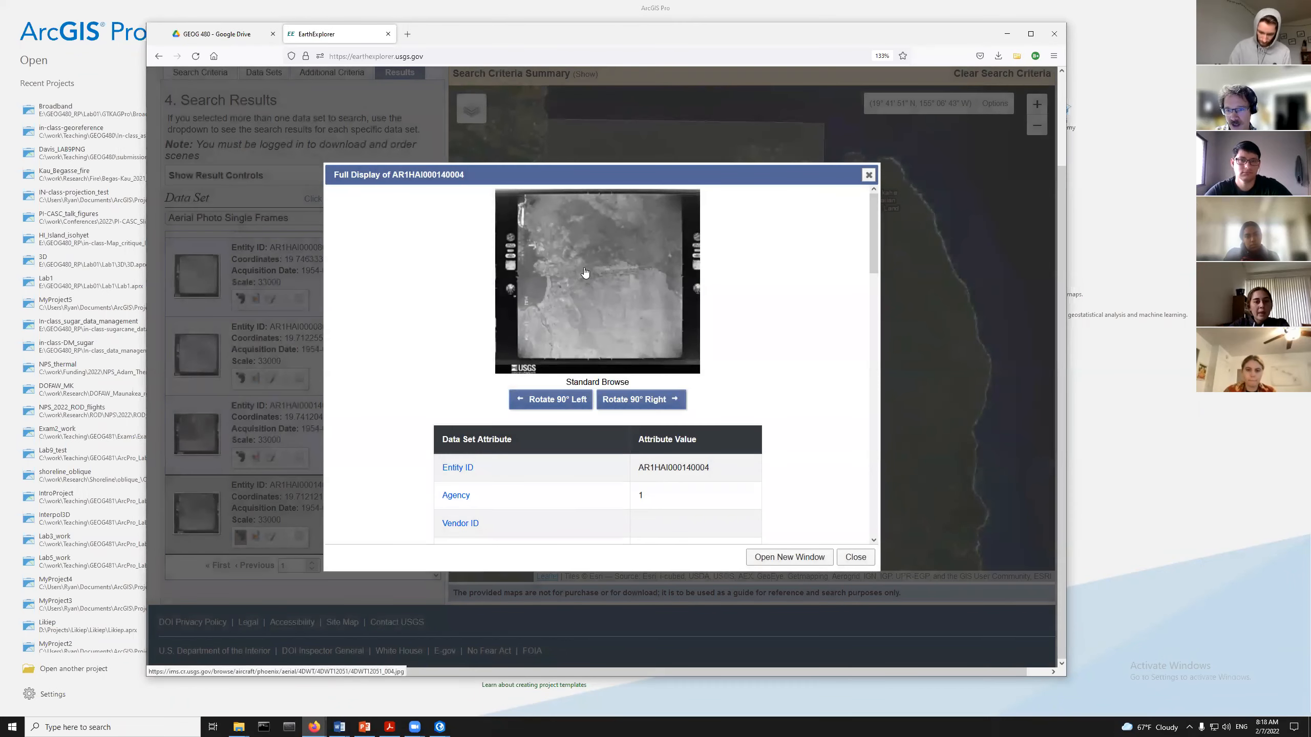
{"action": "left_click", "coordinate": [585, 267]}
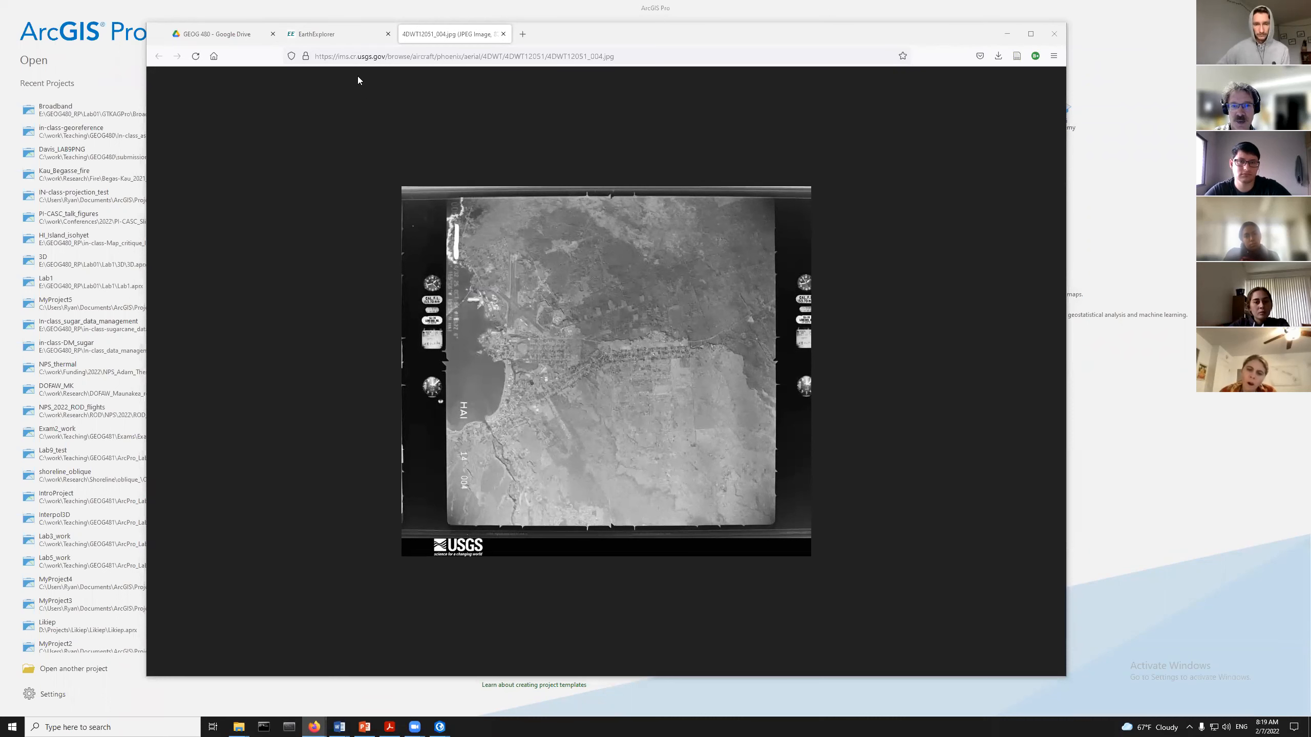
{"action": "left_click", "coordinate": [504, 34]}
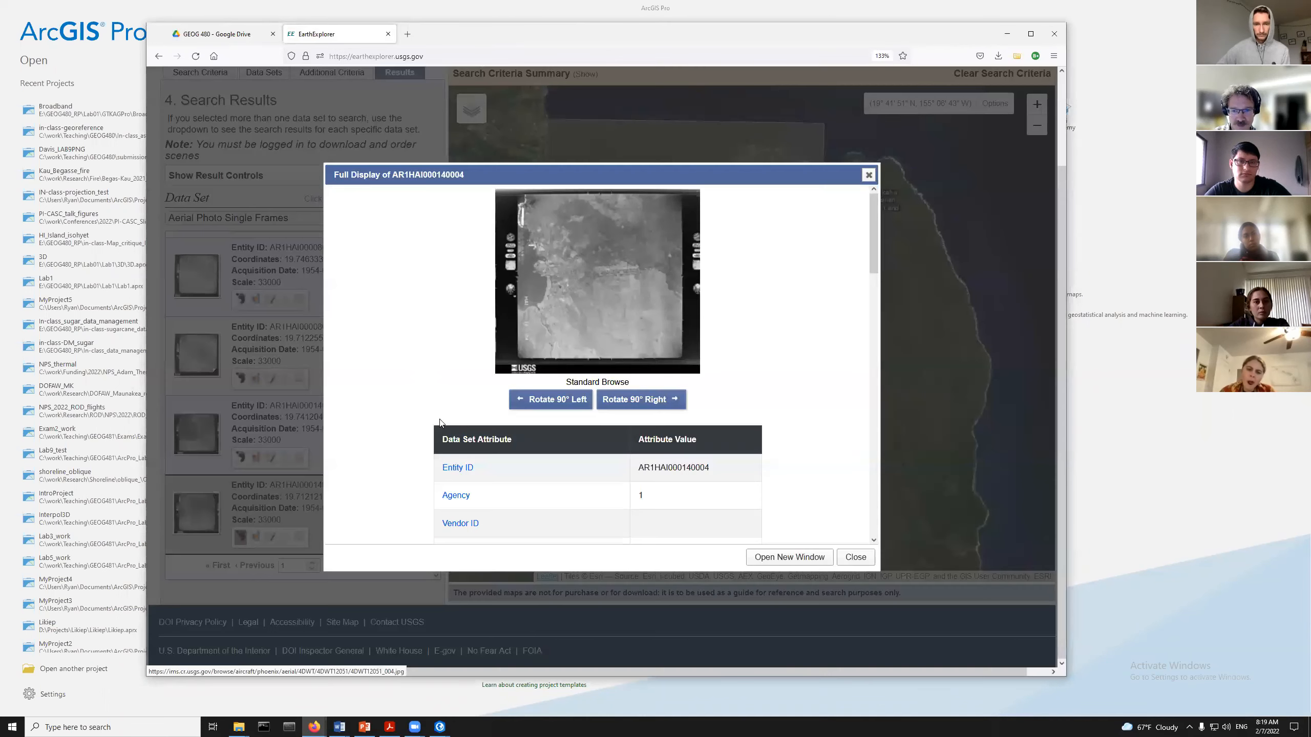
{"action": "left_click", "coordinate": [868, 175]}
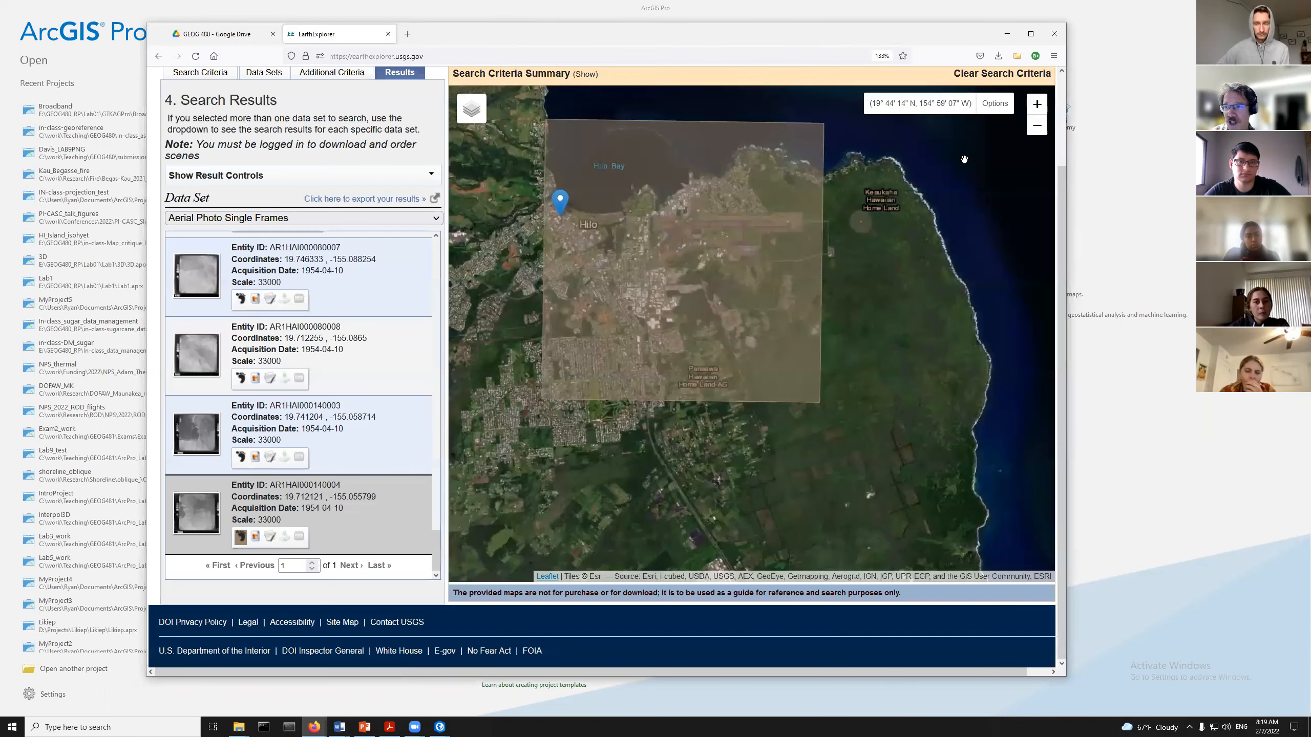
{"action": "scroll", "coordinate": [949, 170], "scroll_direction": "up", "scroll_amount": 3}
{"action": "scroll", "coordinate": [844, 243], "scroll_direction": "down", "scroll_amount": 3}
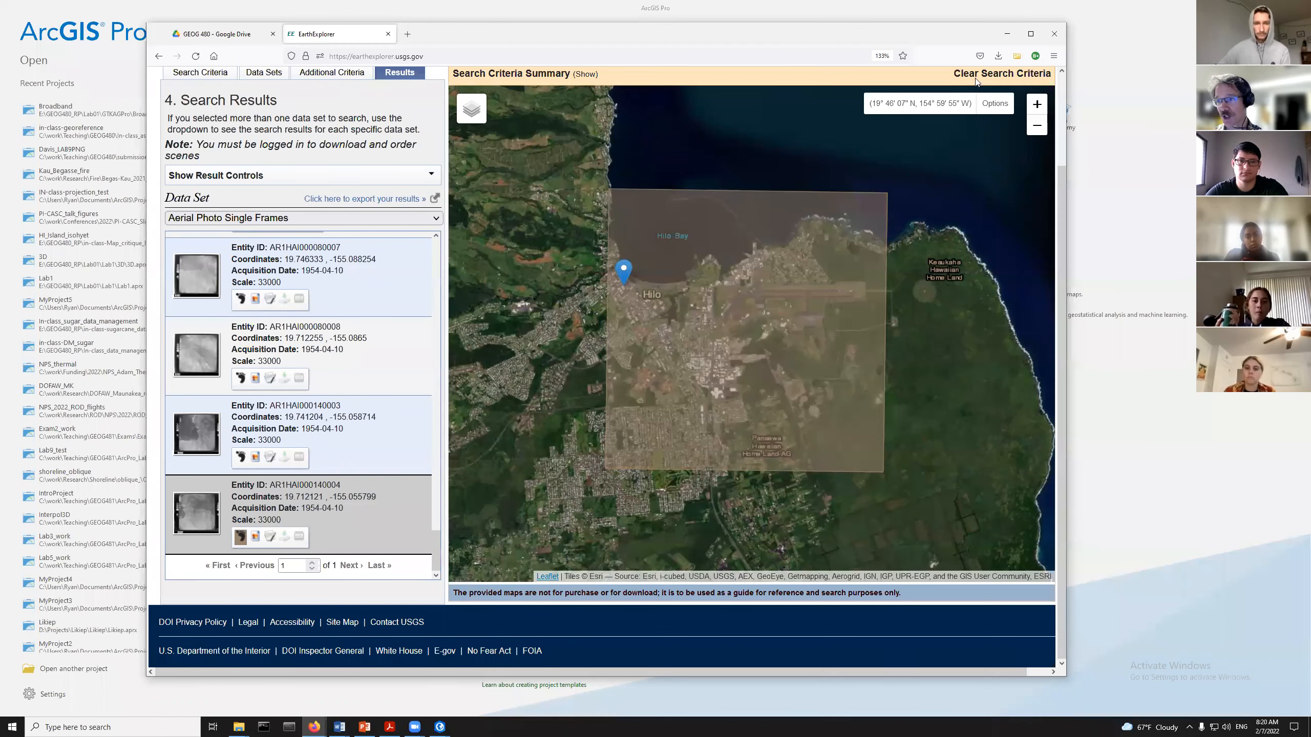
Switch to ArcGIS Pro, start a new map project and browse to the GEOG480_RP folder for its location
{"action": "left_click", "coordinate": [1007, 37]}
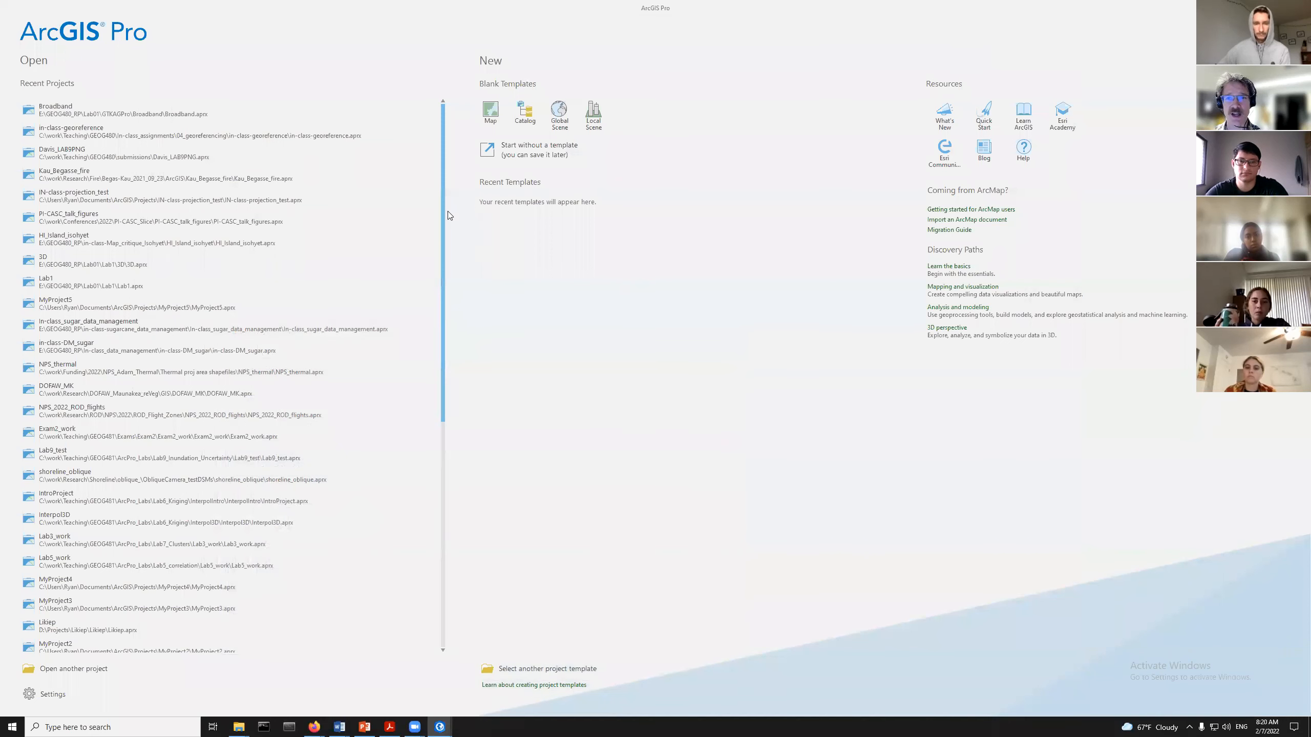
{"action": "left_click", "coordinate": [492, 119]}
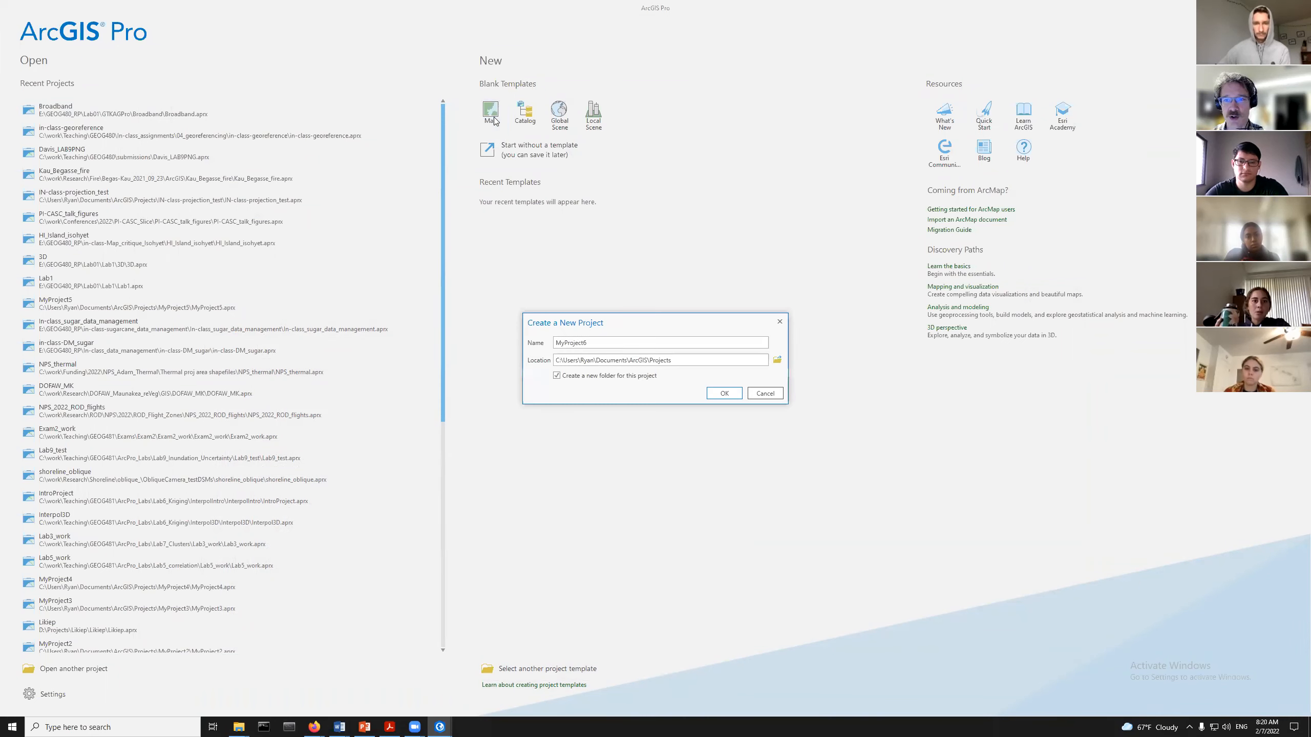
{"action": "left_click", "coordinate": [777, 360]}
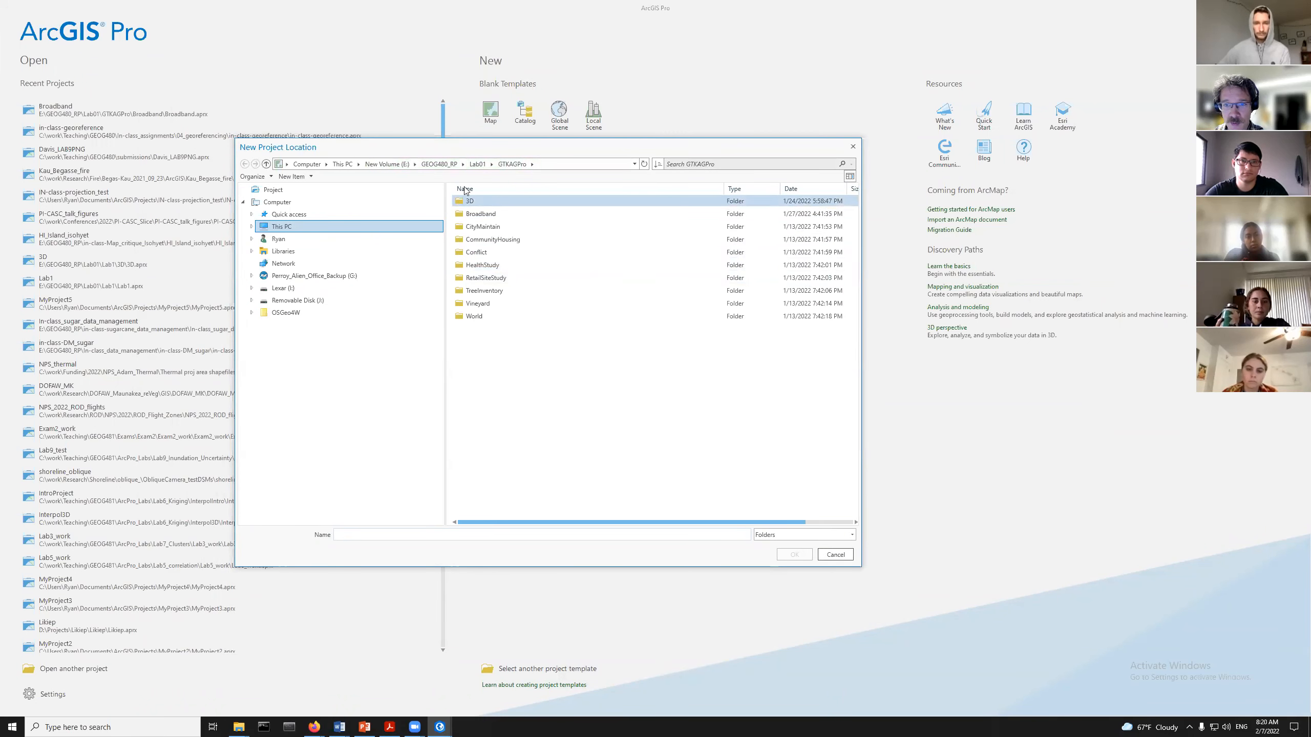
{"action": "left_click", "coordinate": [444, 165]}
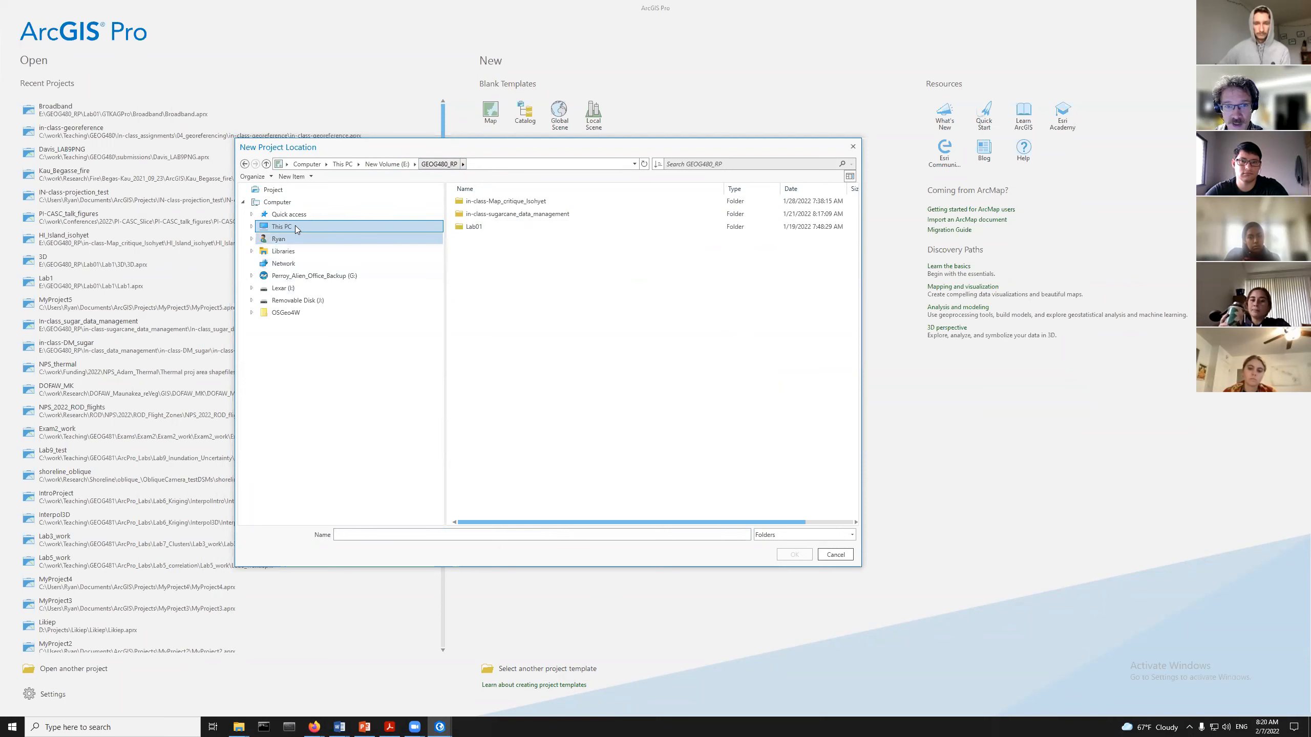
Create a folder named in-class-georef inside GEOG480_RP for the new project
{"action": "left_click", "coordinate": [292, 176]}
{"action": "left_click", "coordinate": [304, 189]}
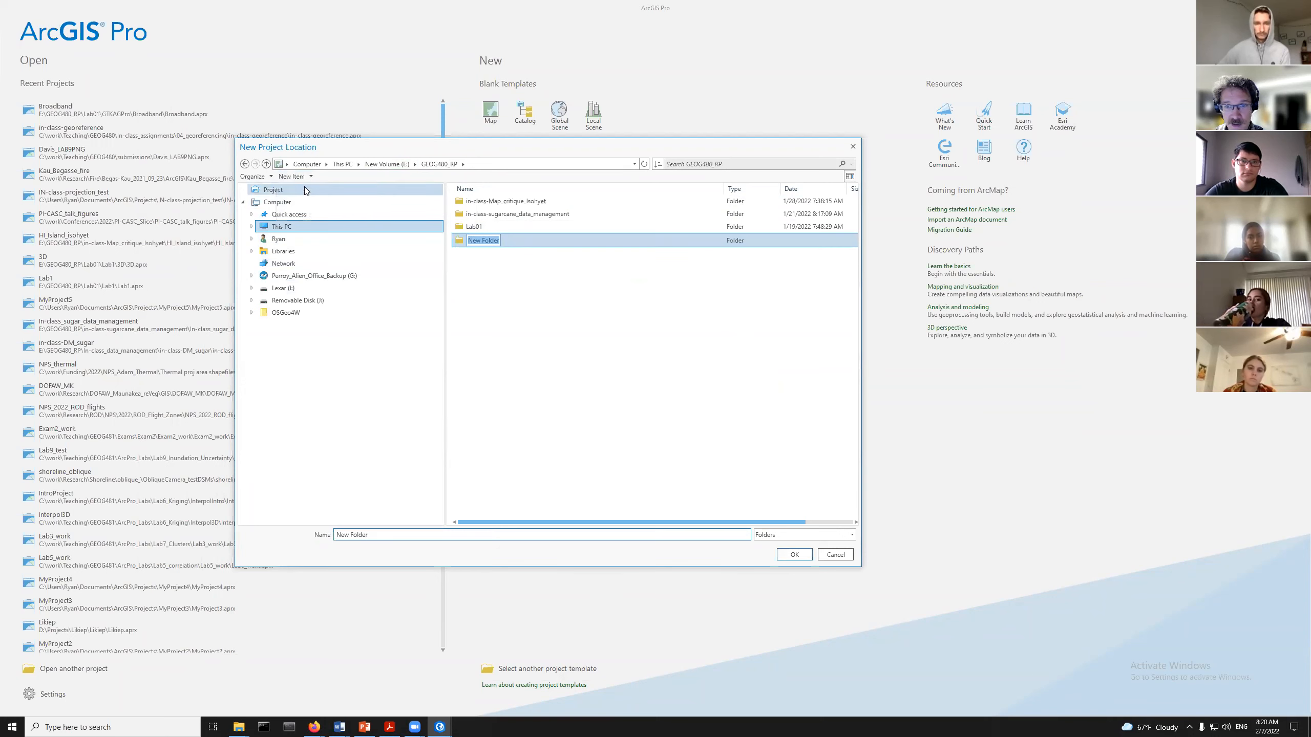
{"action": "type", "text": "in-class"}
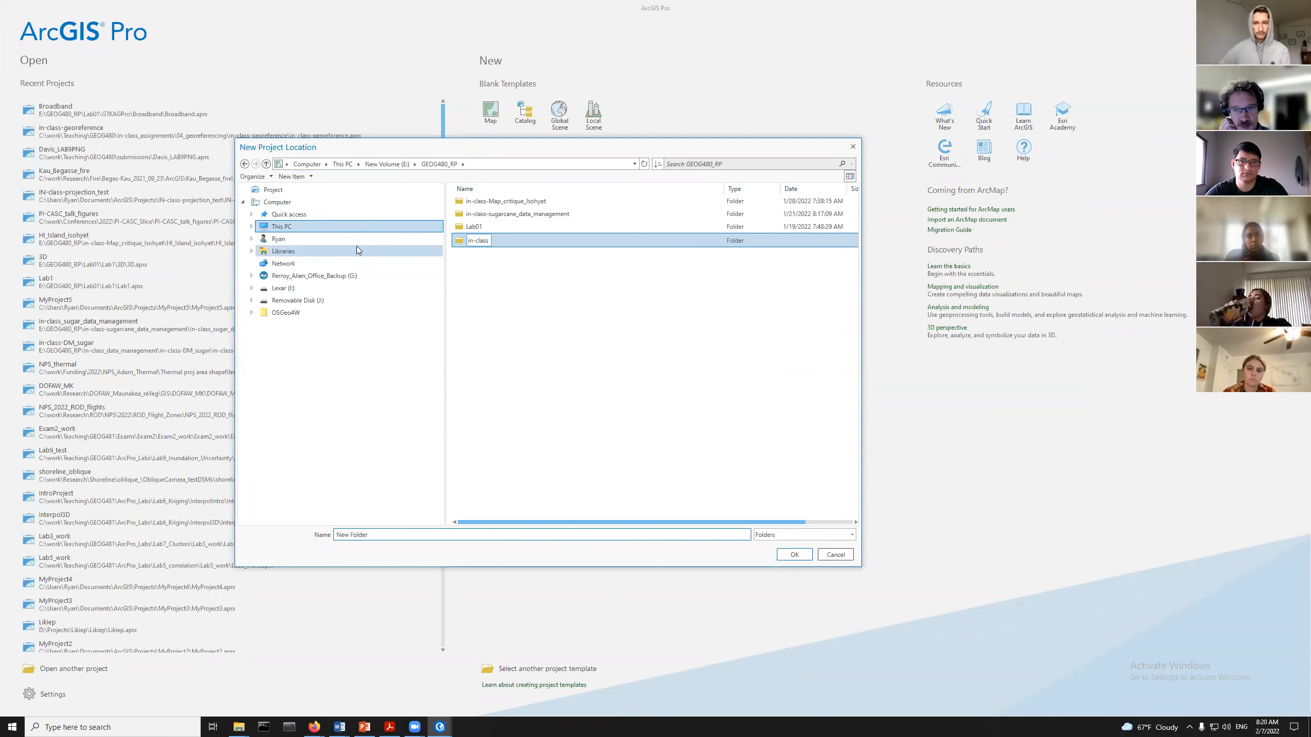
{"action": "type", "text": "-"}
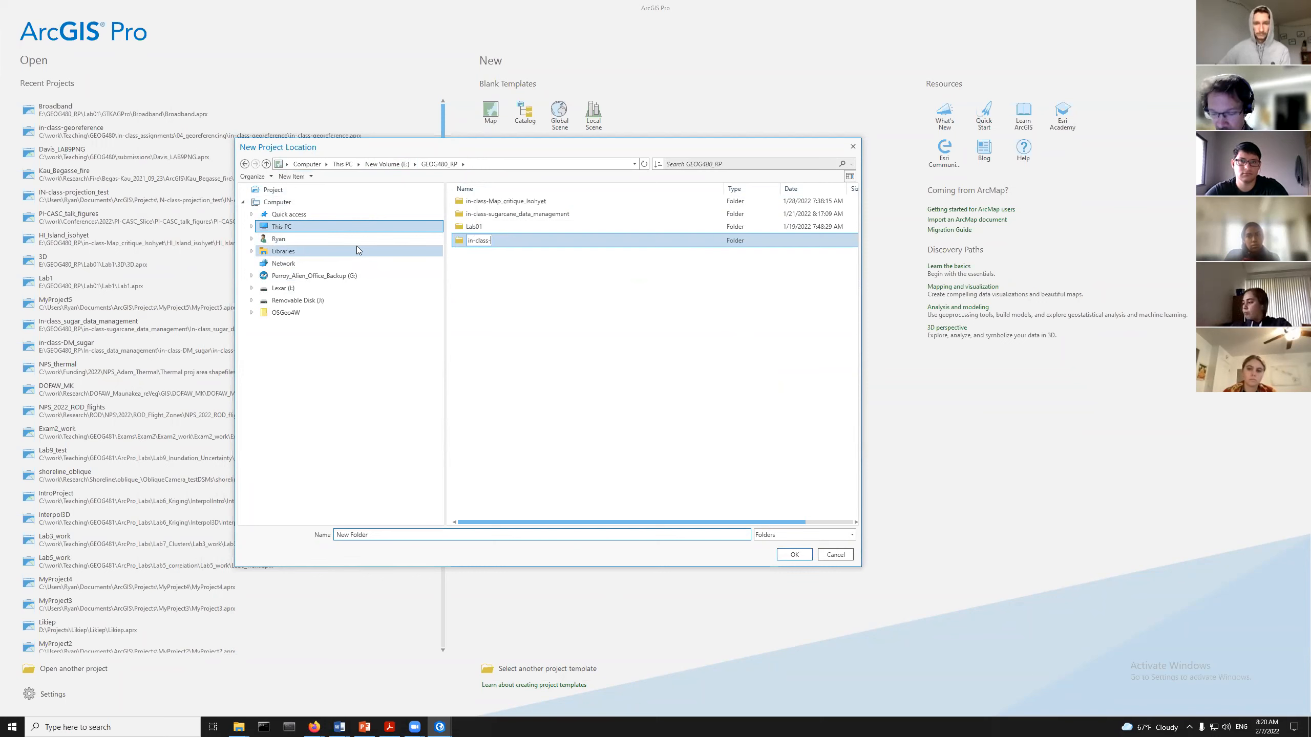
{"action": "type", "text": "georef"}
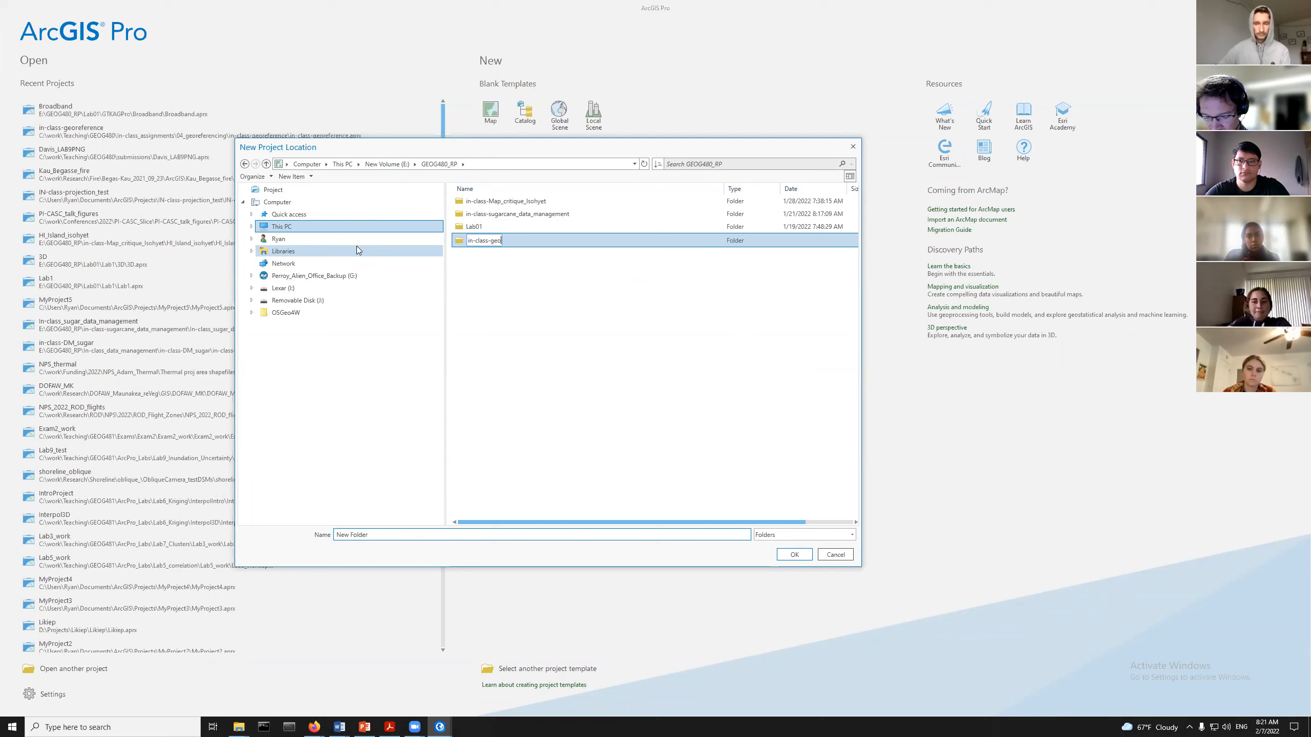
{"action": "key", "text": "Return"}
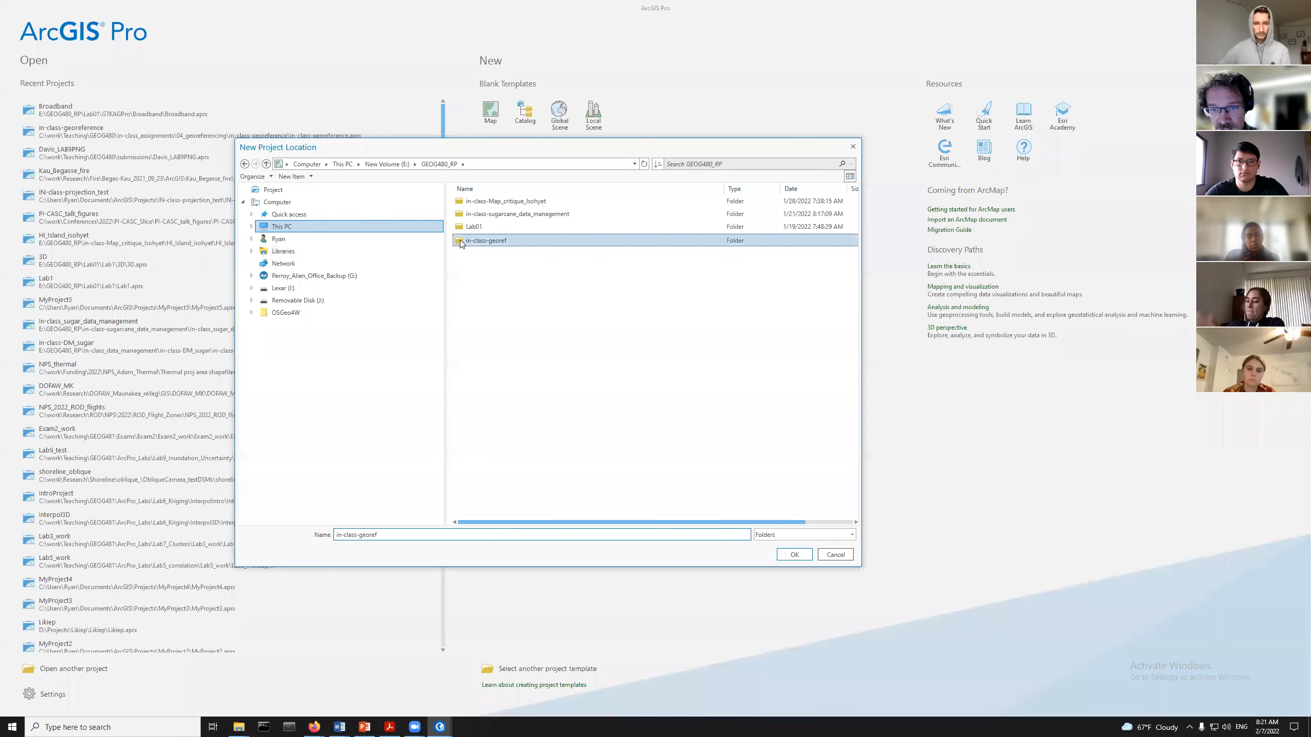
Set the in-class-georef folder as the location and create the project with the name inclass-georef
{"action": "left_click", "coordinate": [785, 557]}
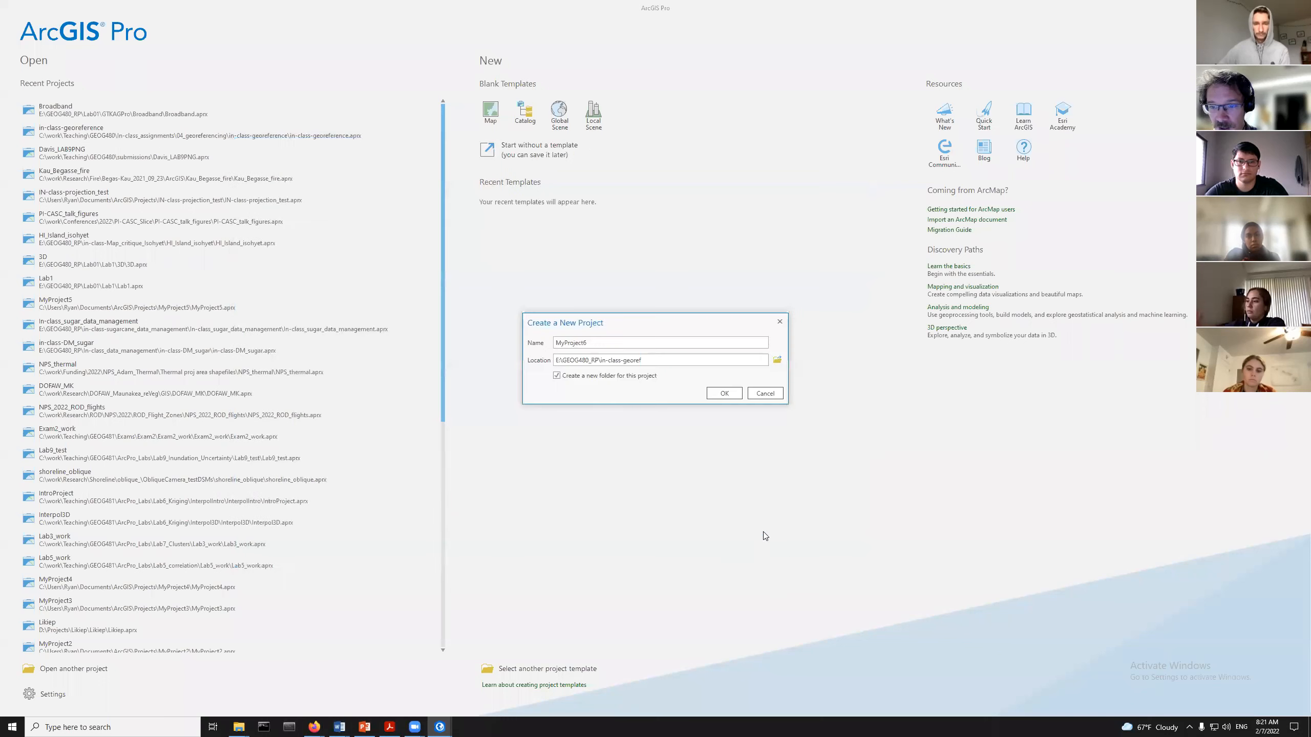
{"action": "type", "text": "inclass-georef"}
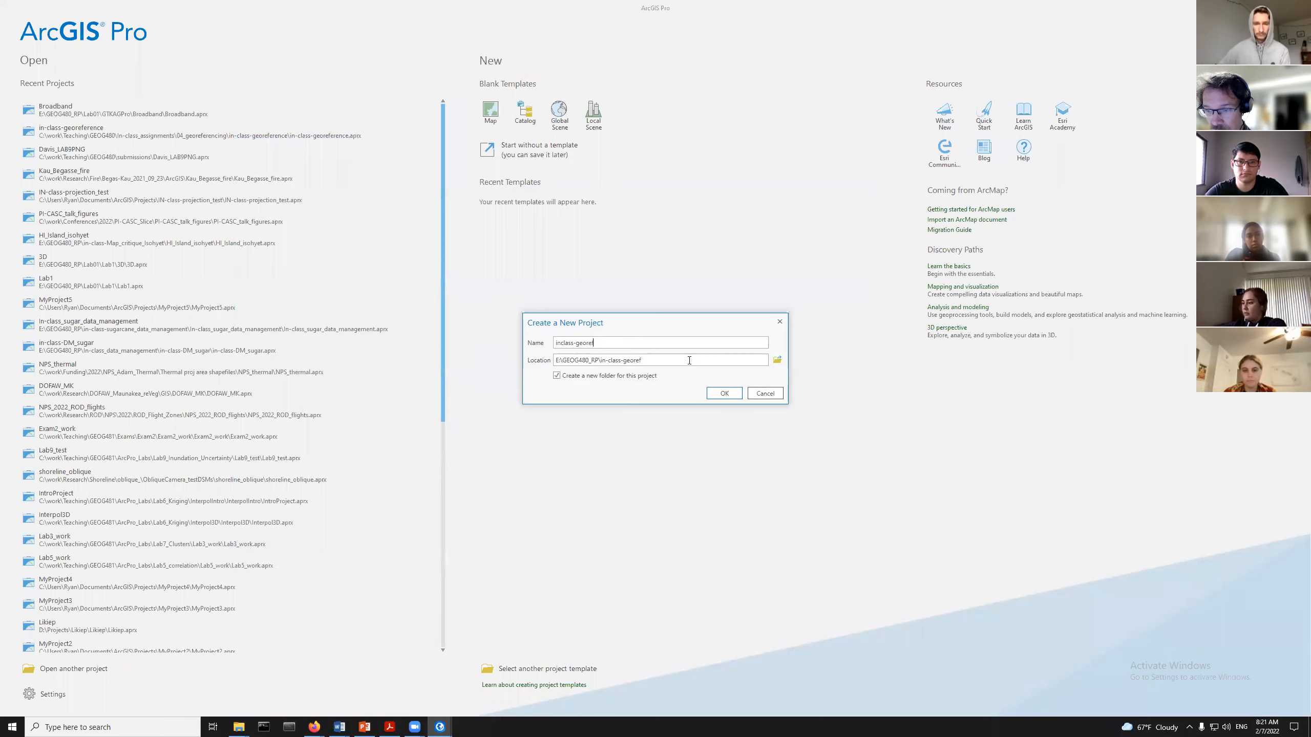
{"action": "left_click", "coordinate": [729, 394]}
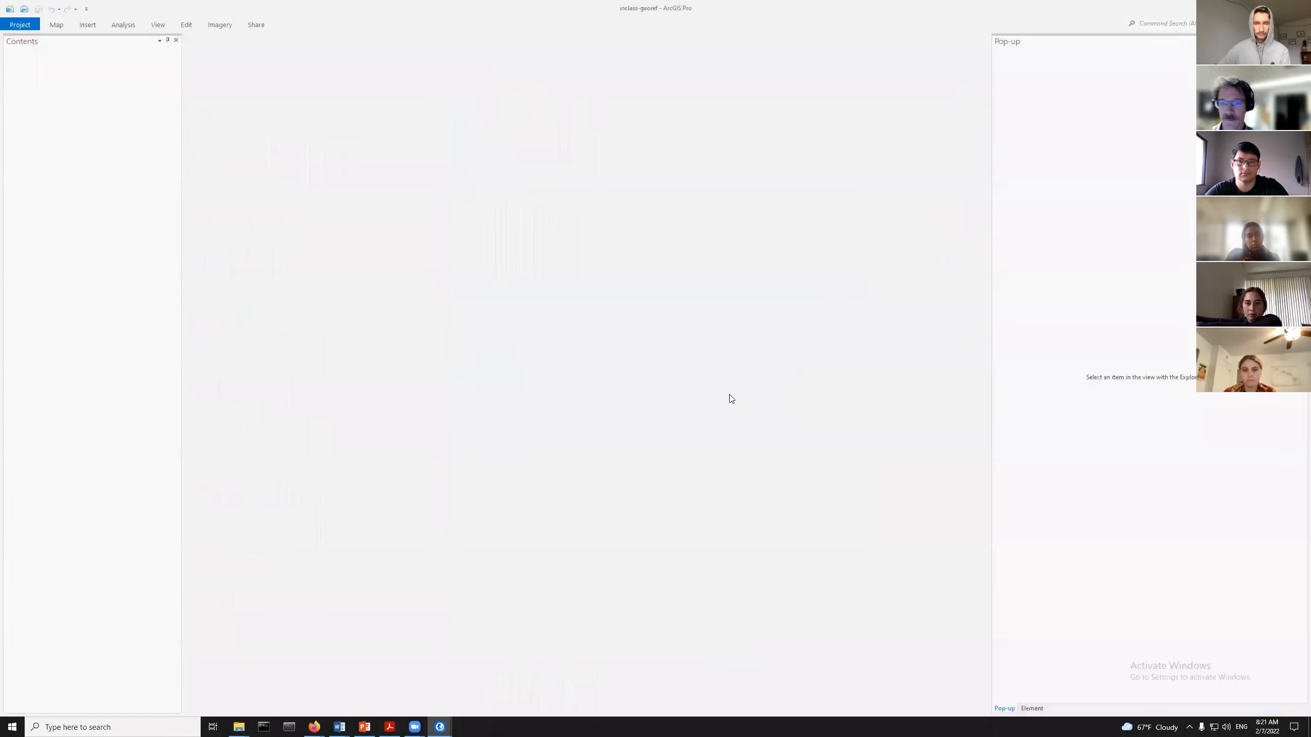
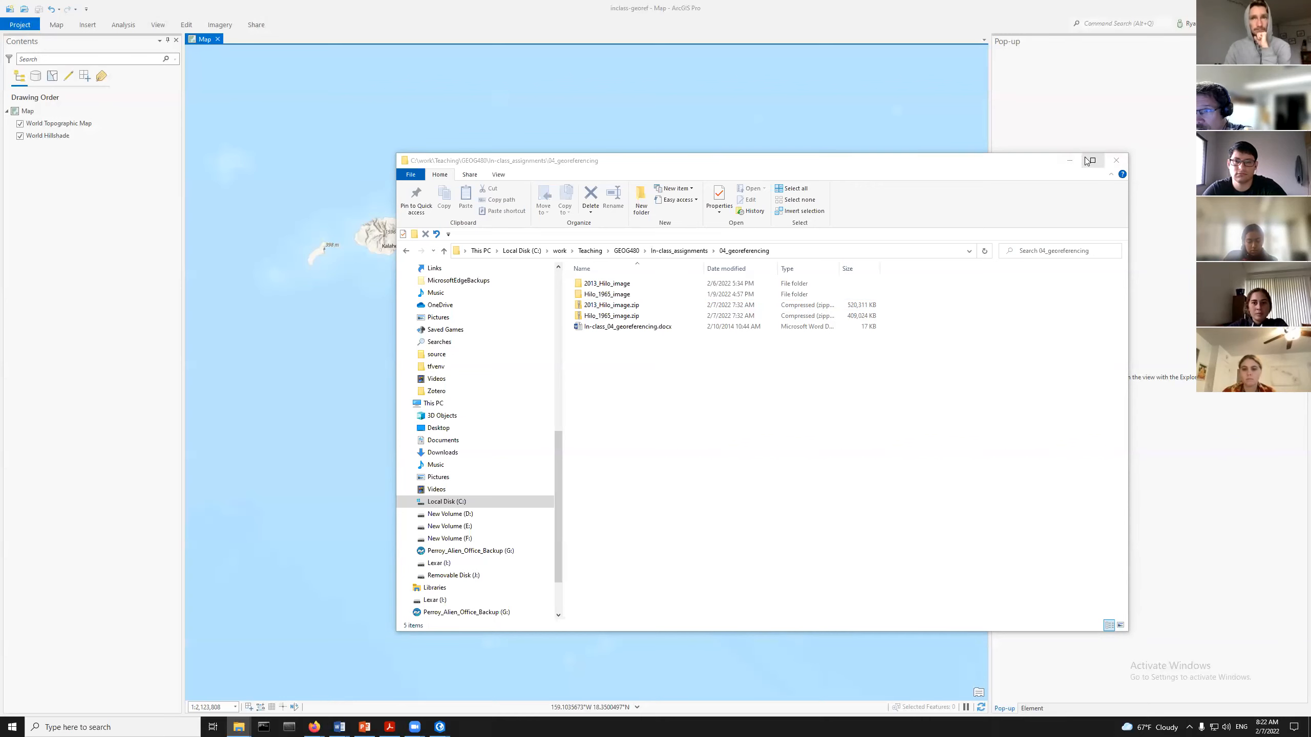
Add the full hilo_2013 raster from the 2013_Hilo_image folder in 04_georeferencing to the map
{"action": "left_click", "coordinate": [1069, 161]}
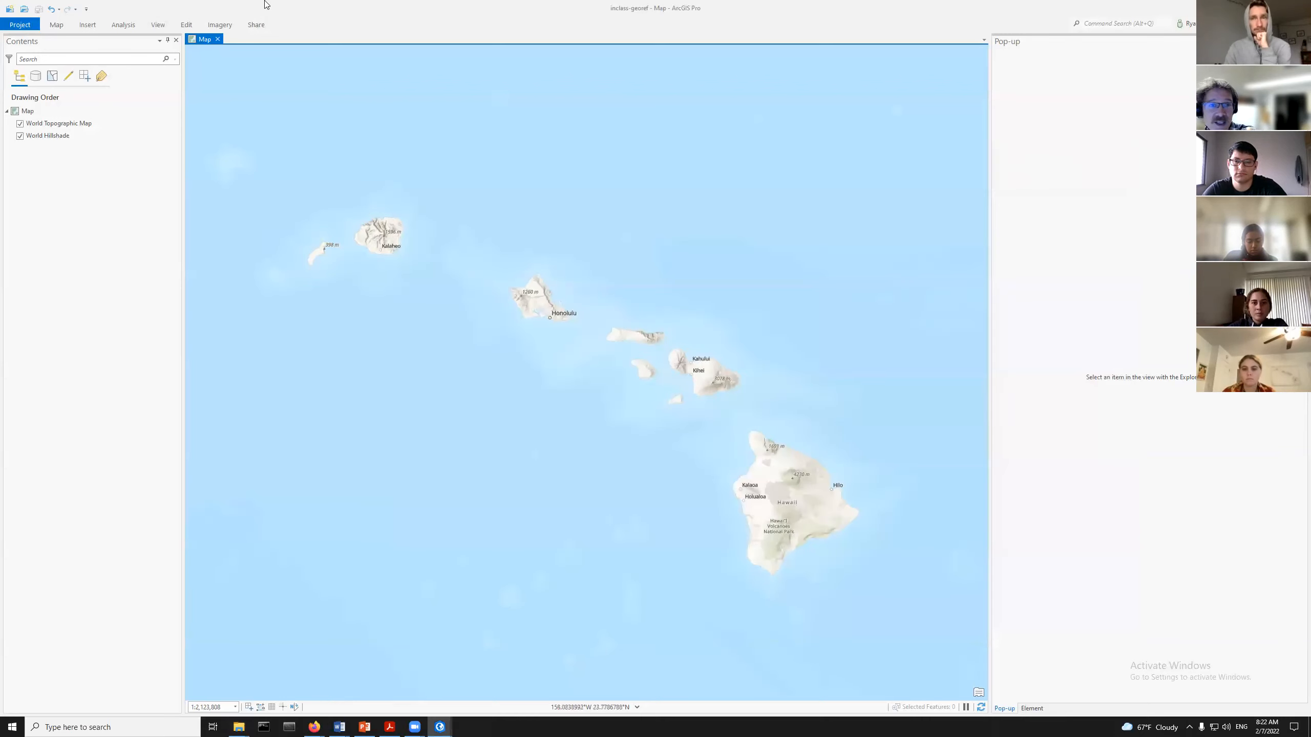
{"action": "left_click", "coordinate": [56, 24]}
{"action": "left_click", "coordinate": [208, 42]}
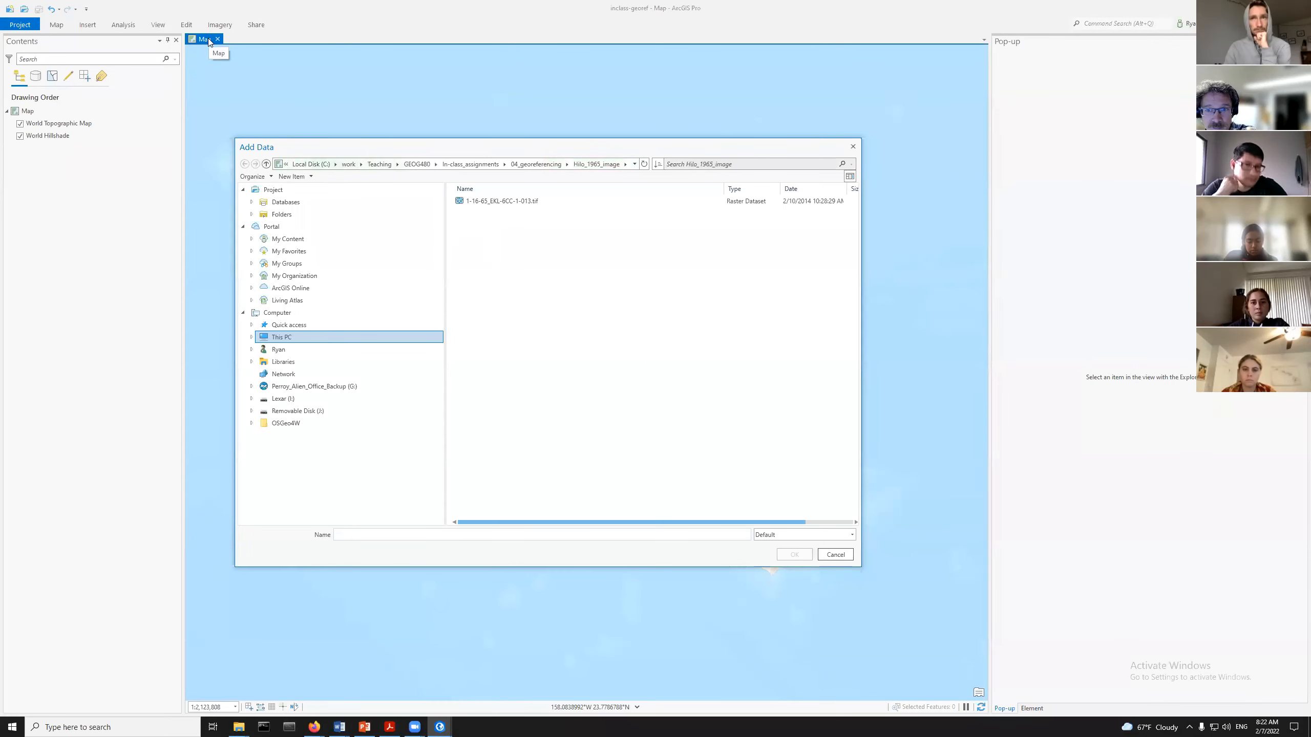
{"action": "left_click", "coordinate": [448, 164]}
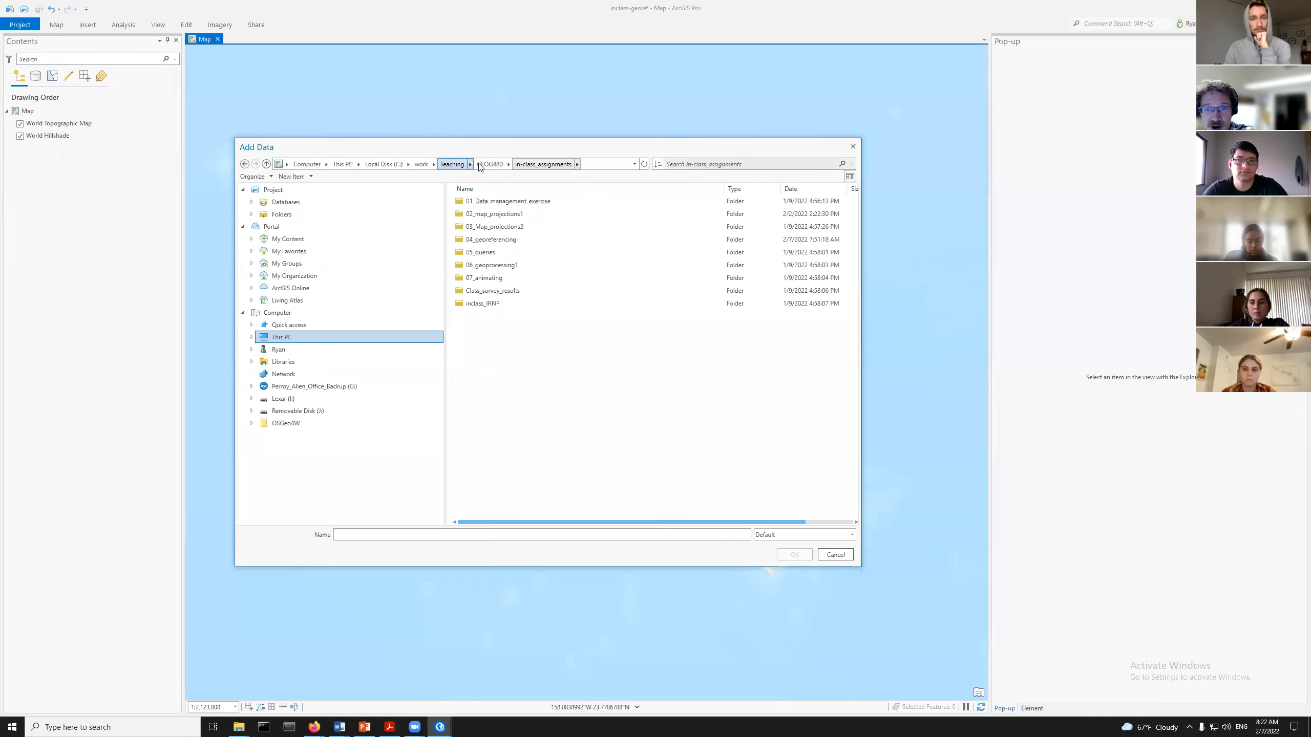
{"action": "double_click", "coordinate": [479, 242]}
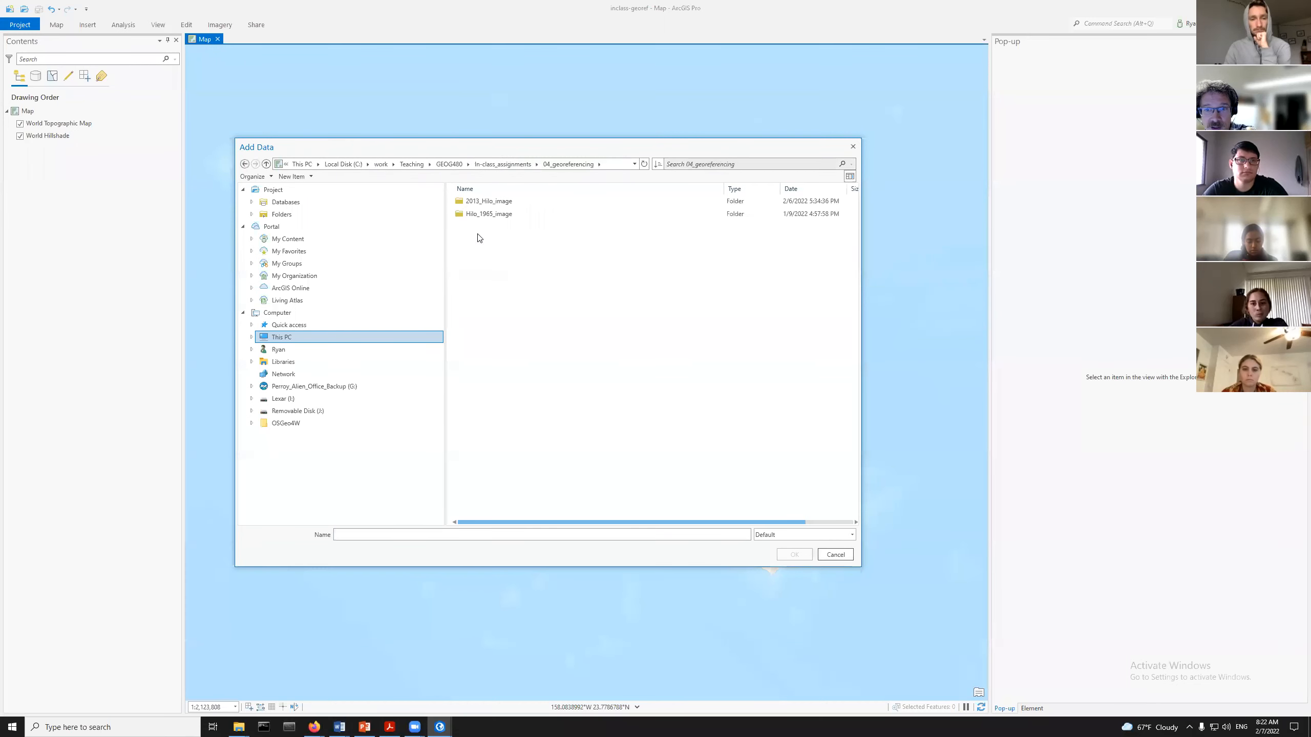
{"action": "double_click", "coordinate": [481, 201]}
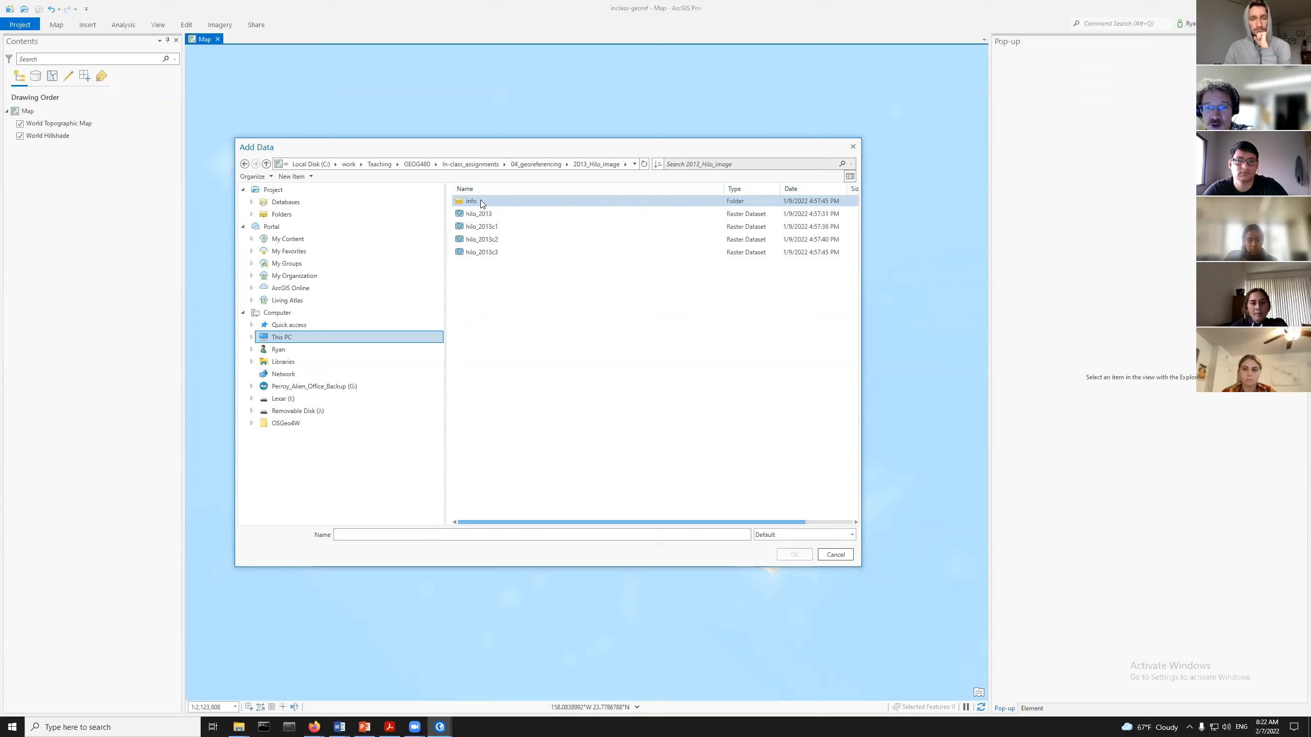
{"action": "left_click", "coordinate": [480, 216]}
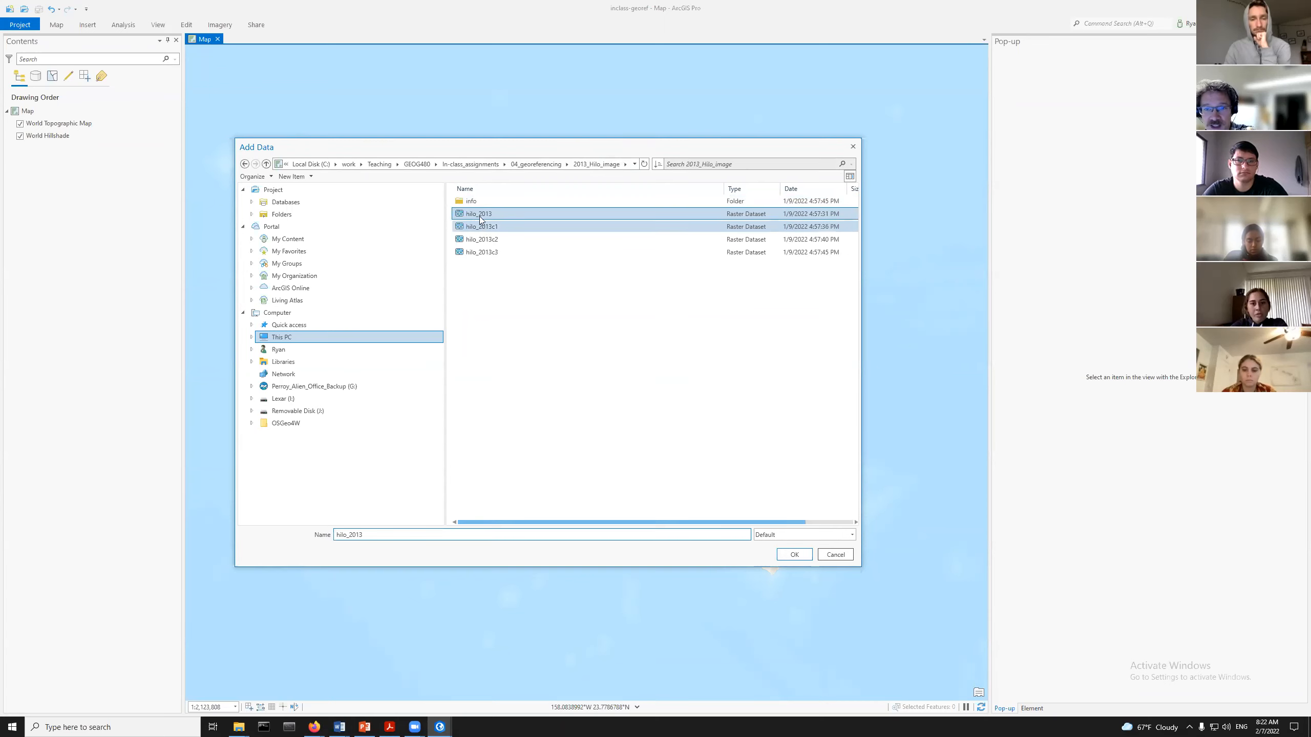
{"action": "left_click", "coordinate": [791, 554]}
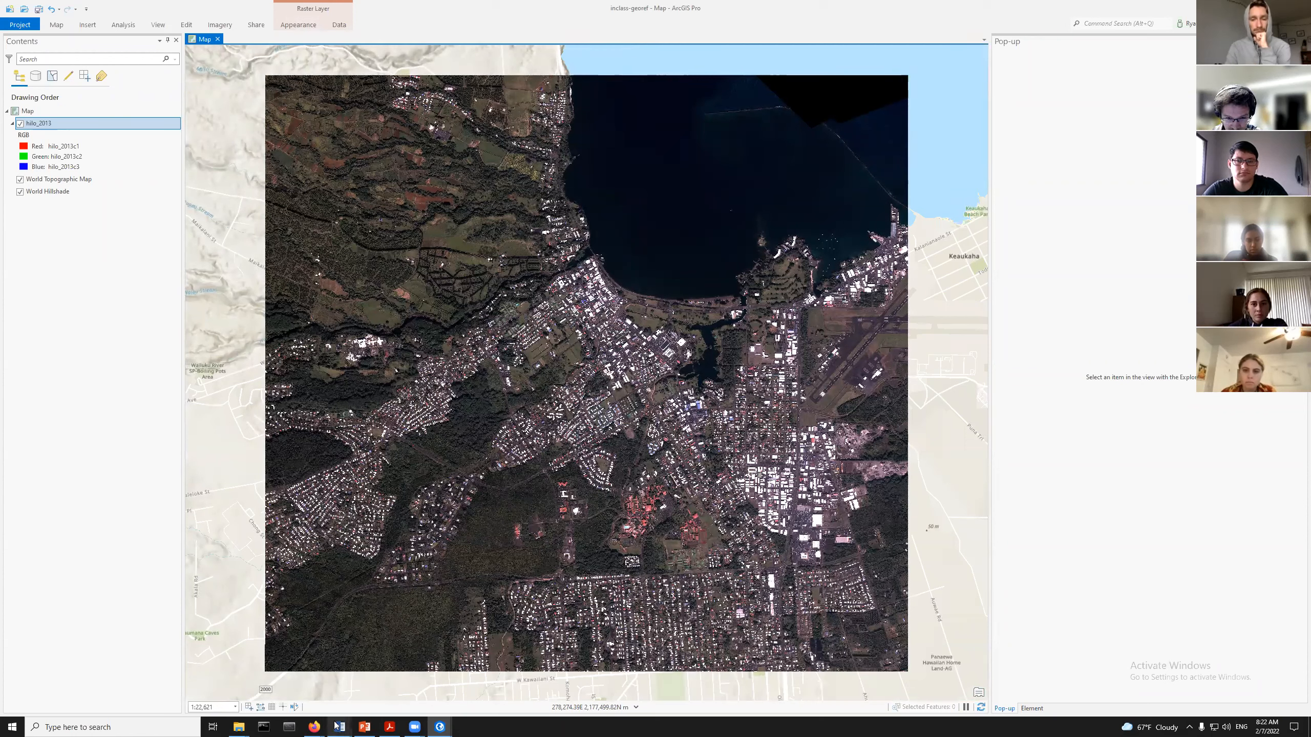
{"action": "mouse_move", "coordinate": [318, 725]}
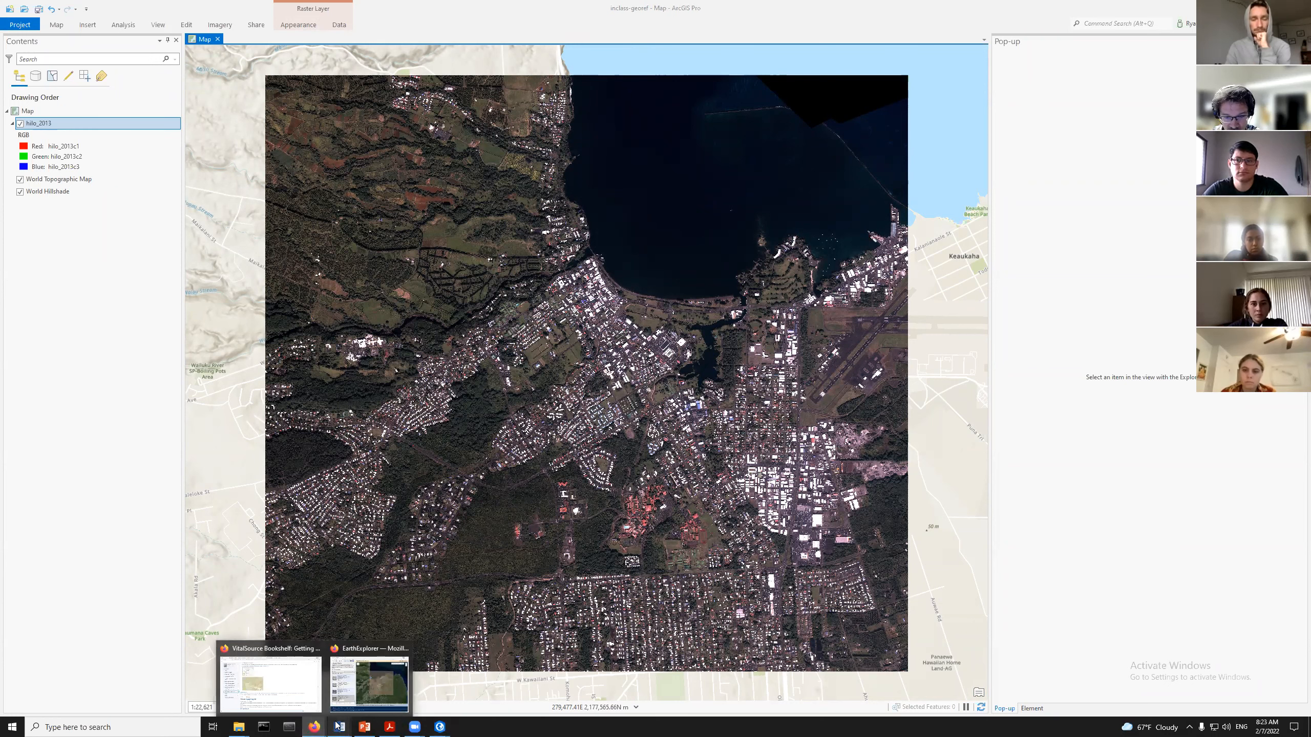
{"action": "left_click", "coordinate": [266, 687]}
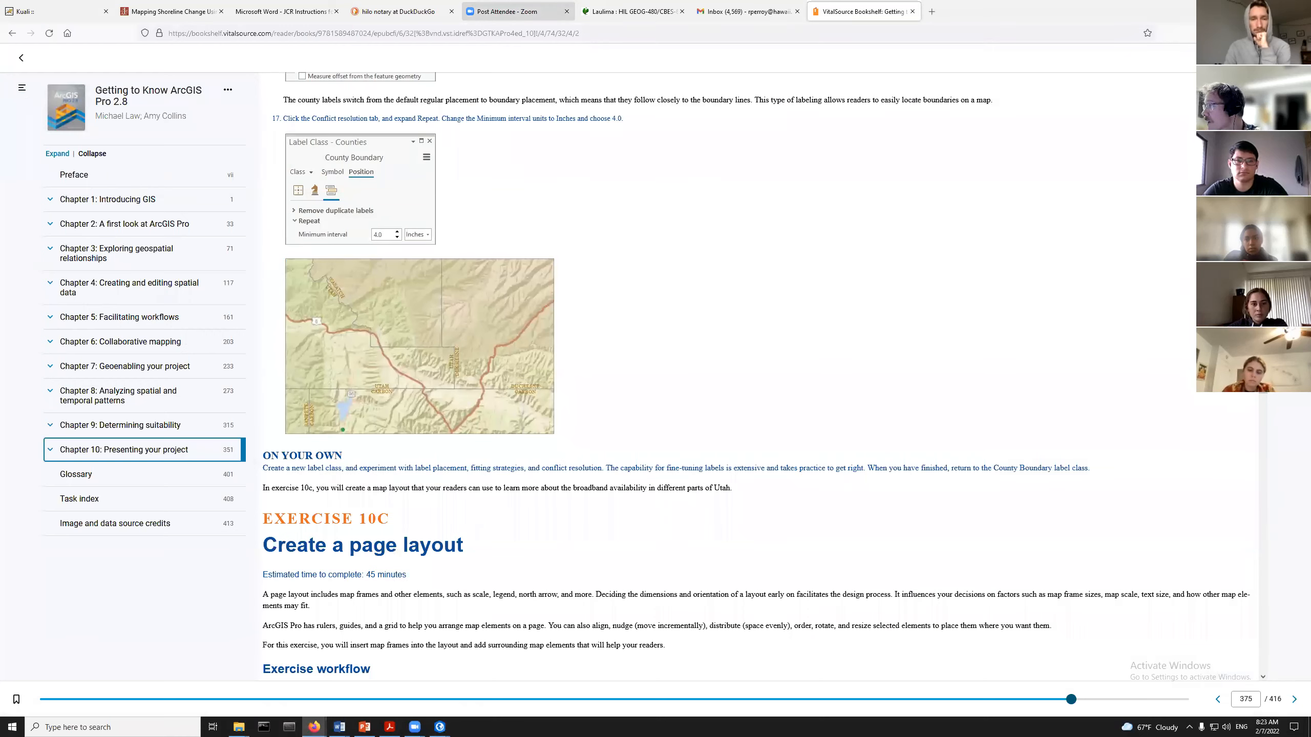
{"action": "key", "text": "alt+Tab"}
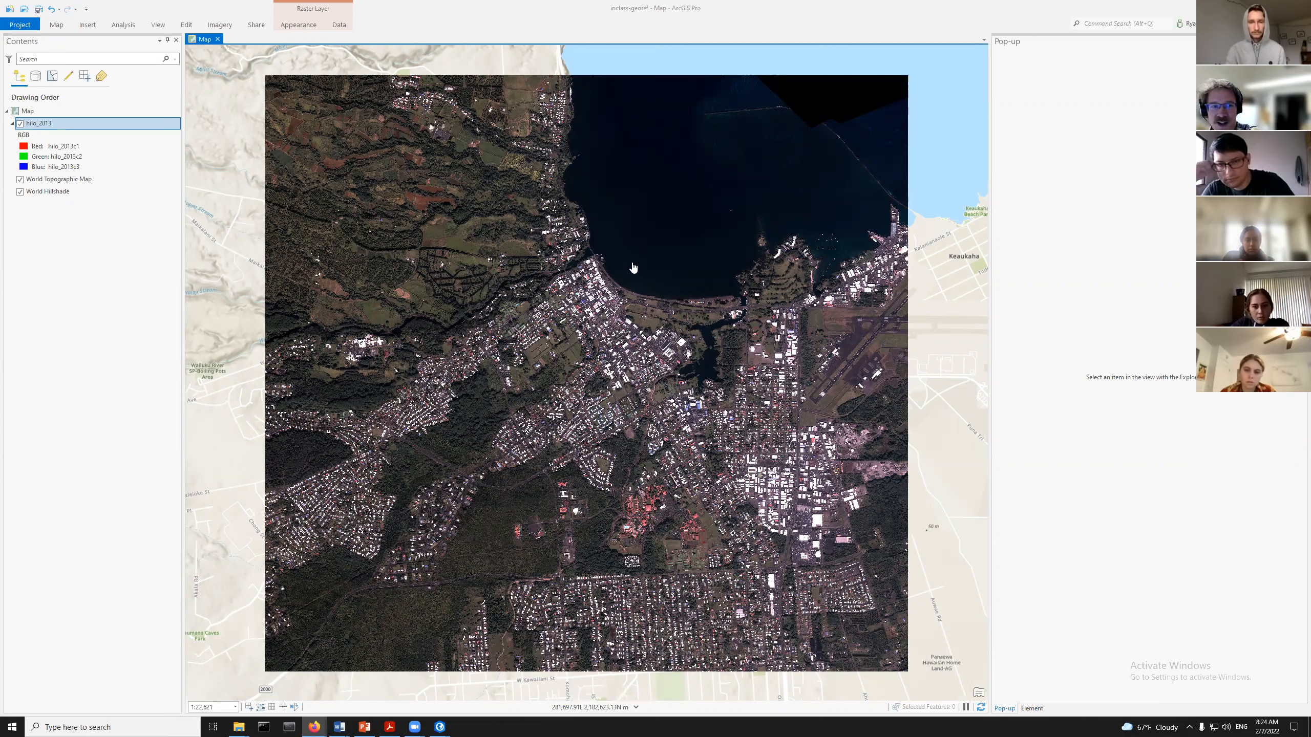
Check the raster information and spatial reference in the source properties of the hilo_2013 layer
{"action": "left_click", "coordinate": [48, 125]}
{"action": "right_click", "coordinate": [48, 125]}
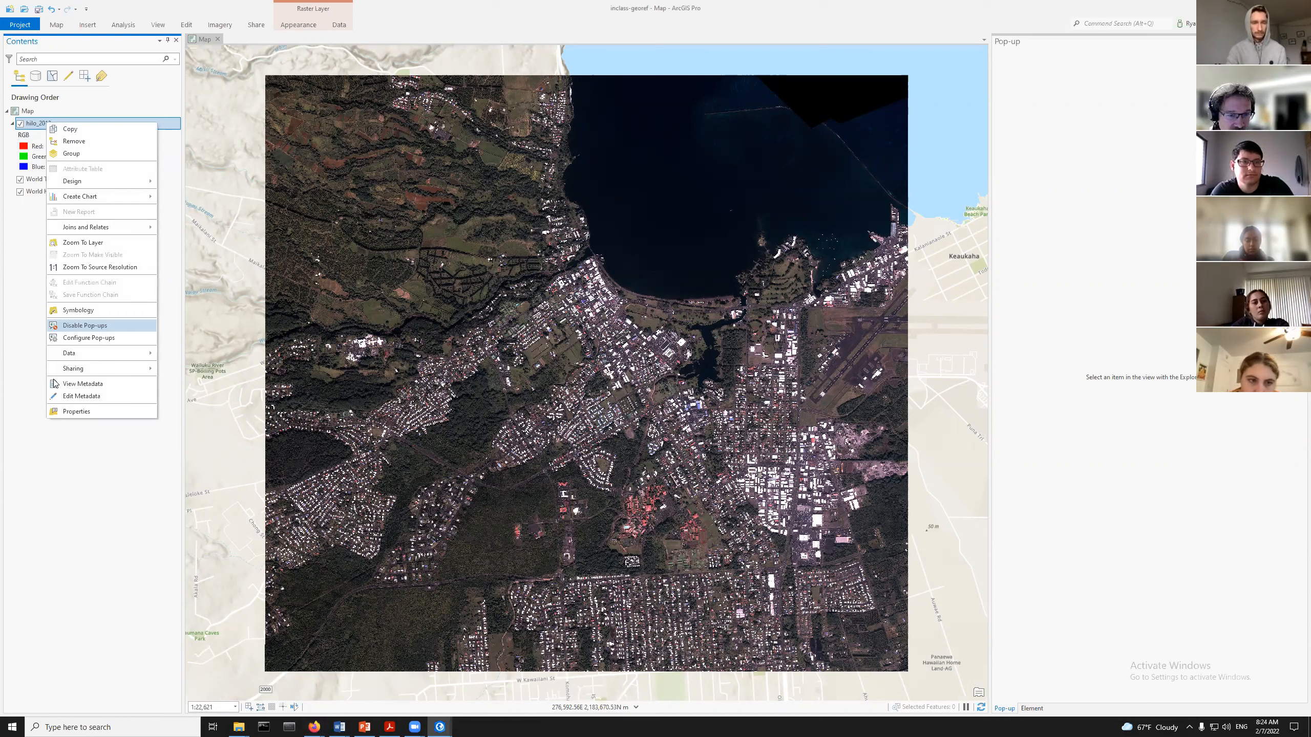
{"action": "left_click", "coordinate": [76, 412]}
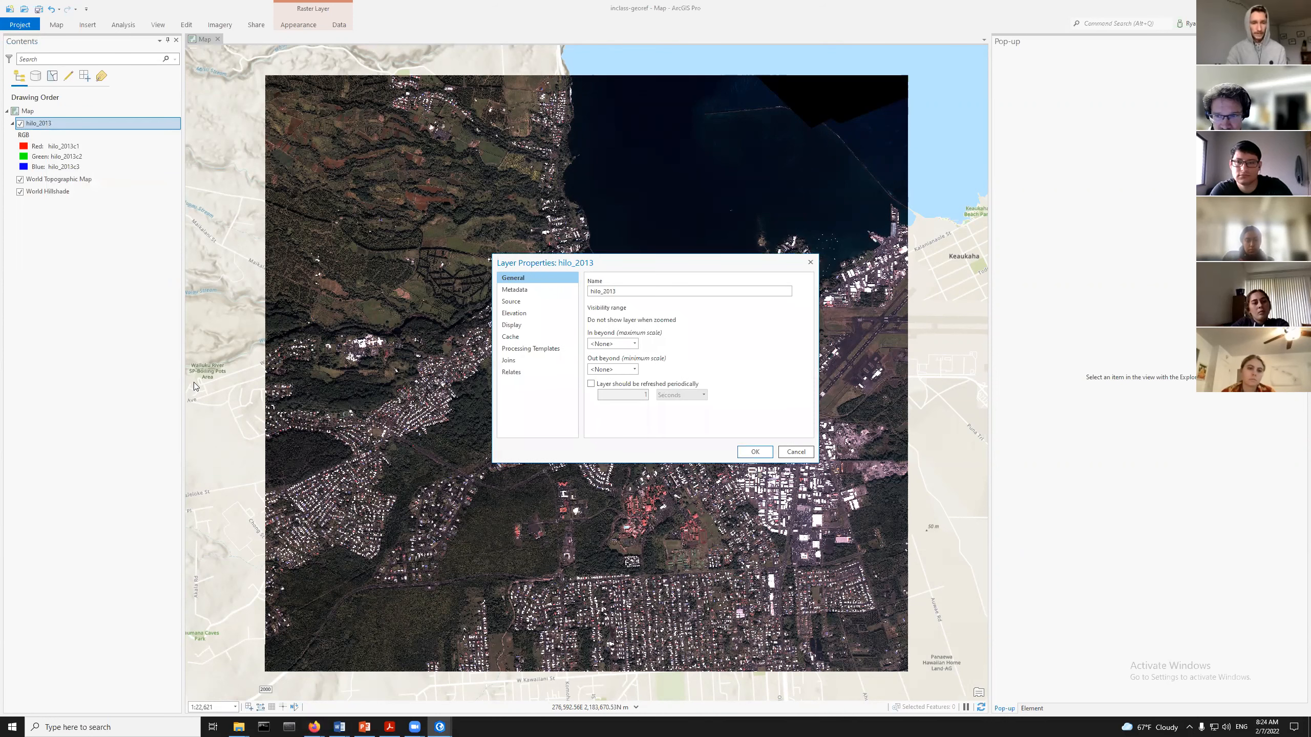
{"action": "left_click", "coordinate": [514, 302]}
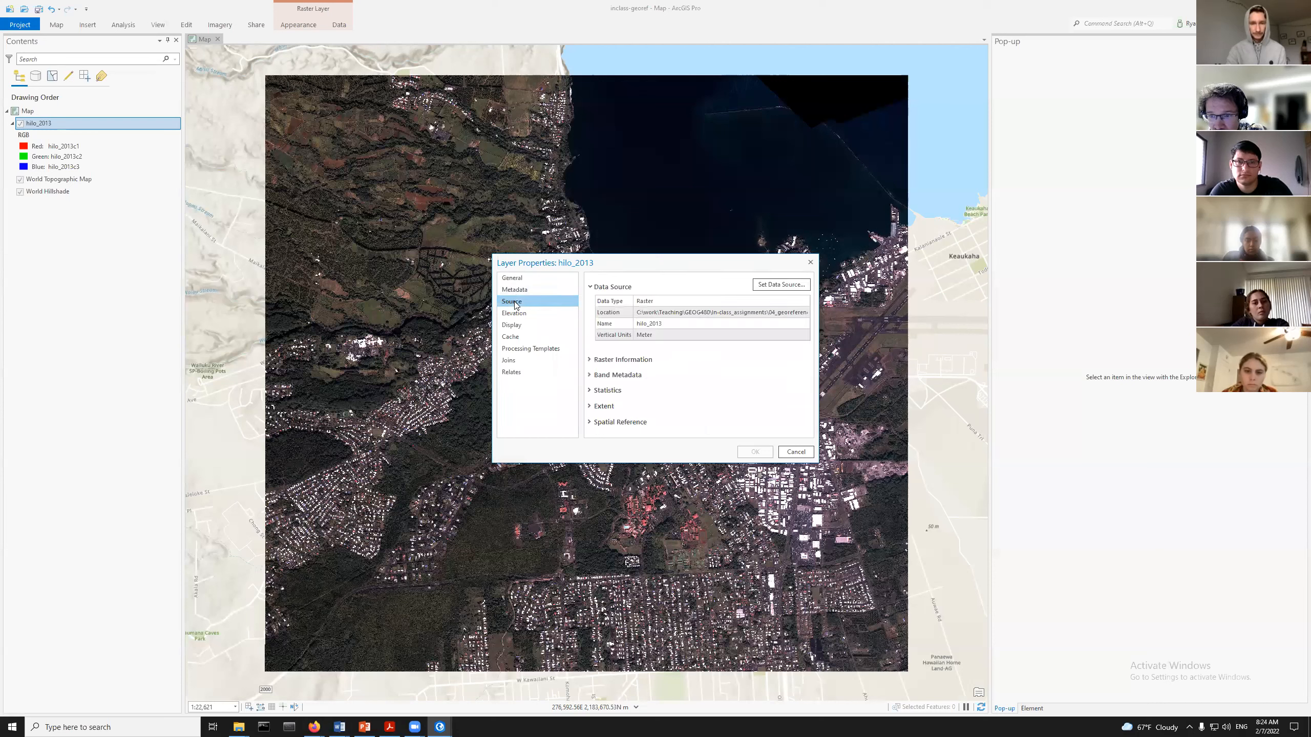
{"action": "left_click", "coordinate": [591, 363]}
{"action": "scroll", "coordinate": [621, 365], "scroll_direction": "down", "scroll_amount": 5}
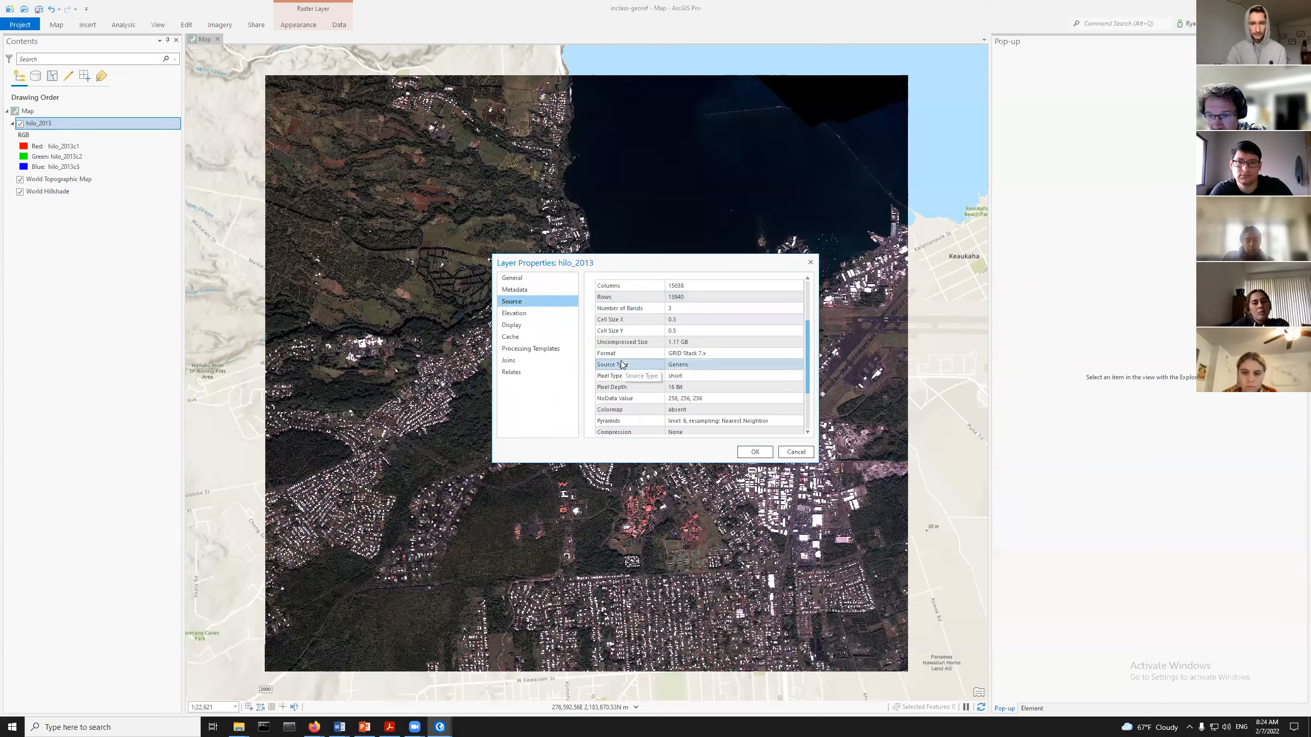
{"action": "scroll", "coordinate": [609, 365], "scroll_direction": "down", "scroll_amount": 1}
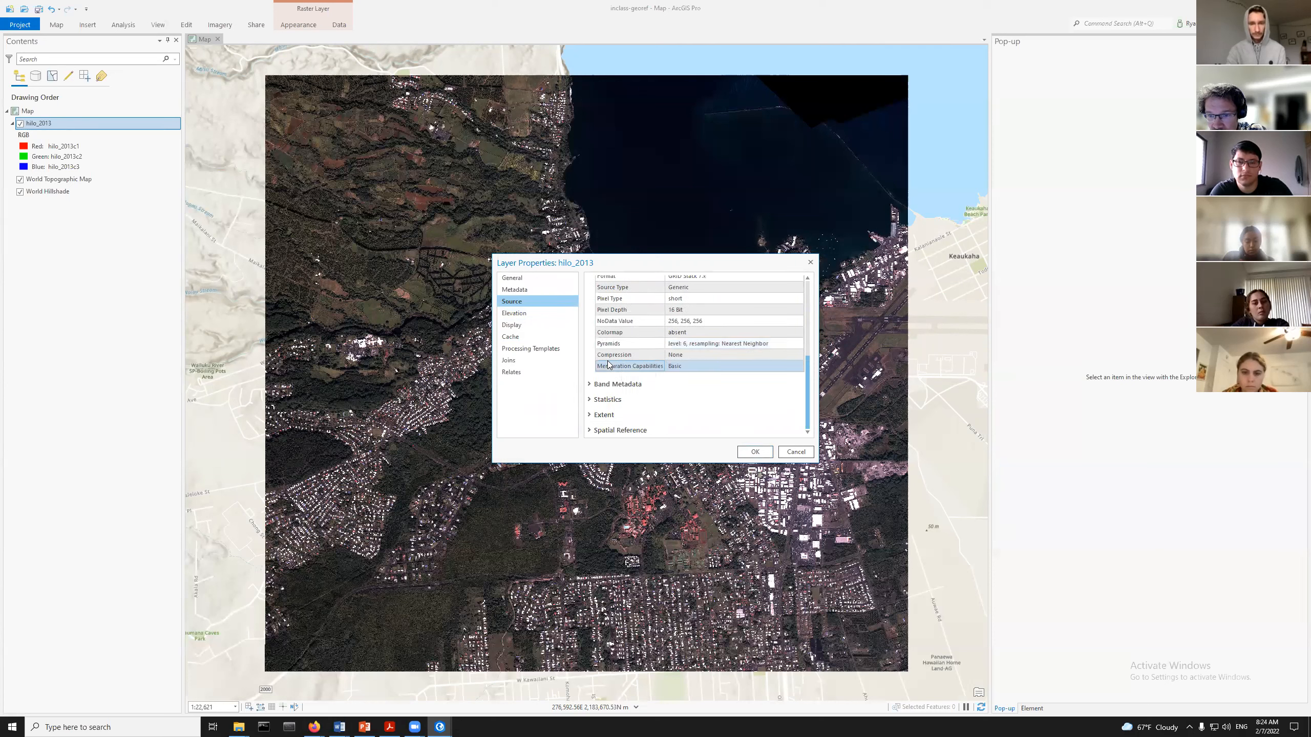
{"action": "left_click", "coordinate": [591, 432]}
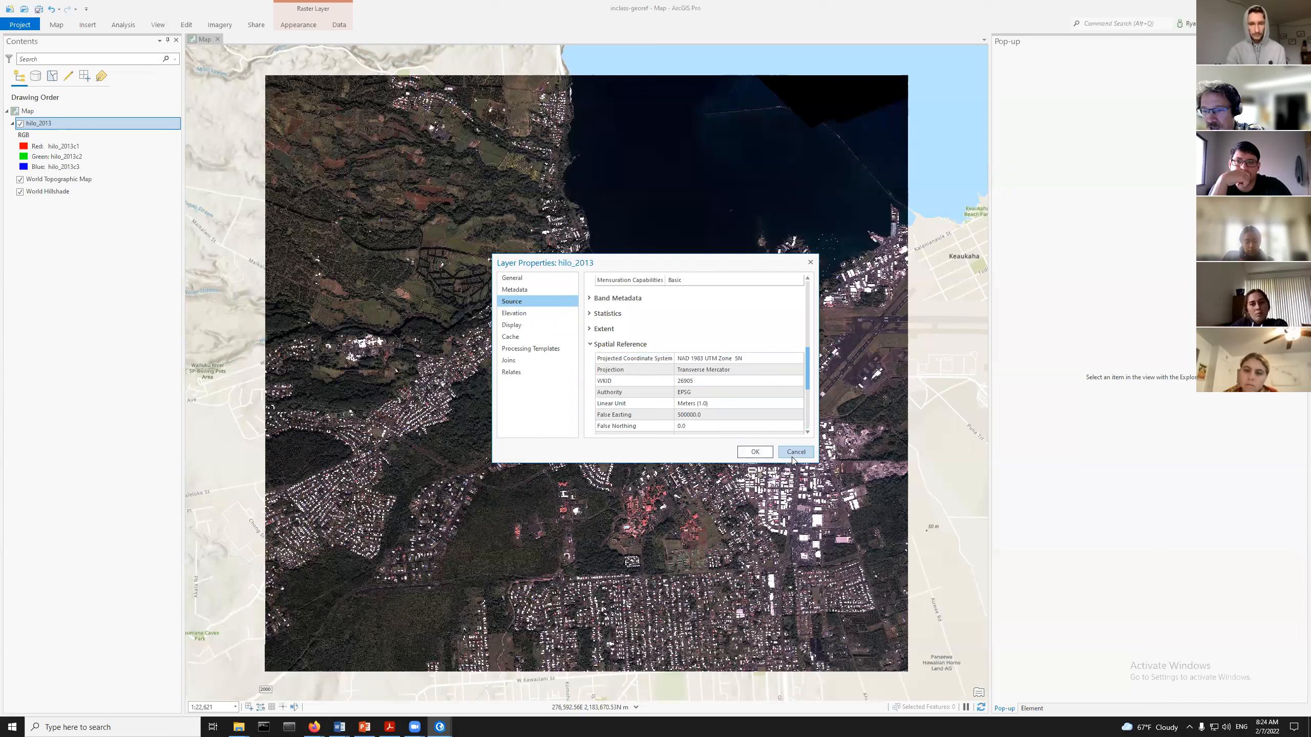
{"action": "left_click", "coordinate": [757, 452]}
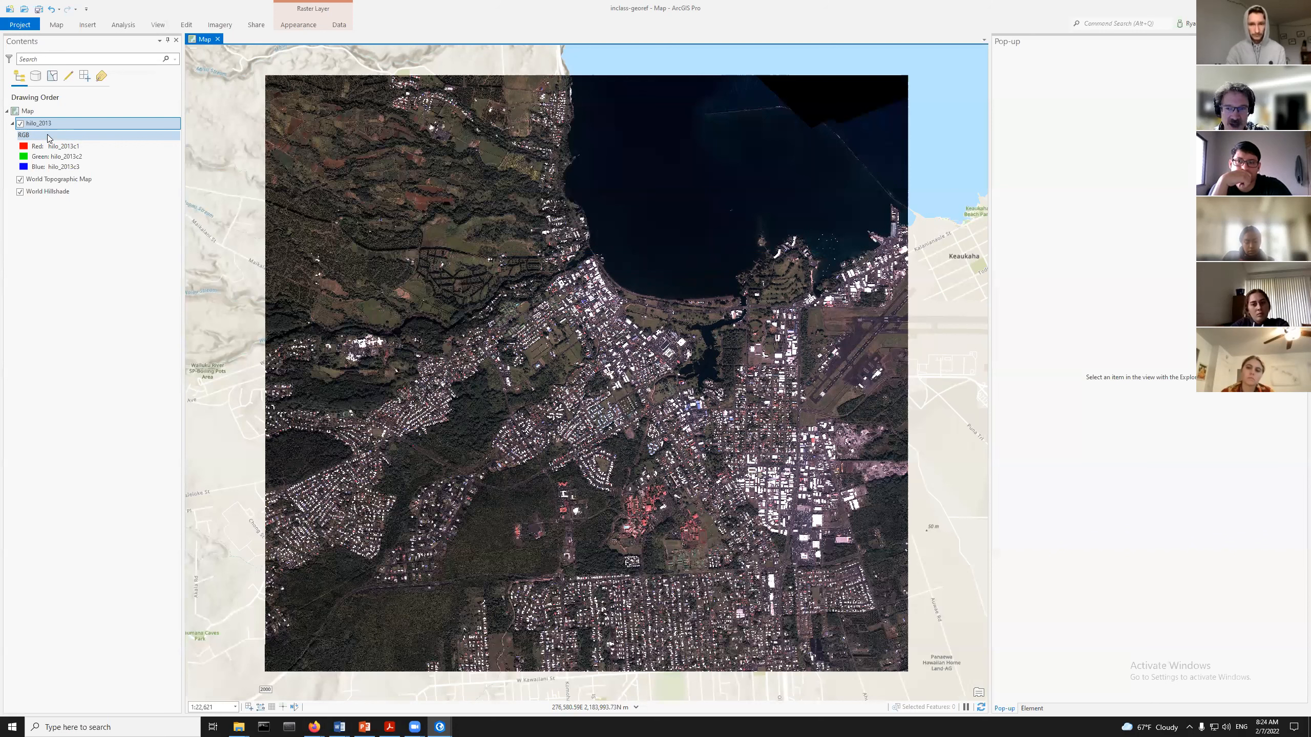
Check the map's current XY coordinate system in its properties, leaving without changes
{"action": "right_click", "coordinate": [28, 111]}
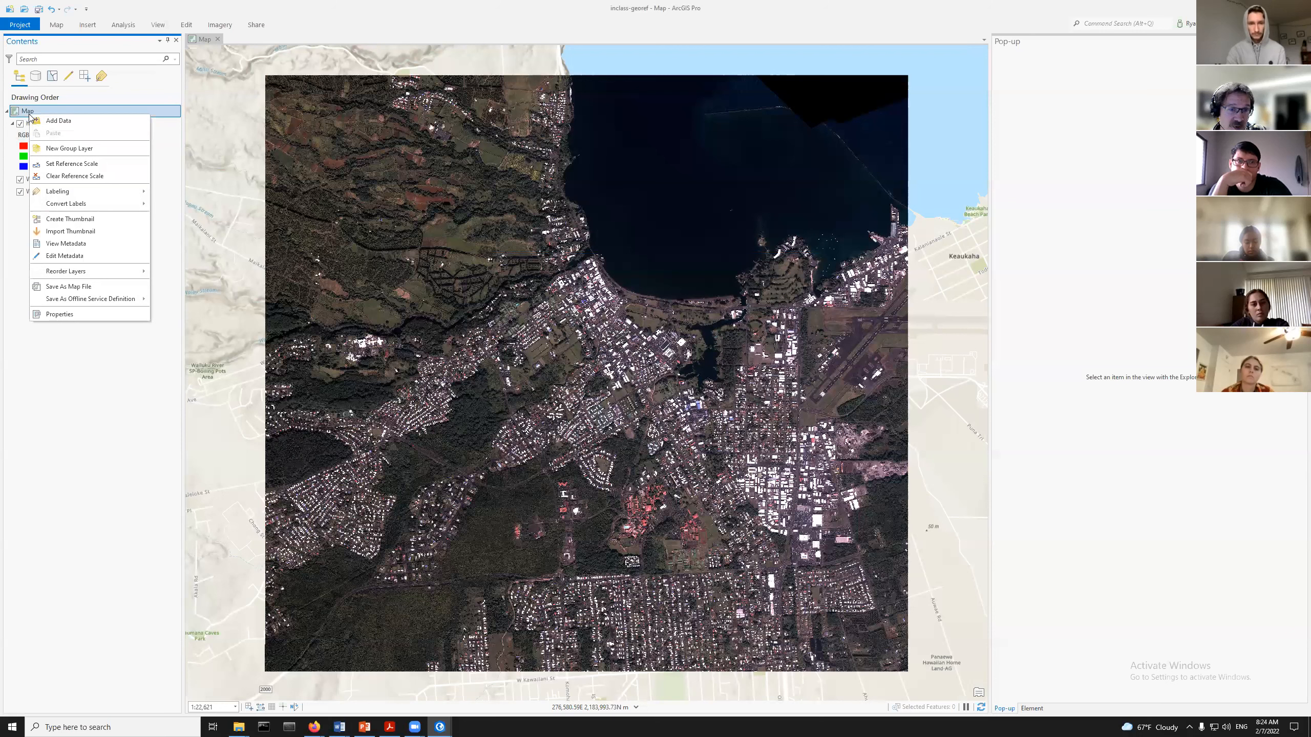
{"action": "left_click", "coordinate": [60, 313]}
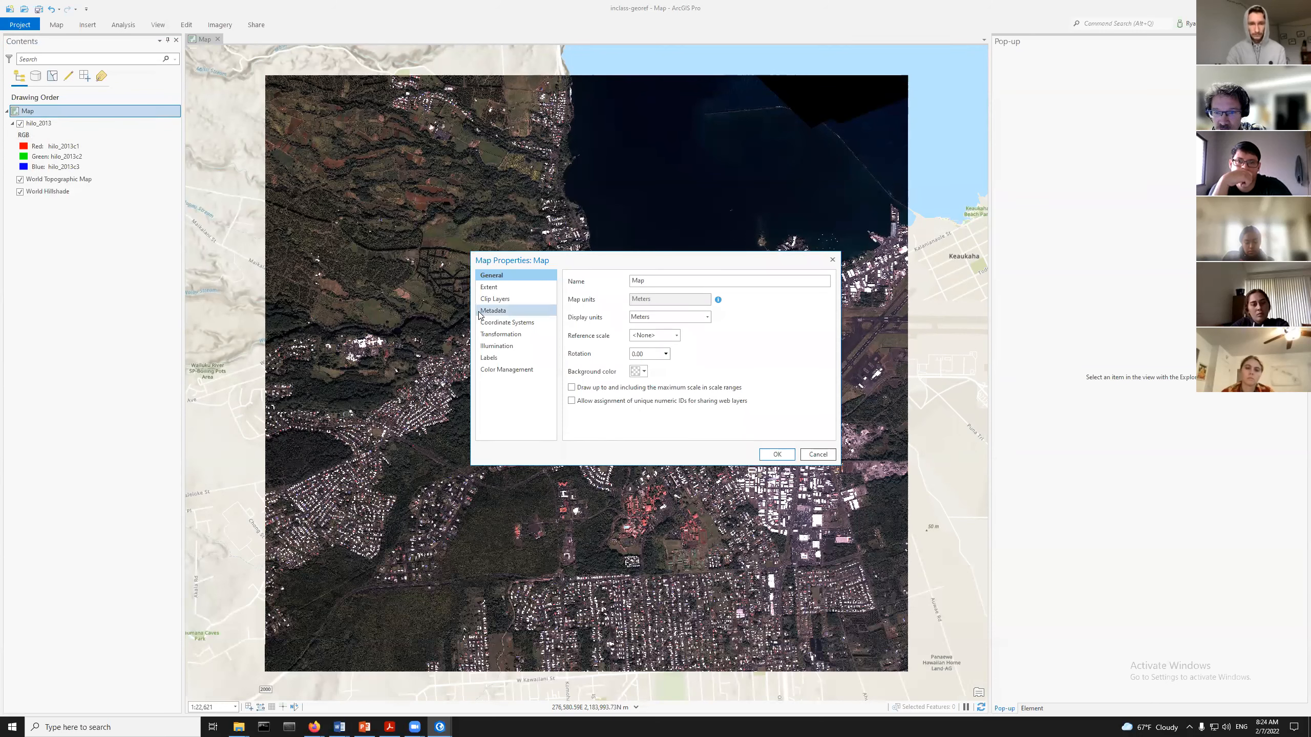
{"action": "left_click", "coordinate": [507, 322]}
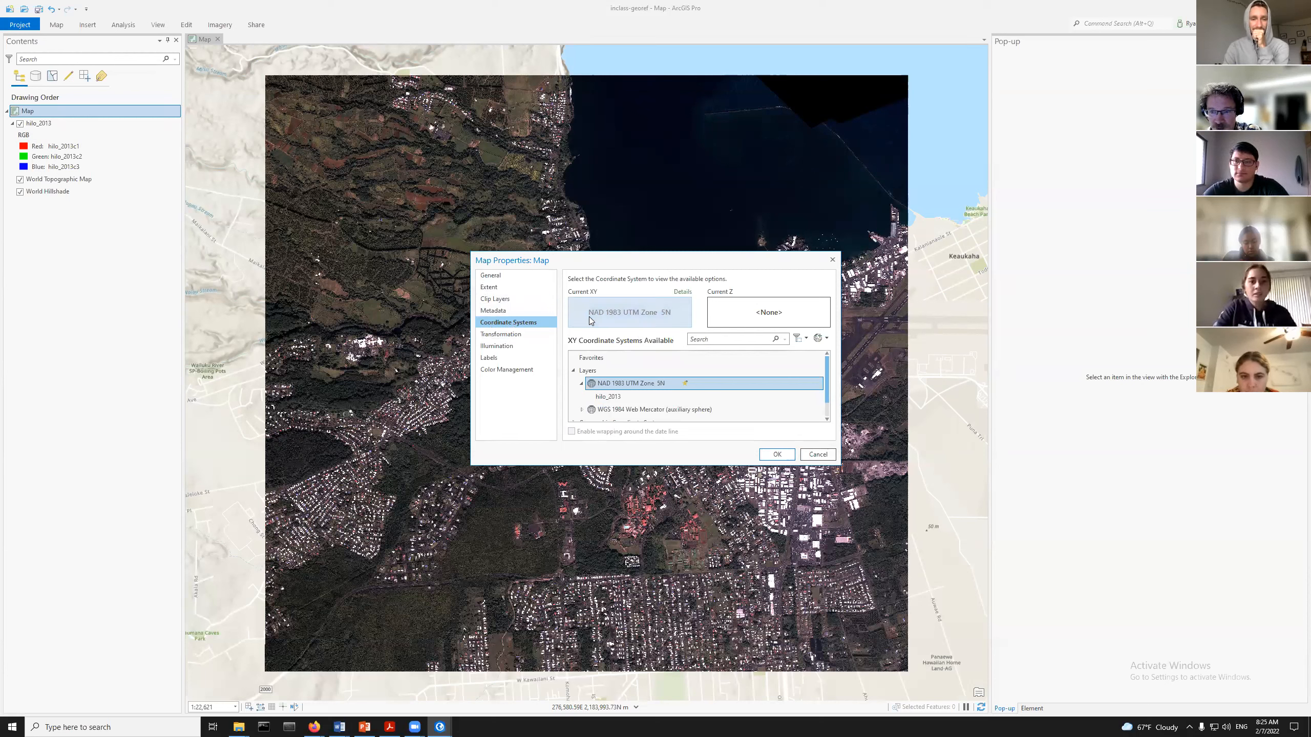
{"action": "left_click", "coordinate": [668, 321]}
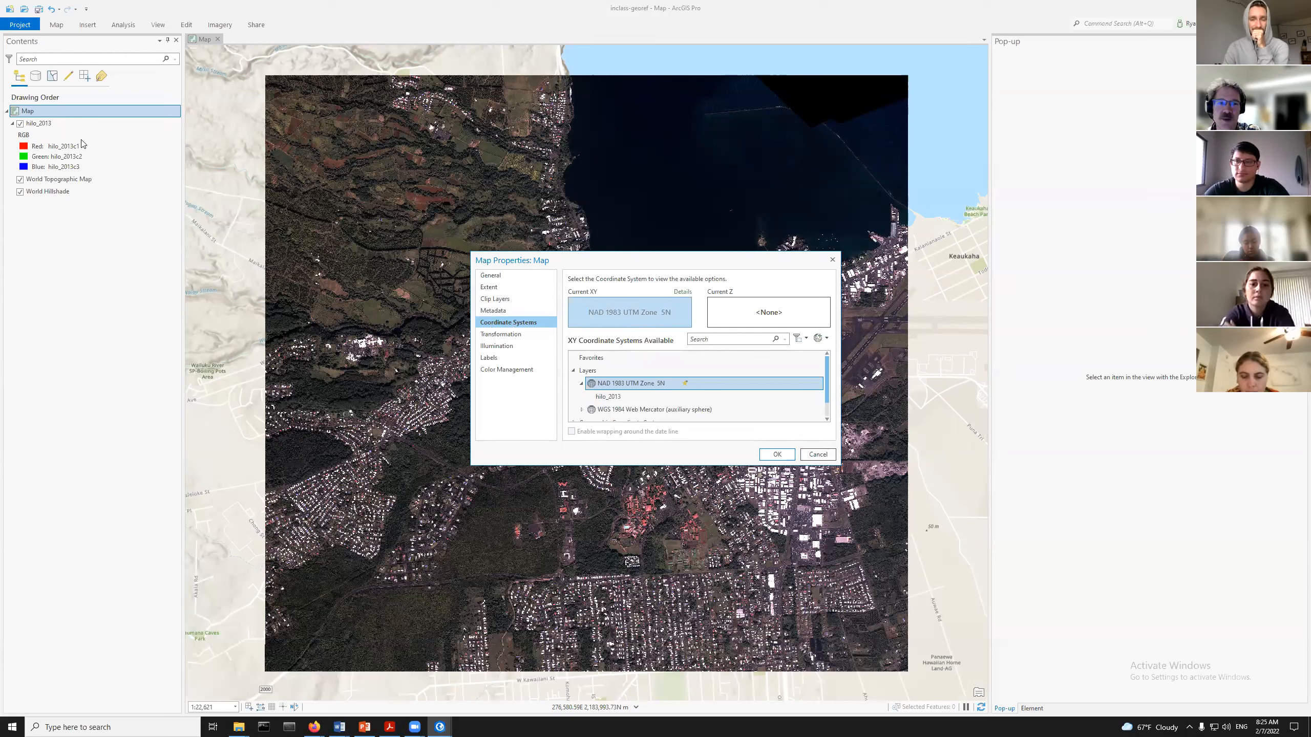
{"action": "left_click", "coordinate": [817, 455]}
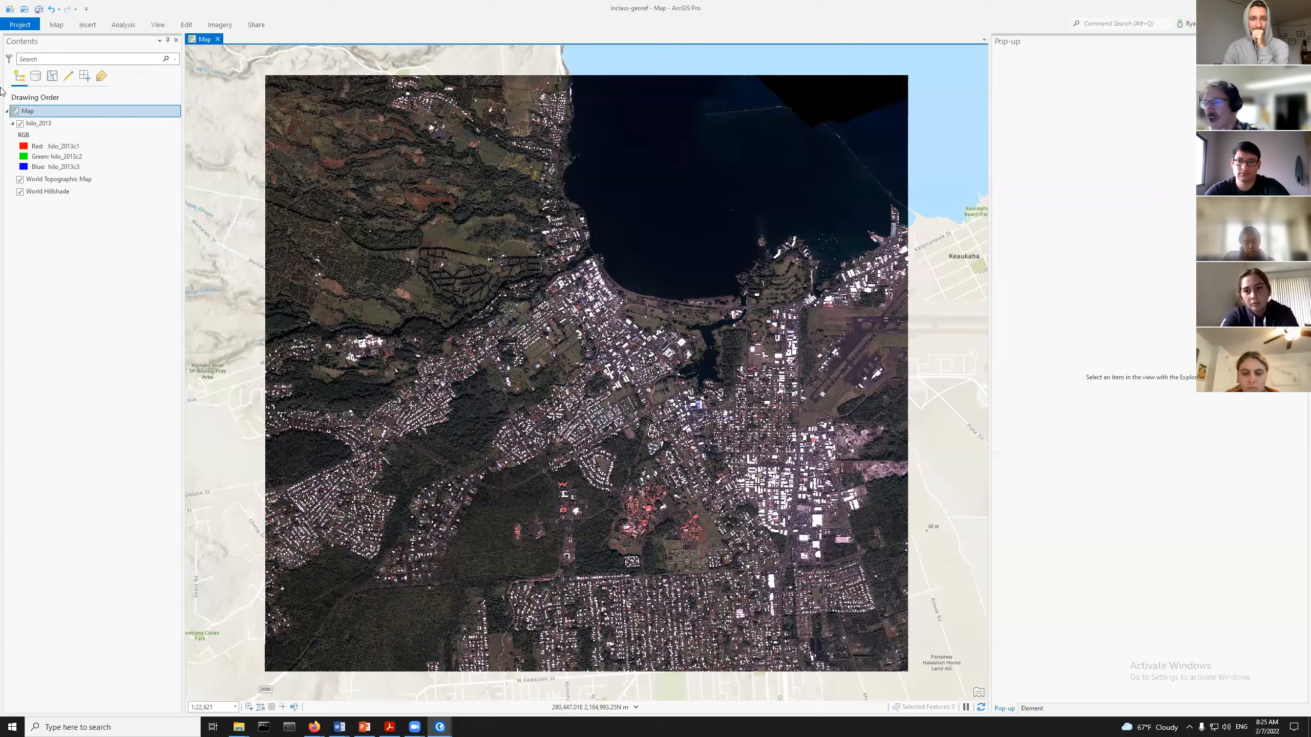
Add the scanned aerial photo 1-16-65_EKL-6CC-1-013.tif from the Hilo_1965_image folder to the map
{"action": "left_click", "coordinate": [56, 24]}
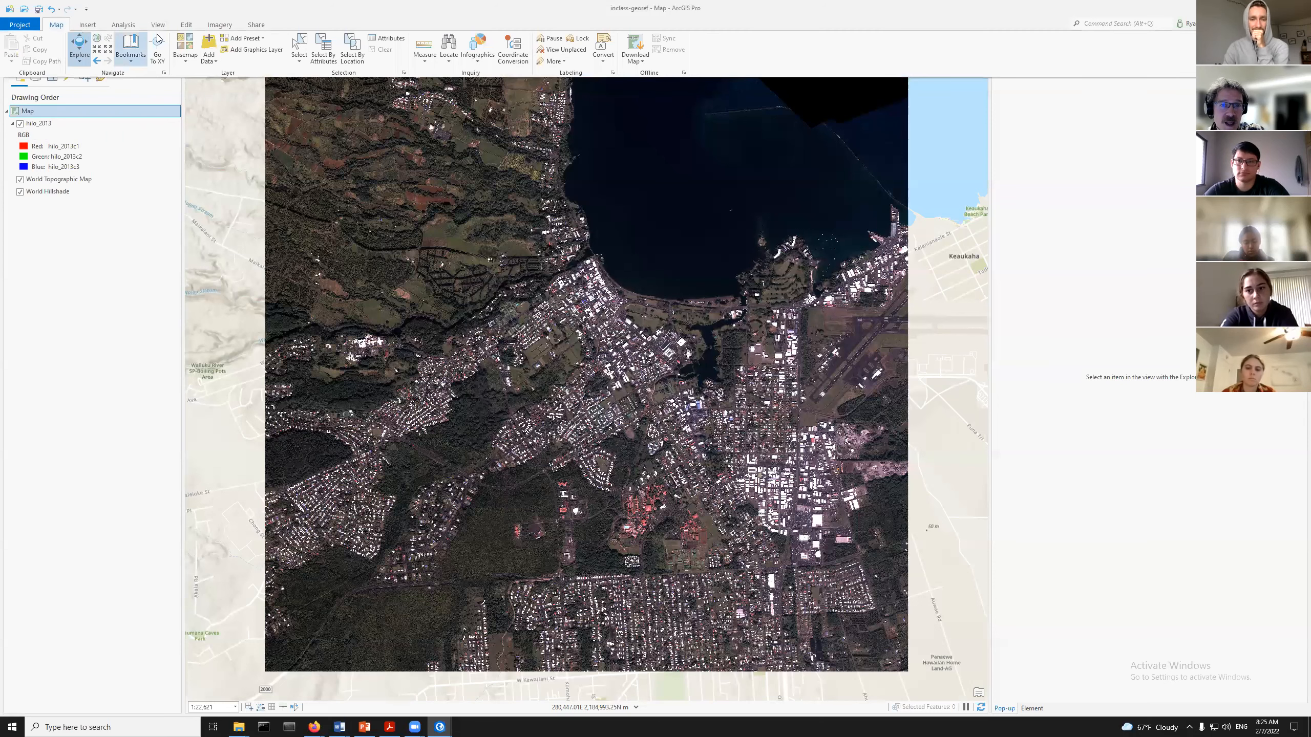
{"action": "left_click", "coordinate": [203, 44]}
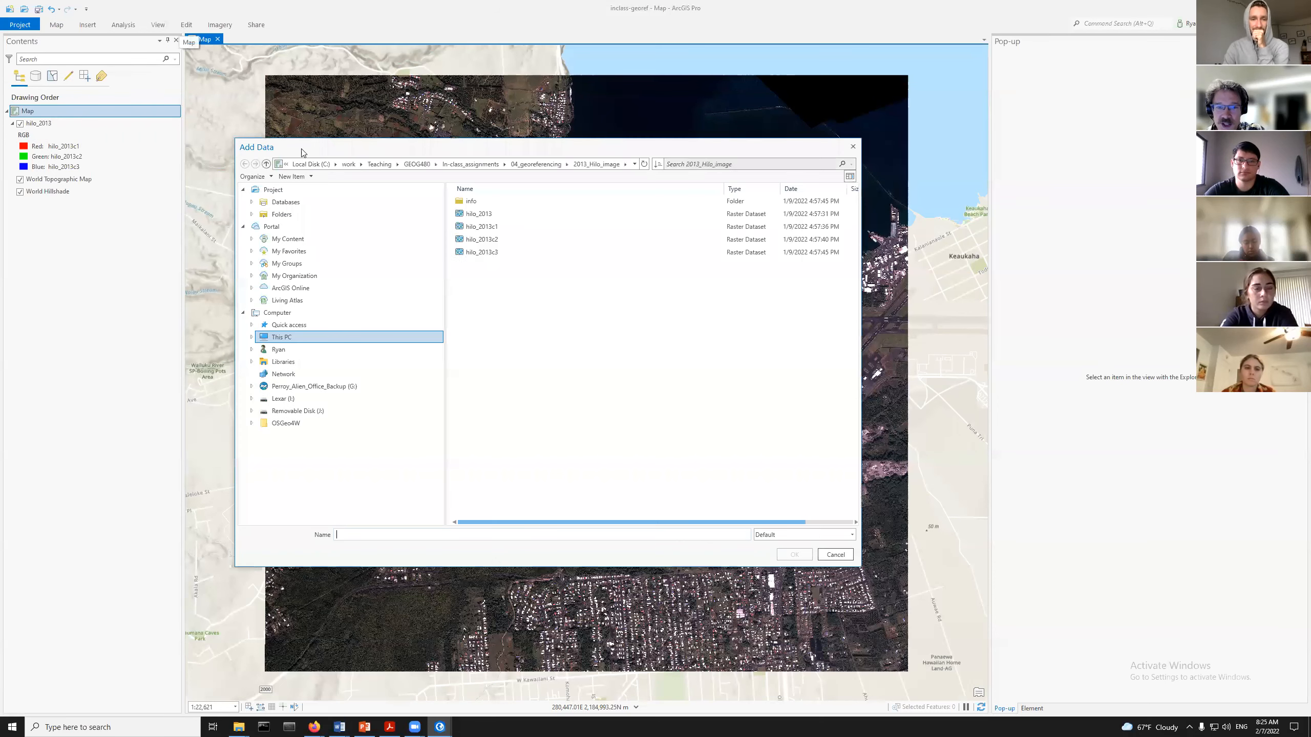
{"action": "left_click", "coordinate": [535, 164]}
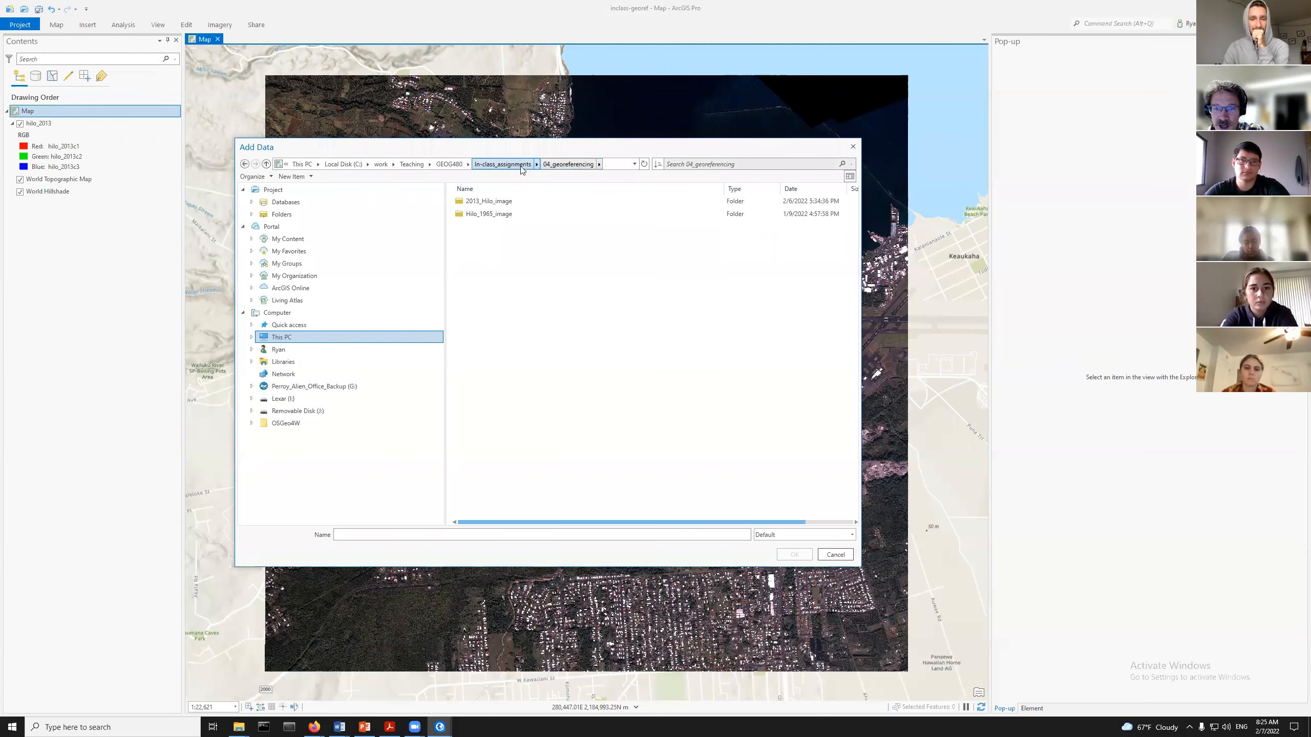
{"action": "double_click", "coordinate": [491, 213]}
{"action": "left_click", "coordinate": [499, 201]}
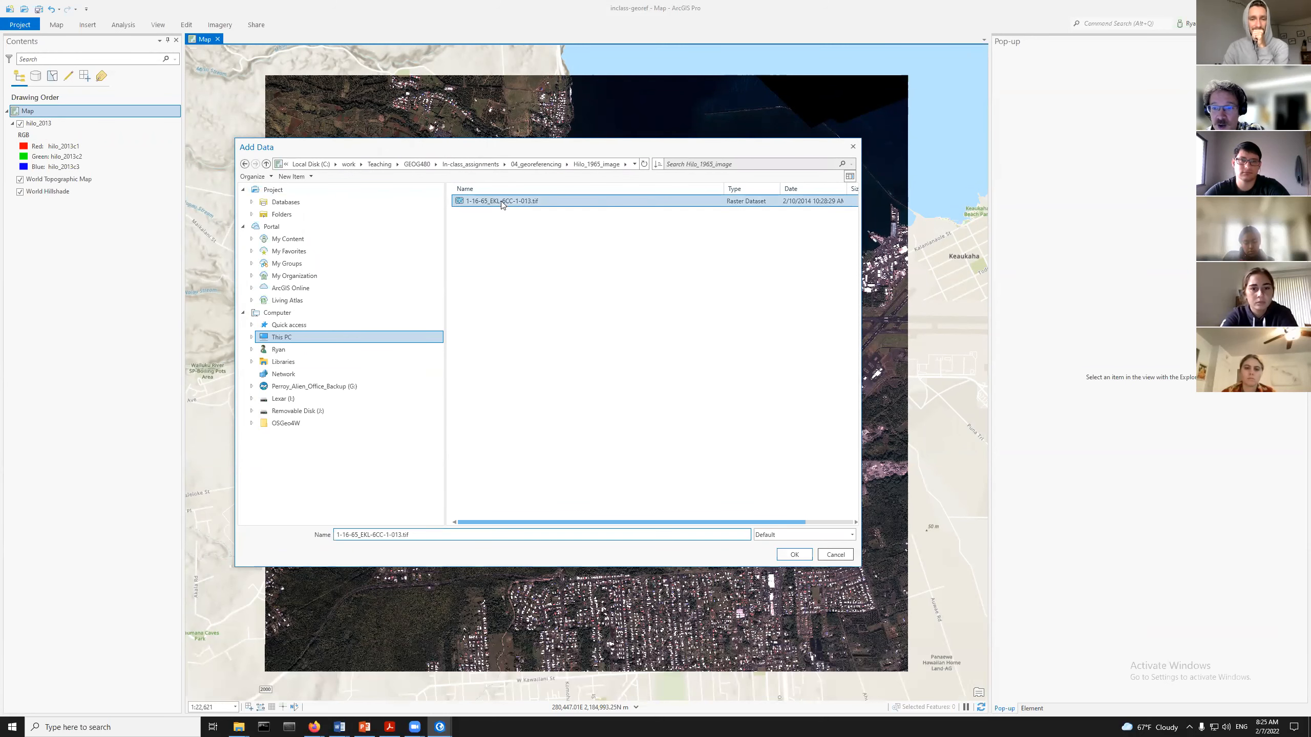
{"action": "left_click", "coordinate": [785, 556]}
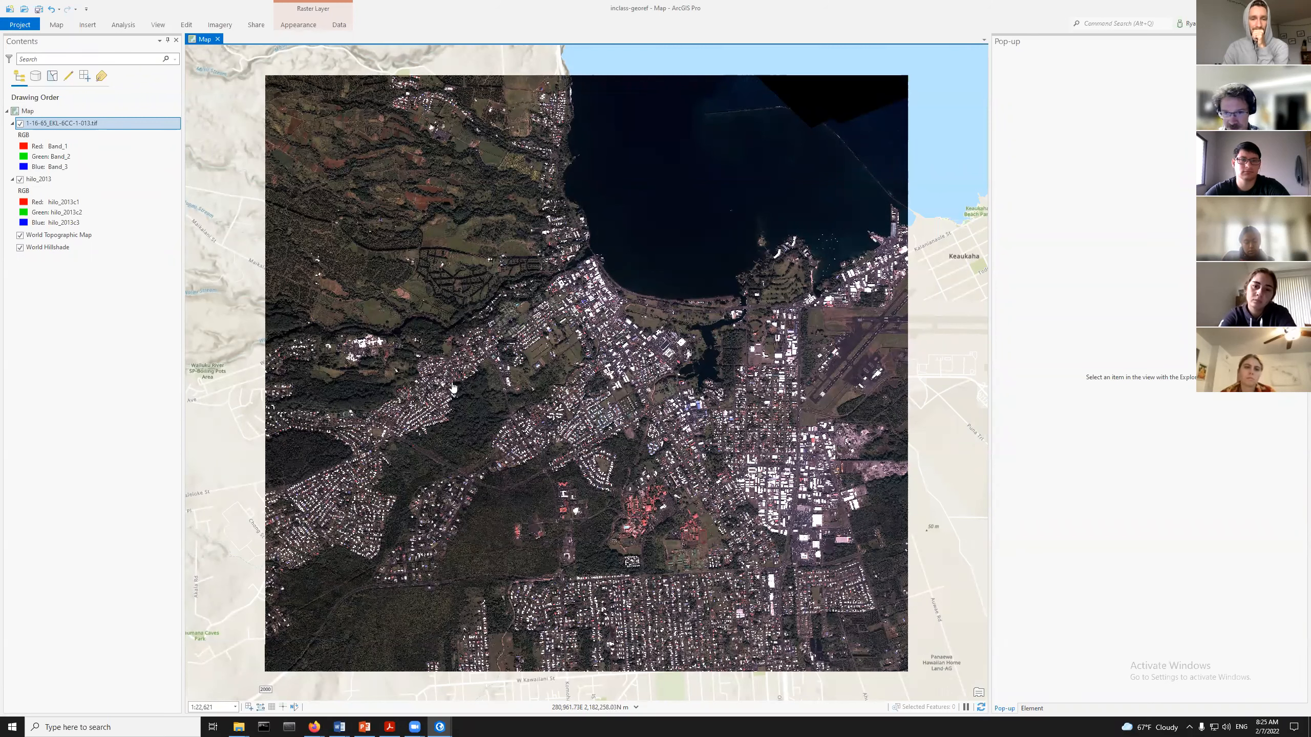
Zoom to the 1-16-65 aerial photo layer, then zoom far out to examine where it sits on the map
{"action": "left_click", "coordinate": [82, 127]}
{"action": "right_click", "coordinate": [83, 127]}
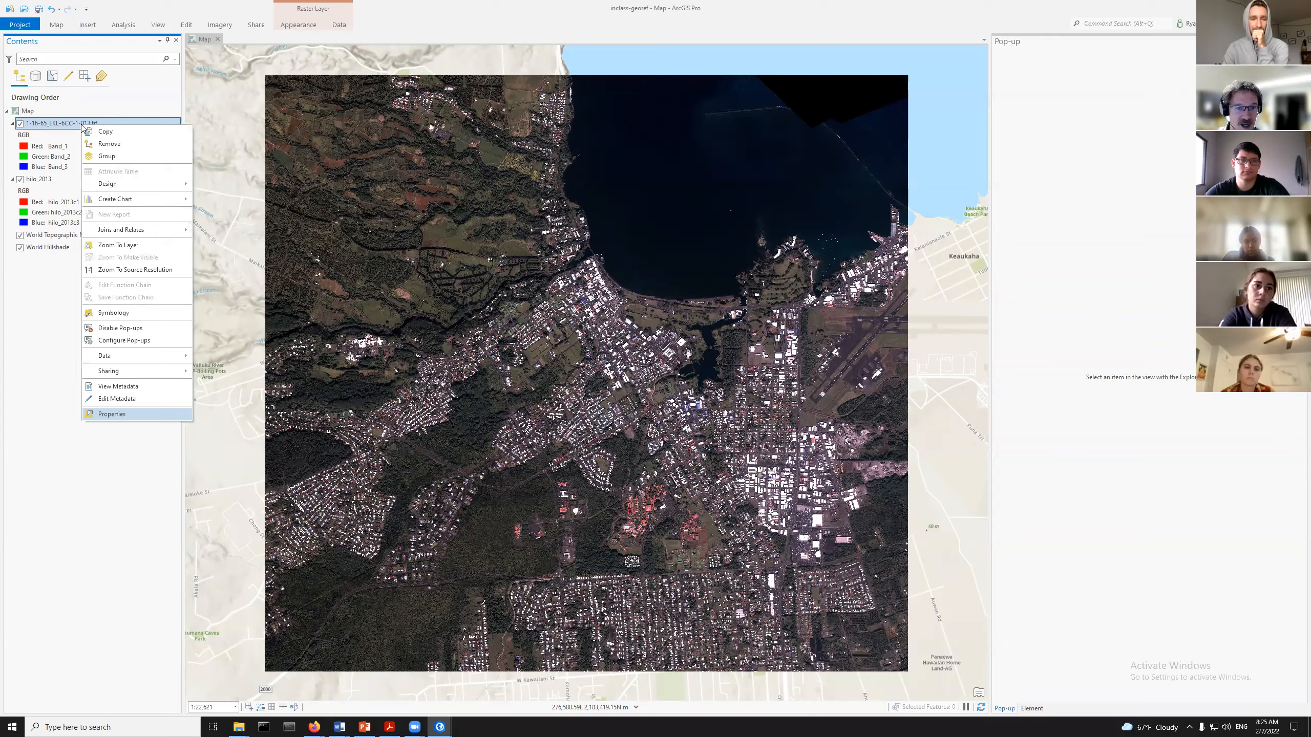
{"action": "left_click", "coordinate": [117, 245]}
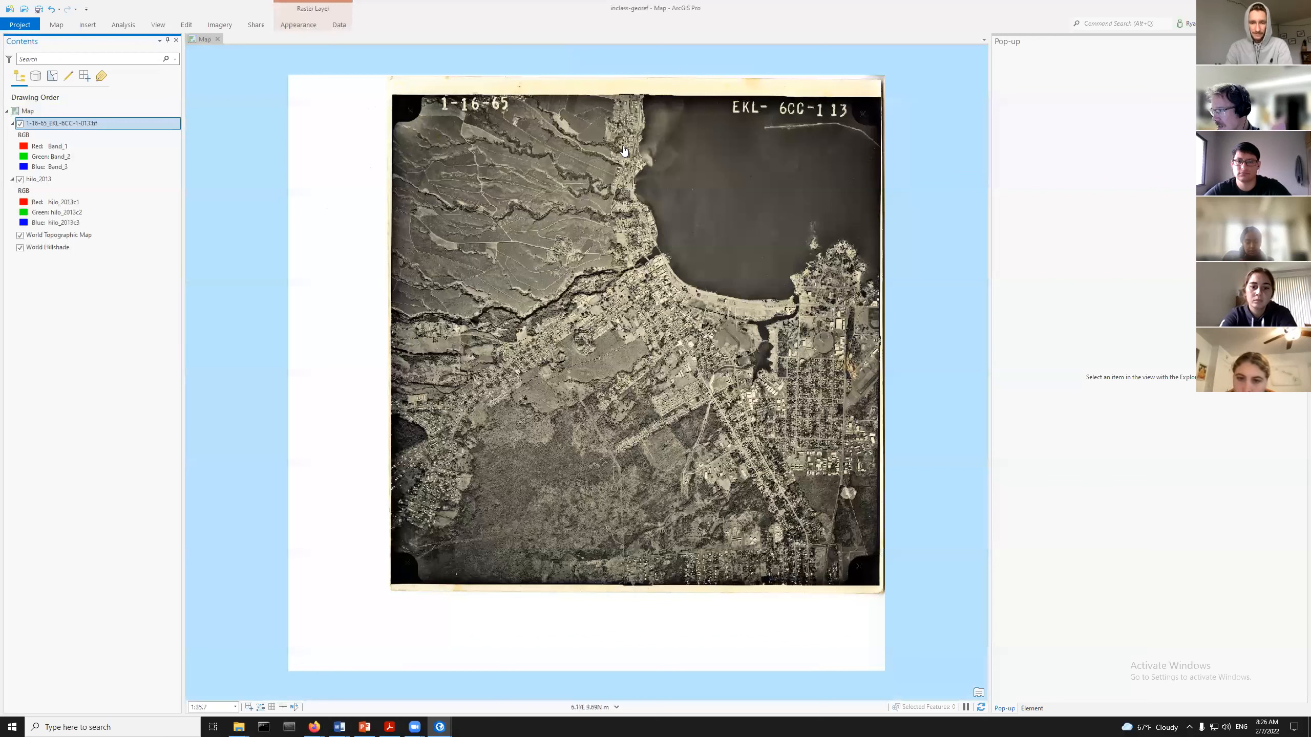
{"action": "scroll", "coordinate": [483, 342], "scroll_direction": "down", "scroll_amount": 5}
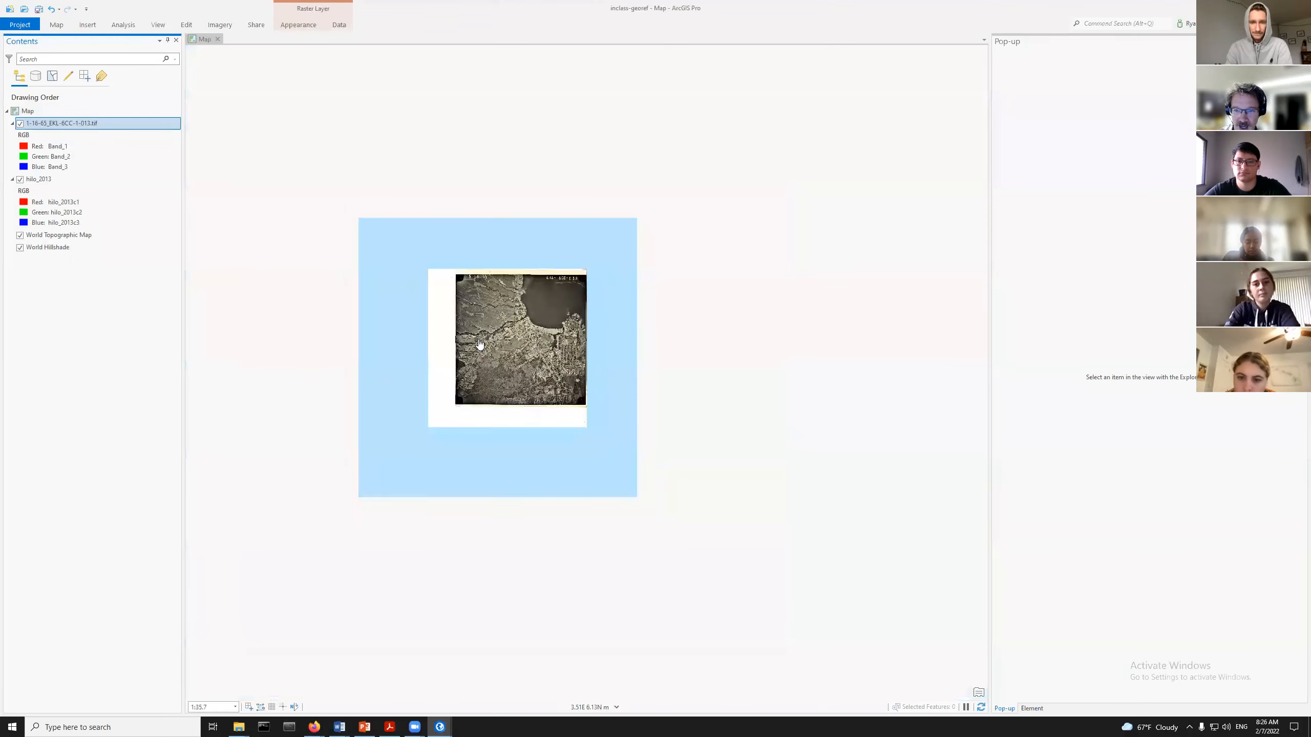
{"action": "scroll", "coordinate": [479, 344], "scroll_direction": "down", "scroll_amount": 5}
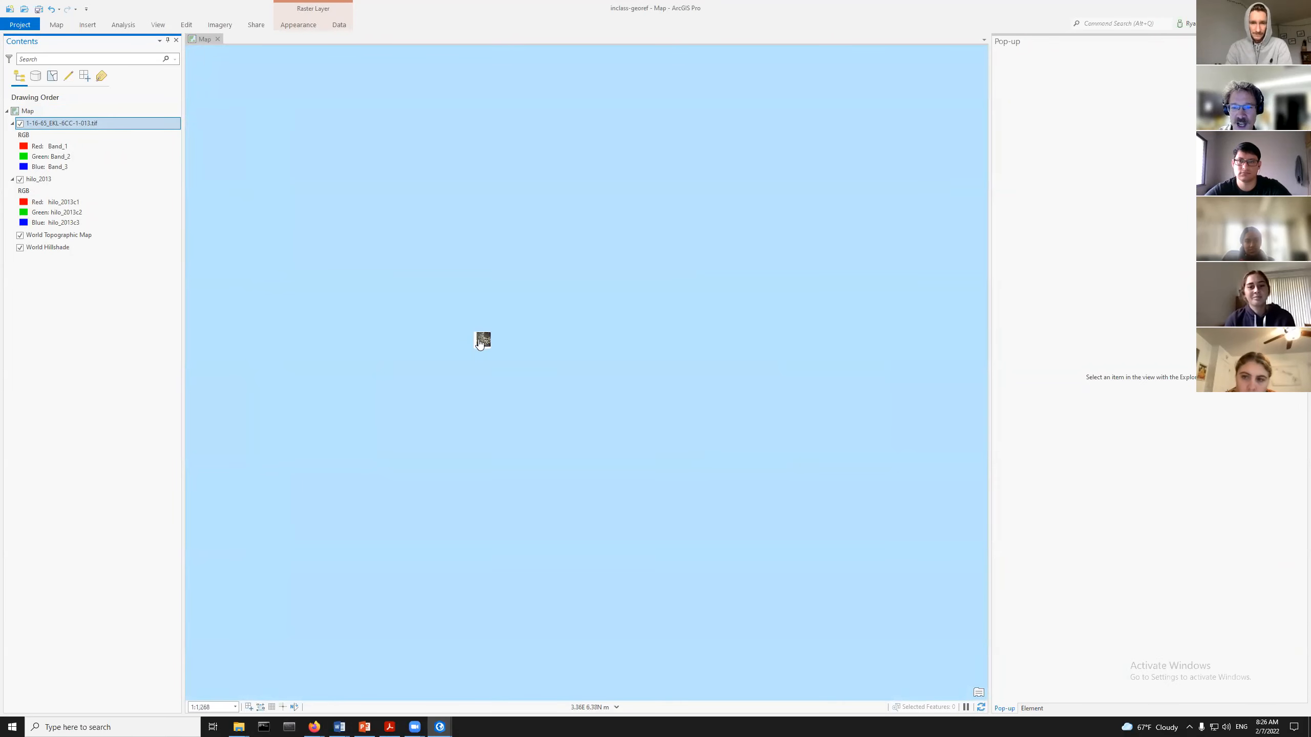
Zoom back in to the 1-16-65 aerial photo and start a georeferencing session for it
{"action": "scroll", "coordinate": [480, 342], "scroll_direction": "up", "scroll_amount": 6}
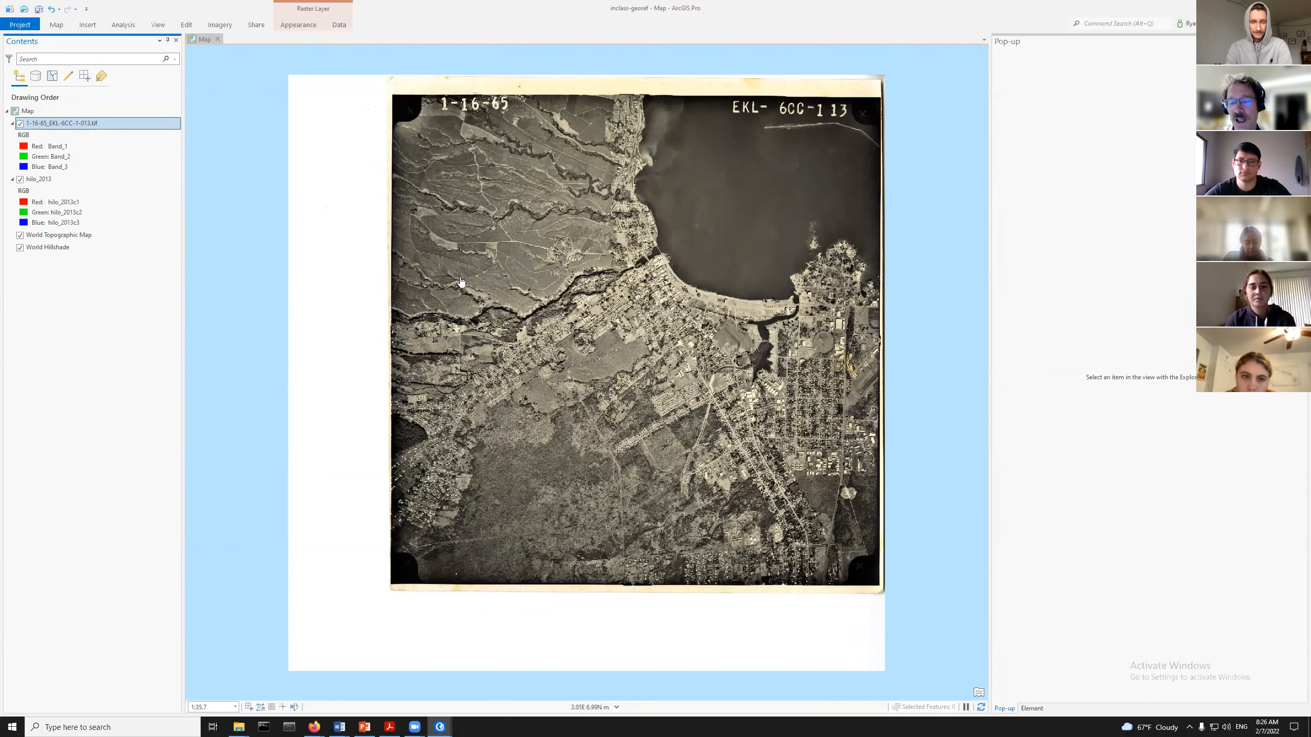
{"action": "left_click", "coordinate": [225, 26]}
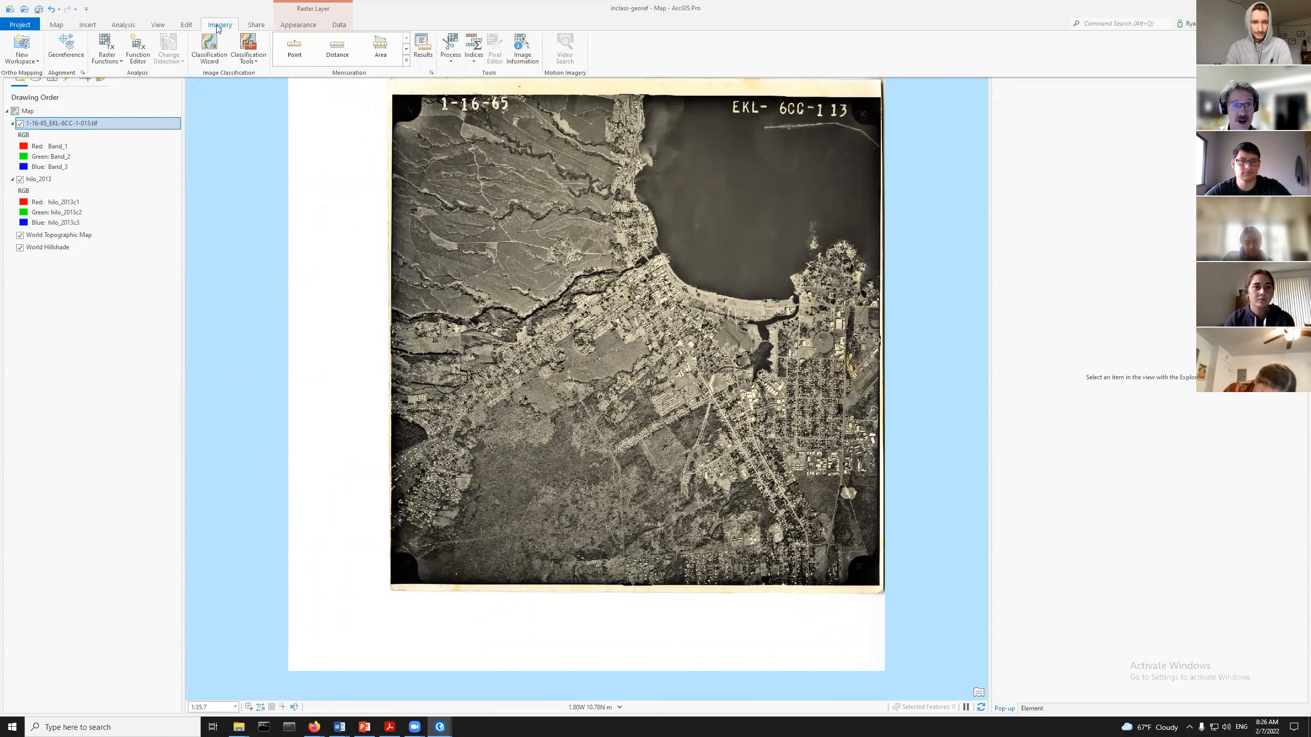
{"action": "left_click", "coordinate": [70, 55]}
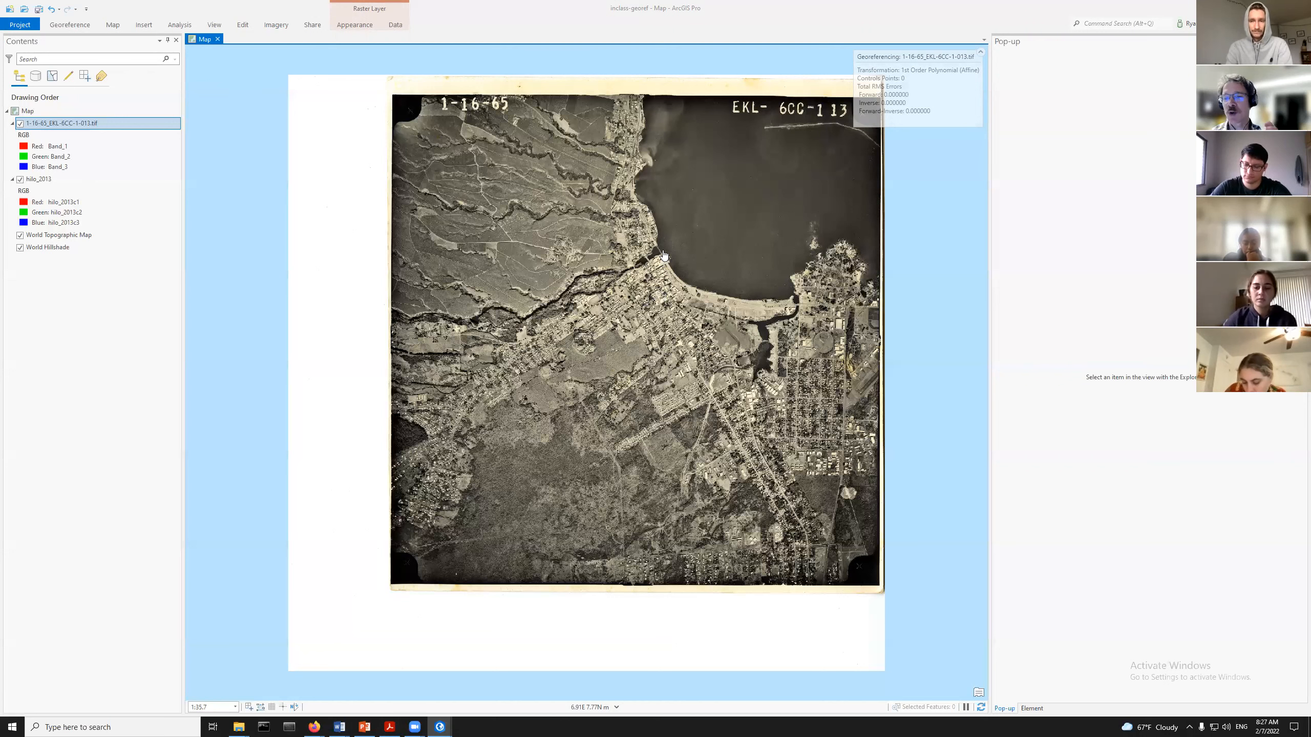
Examine the 1965 photo for a distinct control point location, ending at the large building beside the bridges at the river mouth
{"action": "scroll", "coordinate": [518, 454], "scroll_direction": "up", "scroll_amount": 3}
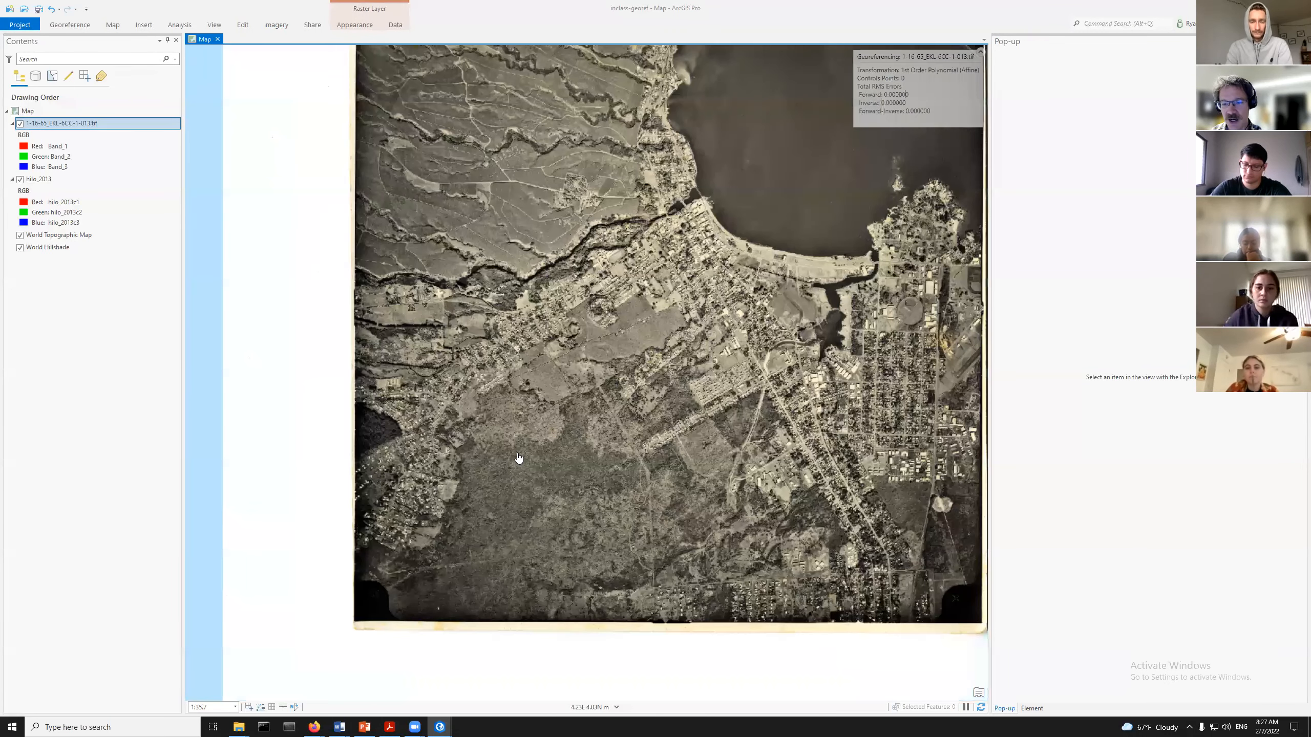
{"action": "scroll", "coordinate": [496, 495], "scroll_direction": "up", "scroll_amount": 3}
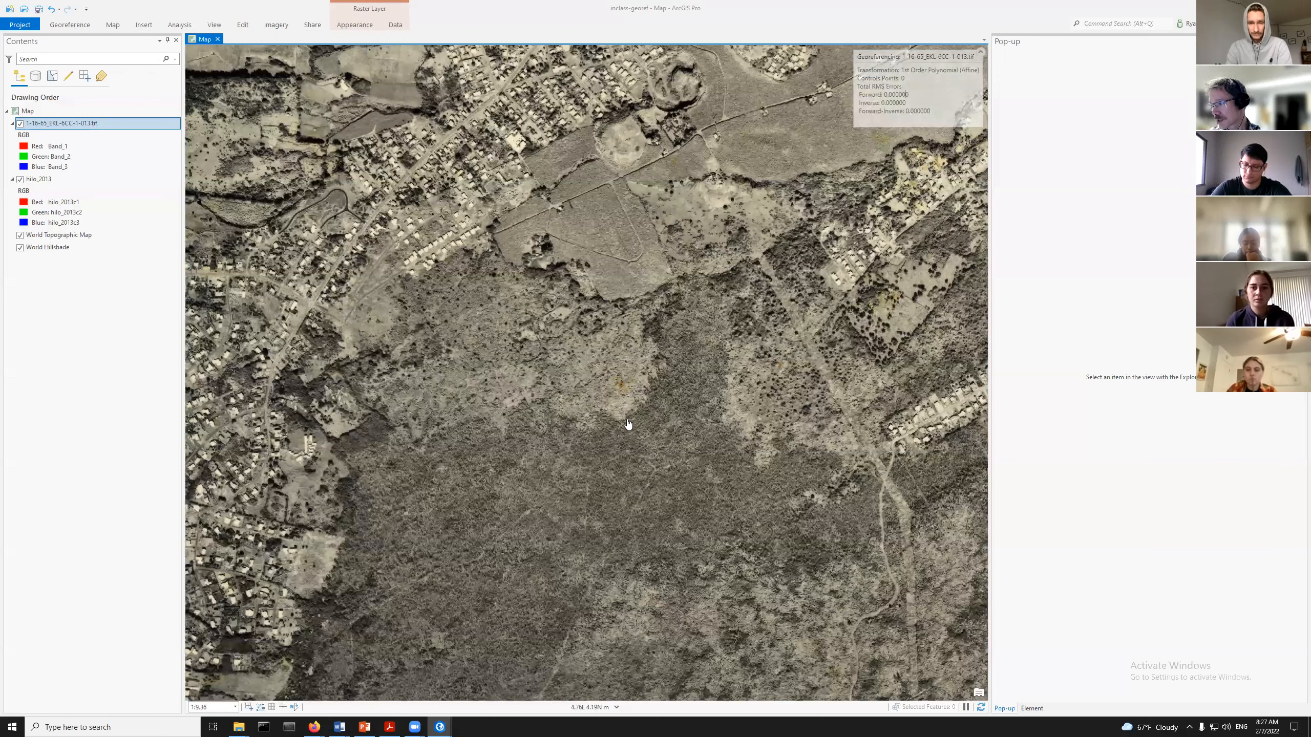
{"action": "scroll", "coordinate": [628, 424], "scroll_direction": "down", "scroll_amount": 4}
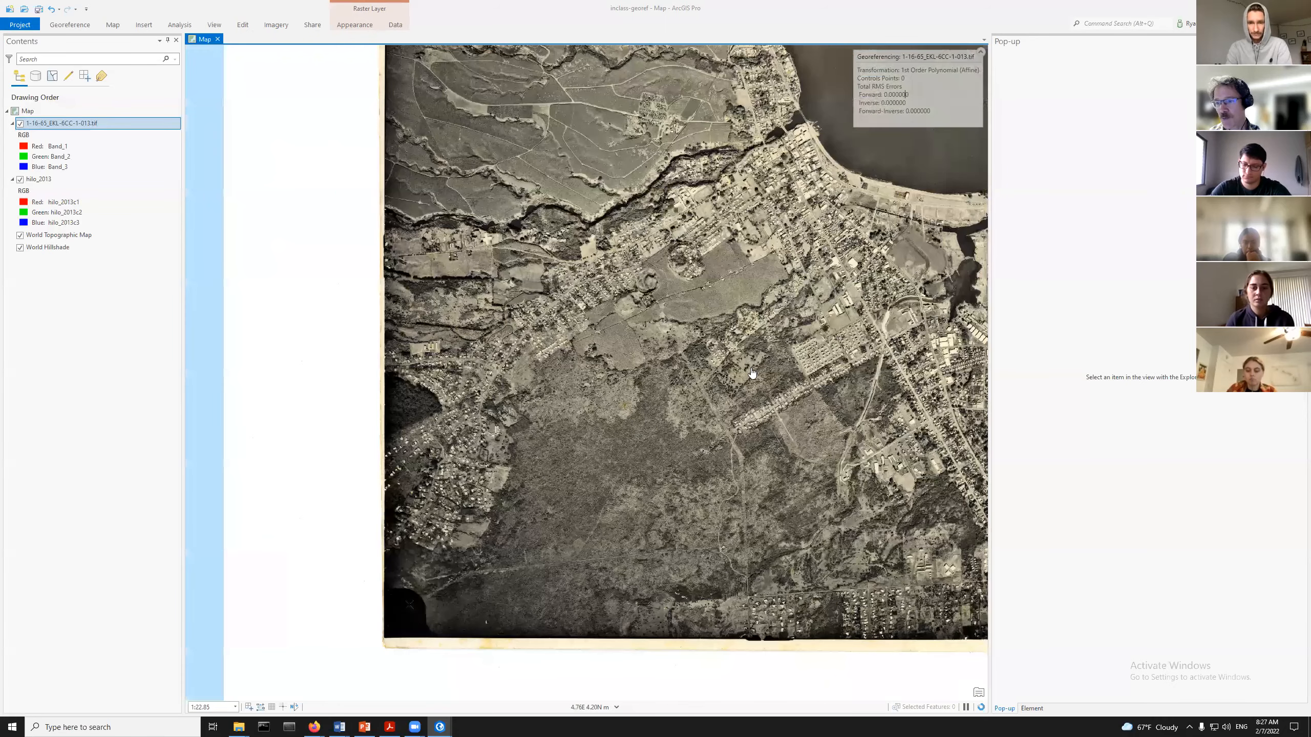
{"action": "scroll", "coordinate": [806, 311], "scroll_direction": "down", "scroll_amount": 2}
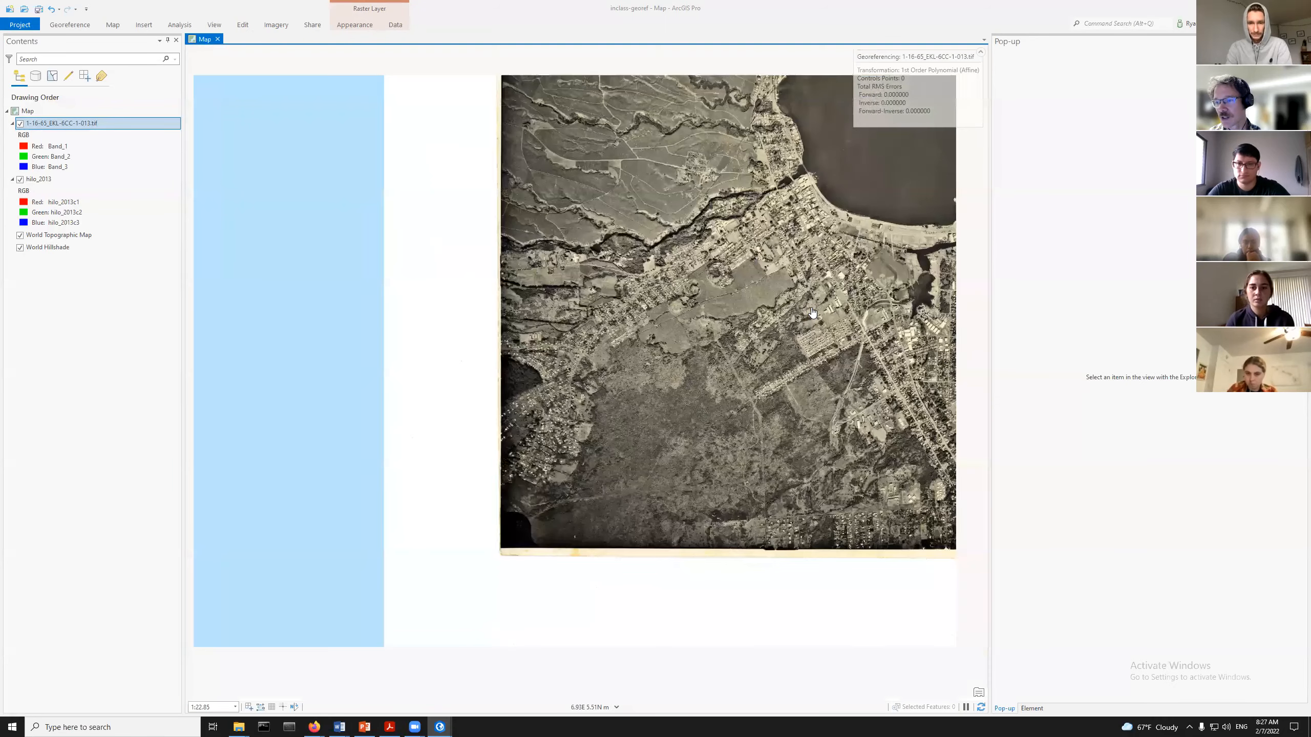
{"action": "scroll", "coordinate": [816, 243], "scroll_direction": "up", "scroll_amount": 4}
{"action": "scroll", "coordinate": [778, 293], "scroll_direction": "up", "scroll_amount": 3}
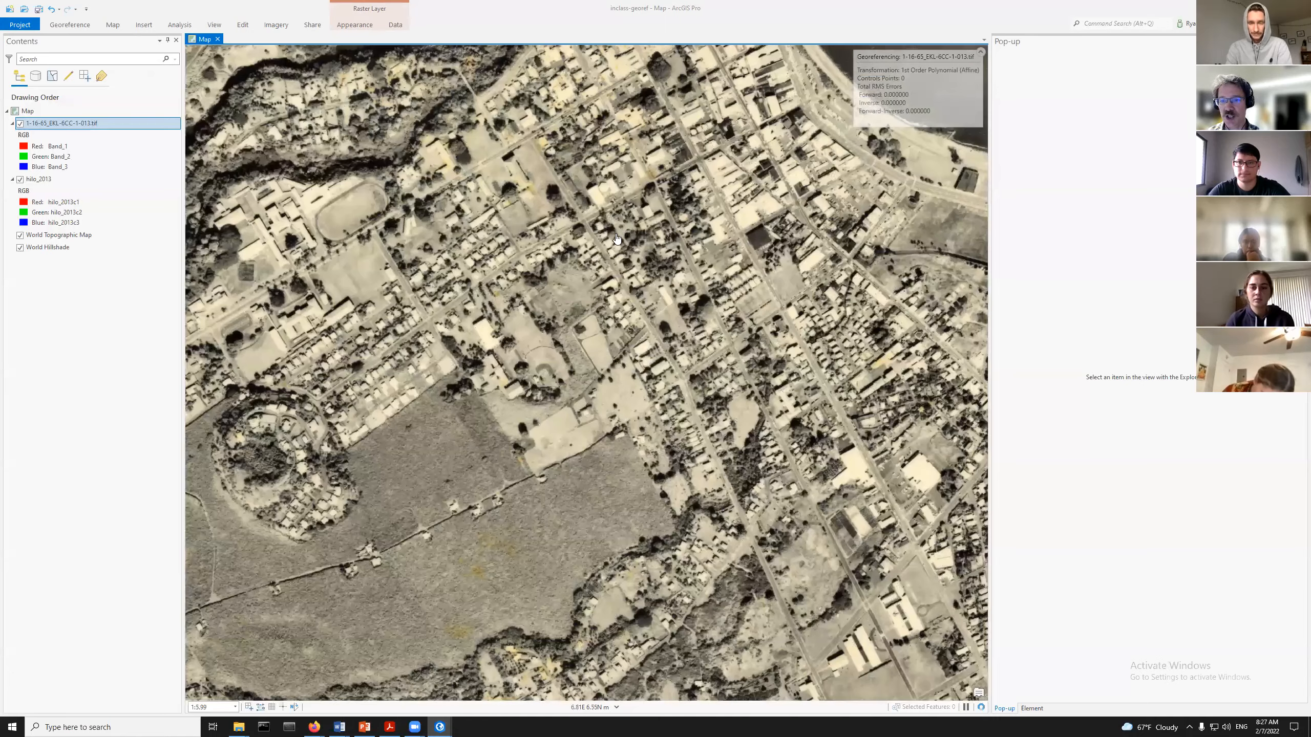
{"action": "scroll", "coordinate": [719, 341], "scroll_direction": "up", "scroll_amount": 2}
{"action": "scroll", "coordinate": [725, 299], "scroll_direction": "up", "scroll_amount": 4}
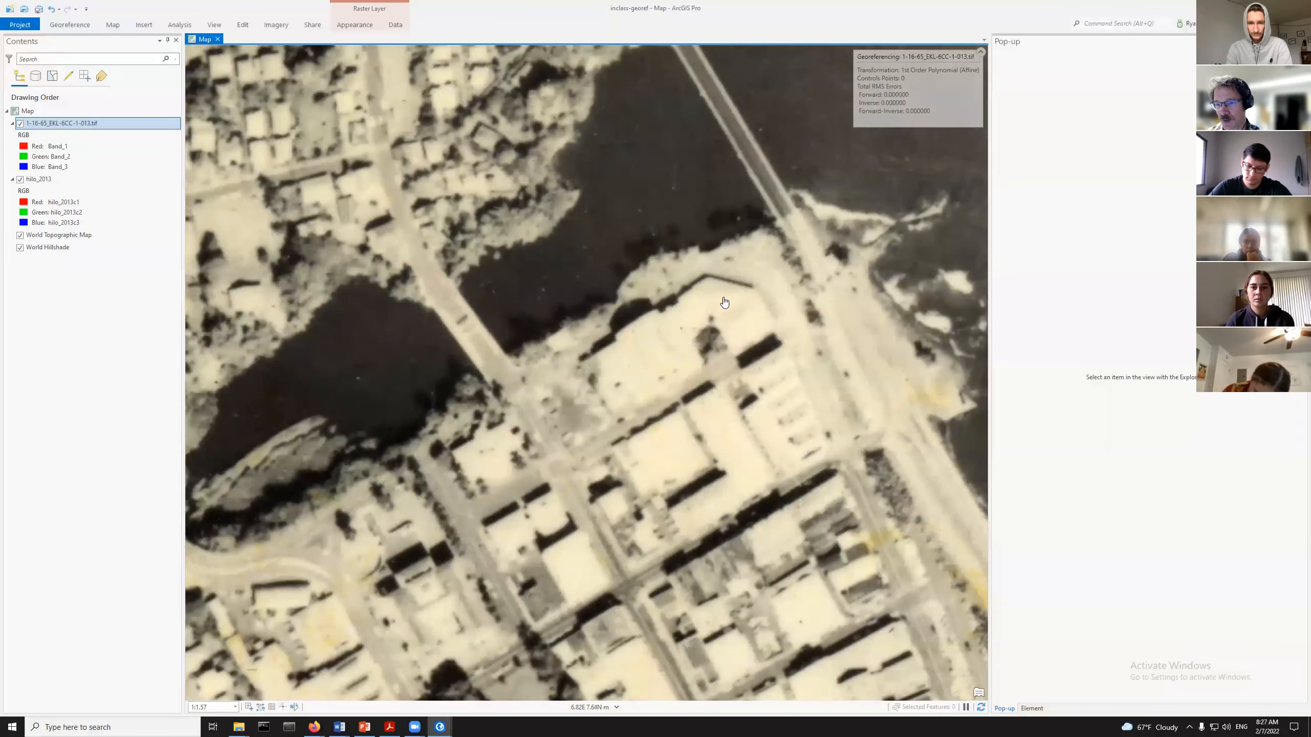
Turn on snapping for the map and identify pixels along the northern edge of the large building in the 1965 photo
{"action": "left_click", "coordinate": [708, 280]}
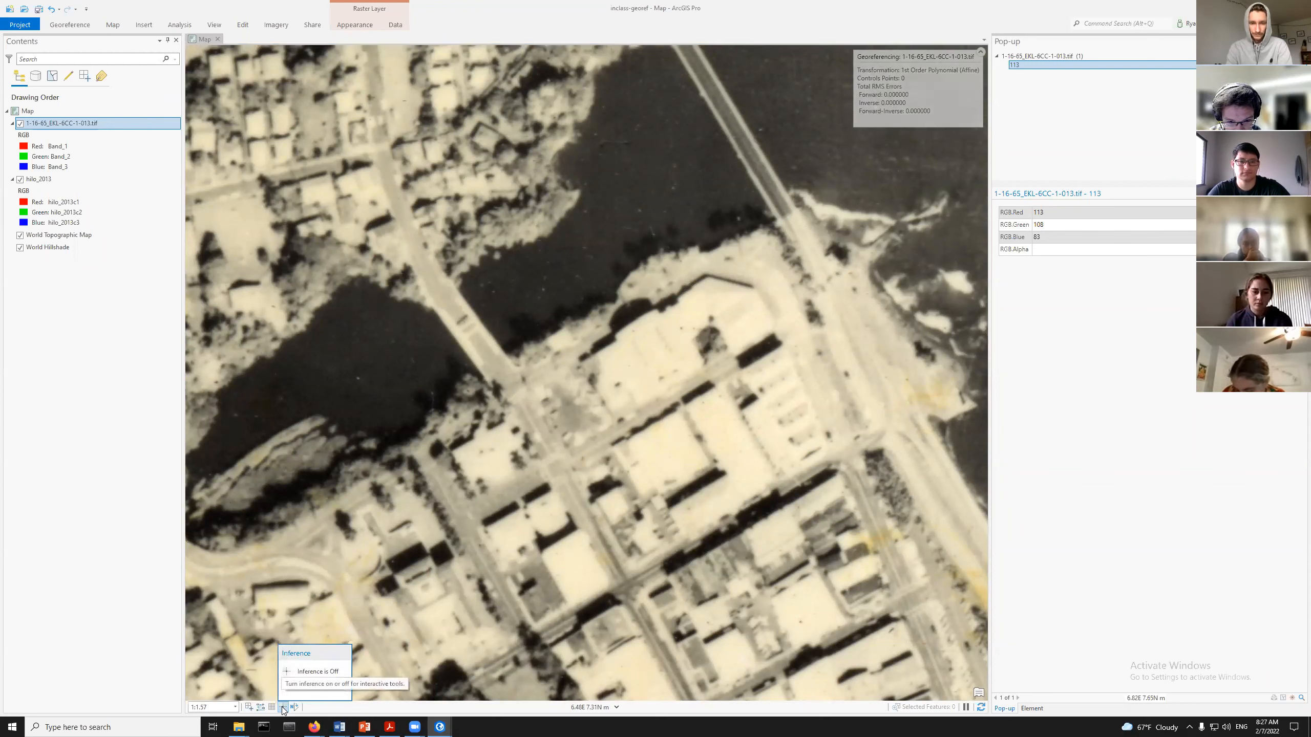
{"action": "left_click", "coordinate": [249, 707]}
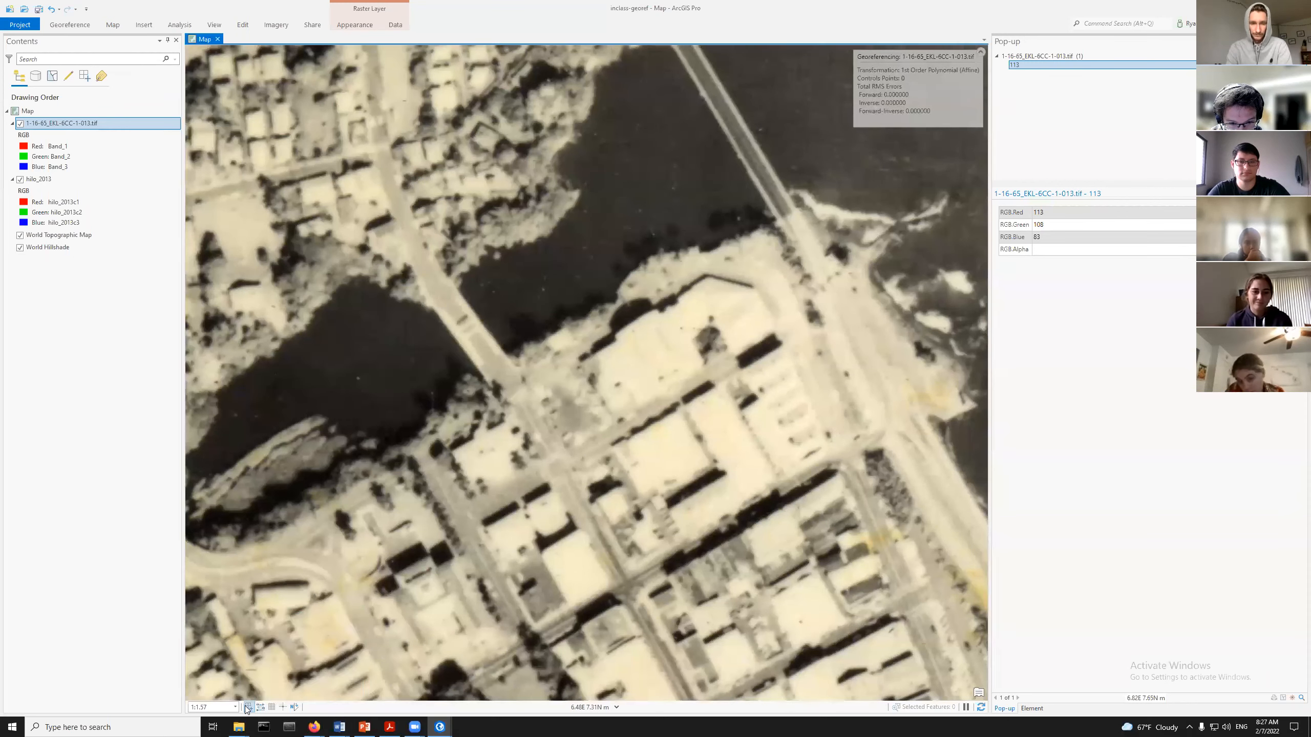
{"action": "scroll", "coordinate": [739, 296], "scroll_direction": "up", "scroll_amount": 2}
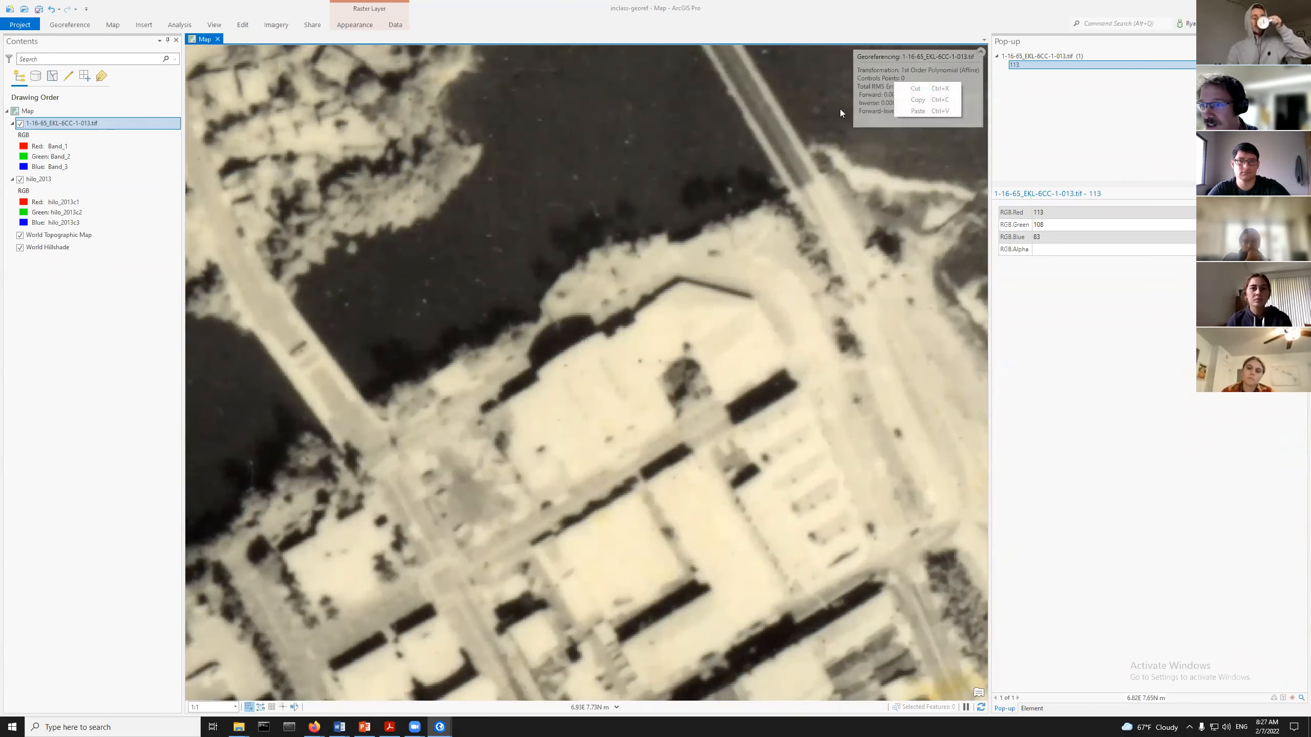
{"action": "left_click", "coordinate": [664, 324]}
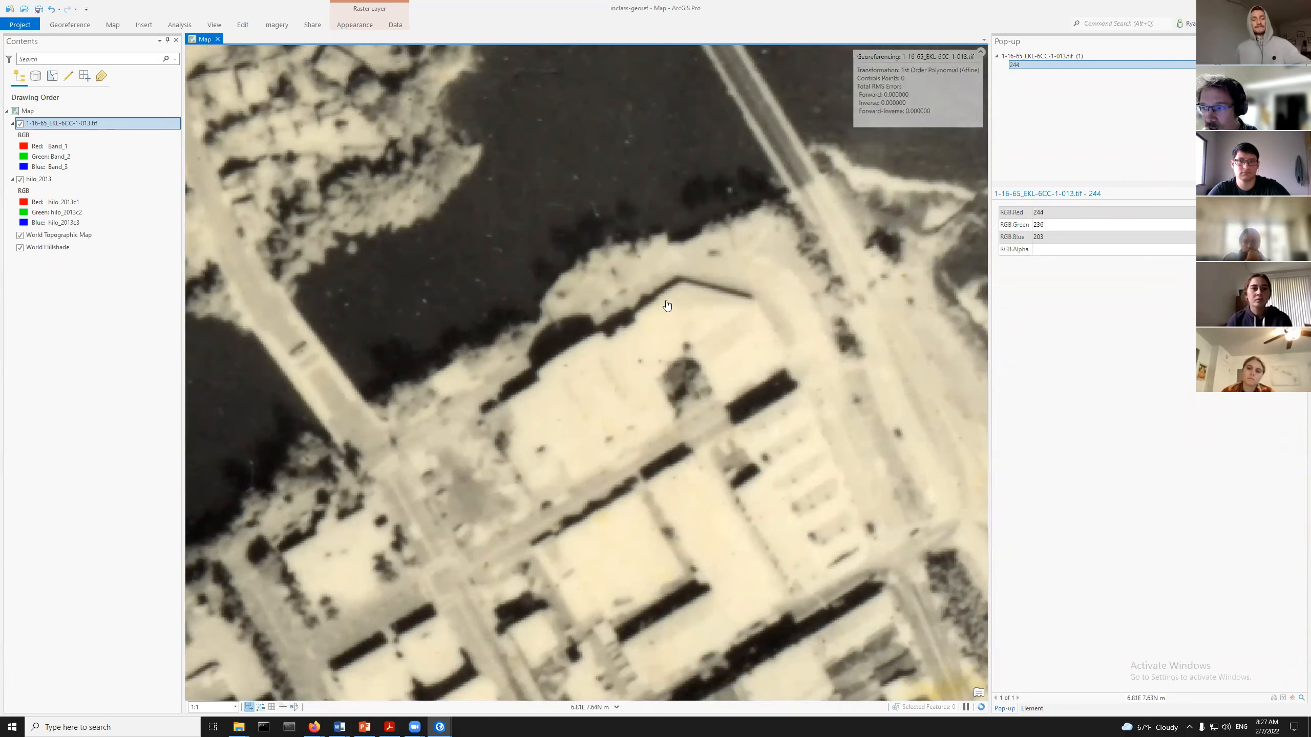
Start Add Control Points and place the source point at the peak of the large building's northern edge in the 1965 photo
{"action": "left_click", "coordinate": [69, 24]}
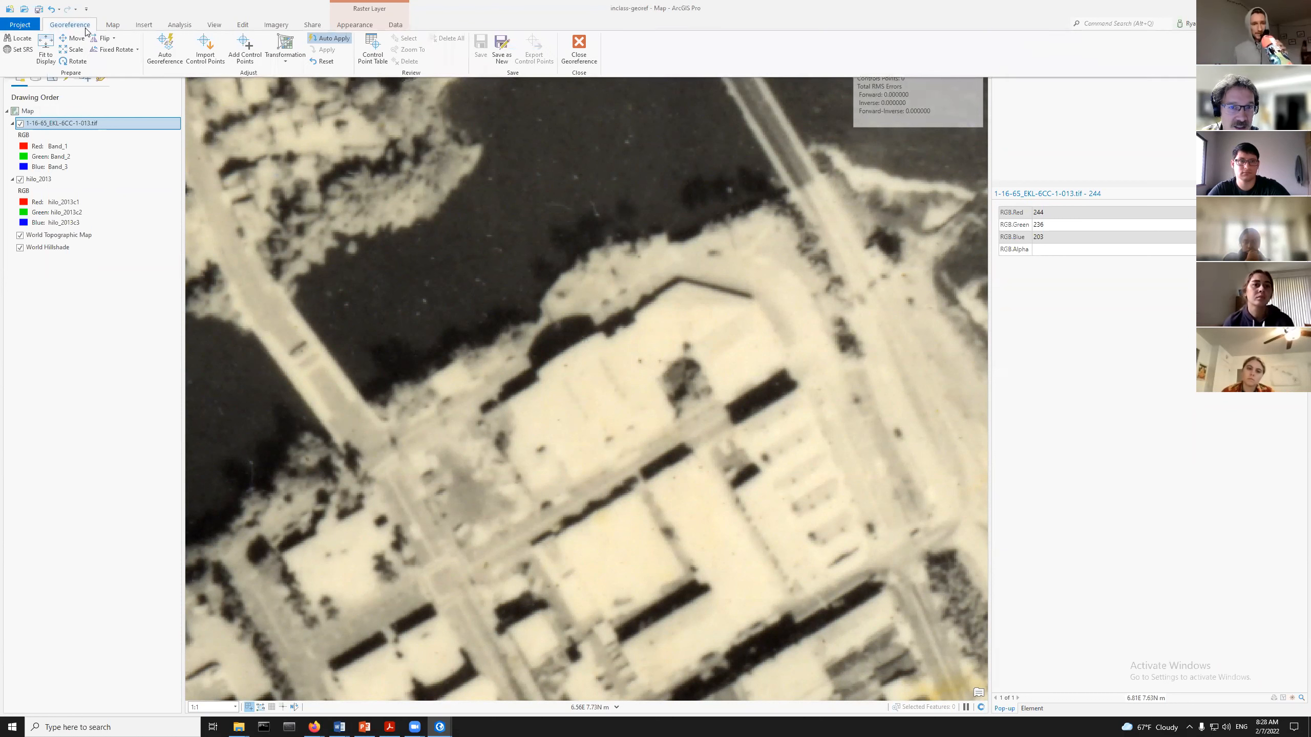
{"action": "left_click", "coordinate": [246, 49]}
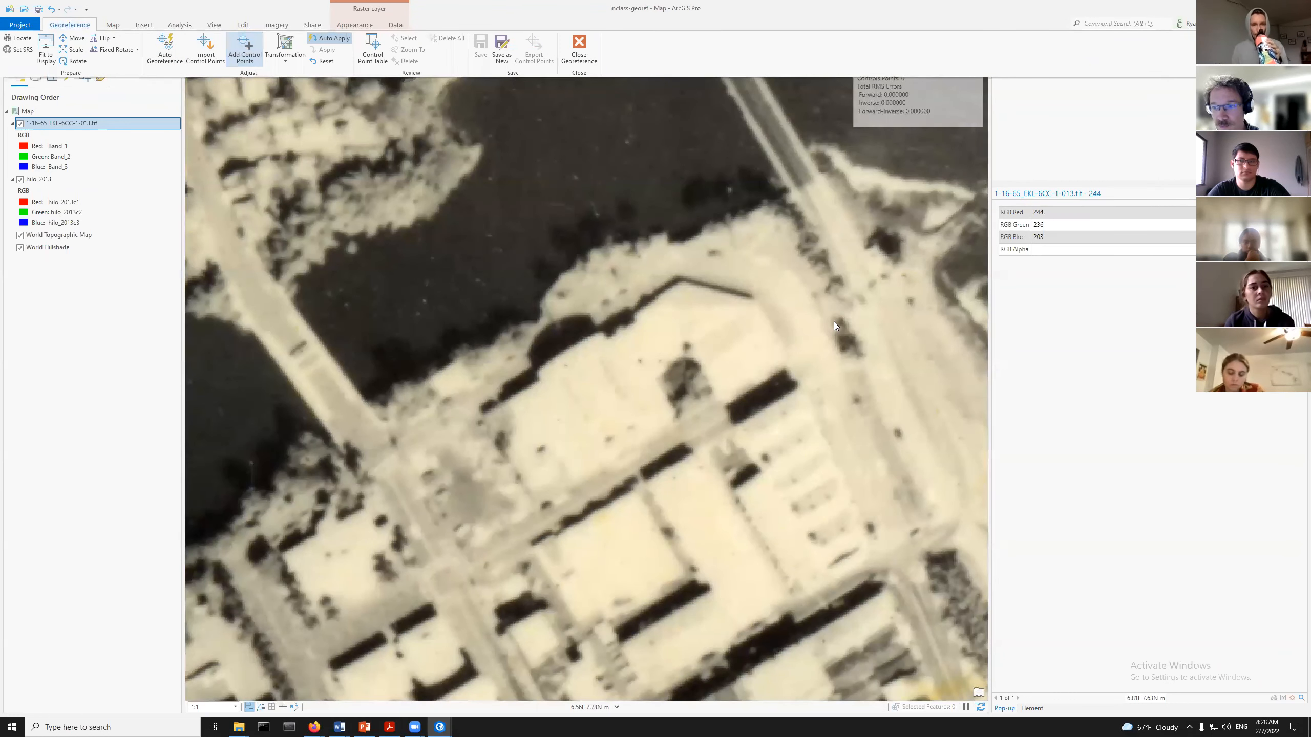
{"action": "left_click", "coordinate": [906, 92]}
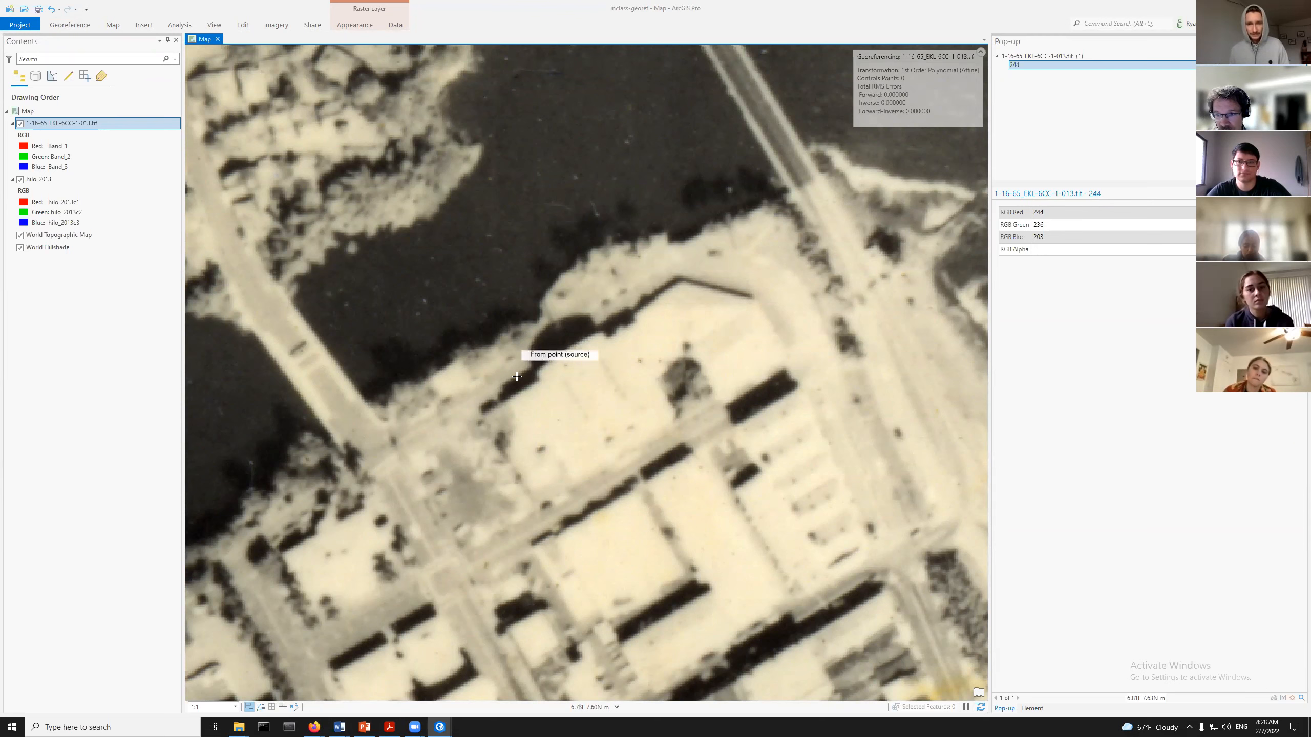
{"action": "scroll", "coordinate": [686, 302], "scroll_direction": "up", "scroll_amount": 2}
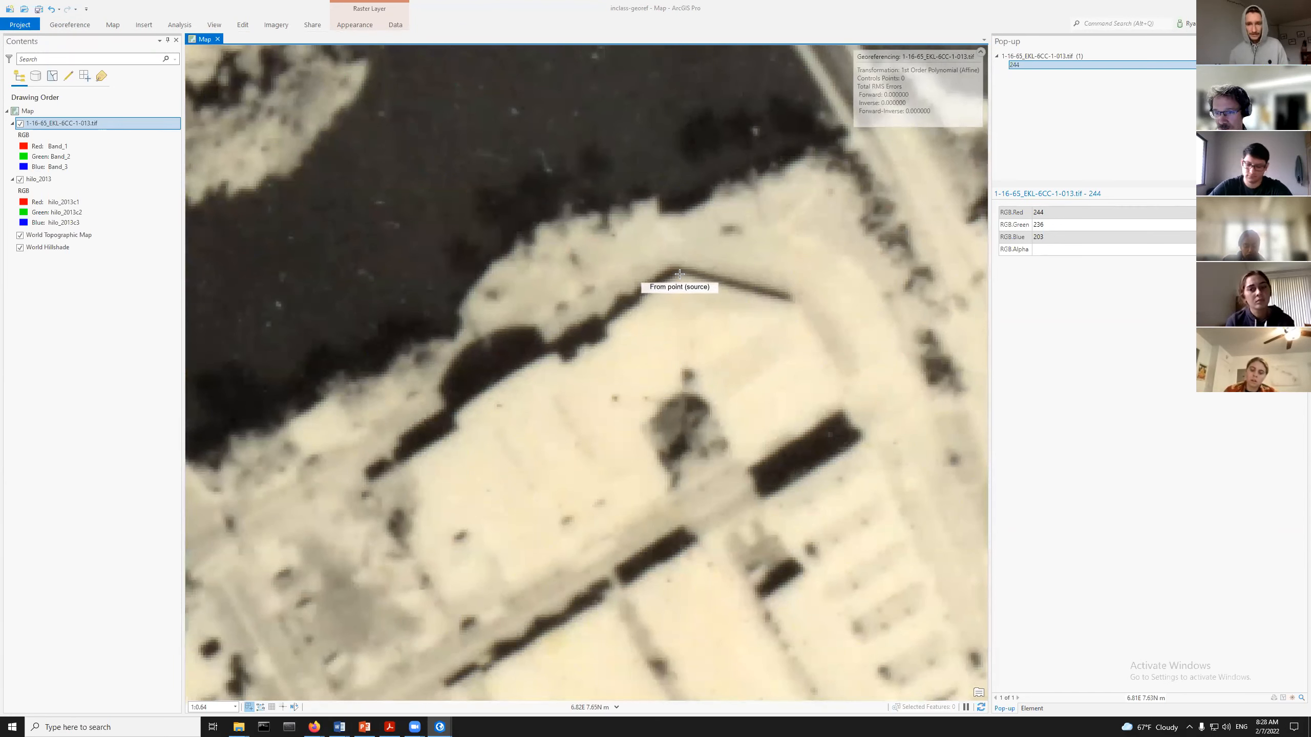
{"action": "left_click", "coordinate": [679, 274]}
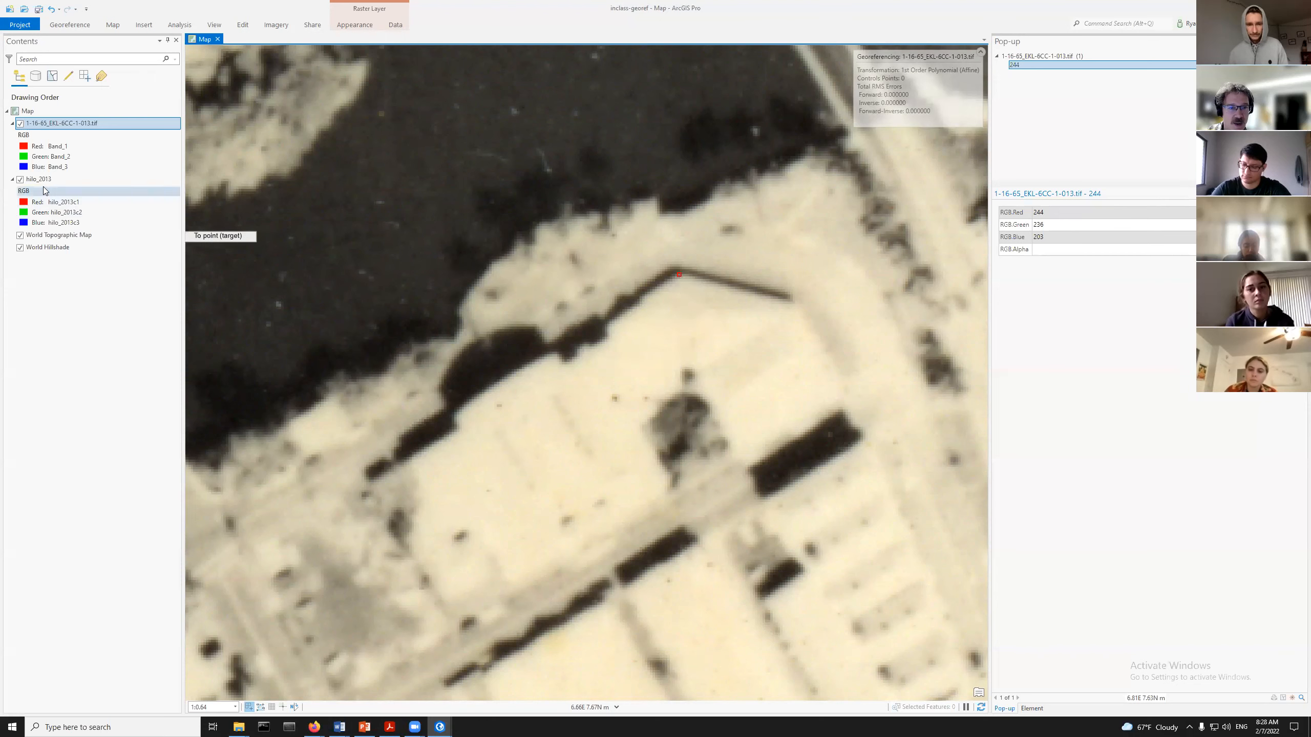
Zoom to the hilo_2013 layer and place the target point on the northeastern roof corner of the building by the river-mouth bridge
{"action": "right_click", "coordinate": [44, 181]}
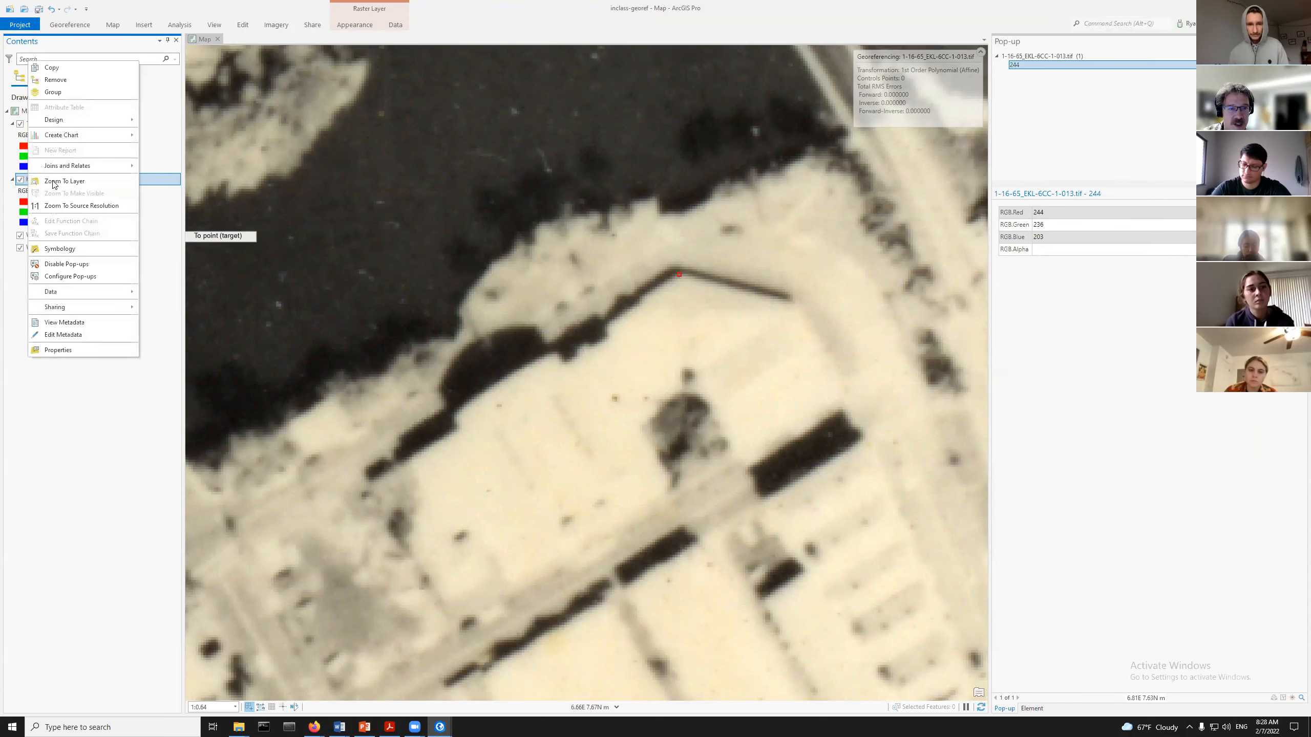
{"action": "left_click", "coordinate": [54, 181]}
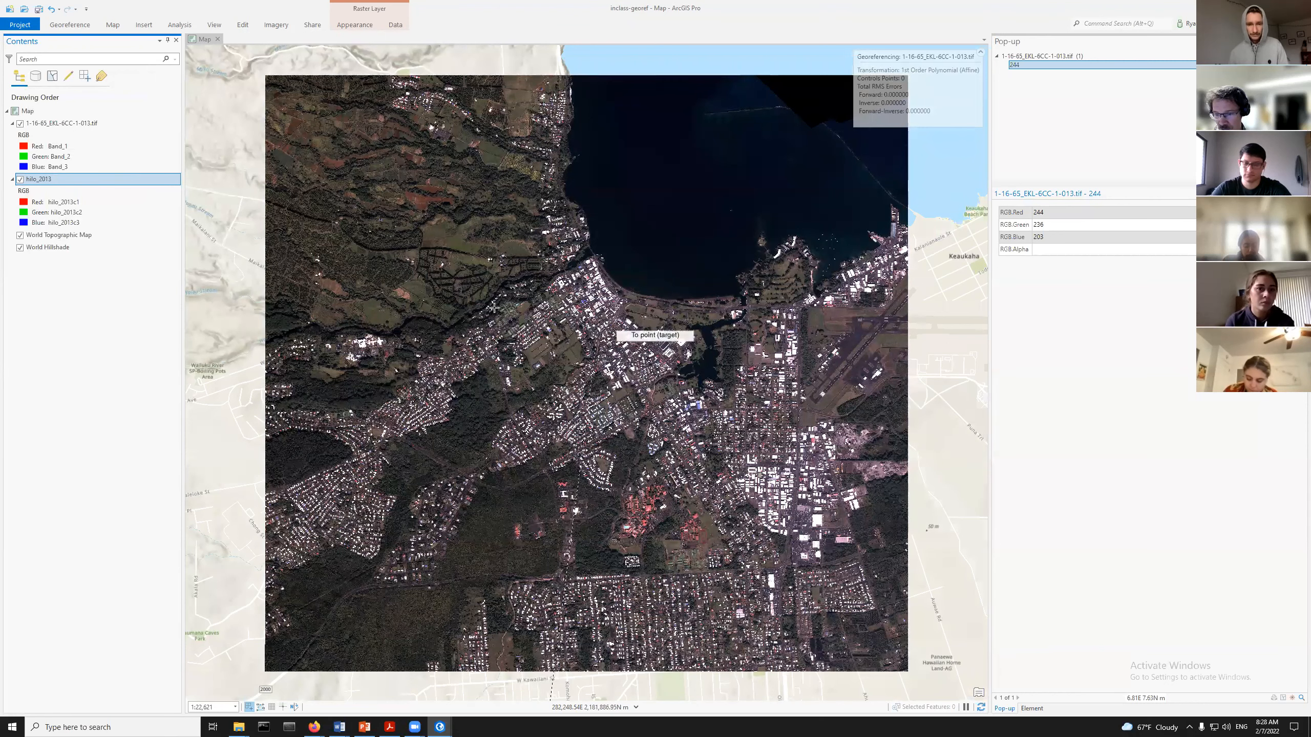
{"action": "scroll", "coordinate": [572, 270], "scroll_direction": "up", "scroll_amount": 1}
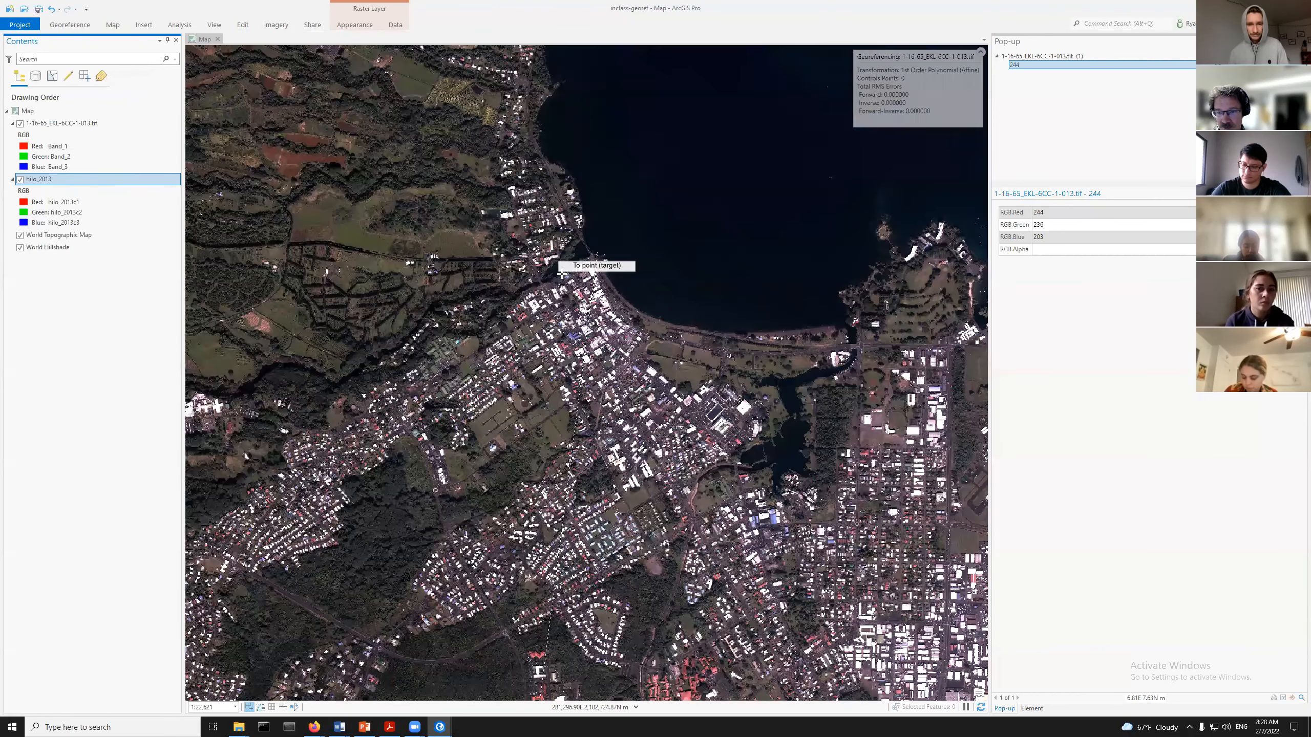
{"action": "scroll", "coordinate": [562, 274], "scroll_direction": "up", "scroll_amount": 5}
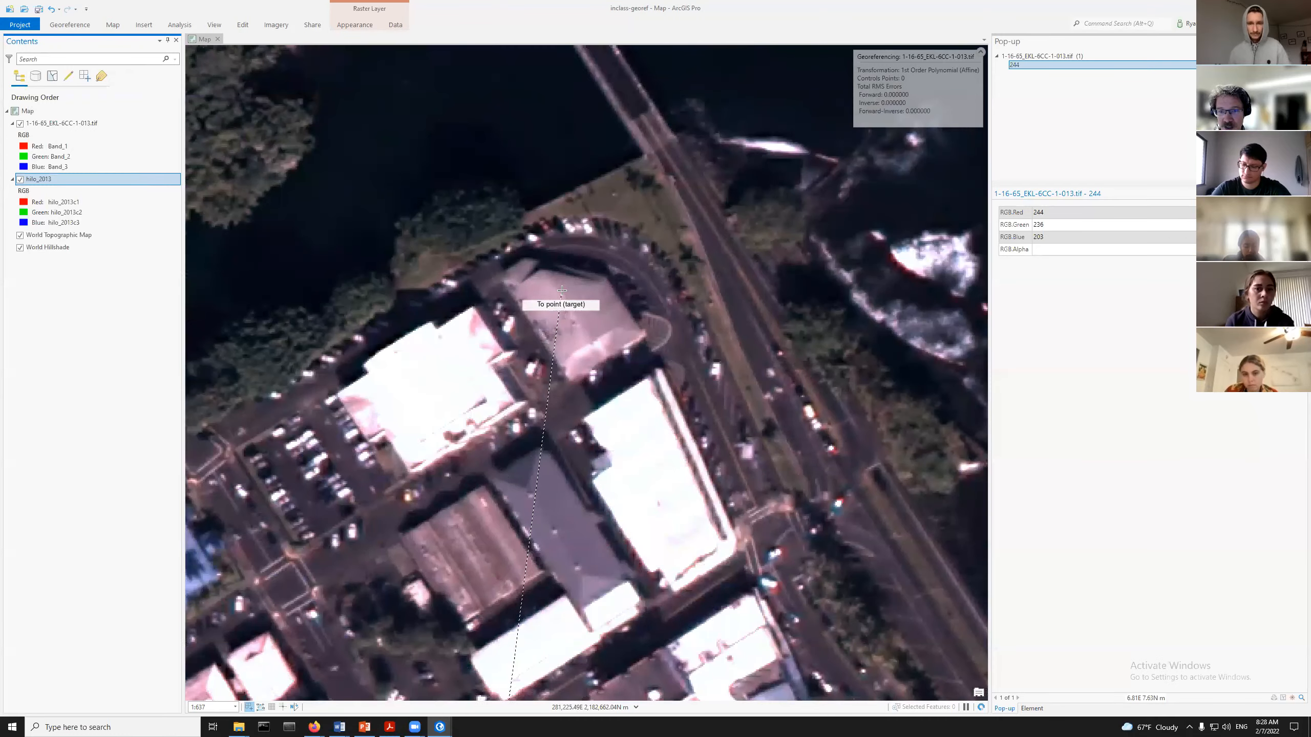
{"action": "scroll", "coordinate": [519, 291], "scroll_direction": "up", "scroll_amount": 2}
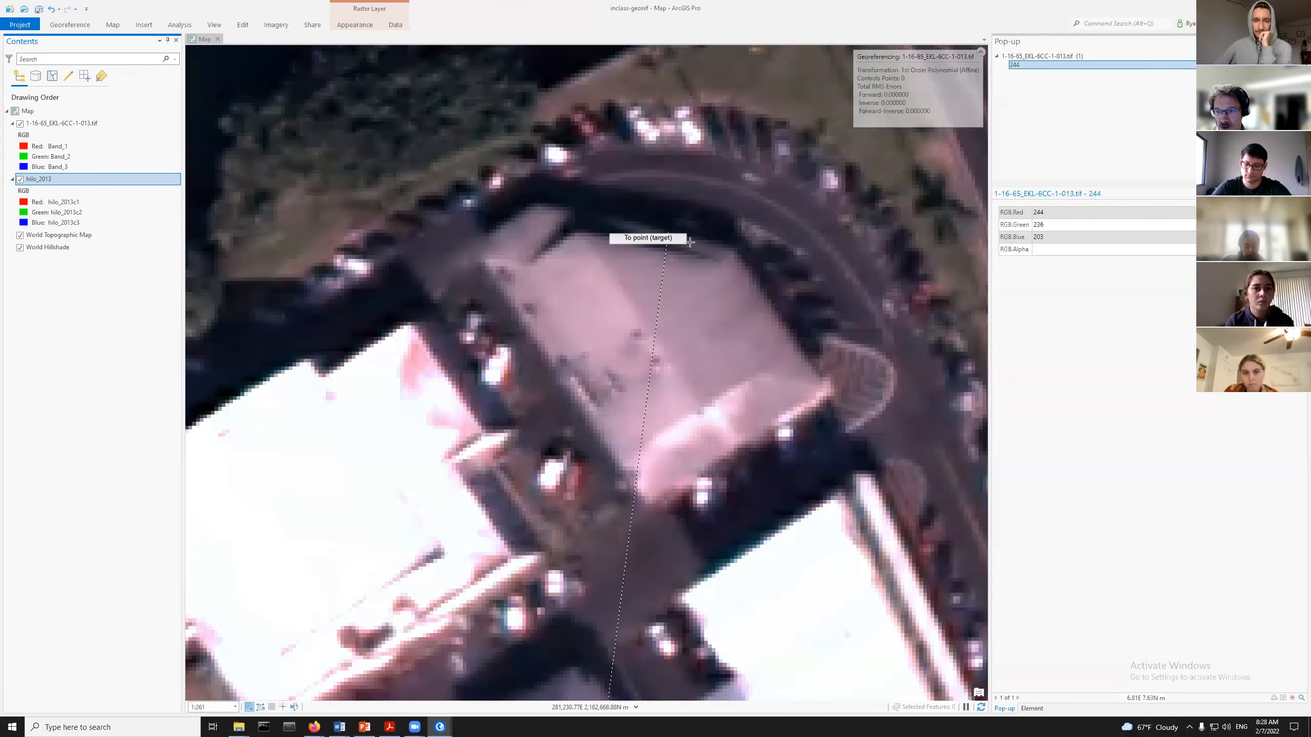
{"action": "left_click", "coordinate": [733, 249]}
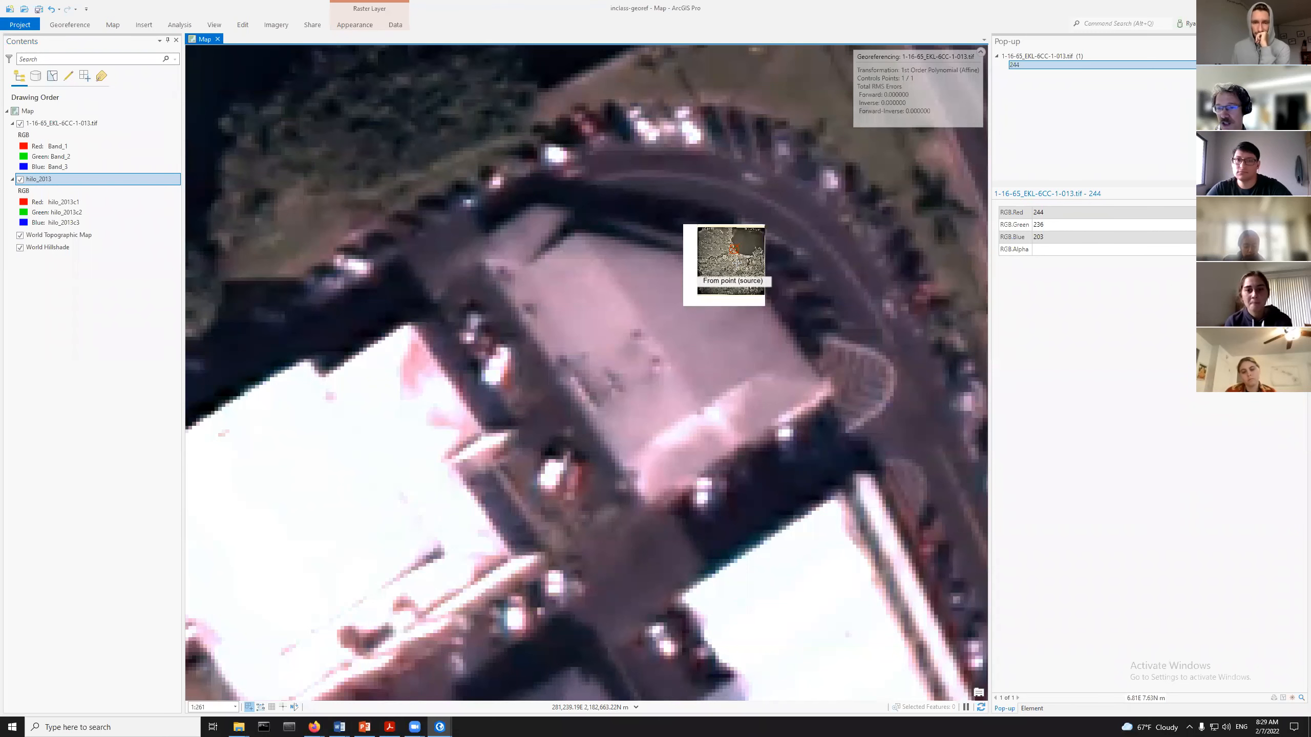
Inspect the relocated 1965 photo over the 2013 image up close, toggling the photo layer's visibility off and on
{"action": "scroll", "coordinate": [739, 264], "scroll_direction": "down", "scroll_amount": 1}
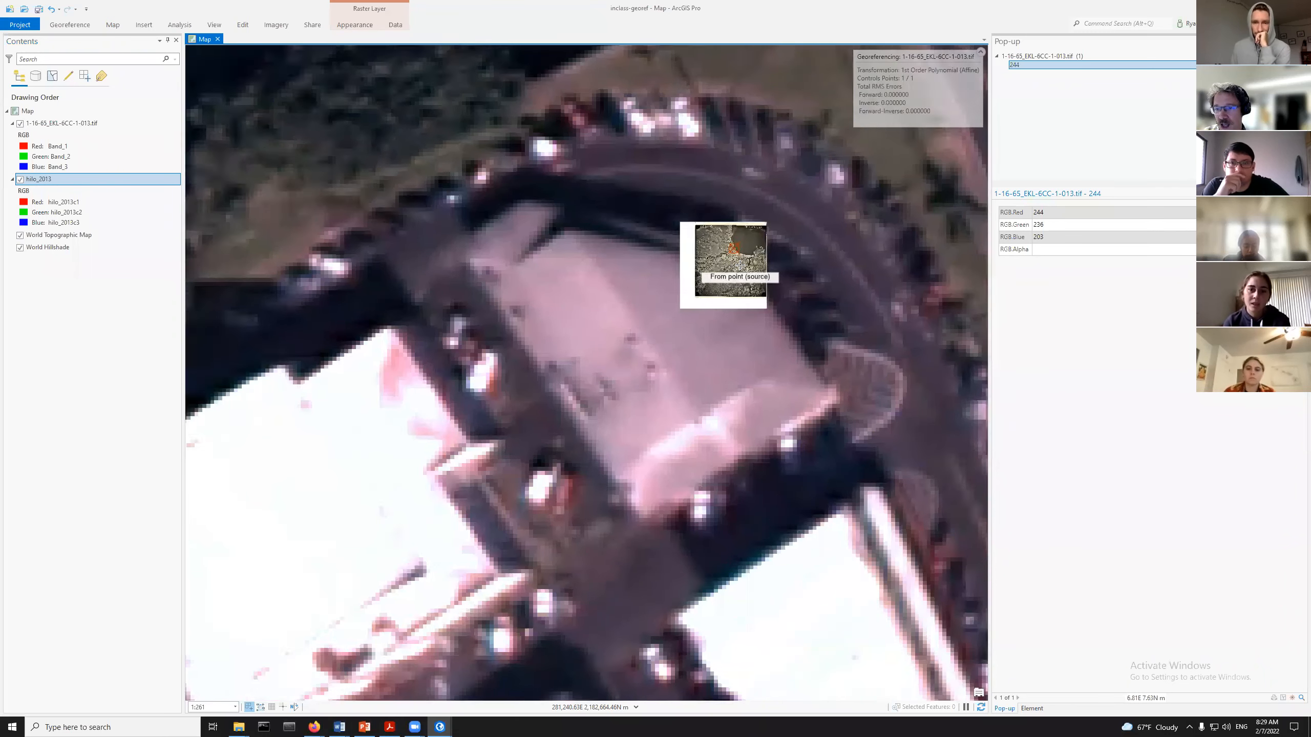
{"action": "scroll", "coordinate": [743, 258], "scroll_direction": "up", "scroll_amount": 3}
{"action": "scroll", "coordinate": [752, 255], "scroll_direction": "up", "scroll_amount": 5}
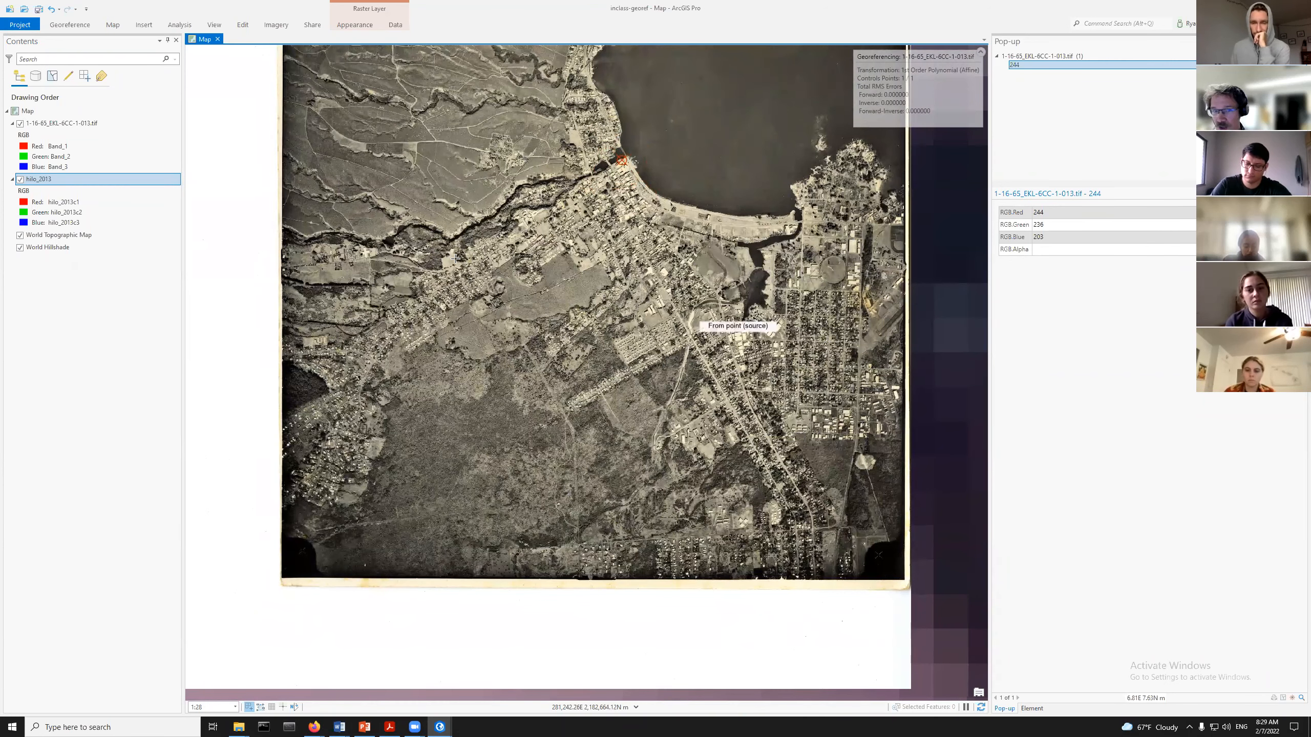
{"action": "left_click", "coordinate": [19, 124]}
{"action": "left_click", "coordinate": [19, 124]}
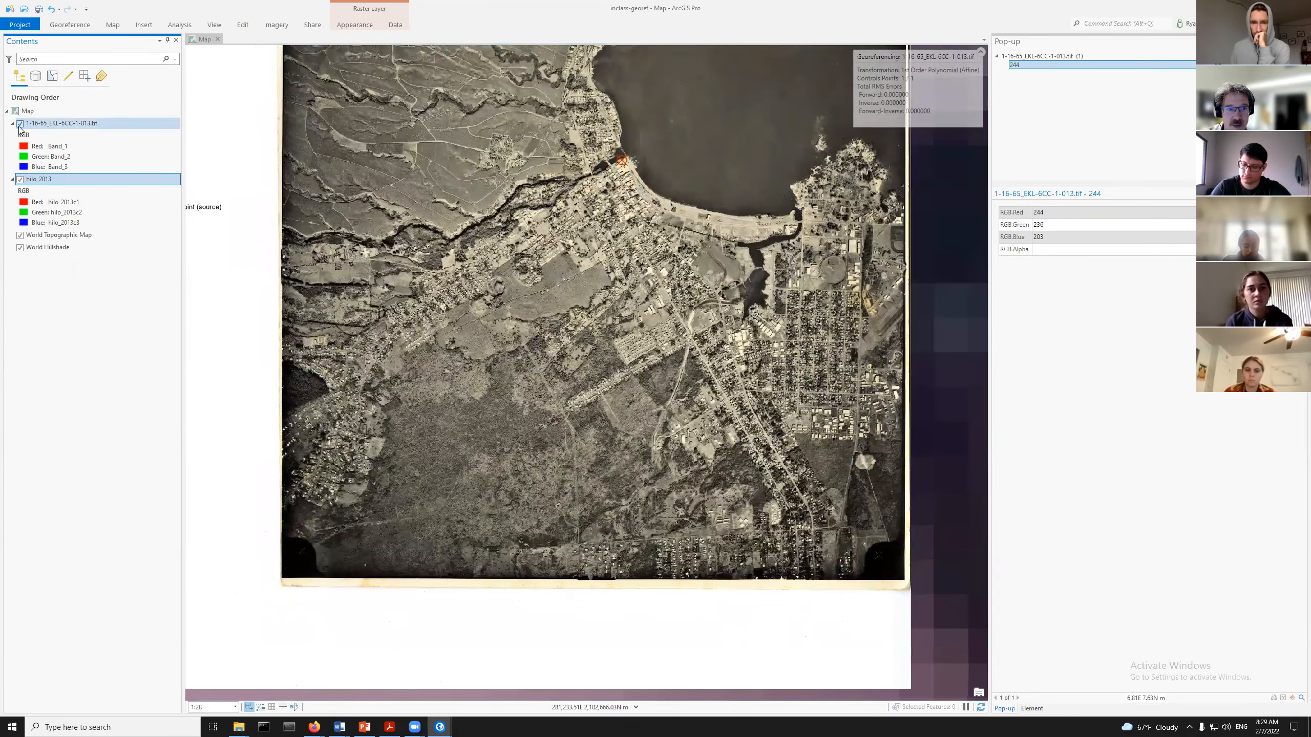
Examine the hilo_2013 image from the river-mouth building across to the airport and street grid for another control point location
{"action": "scroll", "coordinate": [532, 255], "scroll_direction": "up", "scroll_amount": 10}
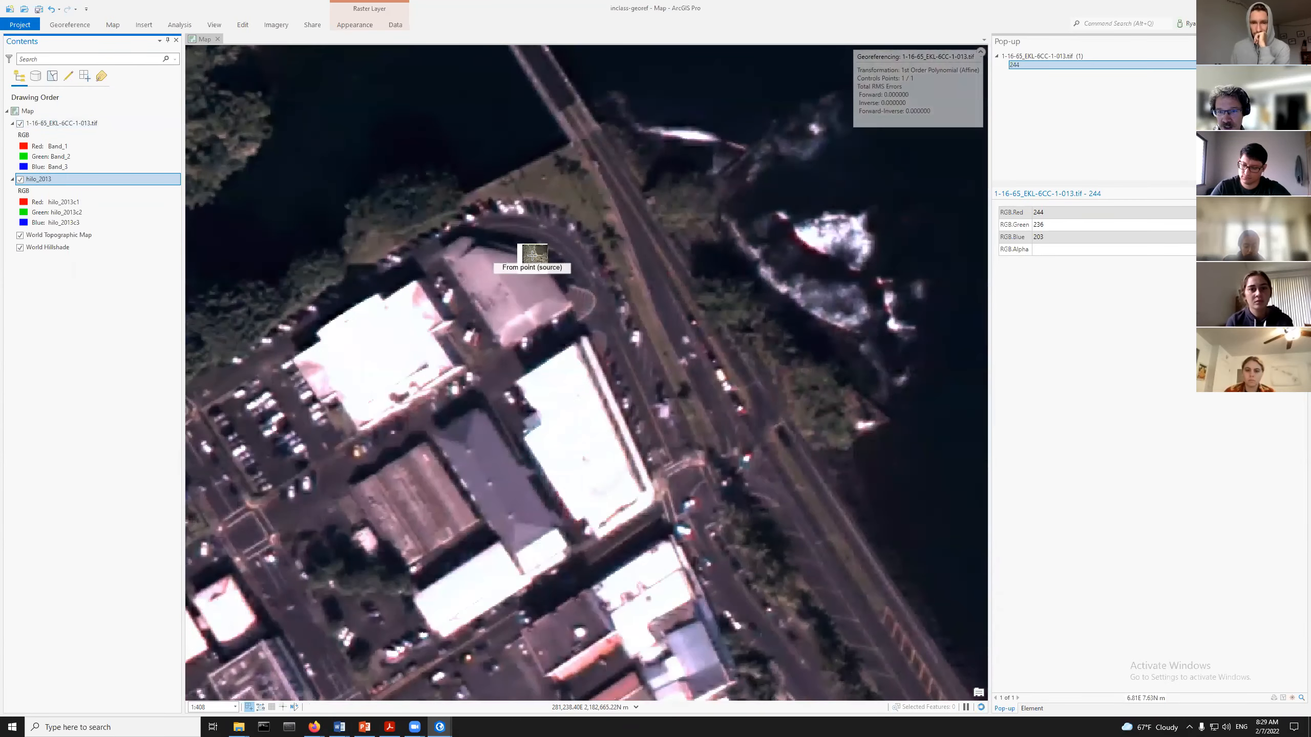
{"action": "scroll", "coordinate": [532, 255], "scroll_direction": "down", "scroll_amount": 10}
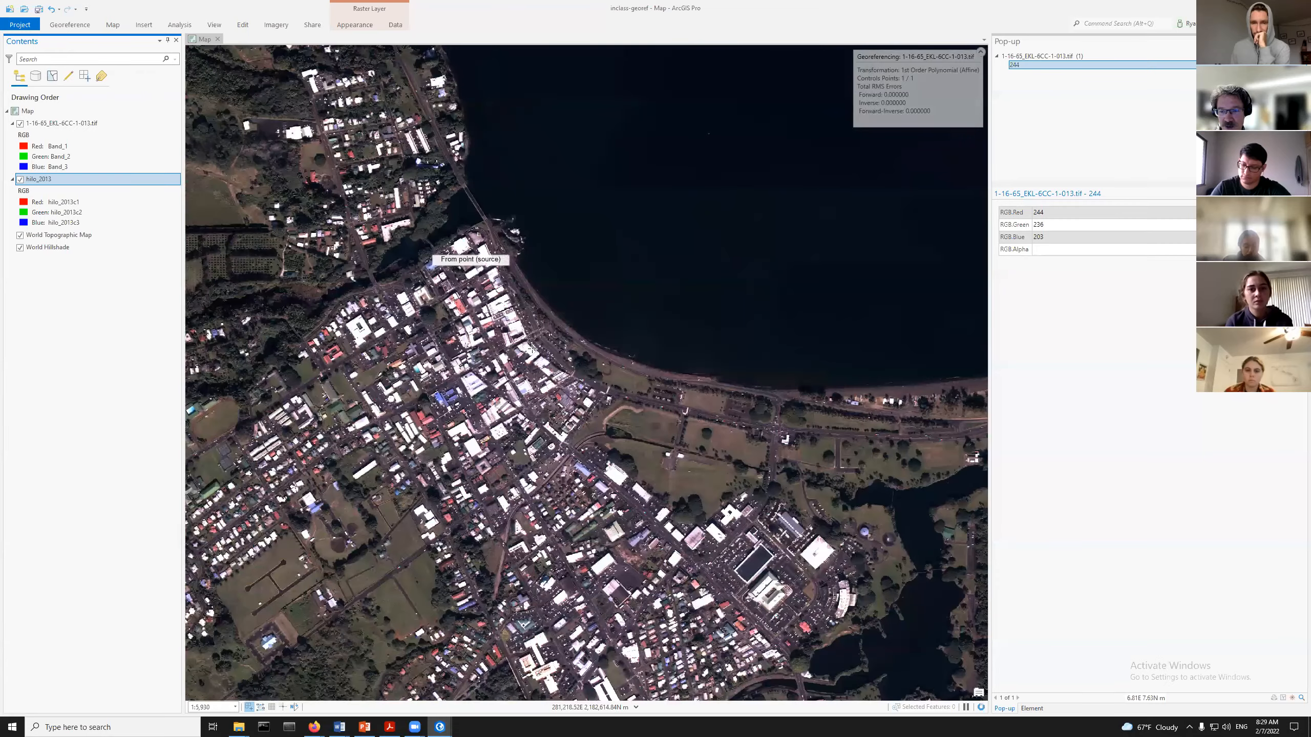
{"action": "scroll", "coordinate": [597, 332], "scroll_direction": "down", "scroll_amount": 4}
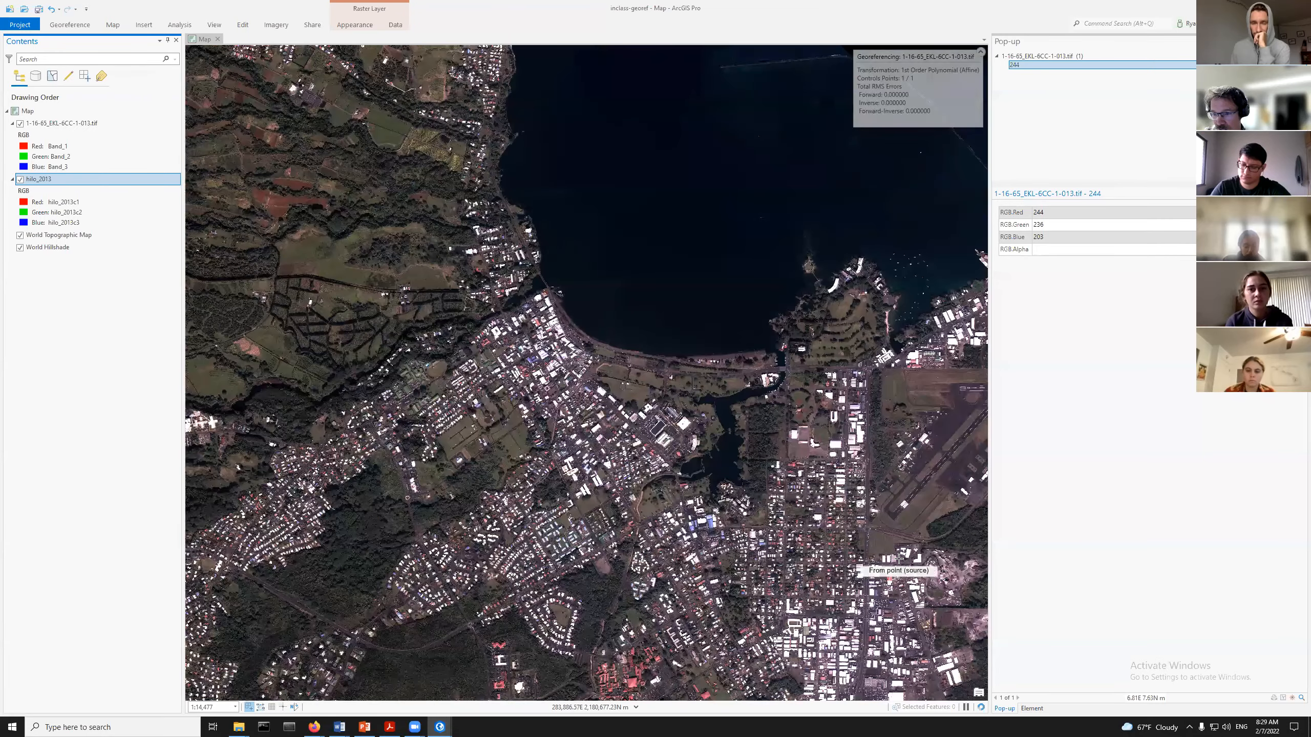
{"action": "scroll", "coordinate": [661, 459], "scroll_direction": "down", "scroll_amount": 4}
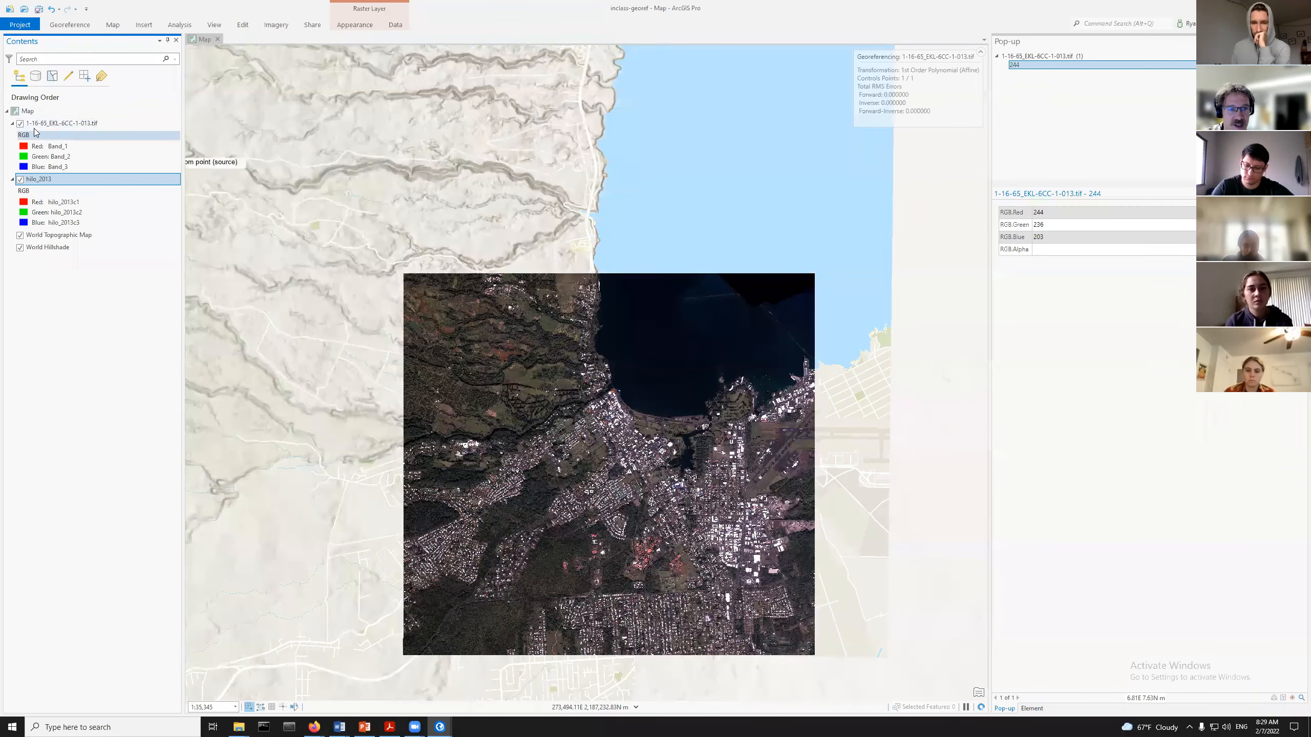
{"action": "scroll", "coordinate": [750, 498], "scroll_direction": "up", "scroll_amount": 6}
{"action": "scroll", "coordinate": [749, 495], "scroll_direction": "up", "scroll_amount": 4}
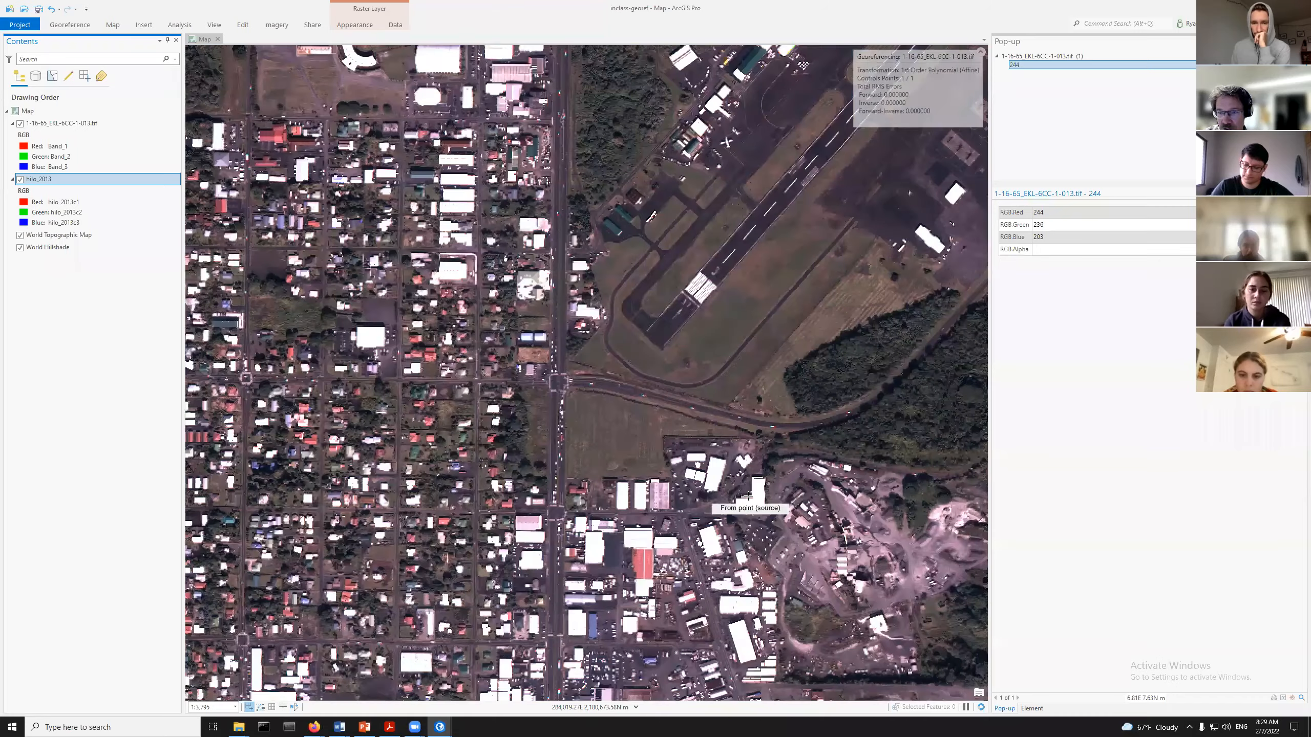
{"action": "scroll", "coordinate": [748, 496], "scroll_direction": "down", "scroll_amount": 4}
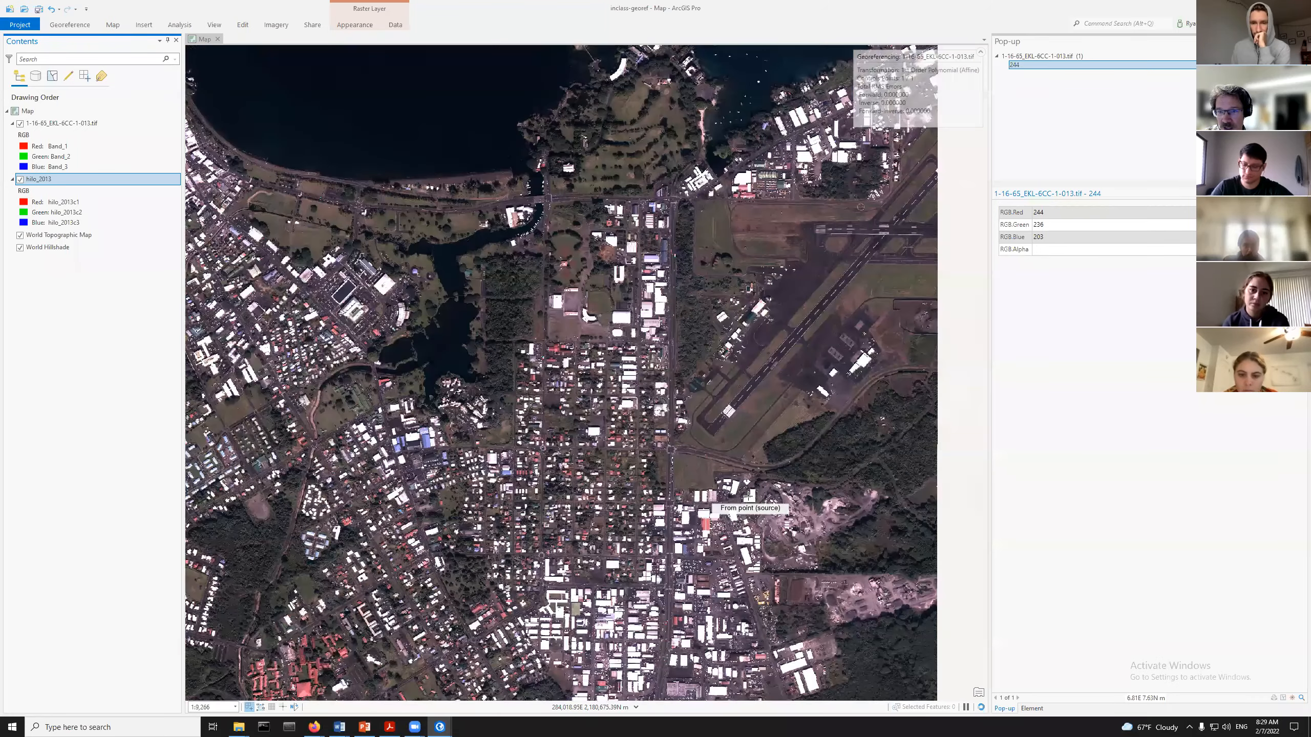
{"action": "scroll", "coordinate": [621, 466], "scroll_direction": "down", "scroll_amount": 4}
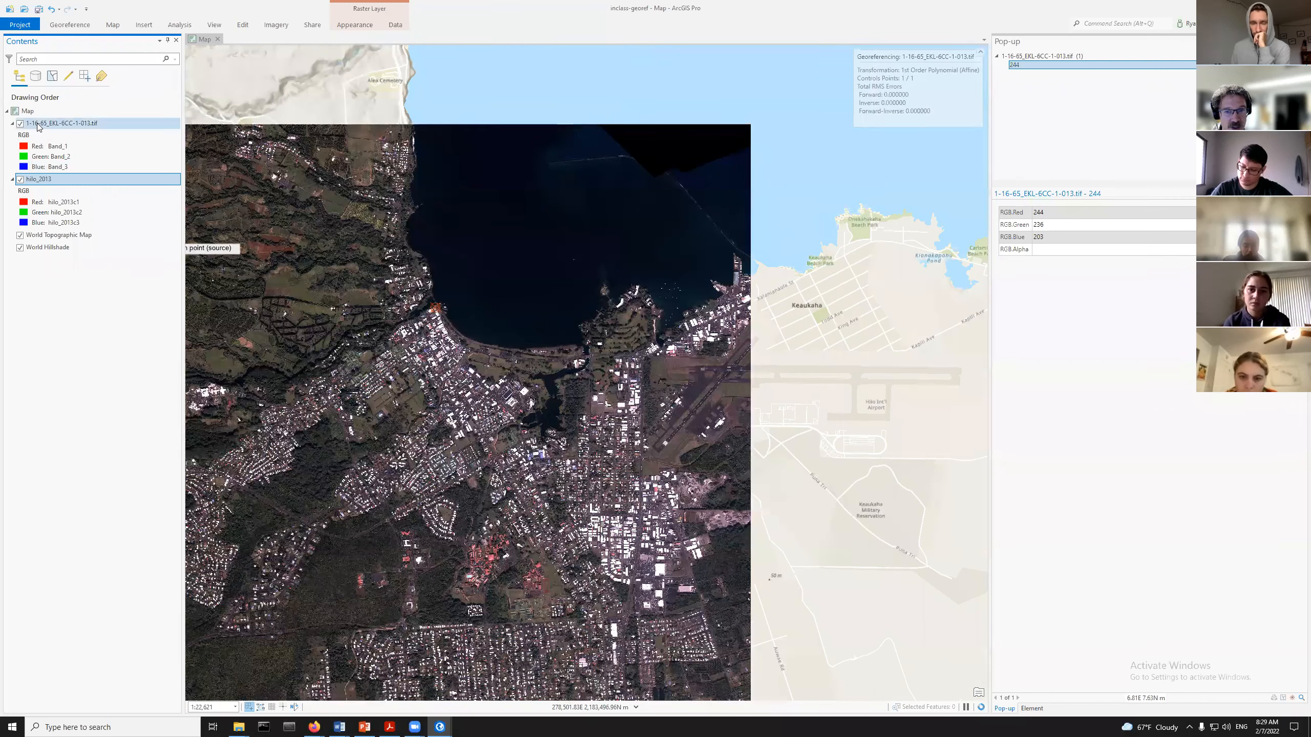
Zoom to the 1965 photo layer and examine the airport runway, street grid and river area for a second control point location
{"action": "right_click", "coordinate": [84, 124]}
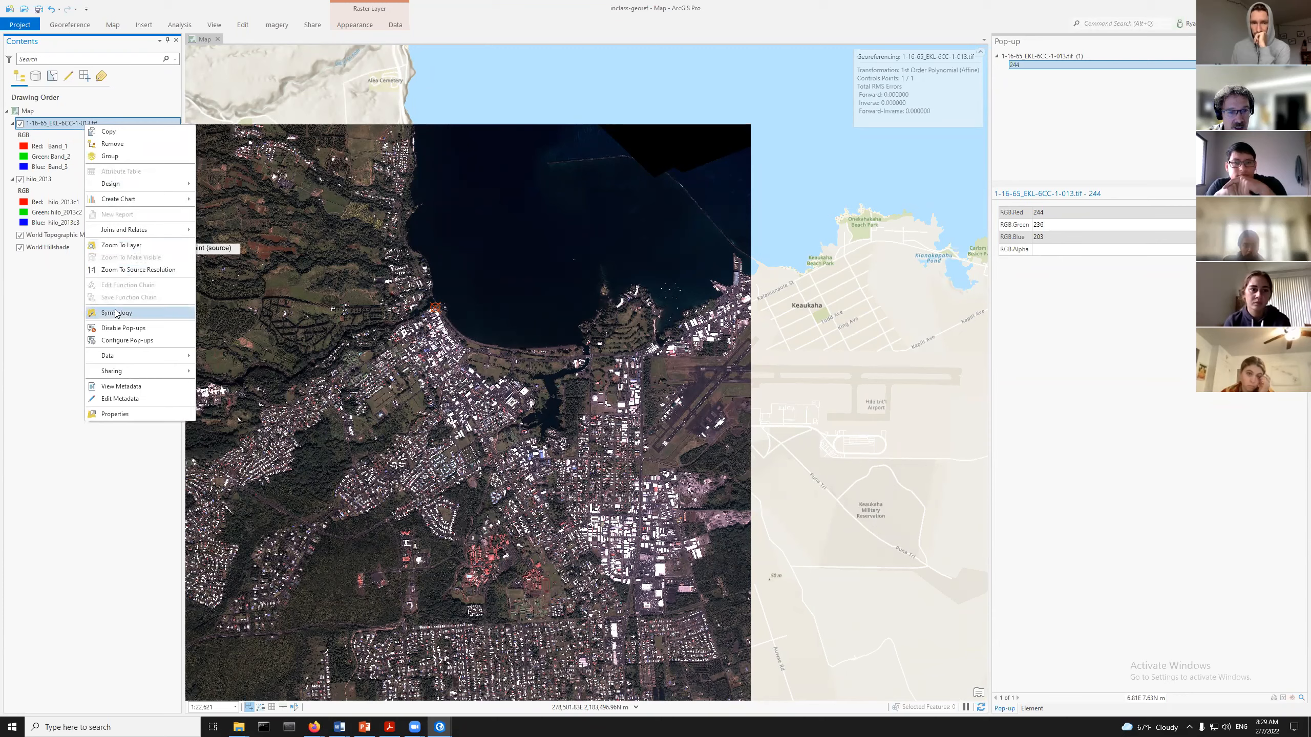
{"action": "left_click", "coordinate": [121, 245]}
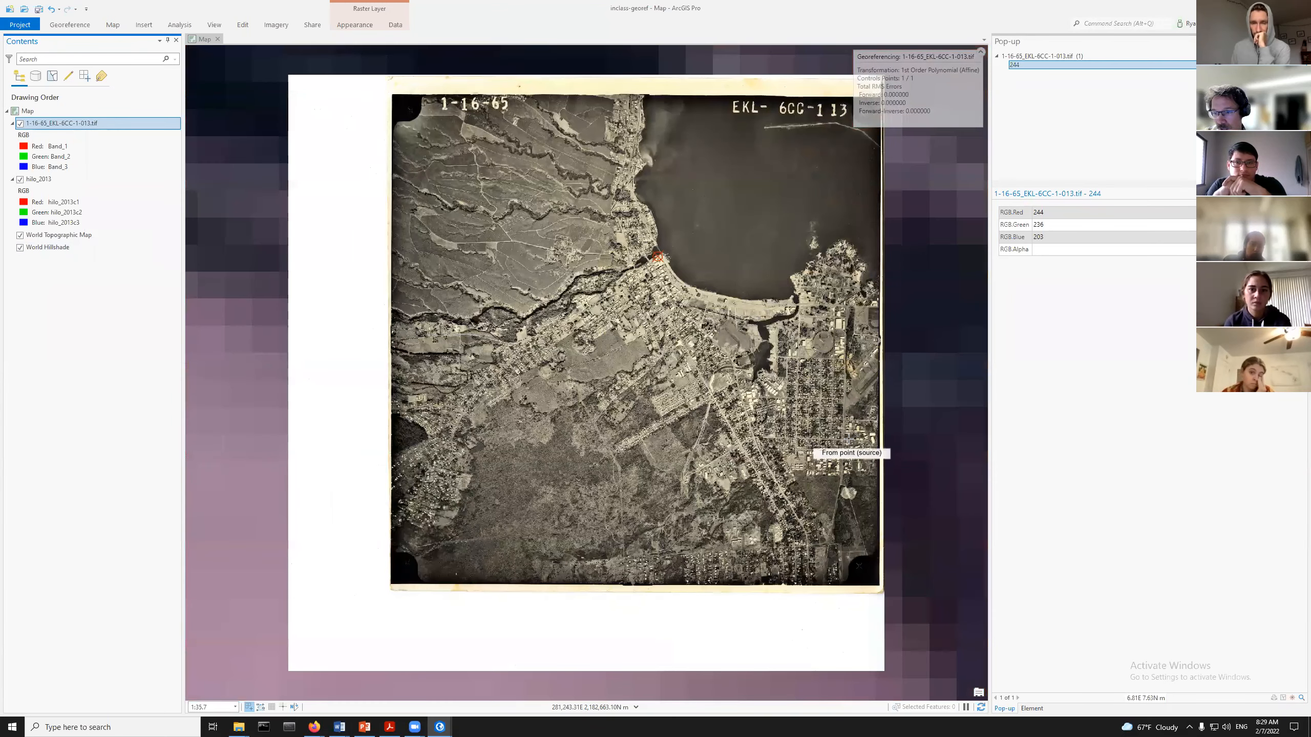
{"action": "scroll", "coordinate": [849, 441], "scroll_direction": "down", "scroll_amount": 2}
{"action": "scroll", "coordinate": [862, 409], "scroll_direction": "up", "scroll_amount": 8}
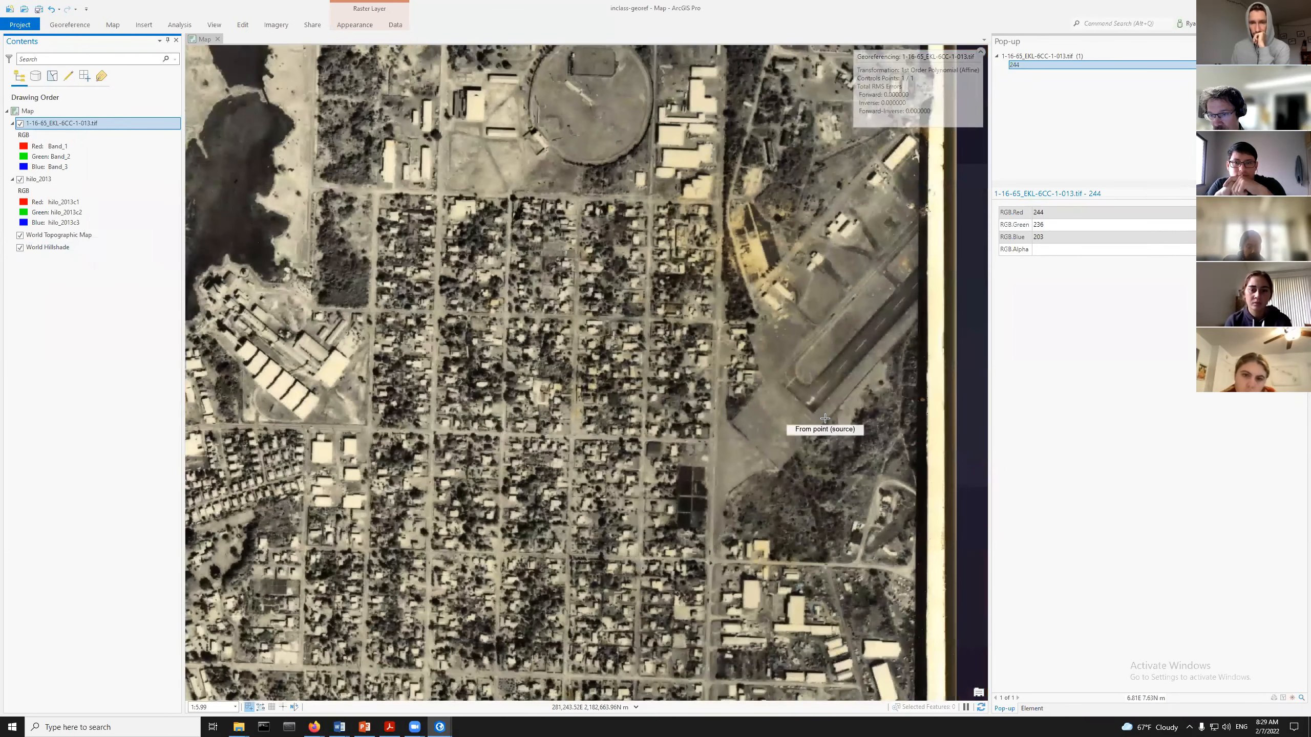
{"action": "scroll", "coordinate": [824, 418], "scroll_direction": "up", "scroll_amount": 5}
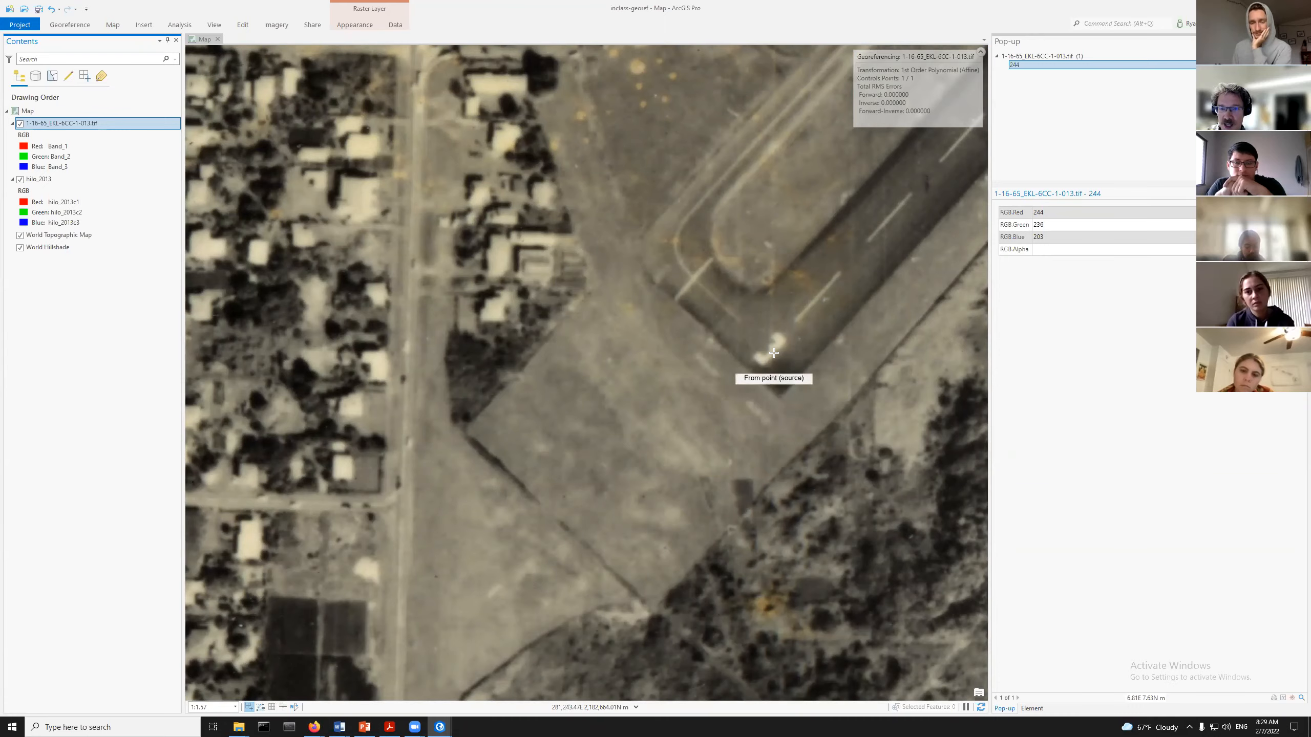
{"action": "scroll", "coordinate": [773, 353], "scroll_direction": "down", "scroll_amount": 3}
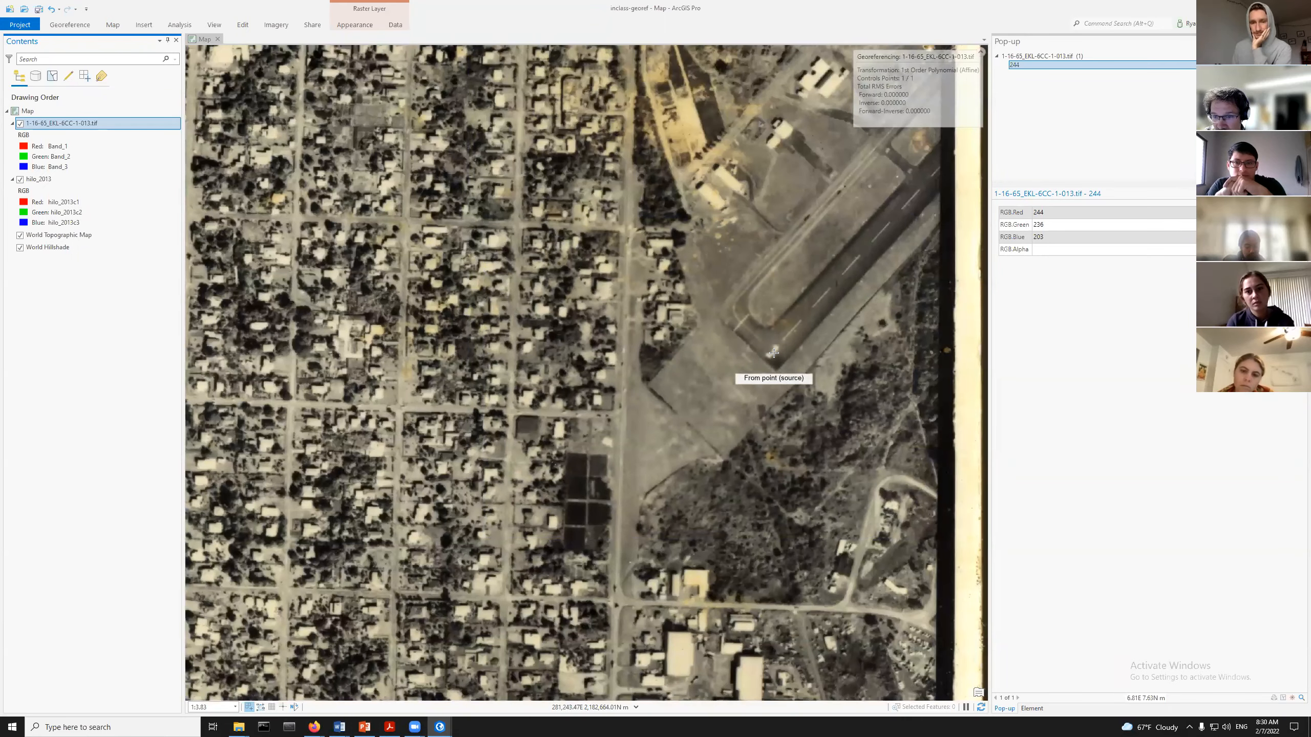
{"action": "scroll", "coordinate": [774, 353], "scroll_direction": "down", "scroll_amount": 3}
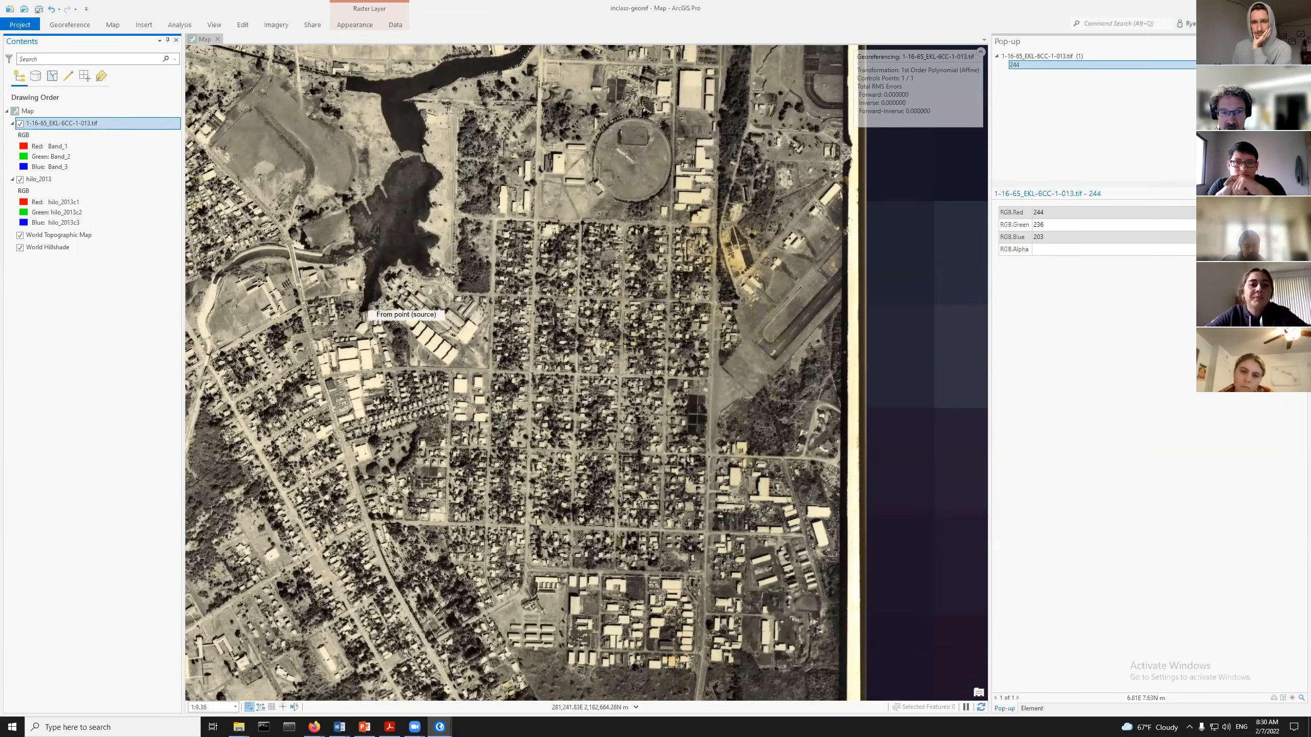
{"action": "scroll", "coordinate": [304, 256], "scroll_direction": "up", "scroll_amount": 3}
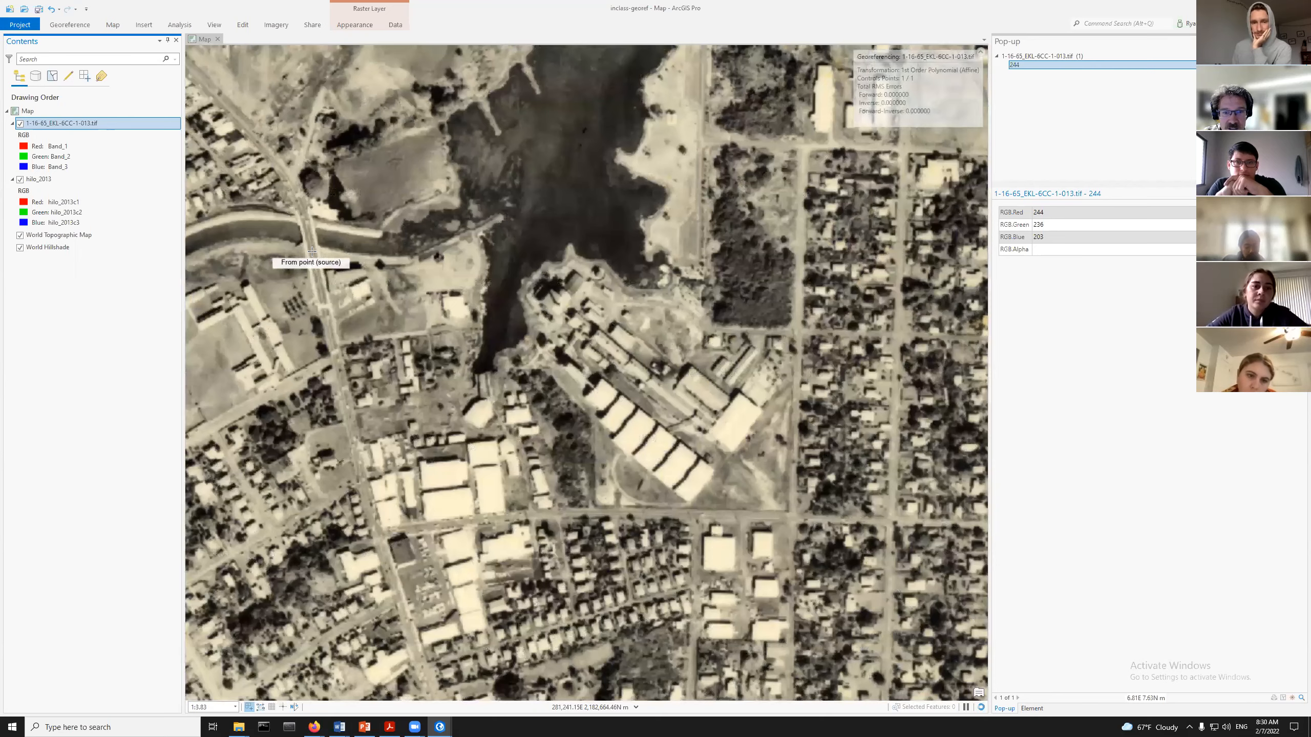
{"action": "scroll", "coordinate": [307, 258], "scroll_direction": "down", "scroll_amount": 4}
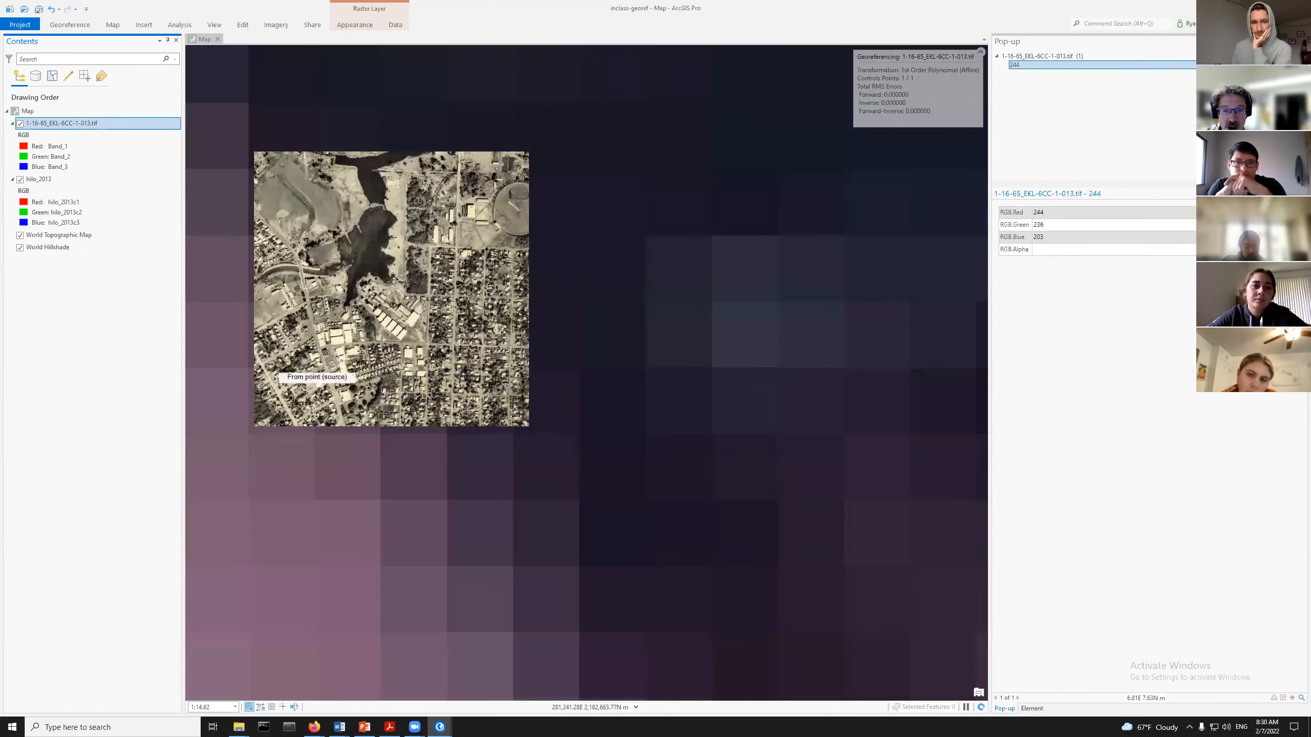
{"action": "scroll", "coordinate": [465, 345], "scroll_direction": "down", "scroll_amount": 1}
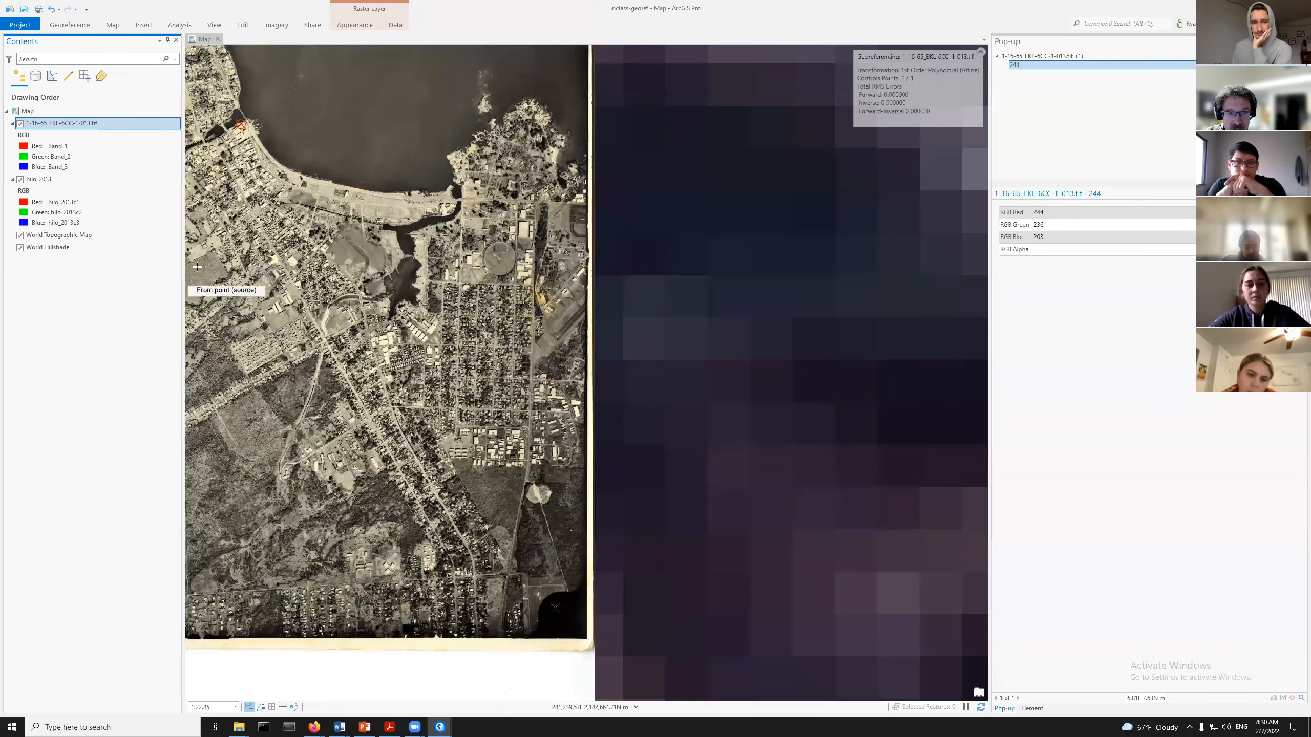
Zoom to the hilo_2013 layer and examine the red-roofed campus buildings up close as a control point location
{"action": "right_click", "coordinate": [39, 180]}
{"action": "left_click", "coordinate": [41, 182]}
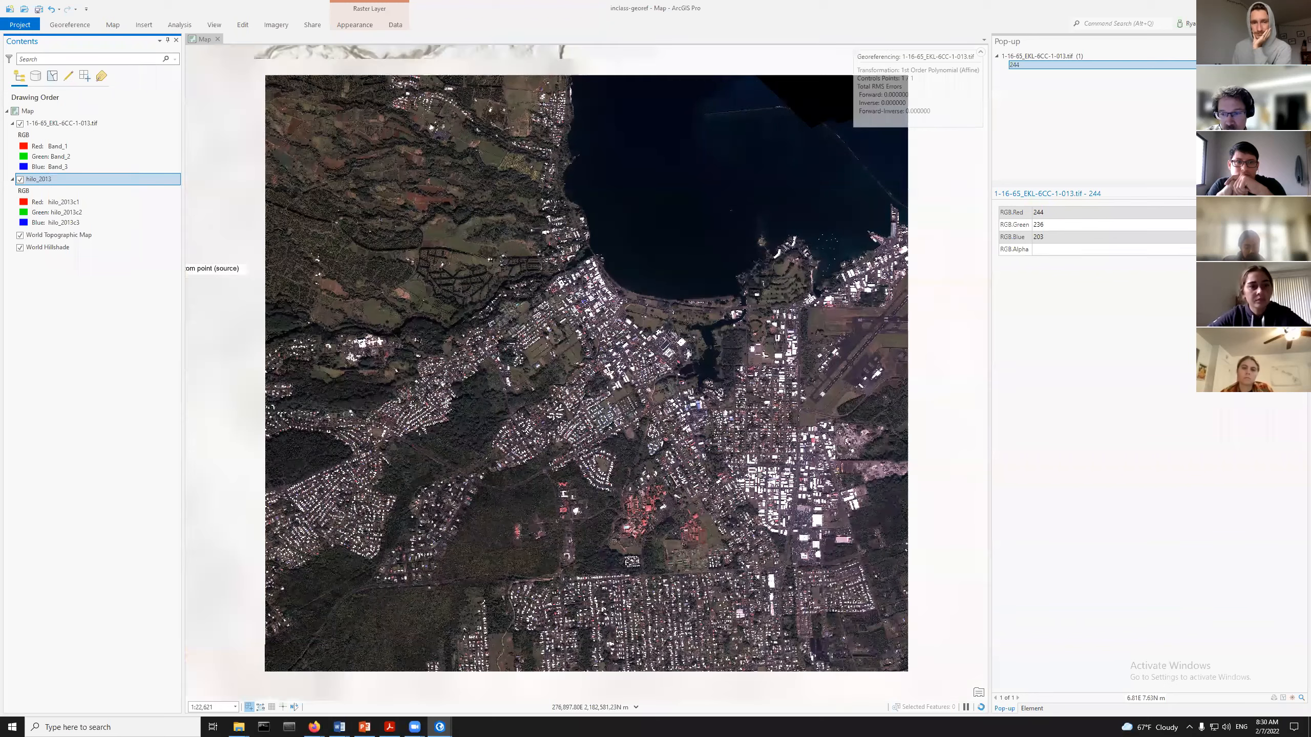
{"action": "scroll", "coordinate": [656, 504], "scroll_direction": "up", "scroll_amount": 4}
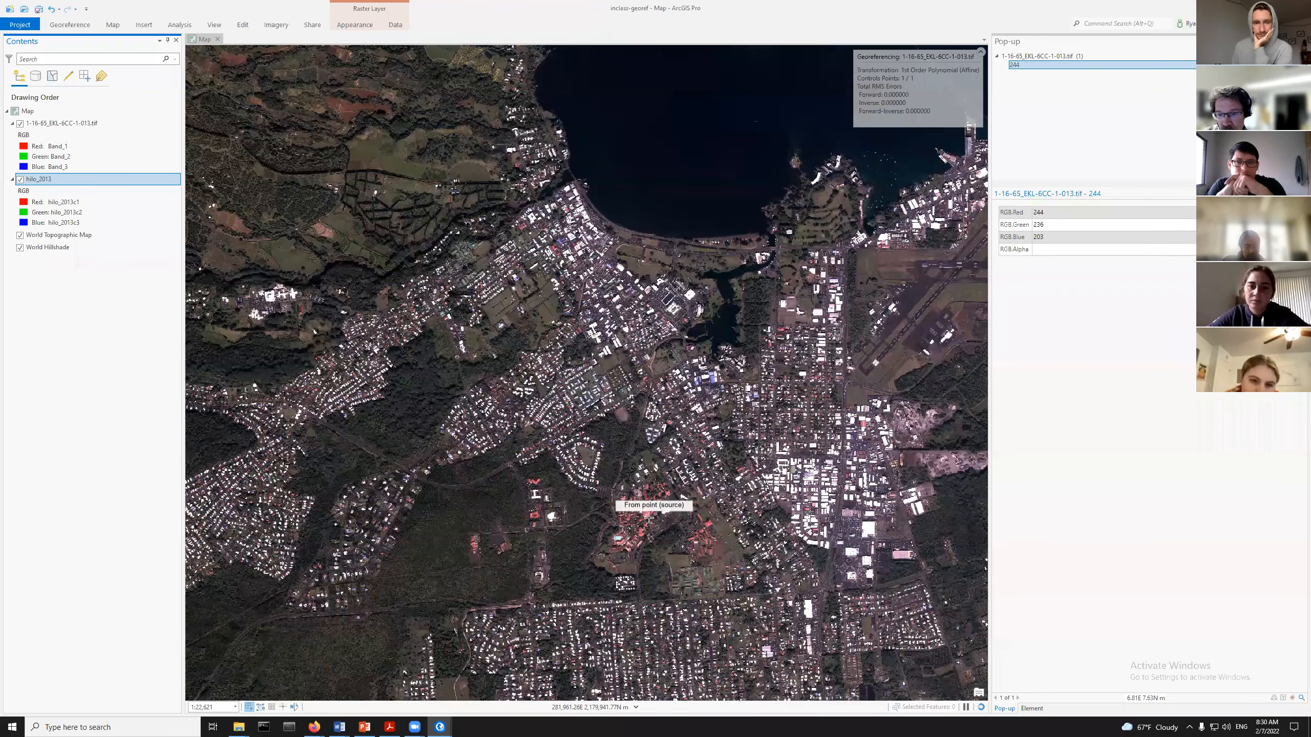
{"action": "scroll", "coordinate": [659, 531], "scroll_direction": "up", "scroll_amount": 3}
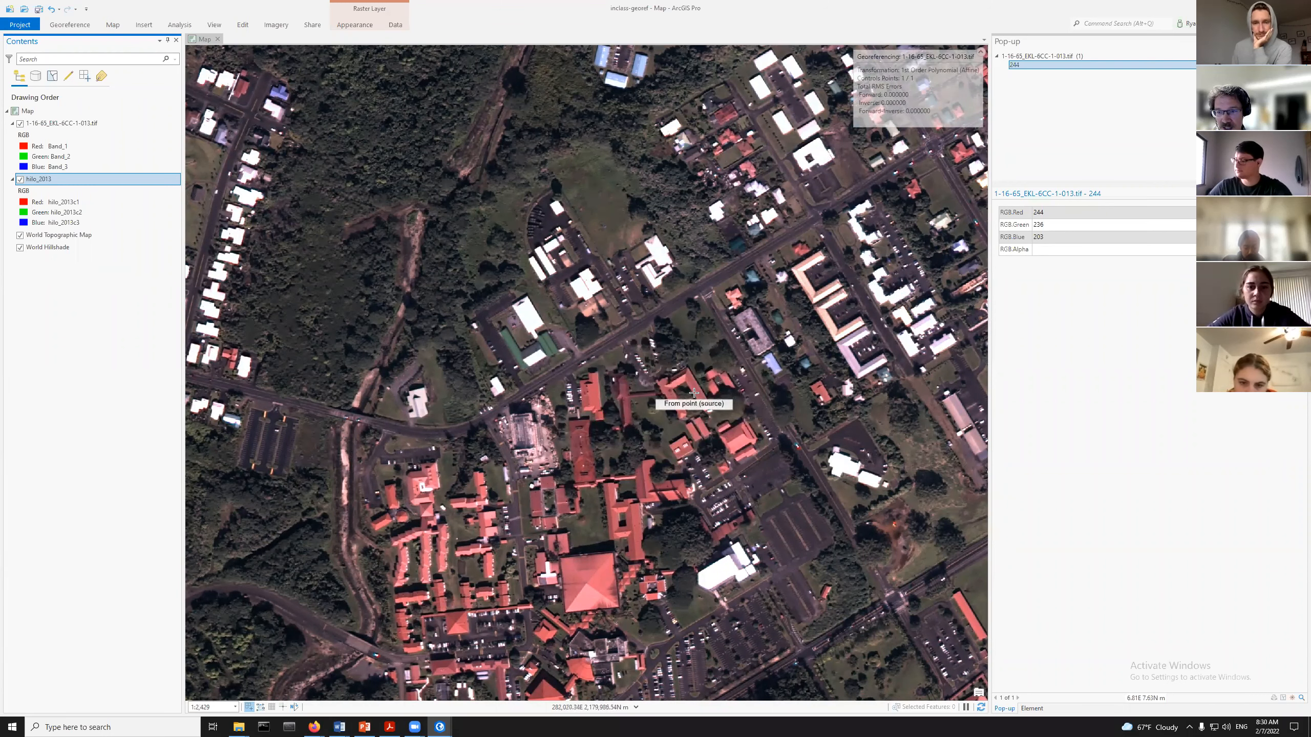
{"action": "scroll", "coordinate": [693, 392], "scroll_direction": "up", "scroll_amount": 3}
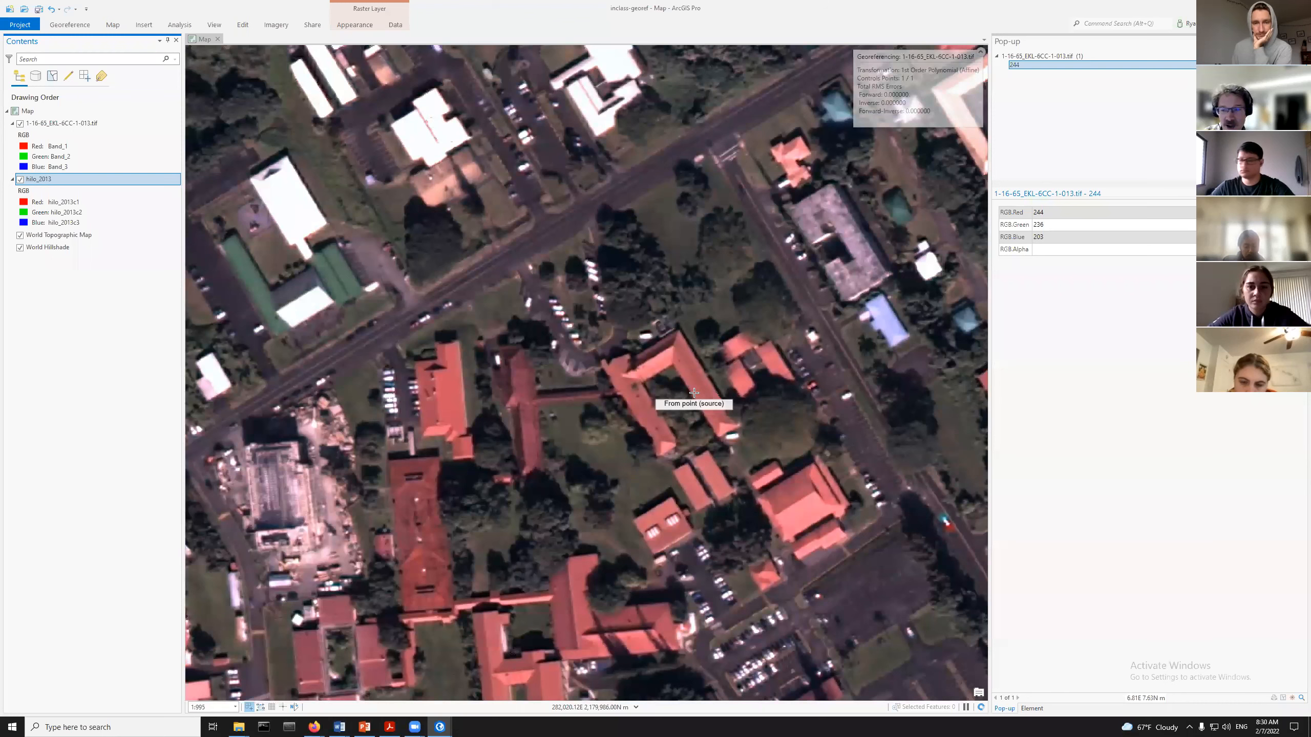
Zoom to the 1965 photo layer and place the source point at the northern outer corner of the U-shaped campus building
{"action": "right_click", "coordinate": [60, 124]}
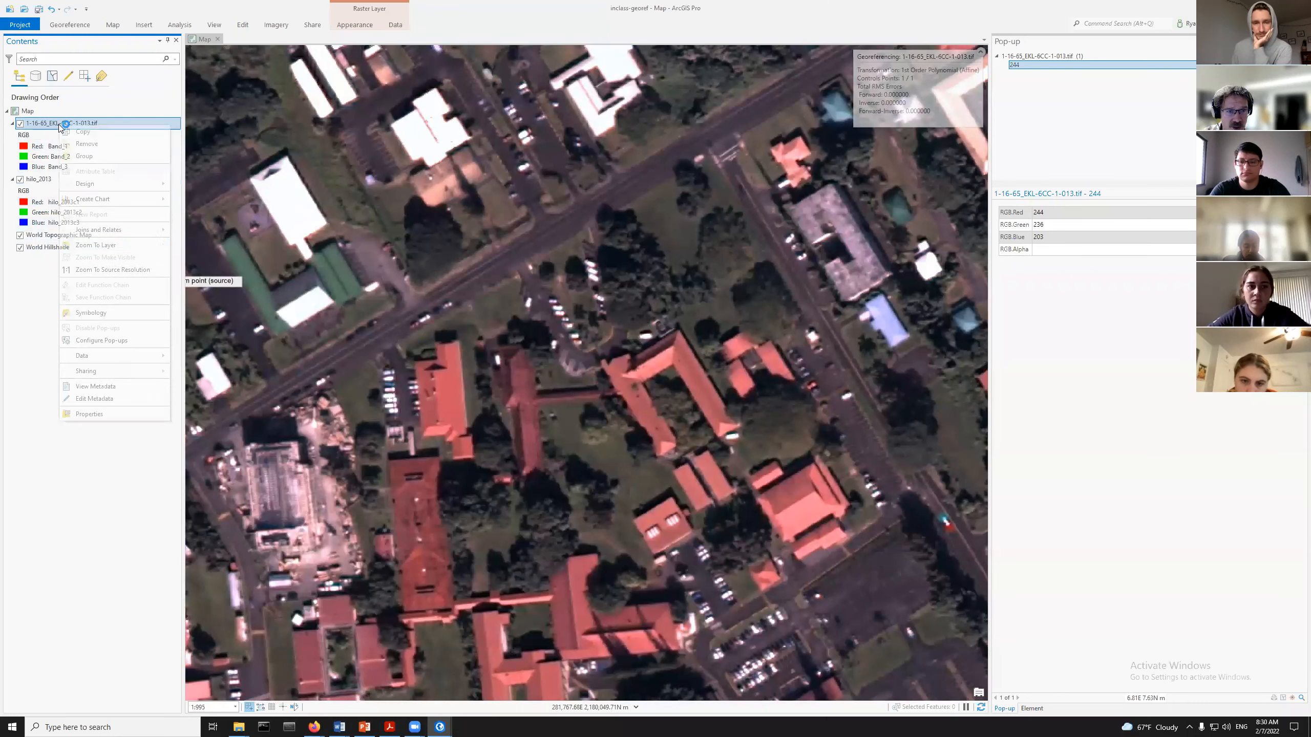
{"action": "left_click", "coordinate": [96, 246]}
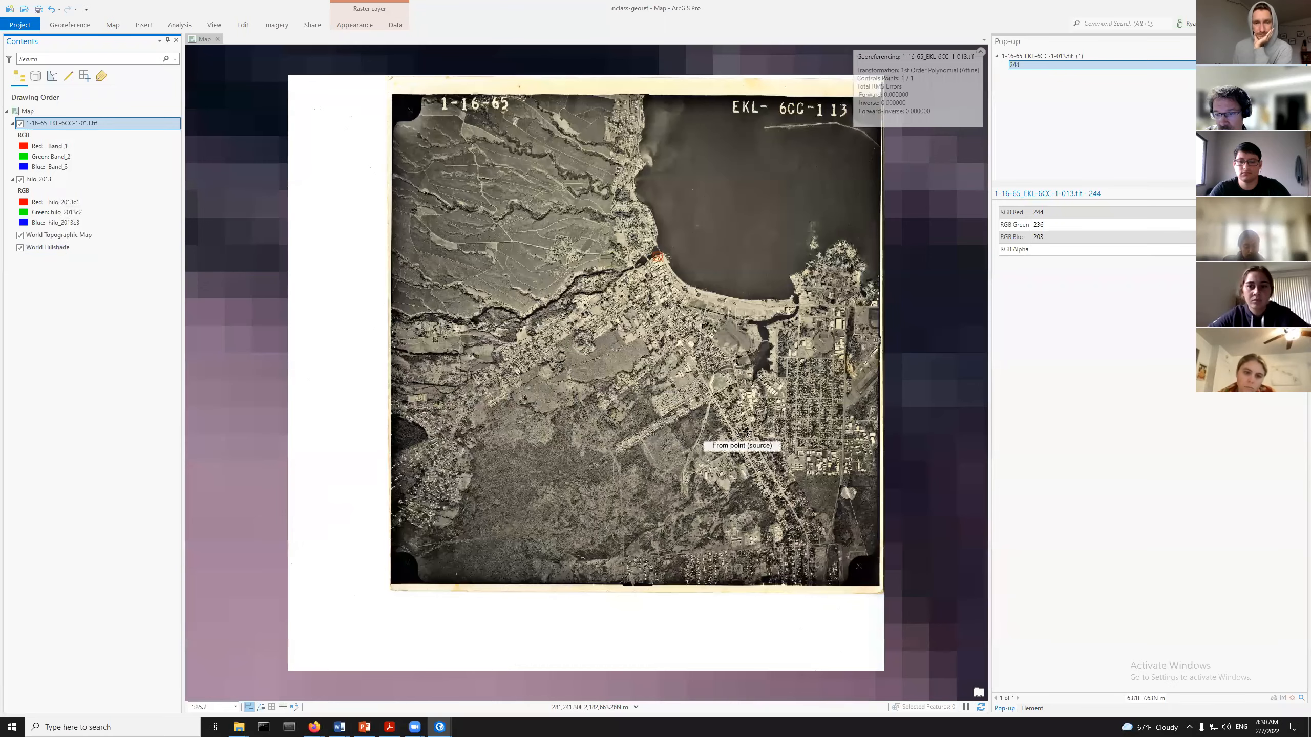
{"action": "scroll", "coordinate": [748, 427], "scroll_direction": "up", "scroll_amount": 4}
{"action": "scroll", "coordinate": [614, 623], "scroll_direction": "up", "scroll_amount": 3}
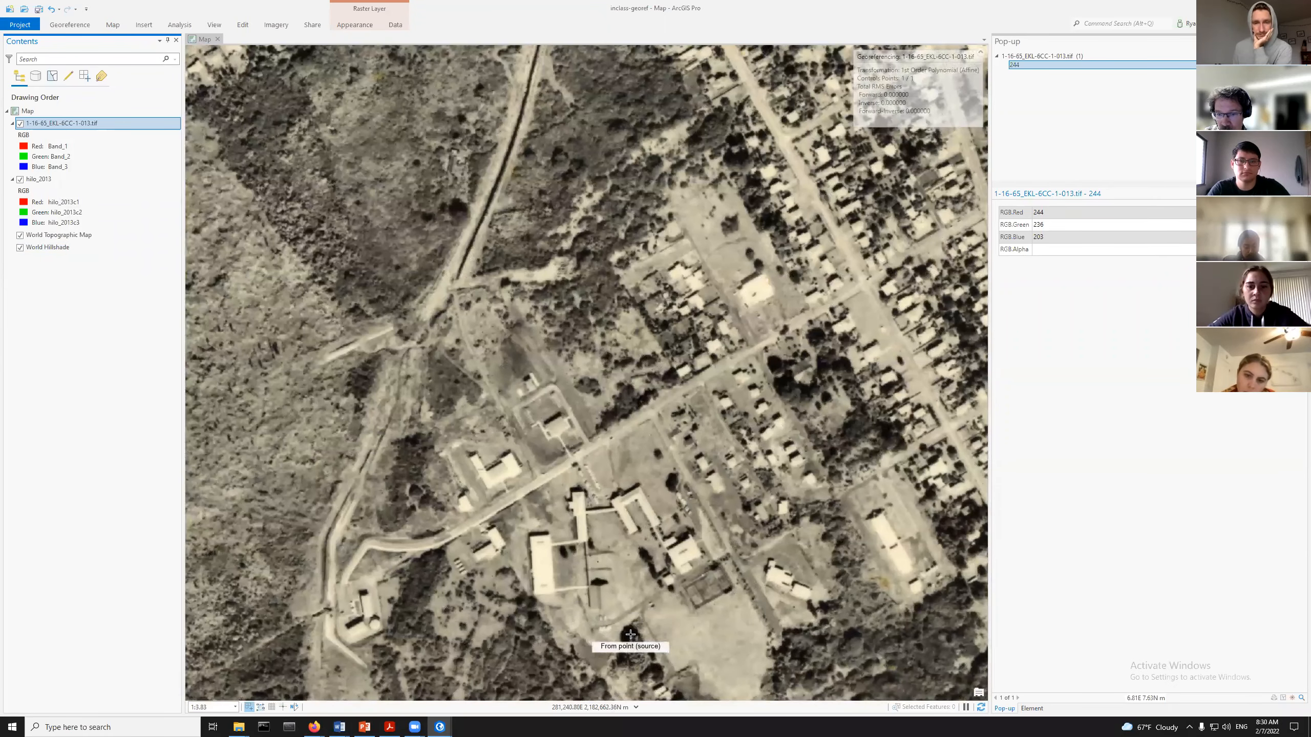
{"action": "scroll", "coordinate": [636, 560], "scroll_direction": "up", "scroll_amount": 3}
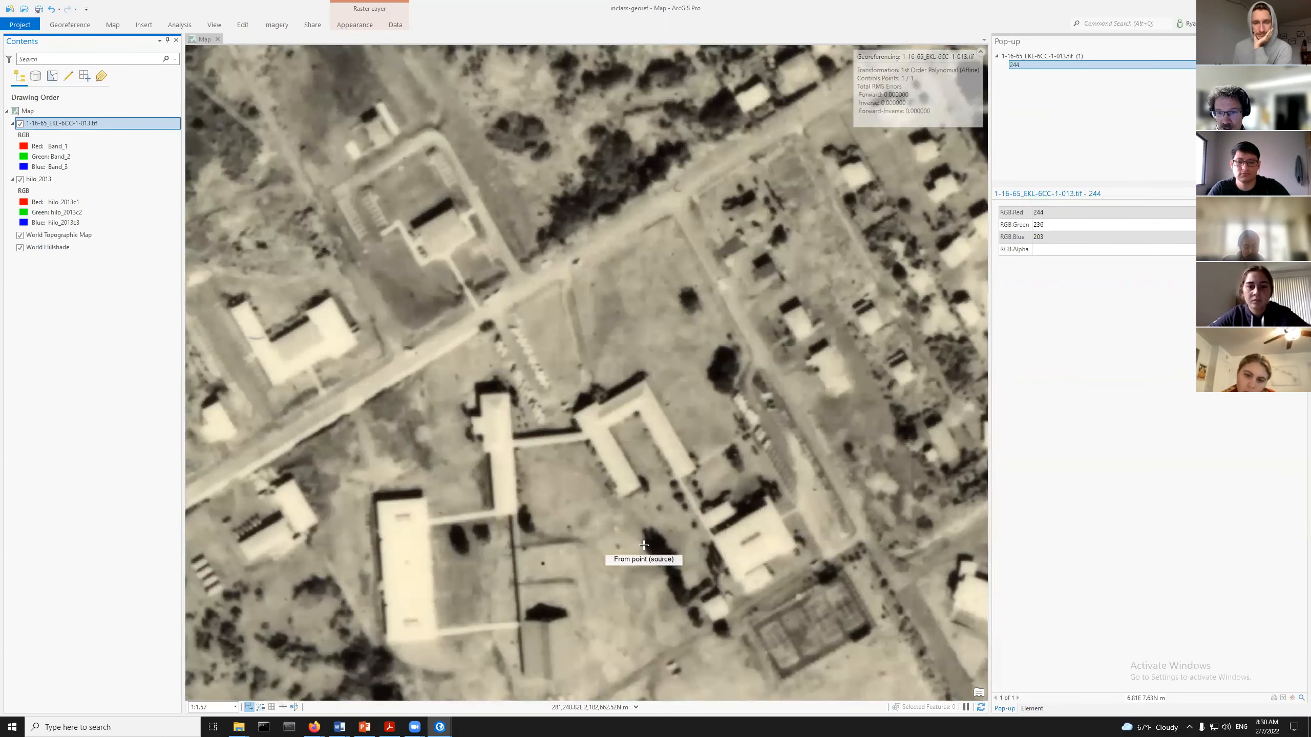
{"action": "scroll", "coordinate": [643, 547], "scroll_direction": "up", "scroll_amount": 2}
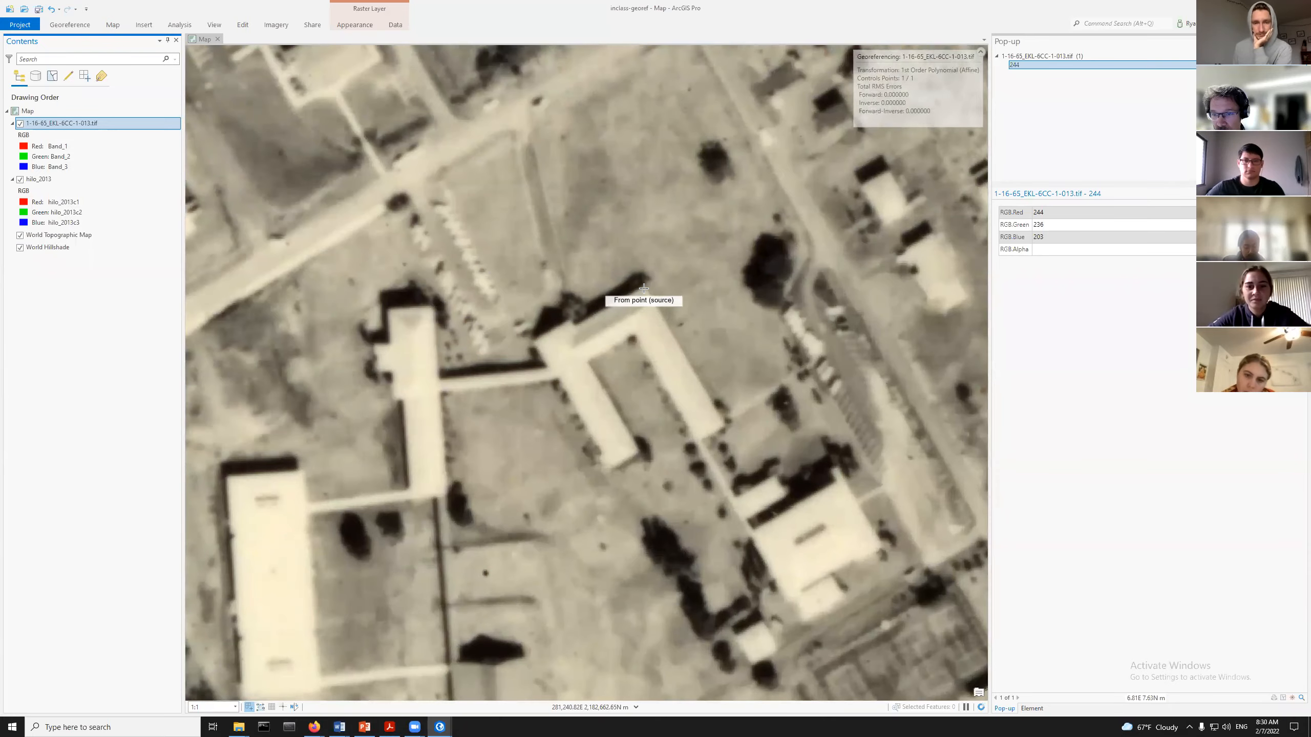
{"action": "scroll", "coordinate": [644, 288], "scroll_direction": "up", "scroll_amount": 2}
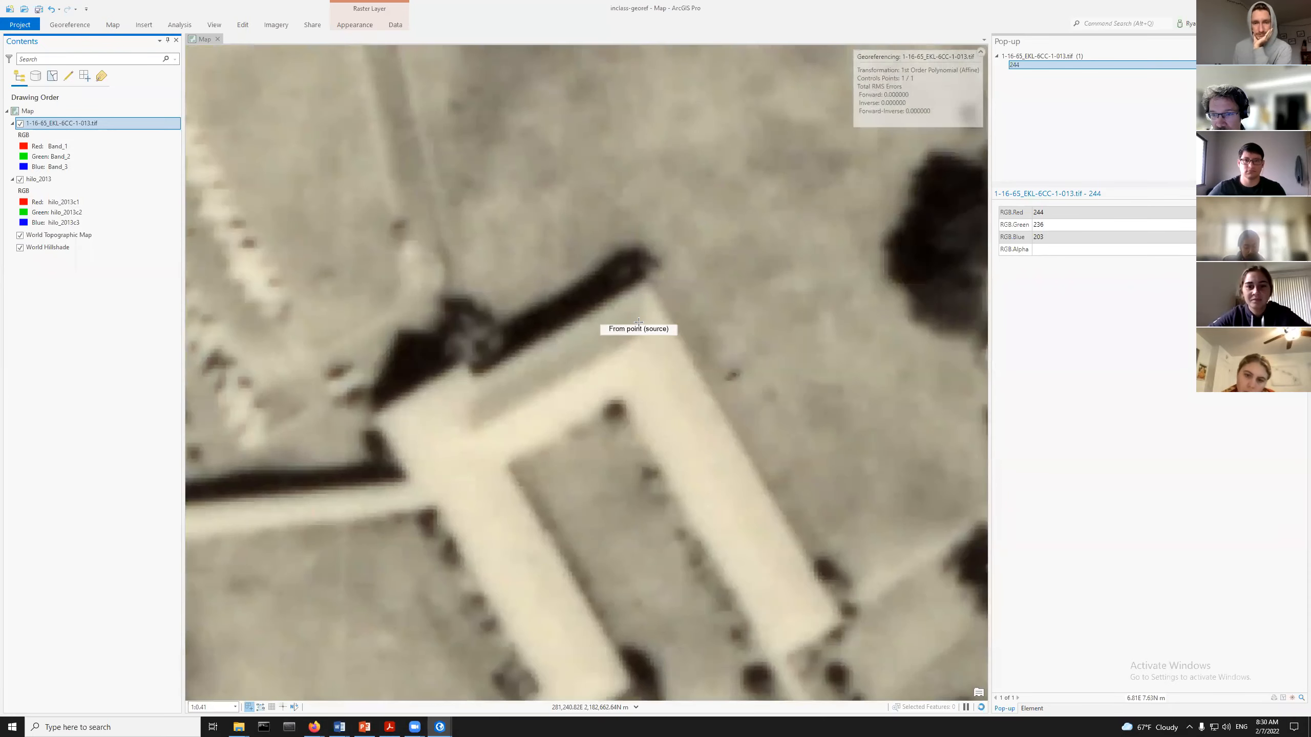
{"action": "left_click", "coordinate": [644, 281]}
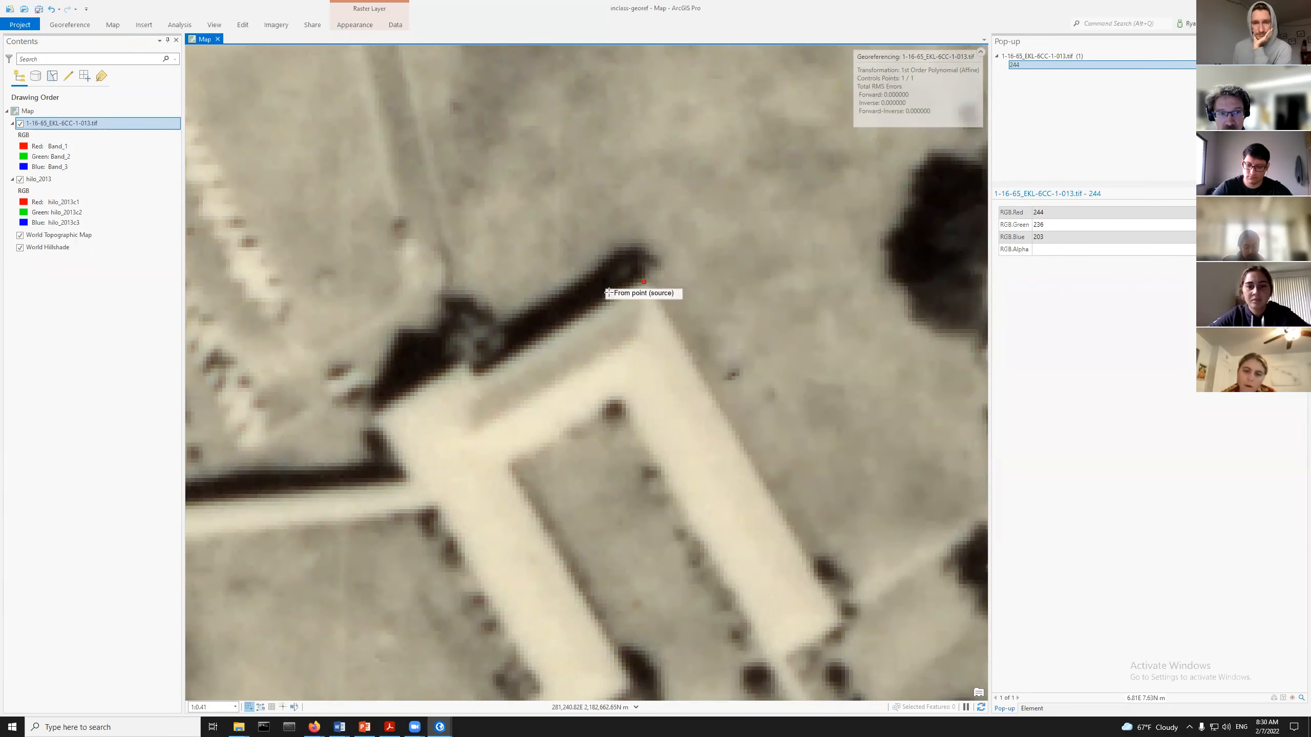
Zoom to the hilo_2013 layer and place the target point on the northern outer roof corner of the red-roofed U-shaped building
{"action": "left_click", "coordinate": [51, 180]}
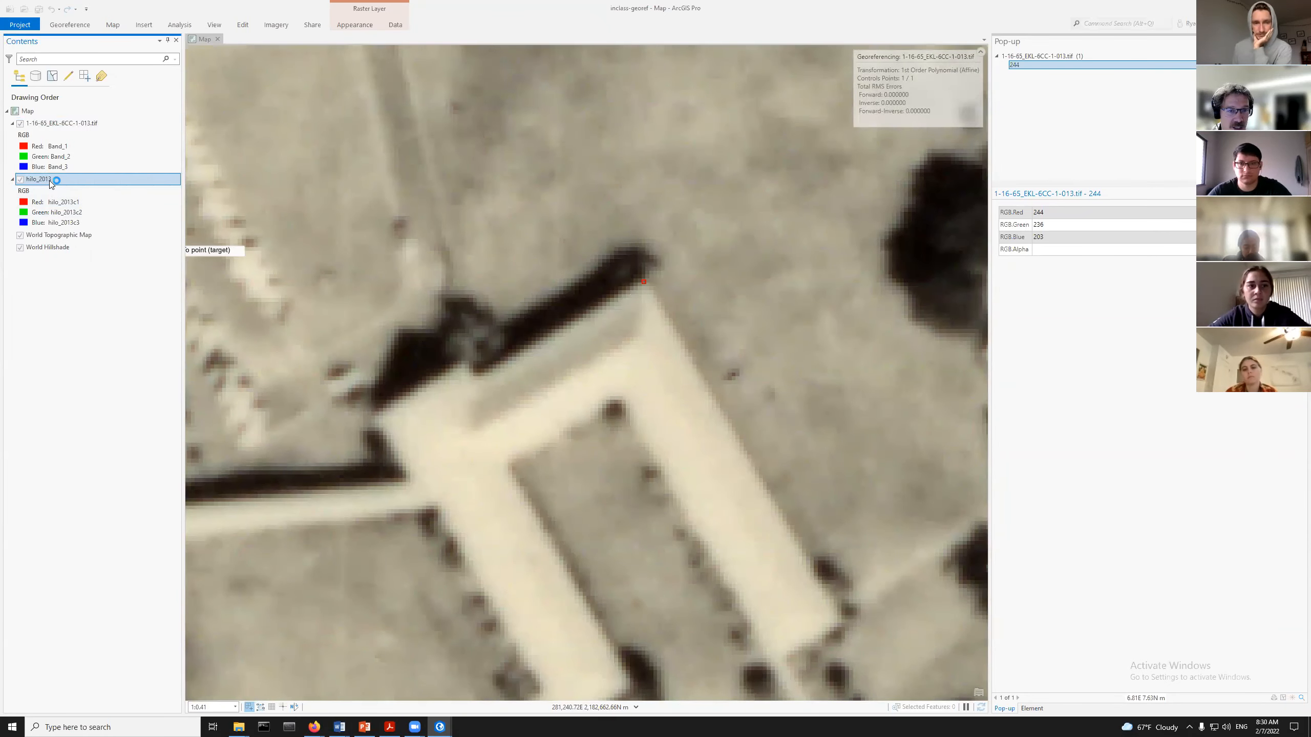
{"action": "right_click", "coordinate": [51, 183]}
{"action": "left_click", "coordinate": [76, 184]}
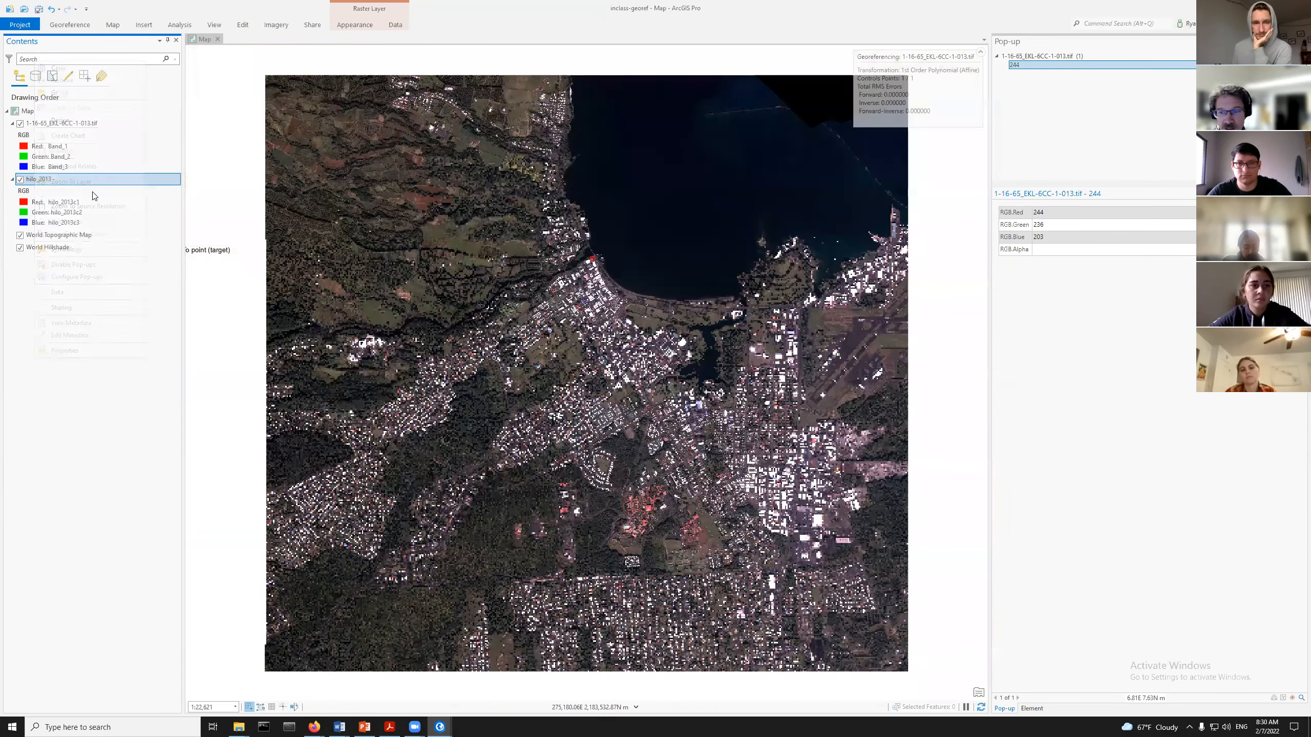
{"action": "scroll", "coordinate": [645, 540], "scroll_direction": "up", "scroll_amount": 5}
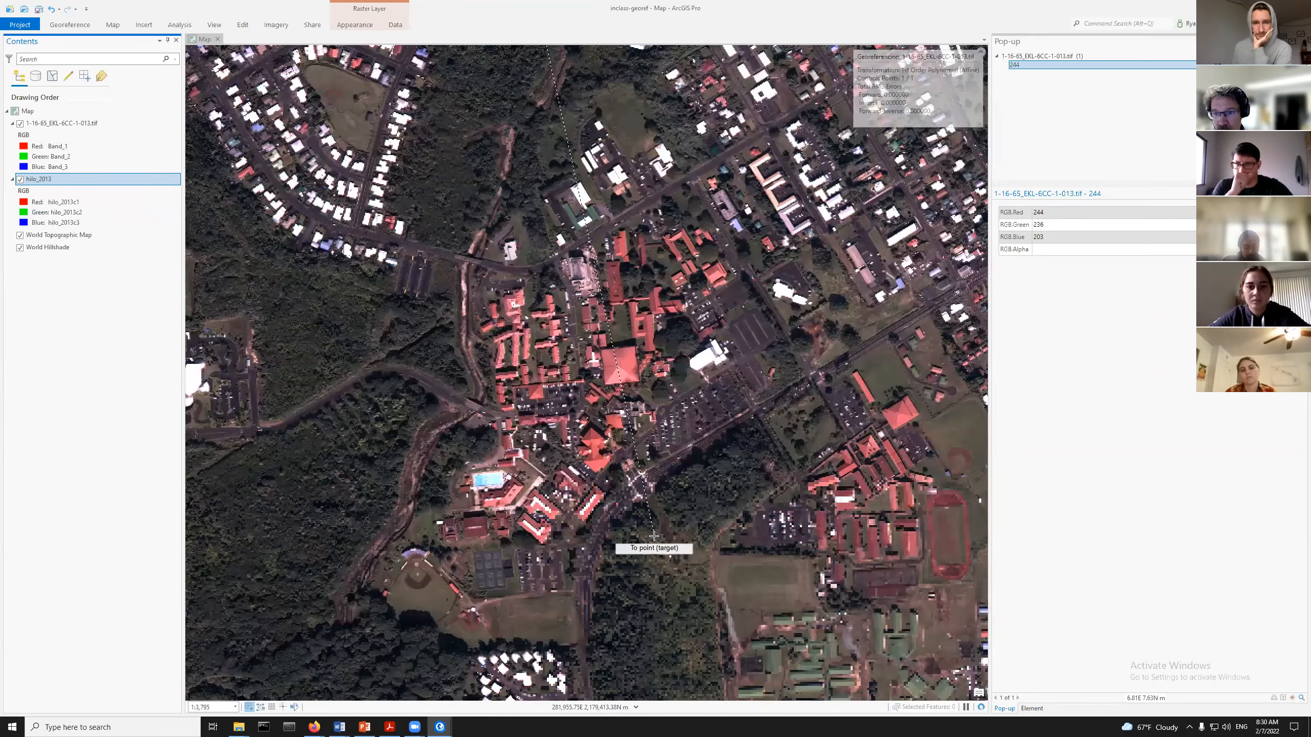
{"action": "scroll", "coordinate": [607, 227], "scroll_direction": "up", "scroll_amount": 2}
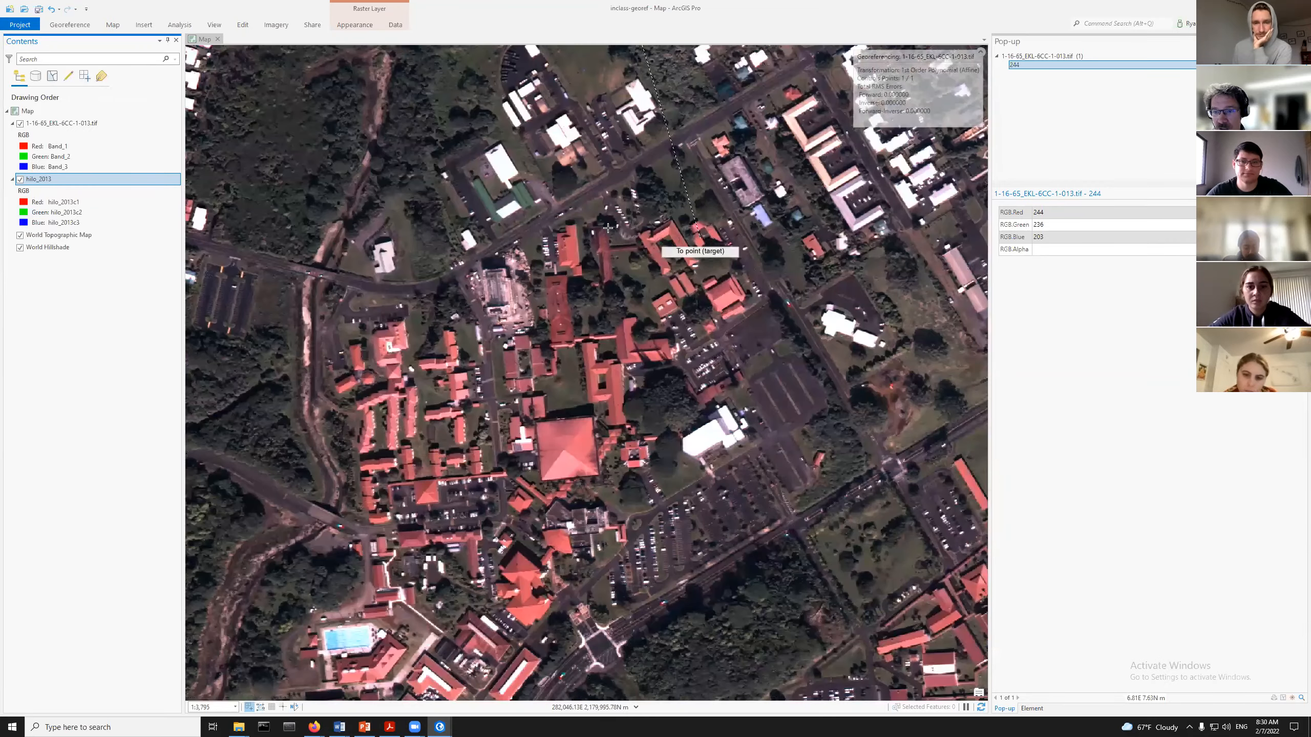
{"action": "scroll", "coordinate": [608, 228], "scroll_direction": "up", "scroll_amount": 8}
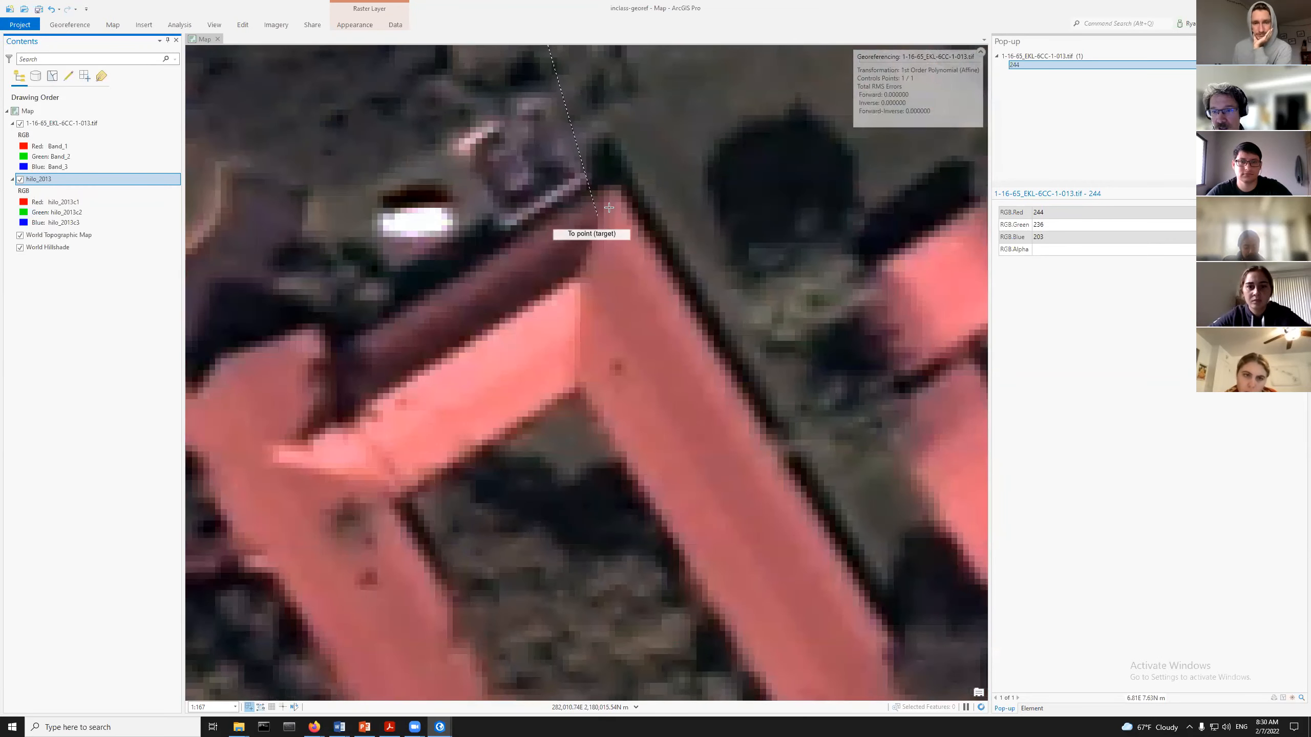
{"action": "left_click", "coordinate": [612, 187]}
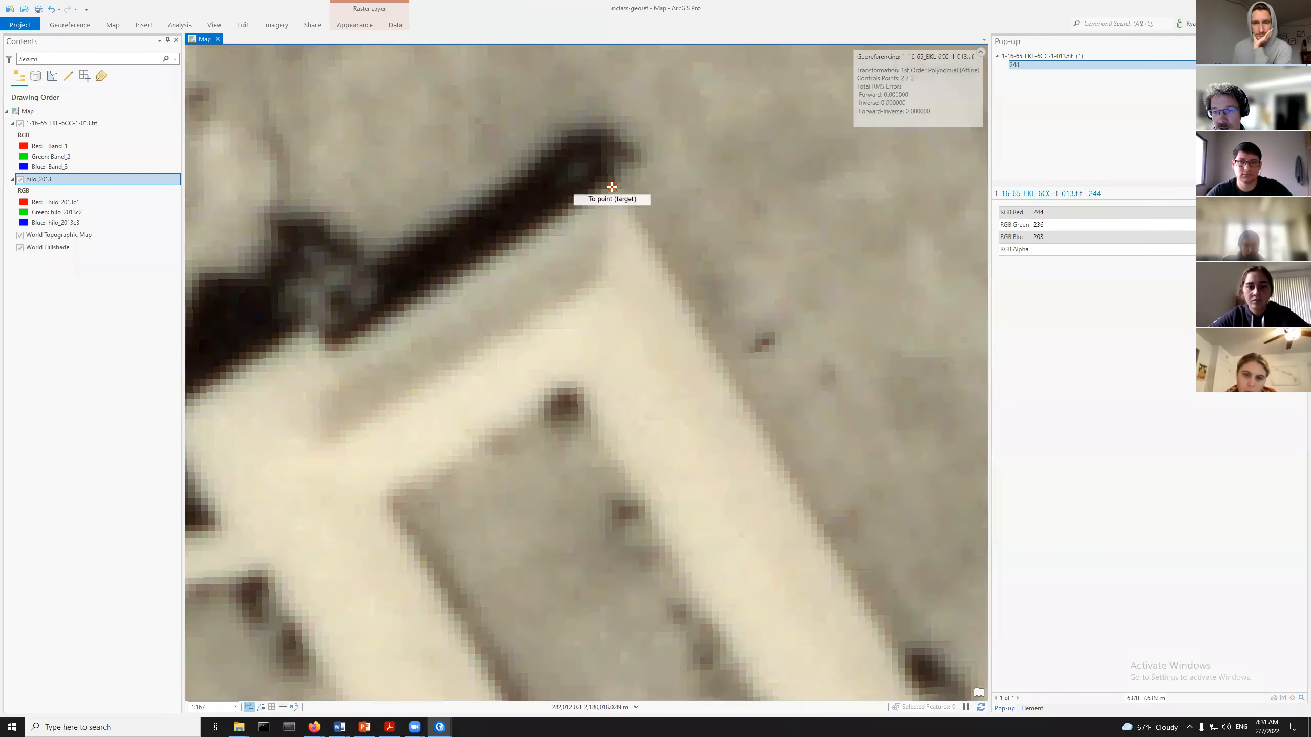
Inspect the overall position of the 1965 photo relative to the 2013 image and the basemap
{"action": "scroll", "coordinate": [611, 329], "scroll_direction": "down", "scroll_amount": 8}
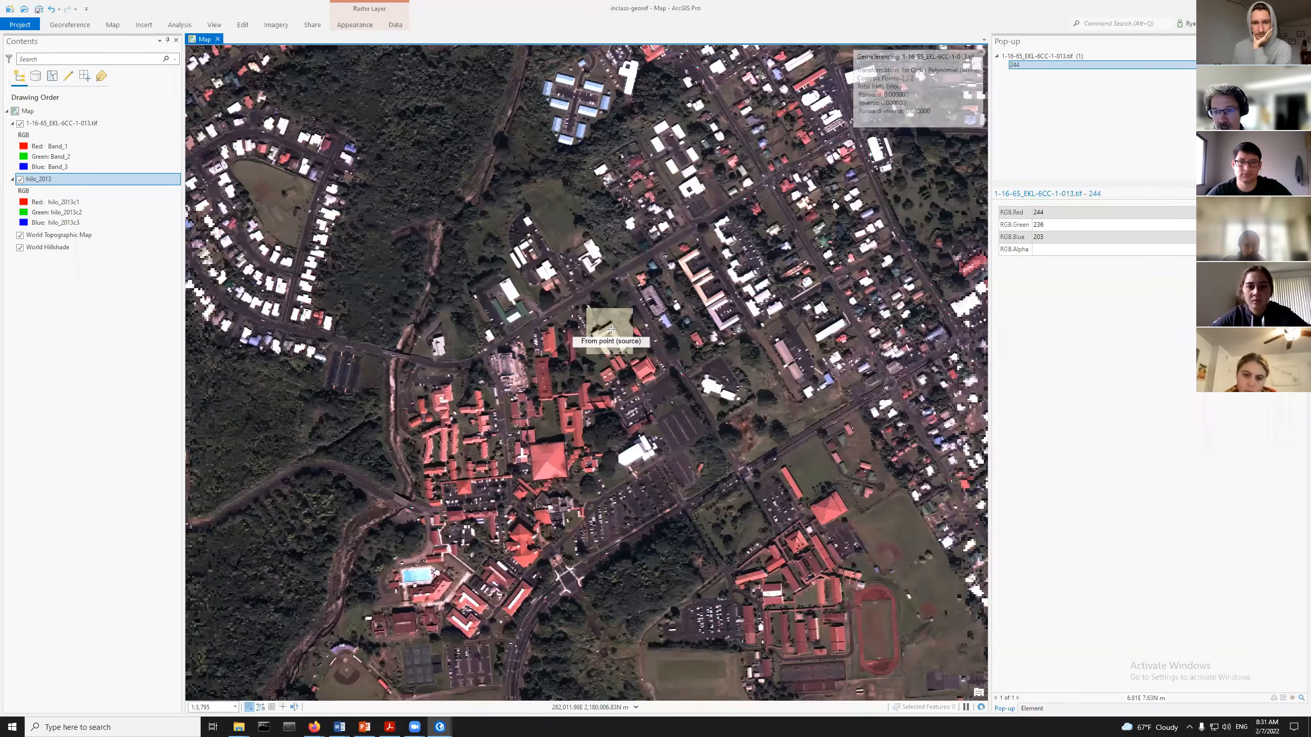
{"action": "scroll", "coordinate": [611, 329], "scroll_direction": "down", "scroll_amount": 2}
{"action": "scroll", "coordinate": [611, 328], "scroll_direction": "down", "scroll_amount": 2}
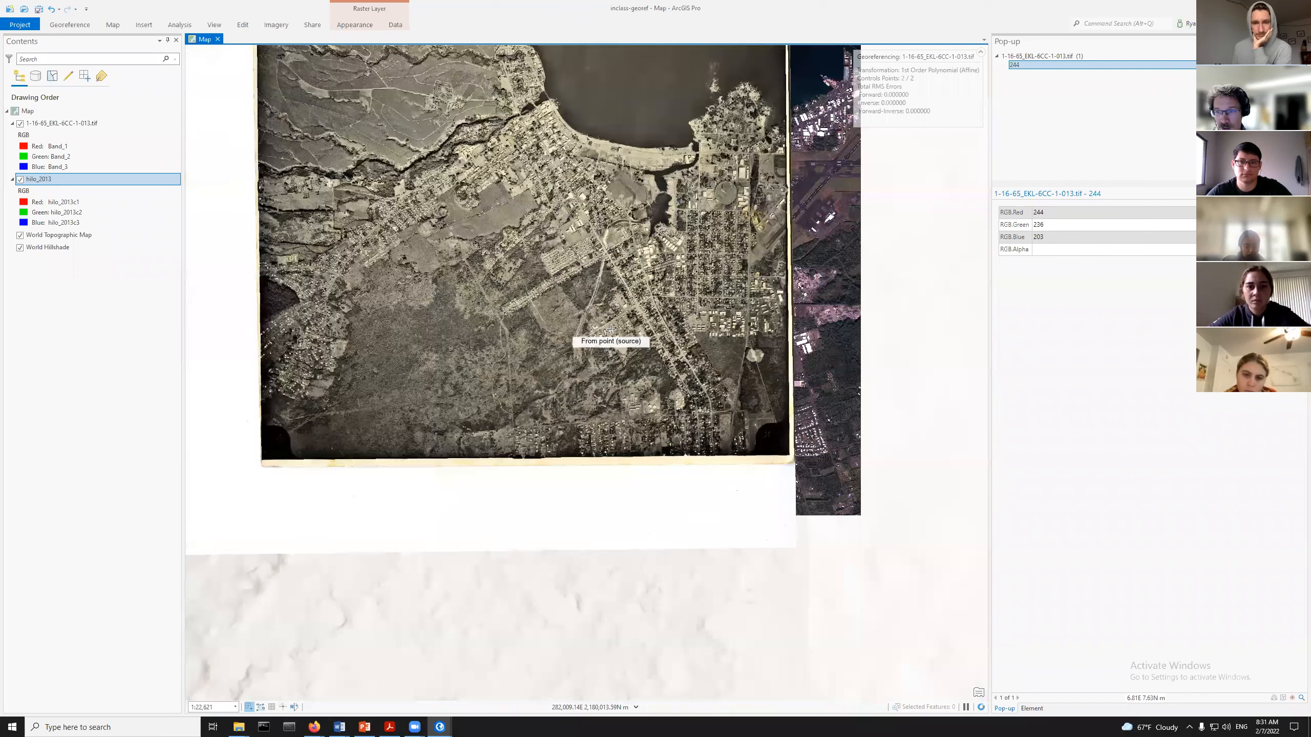
{"action": "scroll", "coordinate": [610, 329], "scroll_direction": "down", "scroll_amount": 2}
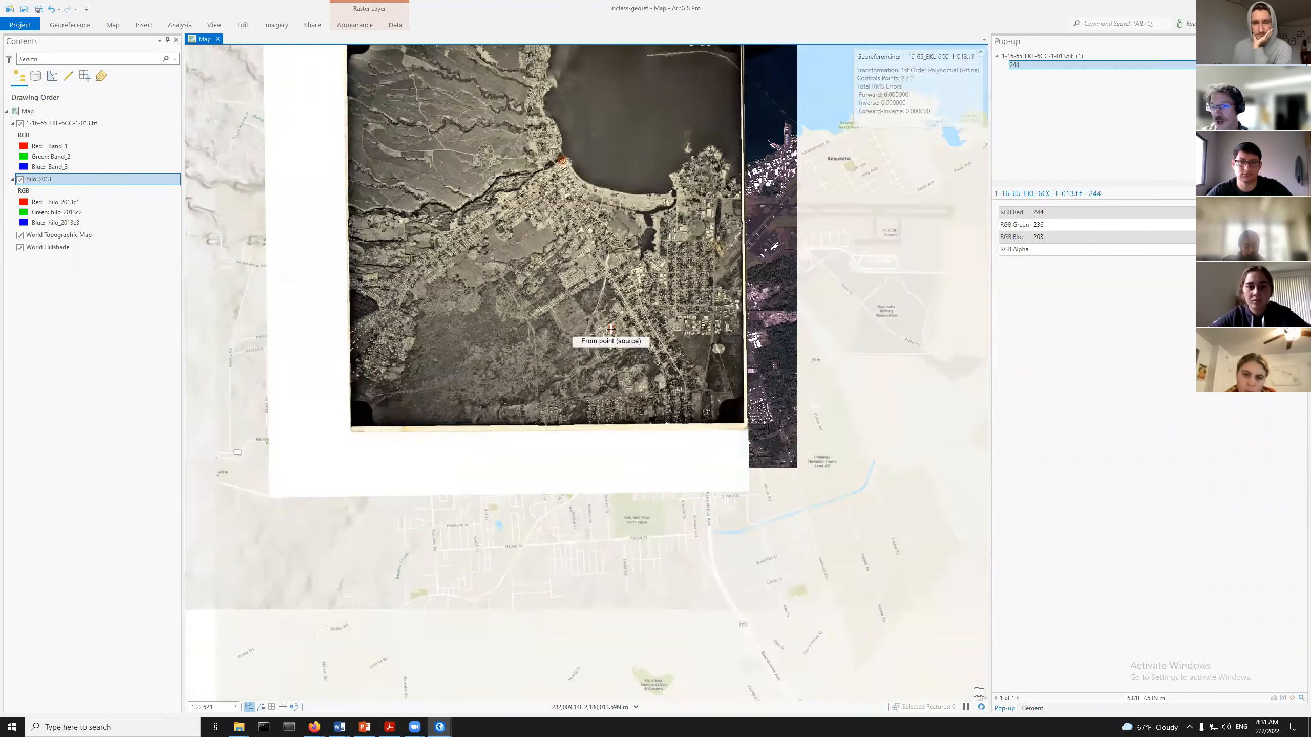
{"action": "scroll", "coordinate": [676, 368], "scroll_direction": "up", "scroll_amount": 1}
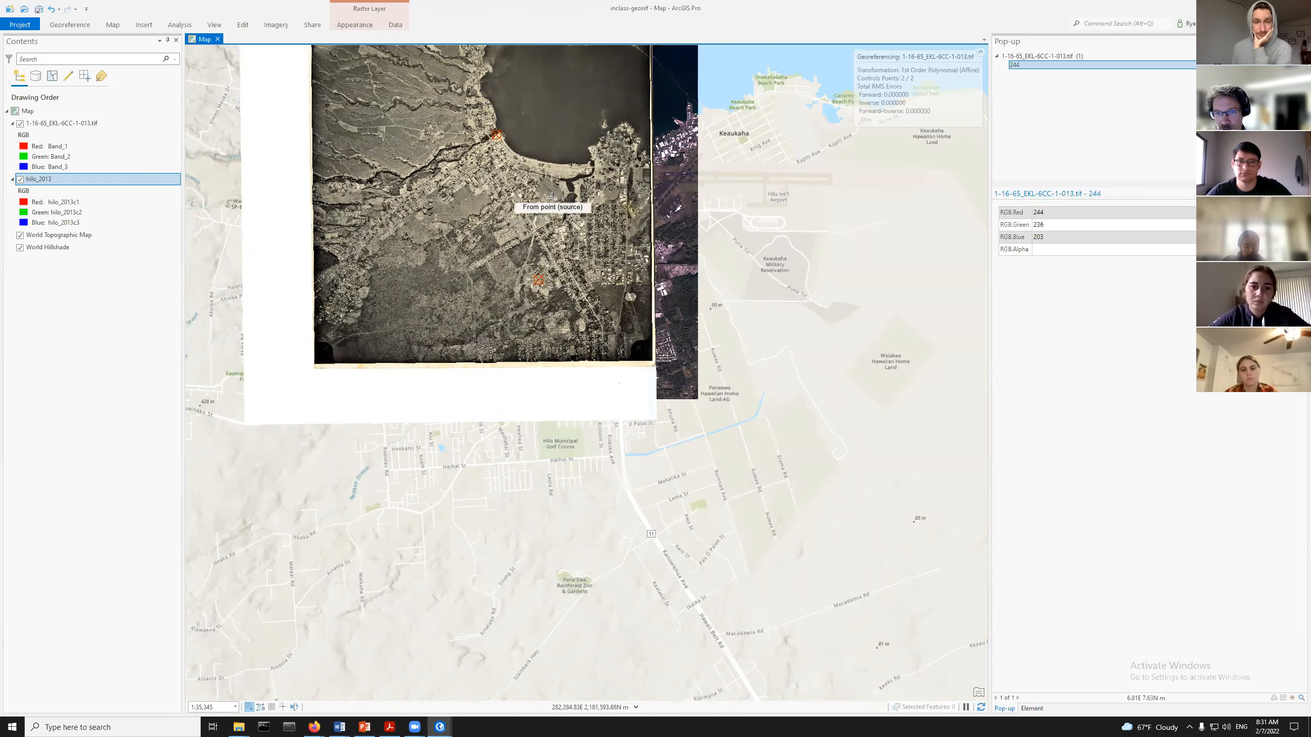
{"action": "scroll", "coordinate": [784, 511], "scroll_direction": "down", "scroll_amount": 3}
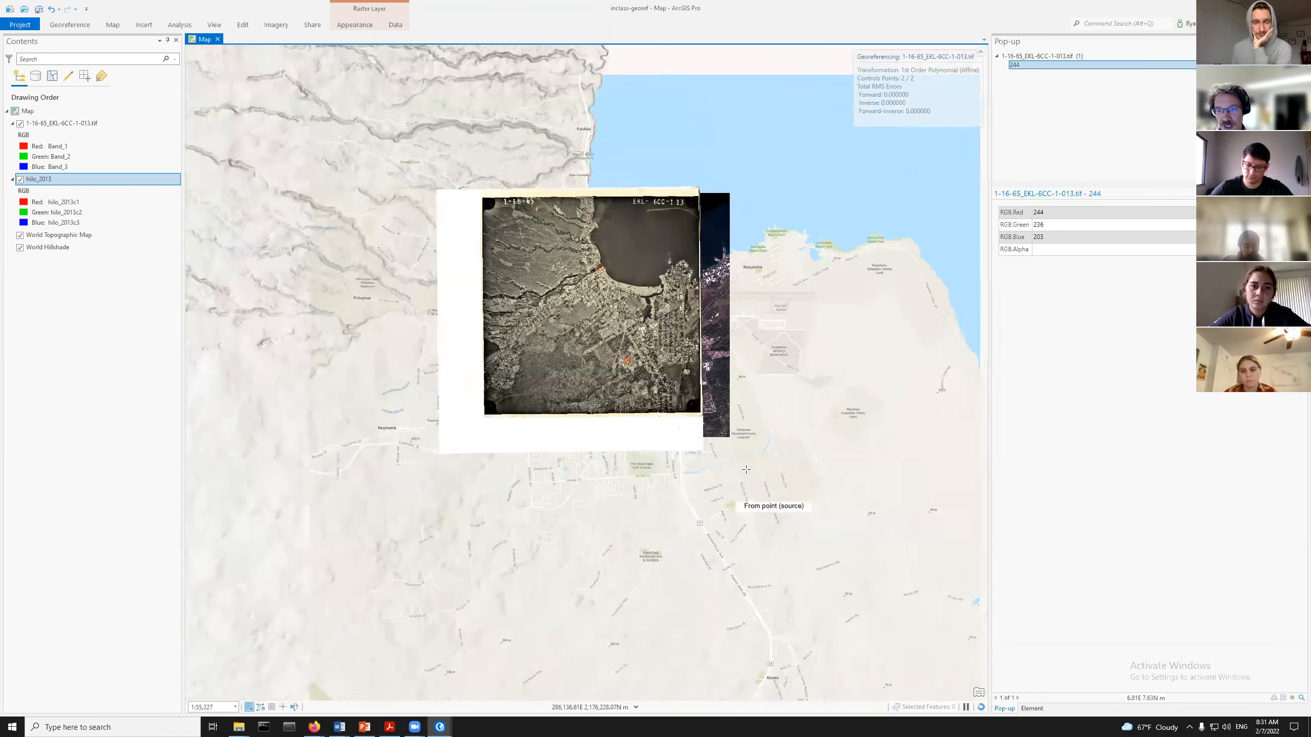
Compare the 1965 photo with the 2013 image along the northern coastal neighbourhood, toggling the photo layer's visibility repeatedly
{"action": "scroll", "coordinate": [591, 196], "scroll_direction": "up", "scroll_amount": 6}
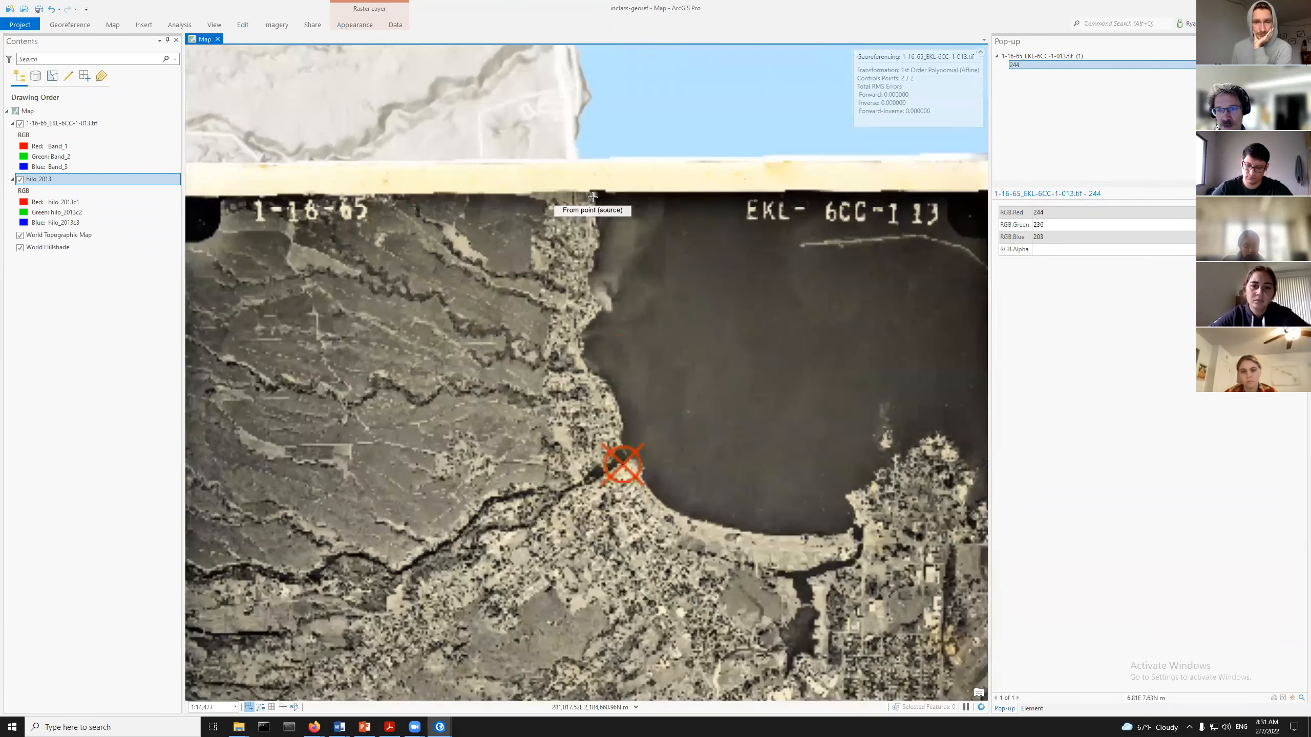
{"action": "scroll", "coordinate": [592, 195], "scroll_direction": "up", "scroll_amount": 5}
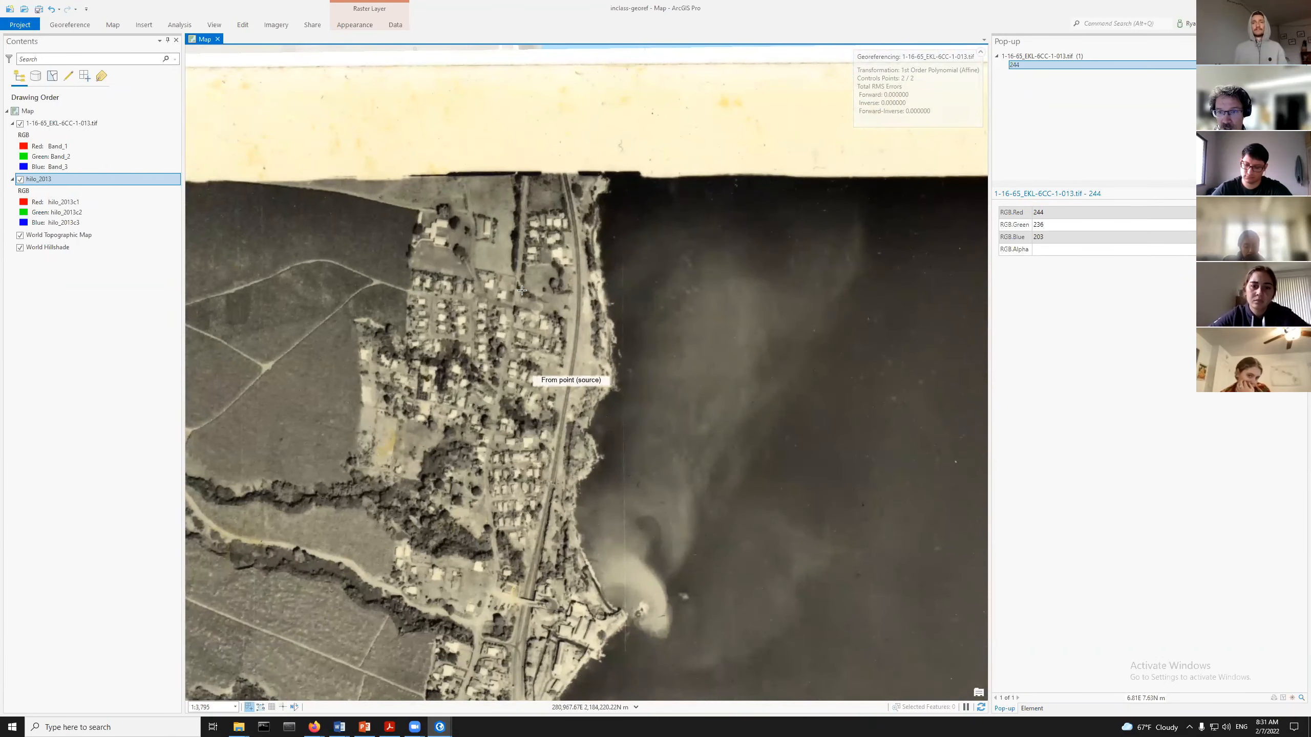
{"action": "left_click", "coordinate": [20, 124]}
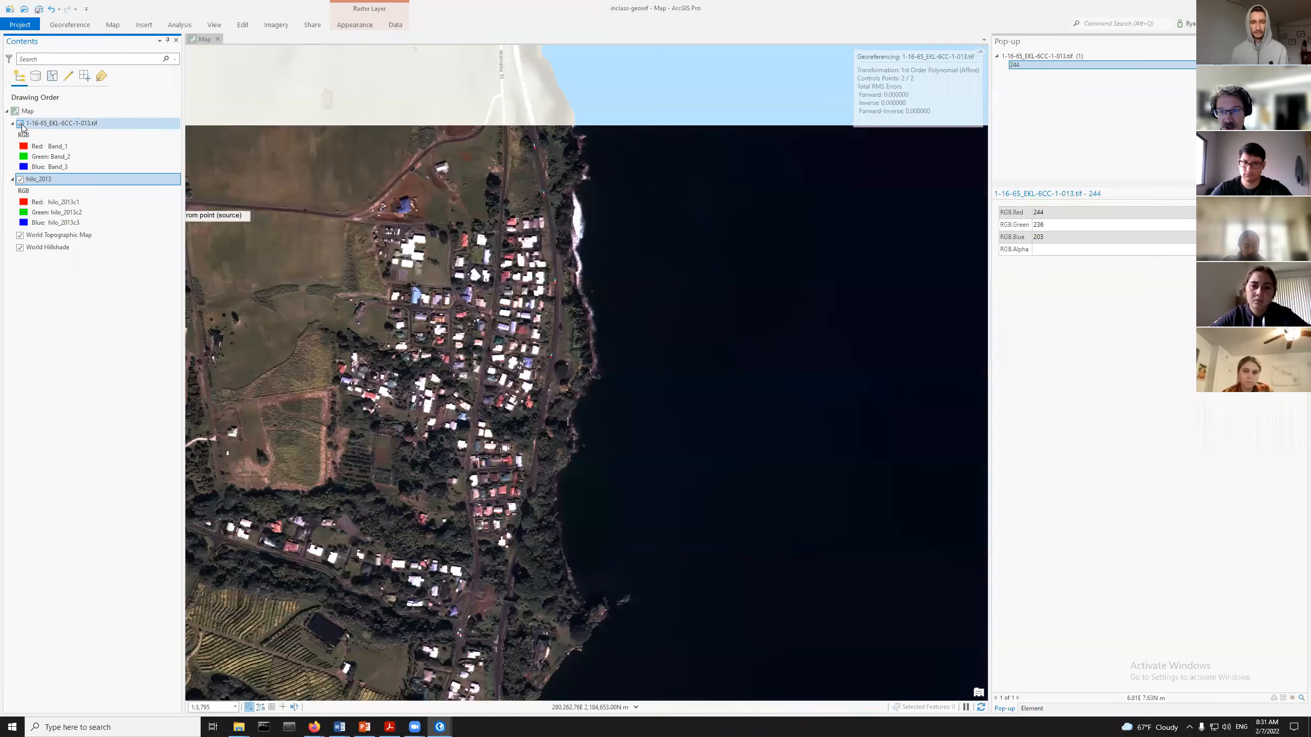
{"action": "left_click", "coordinate": [20, 124]}
{"action": "left_click", "coordinate": [20, 124]}
{"action": "left_click", "coordinate": [20, 124]}
{"action": "left_click", "coordinate": [20, 123]}
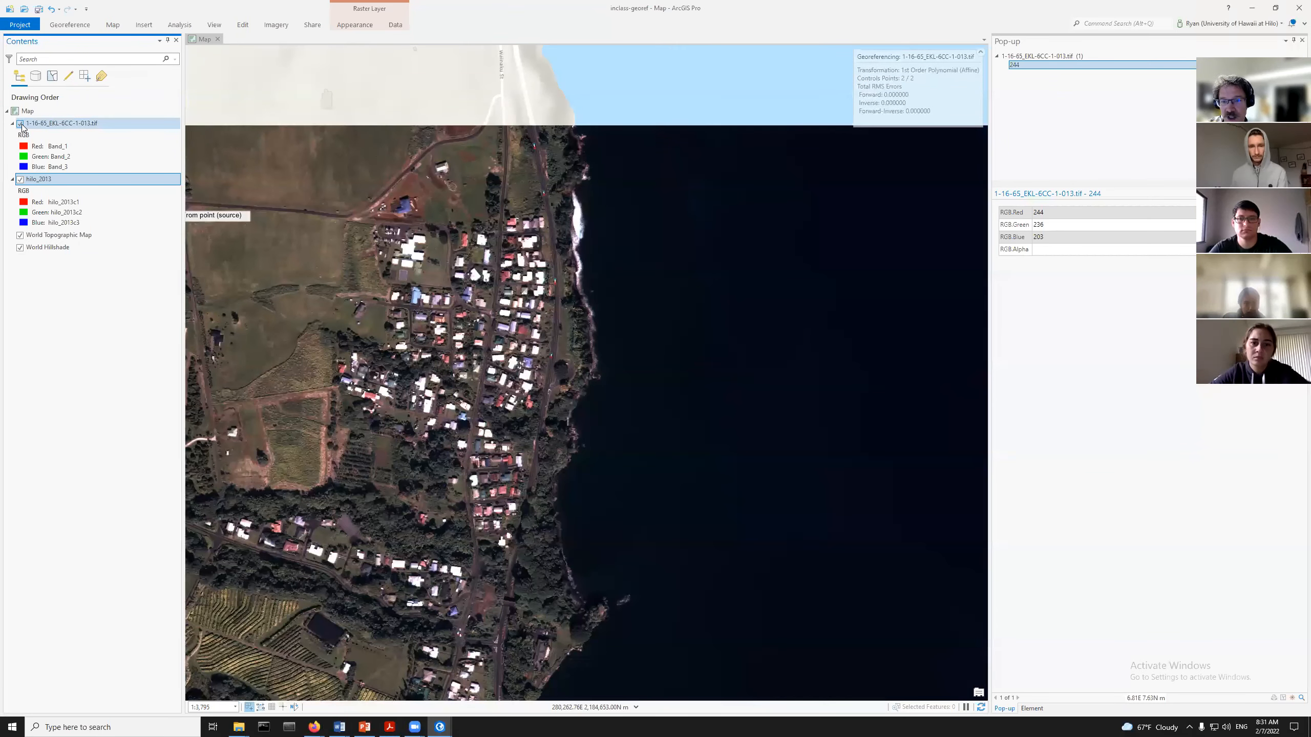
Locate the overpass across the coastal highway in both images and place the source point at its northeastern corner on the 1965 photo
{"action": "left_click", "coordinate": [20, 123]}
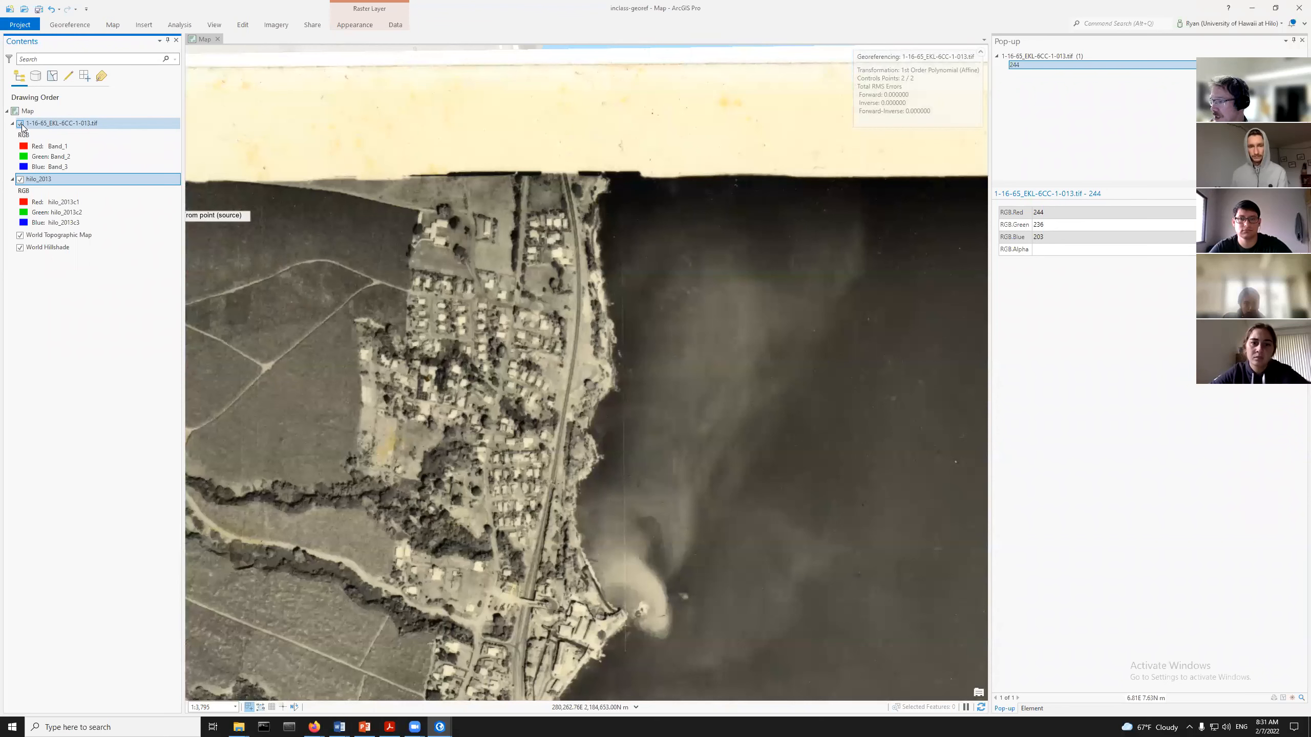
{"action": "left_click", "coordinate": [20, 123]}
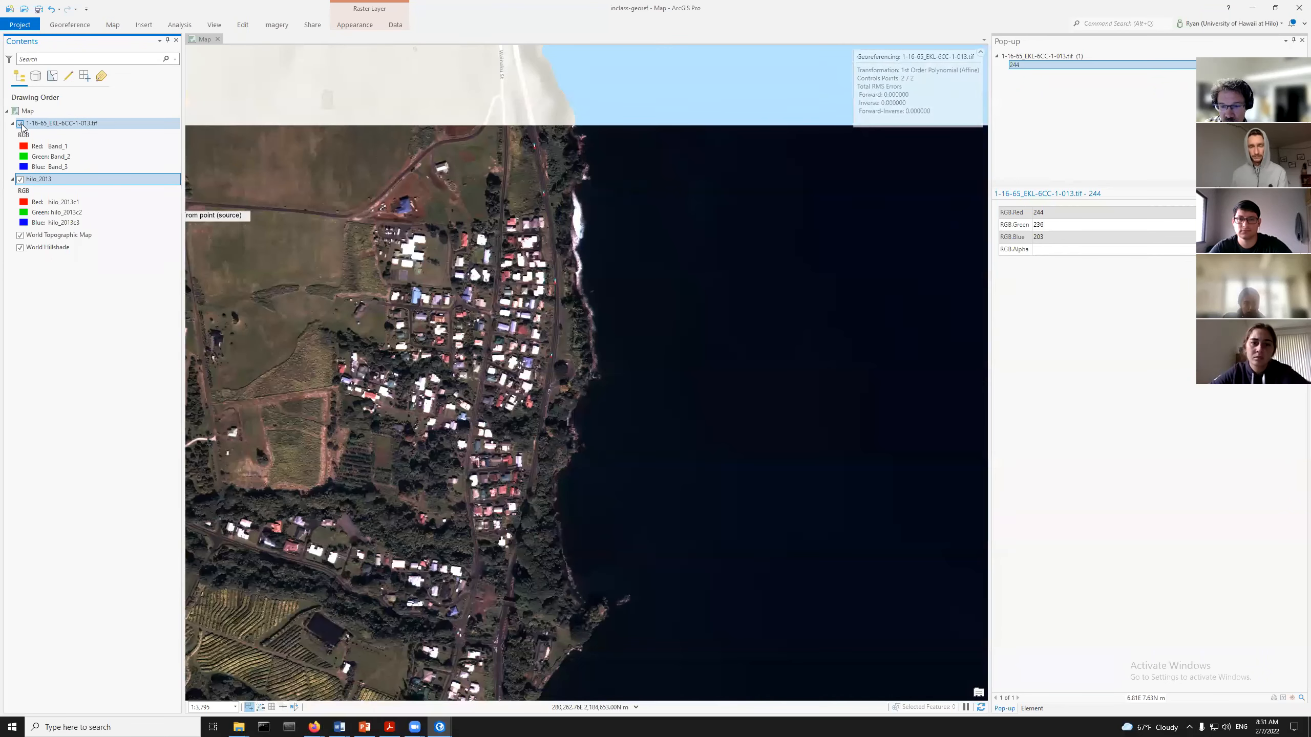
{"action": "left_click", "coordinate": [20, 124]}
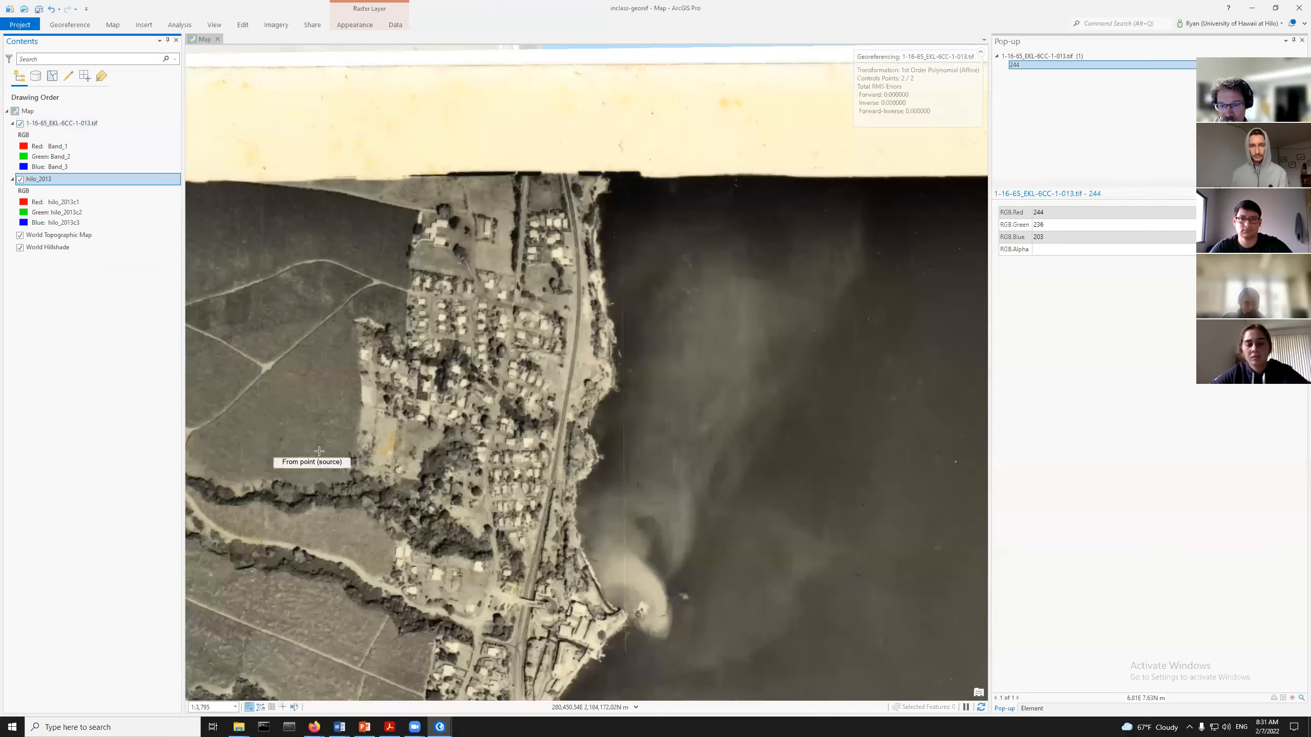
{"action": "scroll", "coordinate": [534, 612], "scroll_direction": "up", "scroll_amount": 5}
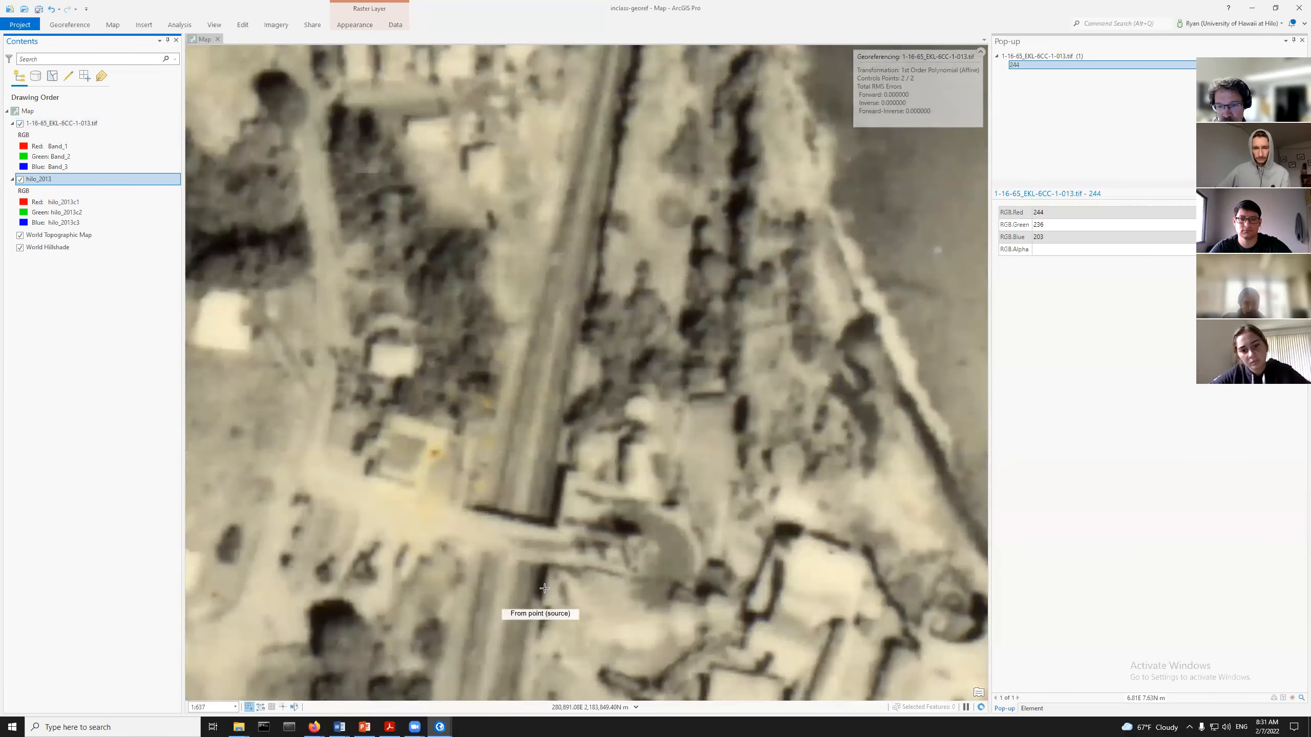
{"action": "scroll", "coordinate": [543, 583], "scroll_direction": "up", "scroll_amount": 2}
{"action": "left_click", "coordinate": [20, 123]}
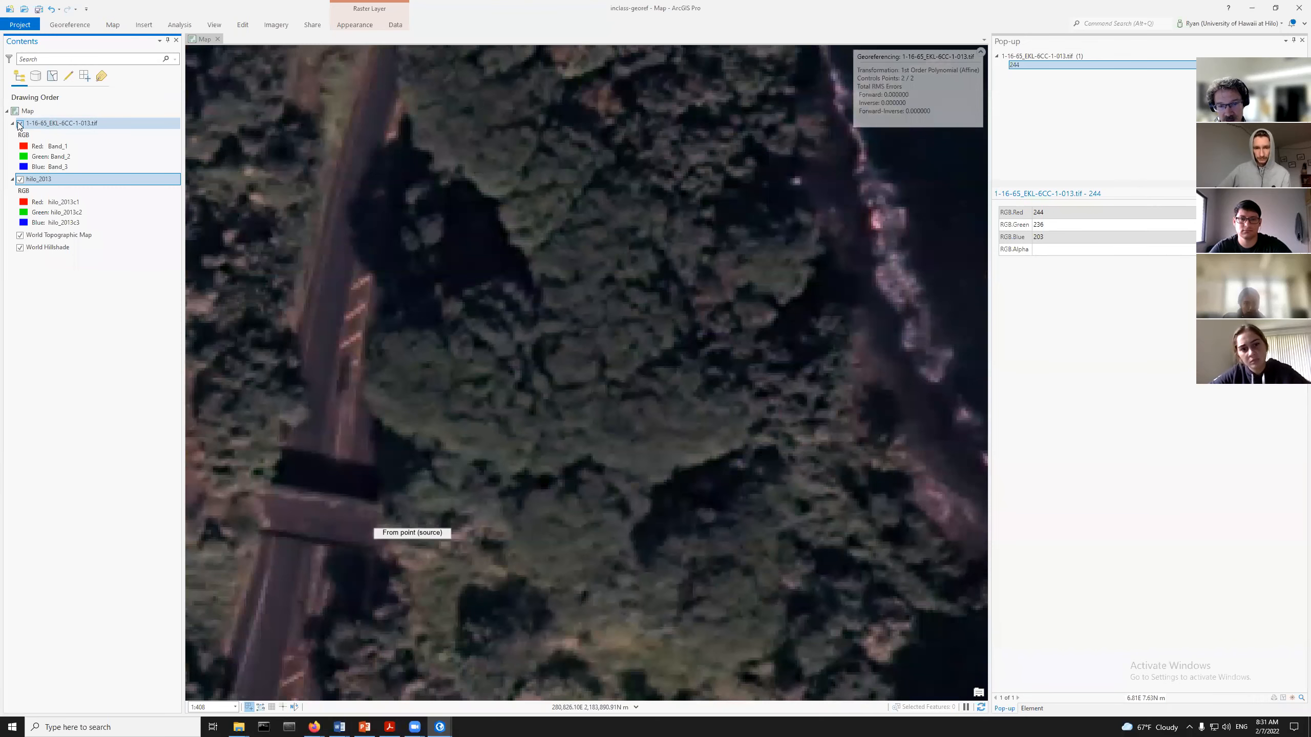
{"action": "left_click", "coordinate": [20, 123]}
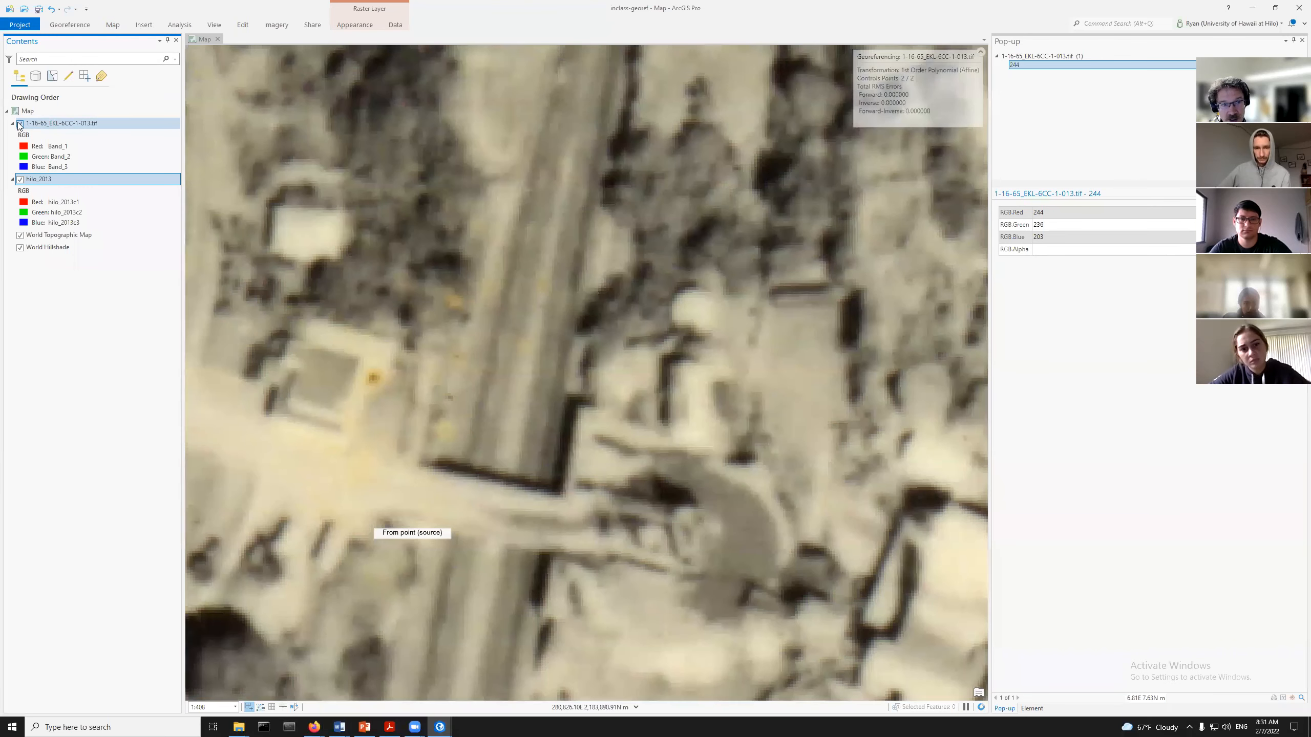
{"action": "left_click", "coordinate": [561, 494]}
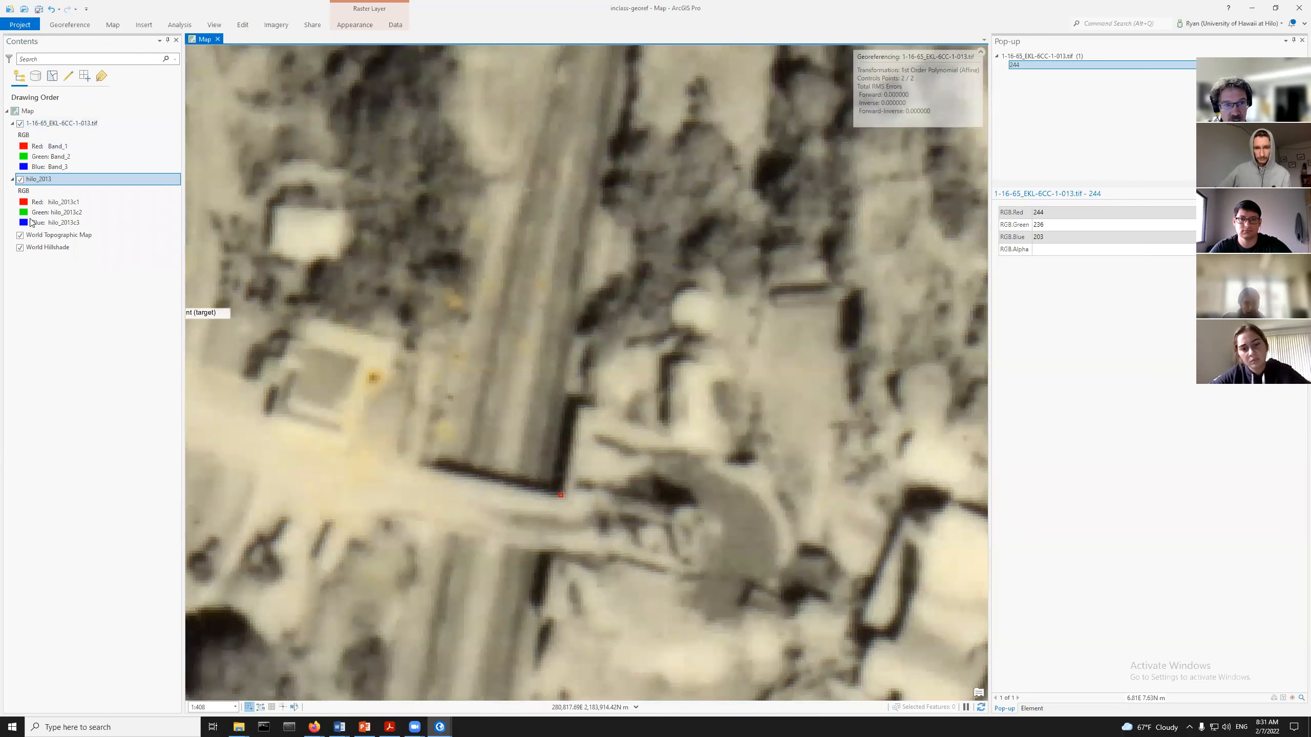
Place the target point on the northeastern corner of the overpass in the 2013 image and redisplay the 1965 photo
{"action": "left_click", "coordinate": [20, 124]}
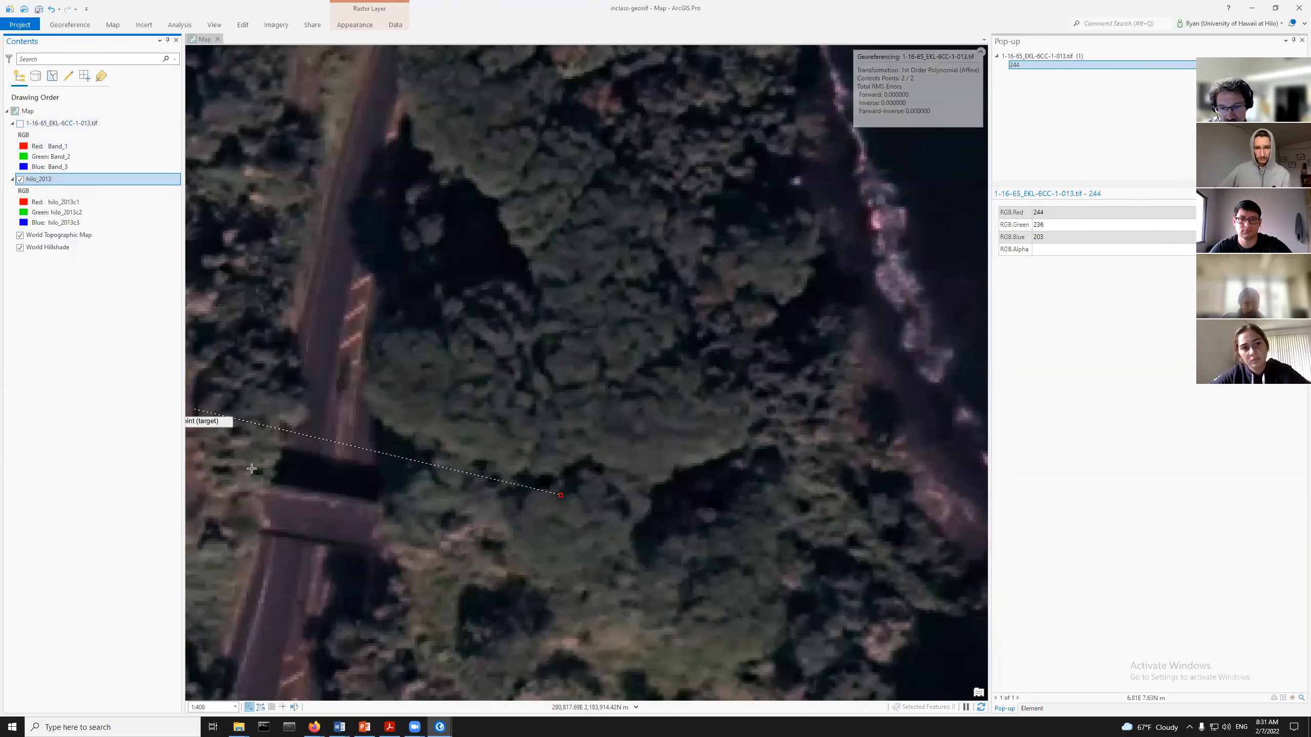
{"action": "left_click", "coordinate": [379, 503]}
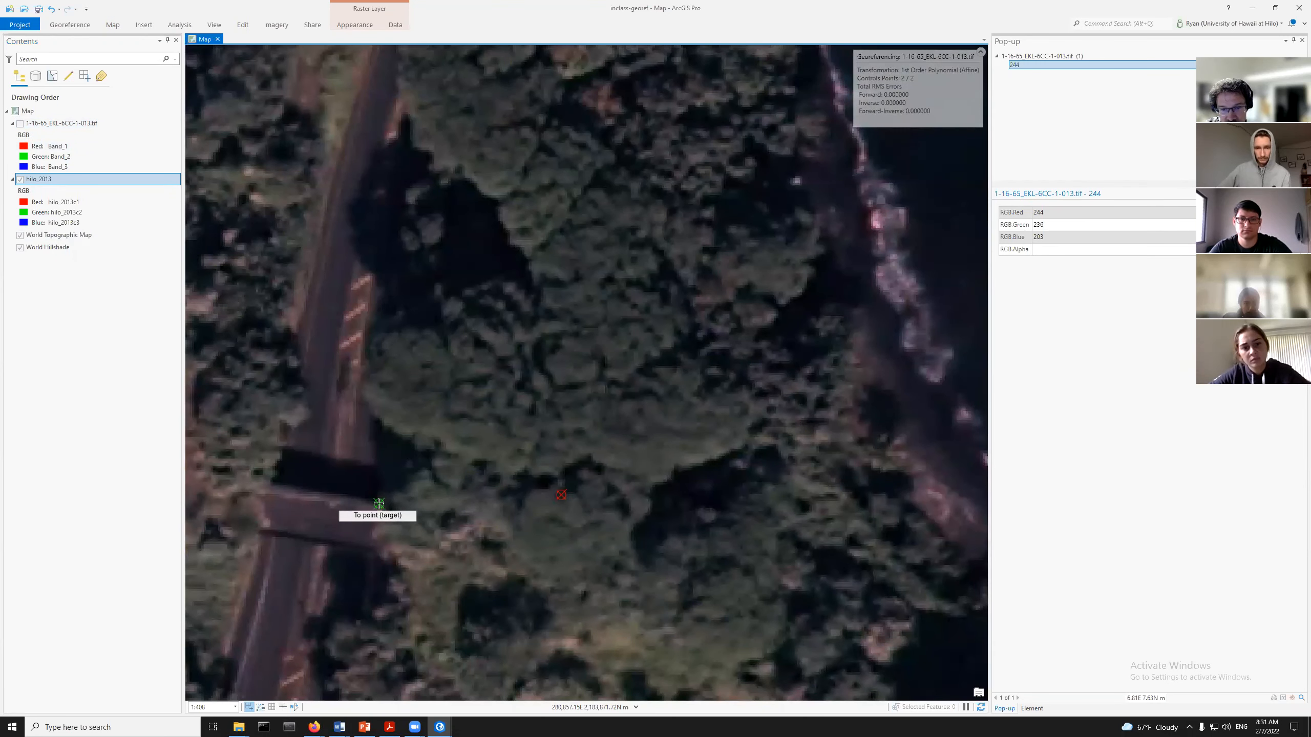
{"action": "left_click", "coordinate": [20, 124]}
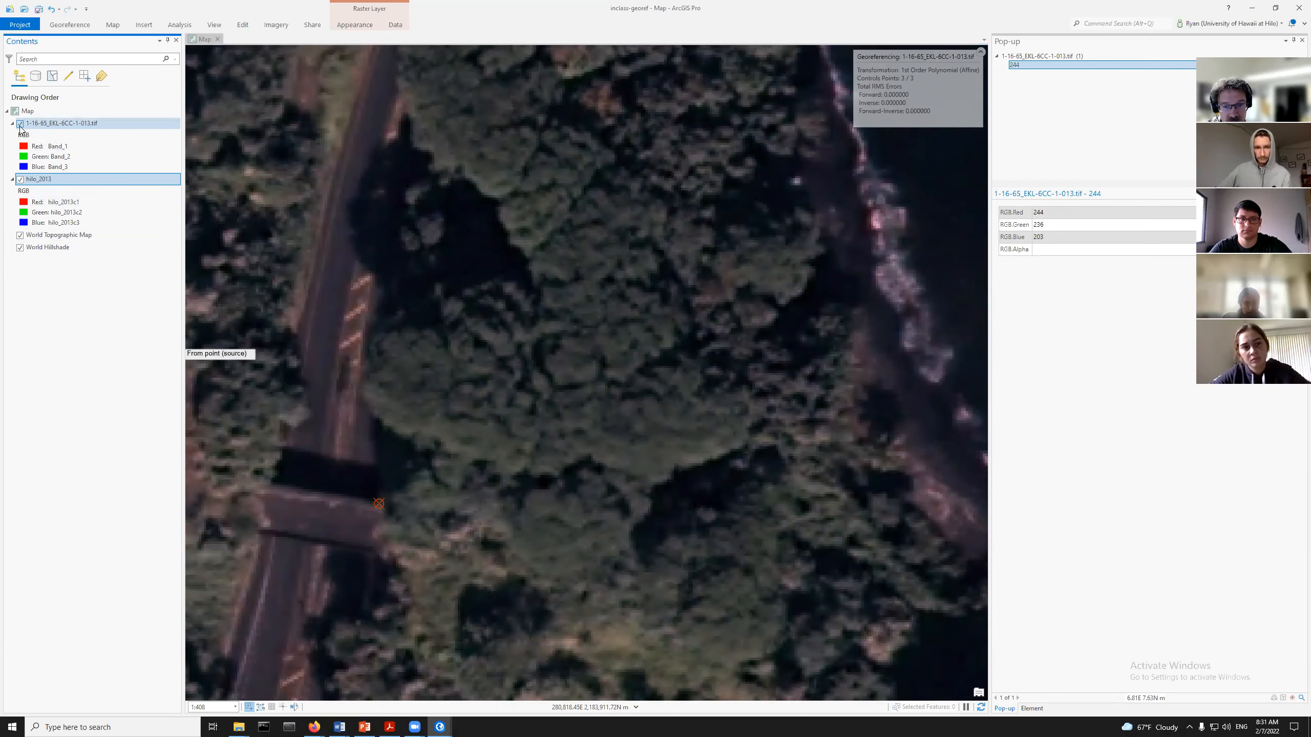
Inspect the overall shape and position of the 1965 photo with three control points applied
{"action": "scroll", "coordinate": [440, 325], "scroll_direction": "down", "scroll_amount": 8}
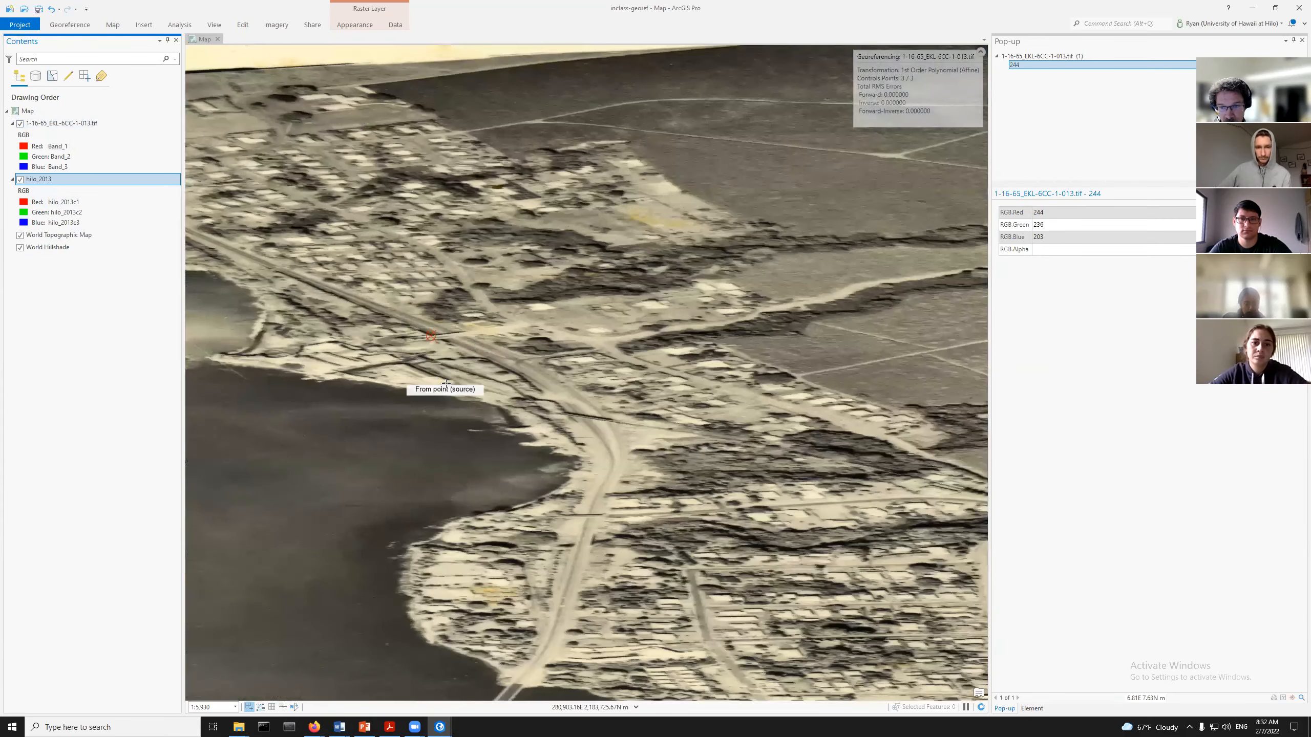
{"action": "scroll", "coordinate": [446, 382], "scroll_direction": "down", "scroll_amount": 5}
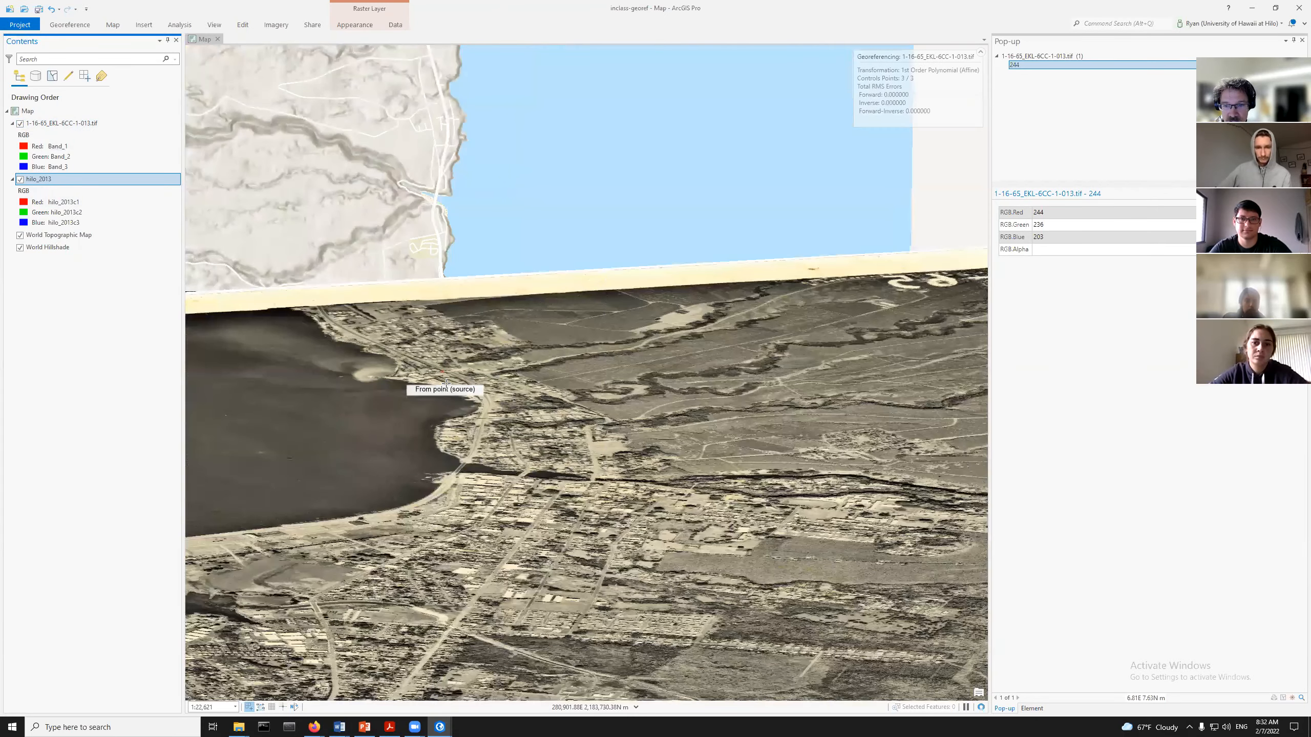
{"action": "scroll", "coordinate": [446, 382], "scroll_direction": "down", "scroll_amount": 3}
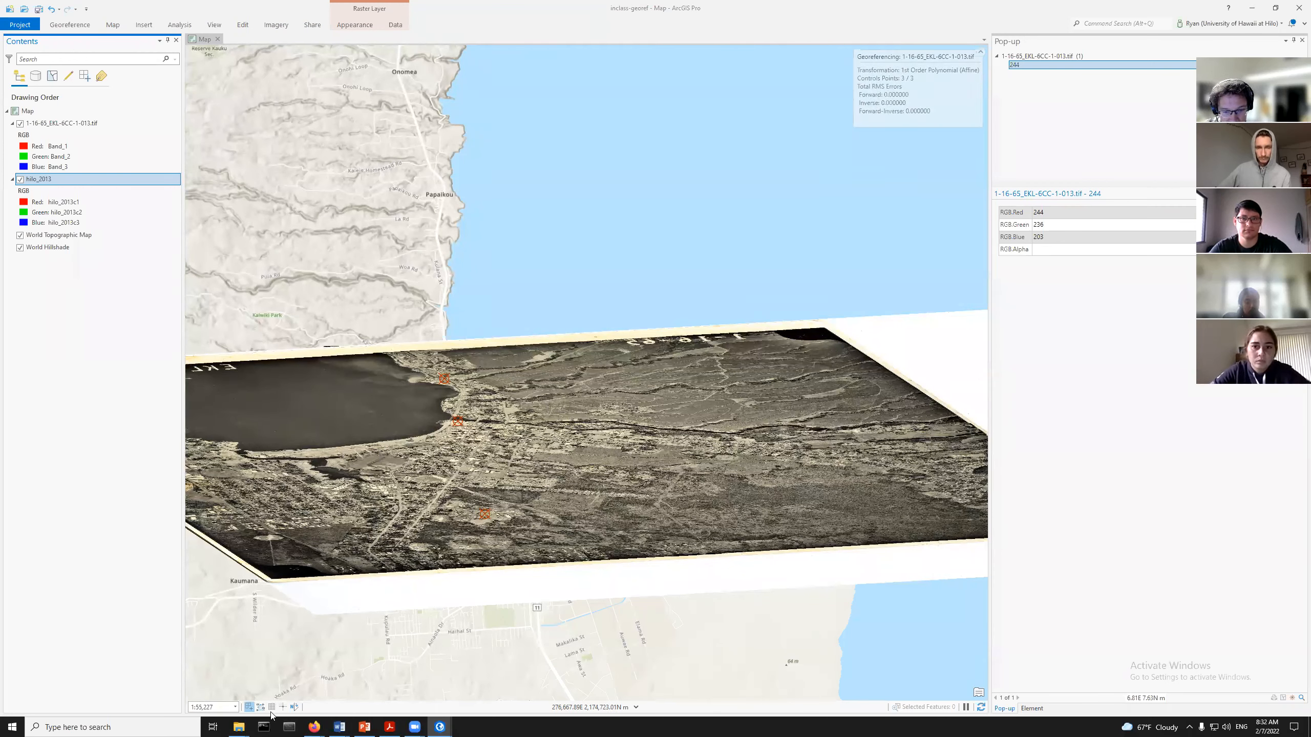
Open the control point table and deactivate link 3 at the coastal highway overpass
{"action": "left_click", "coordinate": [70, 25]}
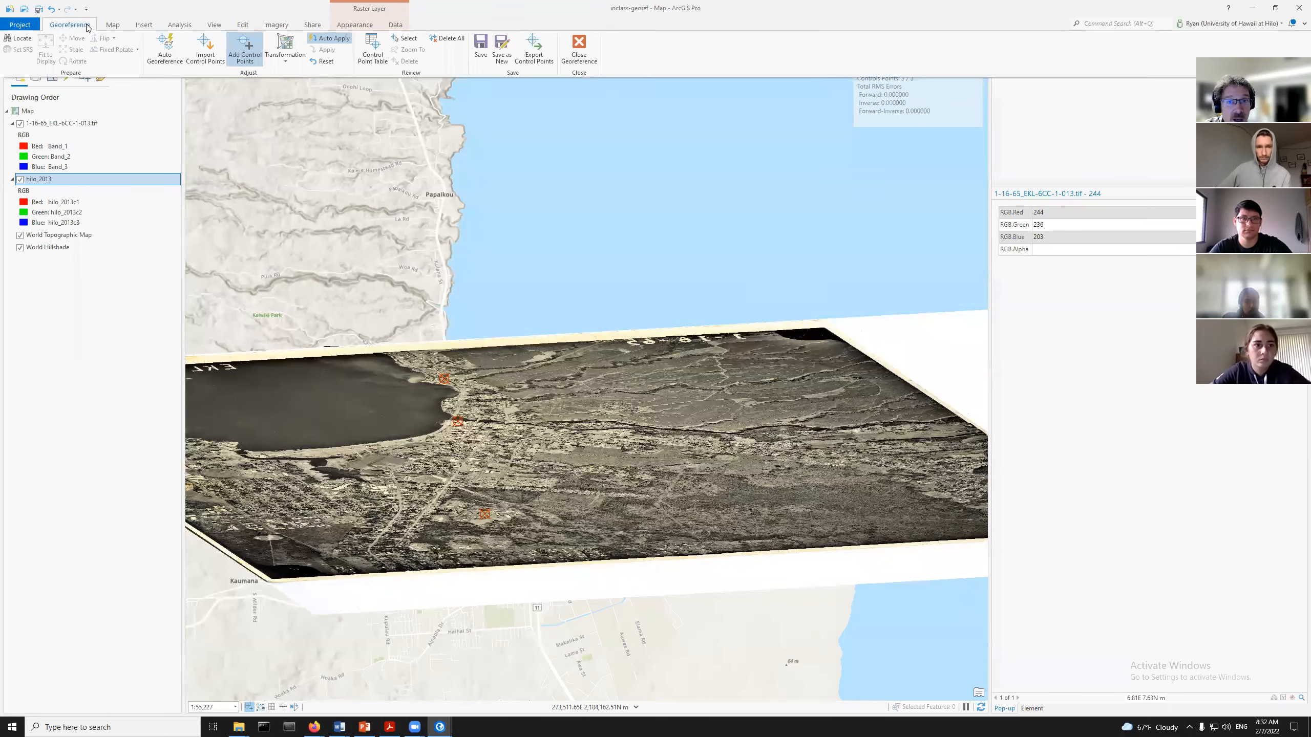
{"action": "left_click", "coordinate": [369, 46]}
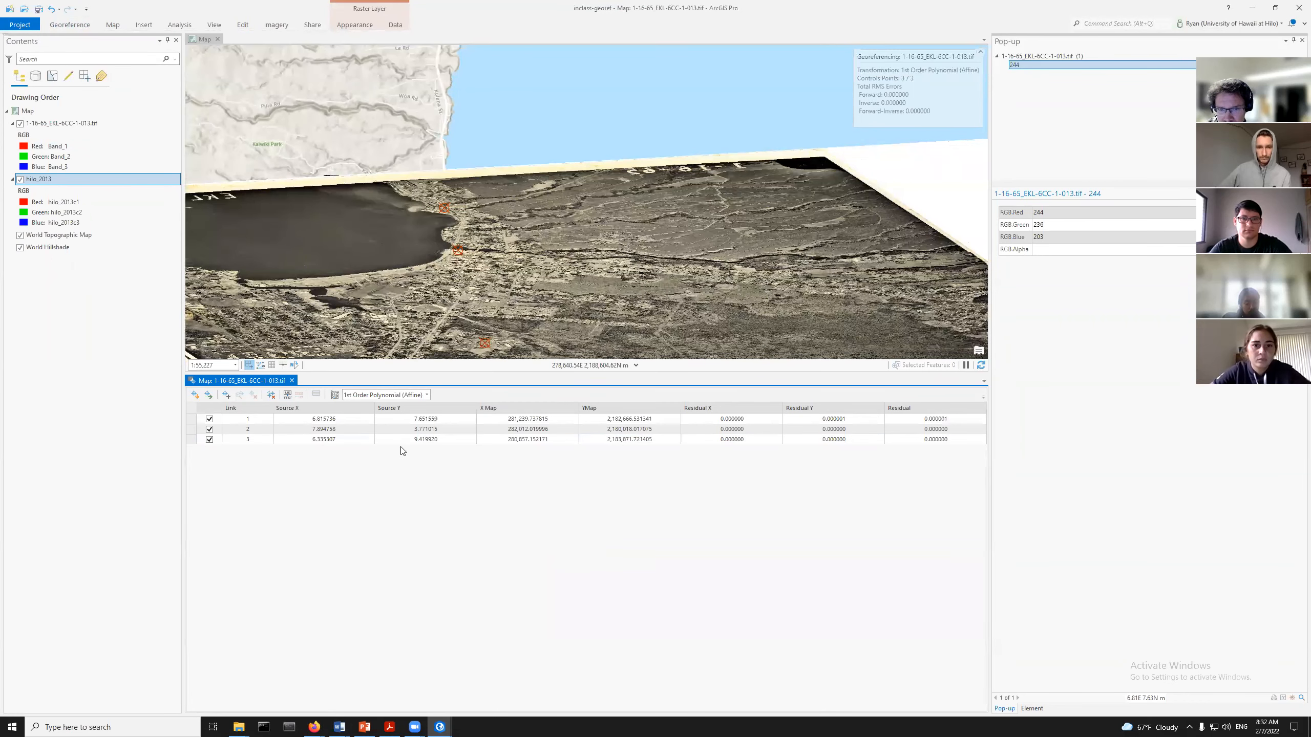
{"action": "left_click", "coordinate": [209, 439]}
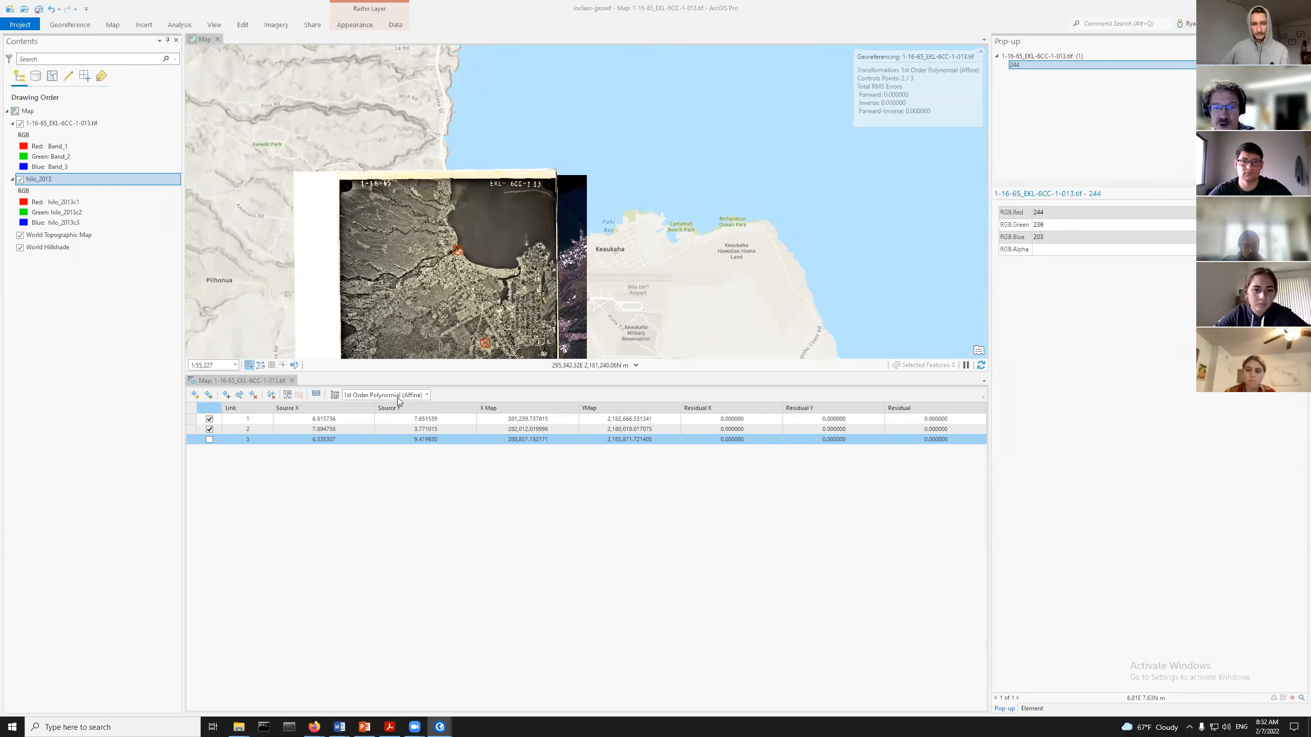
Review the available transformation types and compare the 1965 photo with the 2013 image around the bay, repeatedly toggling the photo layer's visibility
{"action": "left_click", "coordinate": [428, 395]}
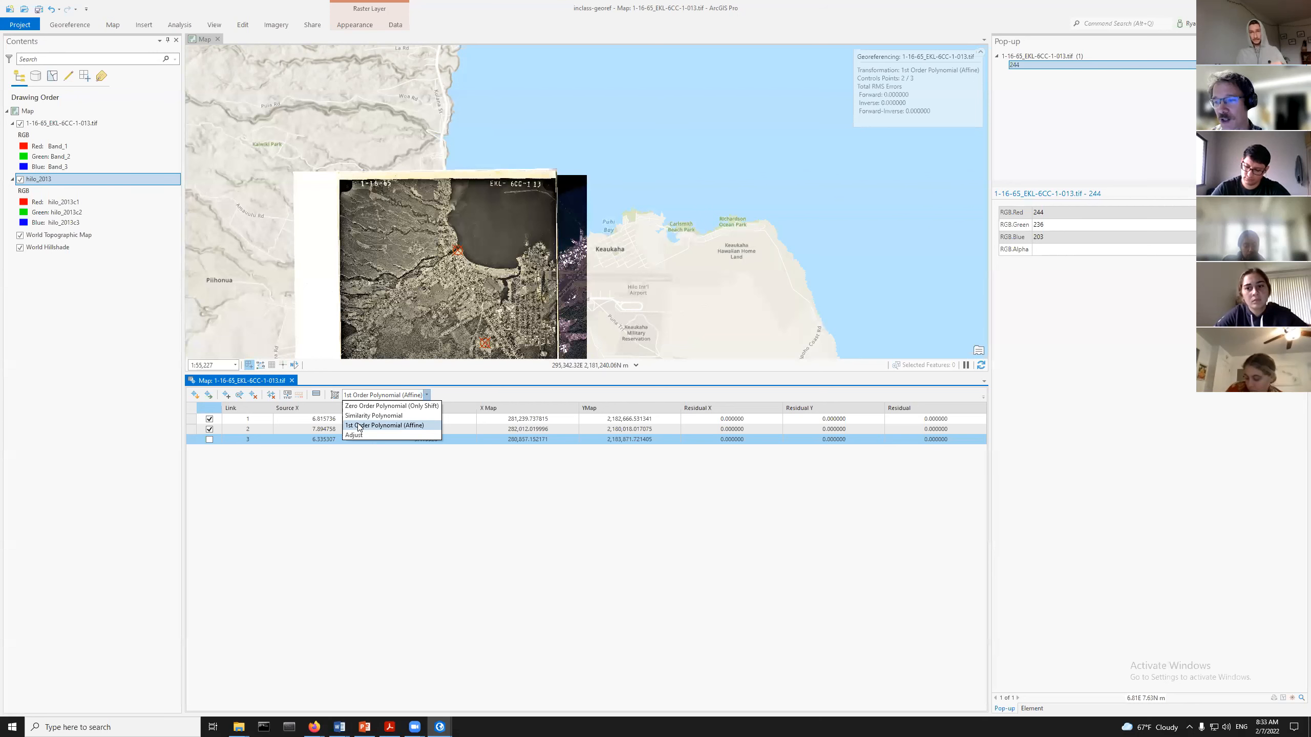
{"action": "scroll", "coordinate": [525, 281], "scroll_direction": "up", "scroll_amount": 2}
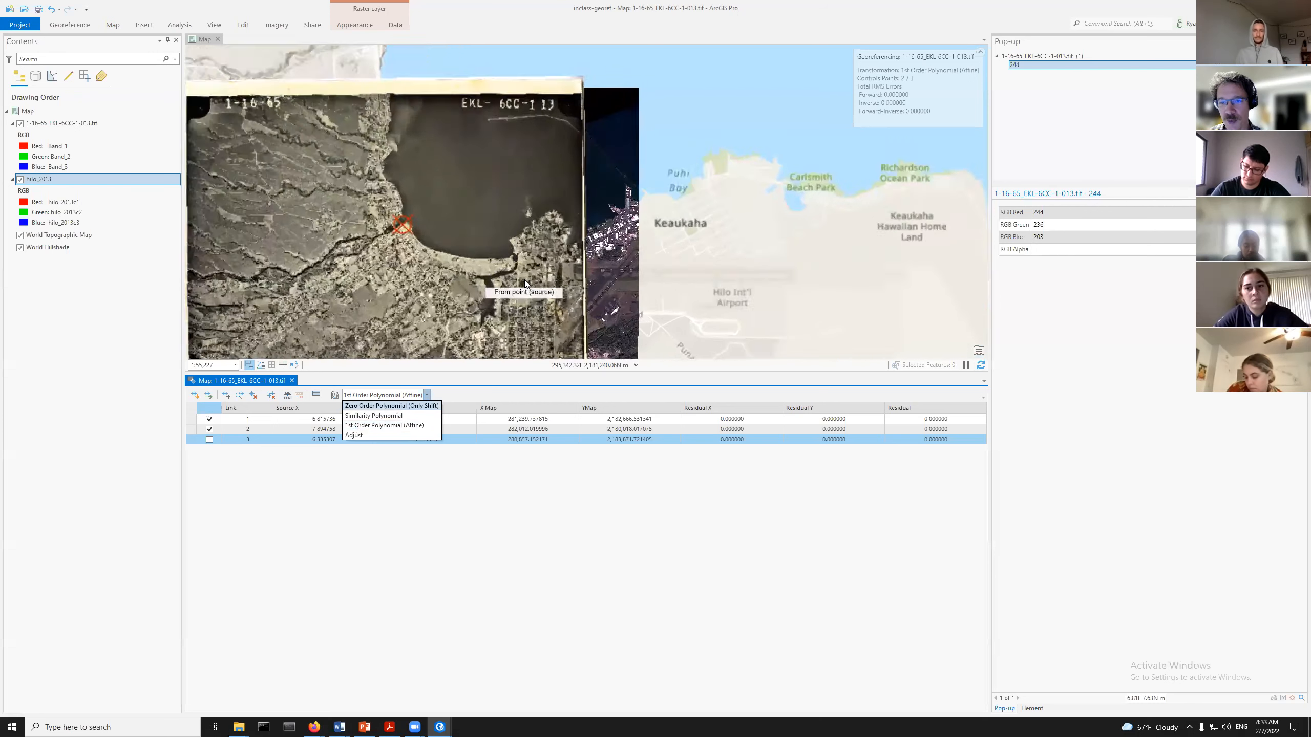
{"action": "scroll", "coordinate": [524, 280], "scroll_direction": "up", "scroll_amount": 2}
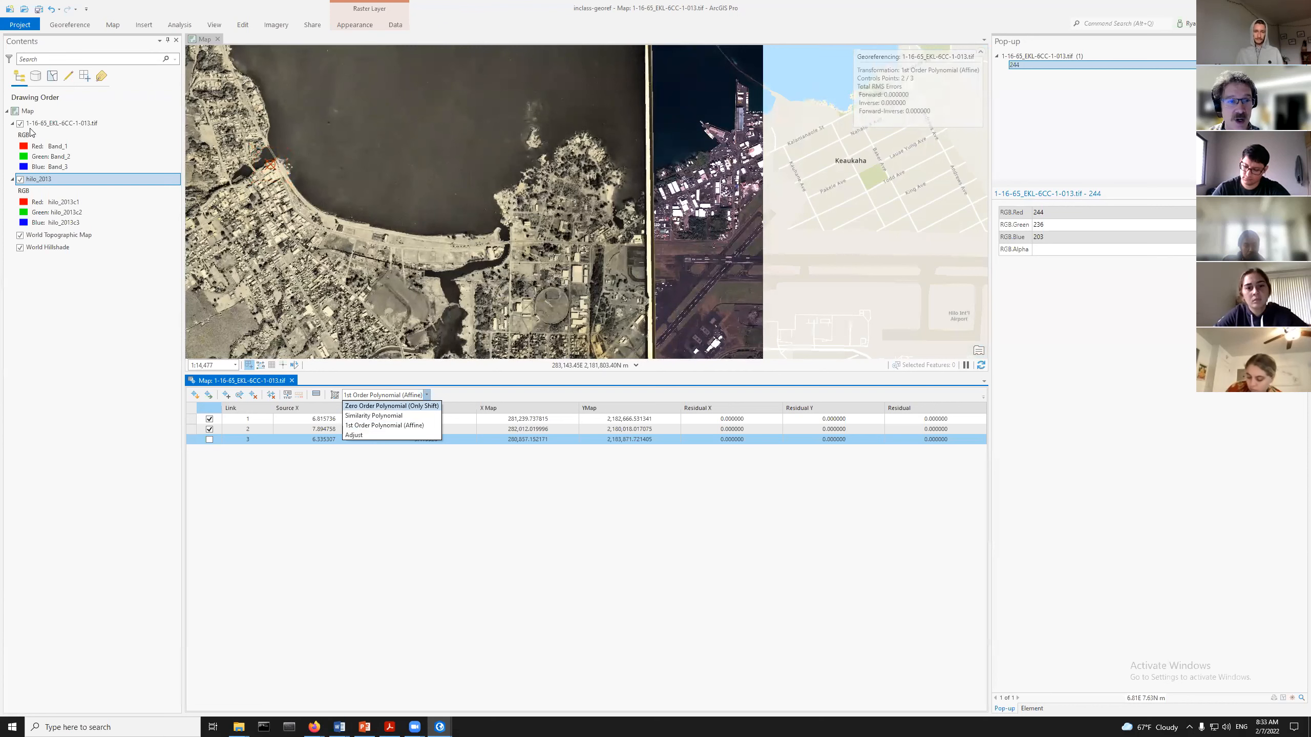
{"action": "left_click", "coordinate": [20, 127]}
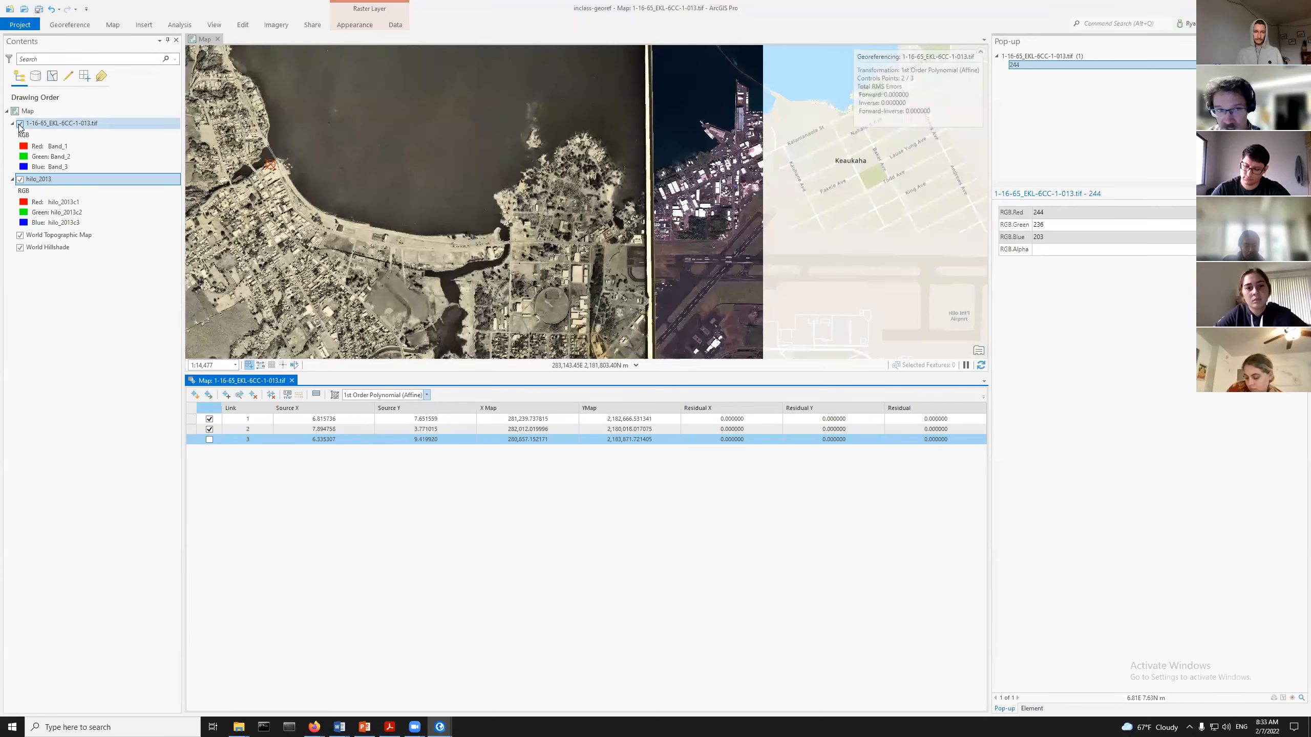
{"action": "left_click", "coordinate": [20, 125]}
{"action": "left_click", "coordinate": [20, 124]}
{"action": "left_click", "coordinate": [20, 124]}
{"action": "left_click", "coordinate": [19, 124]}
{"action": "left_click", "coordinate": [20, 125]}
{"action": "left_click", "coordinate": [20, 125]}
{"action": "left_click", "coordinate": [20, 124]}
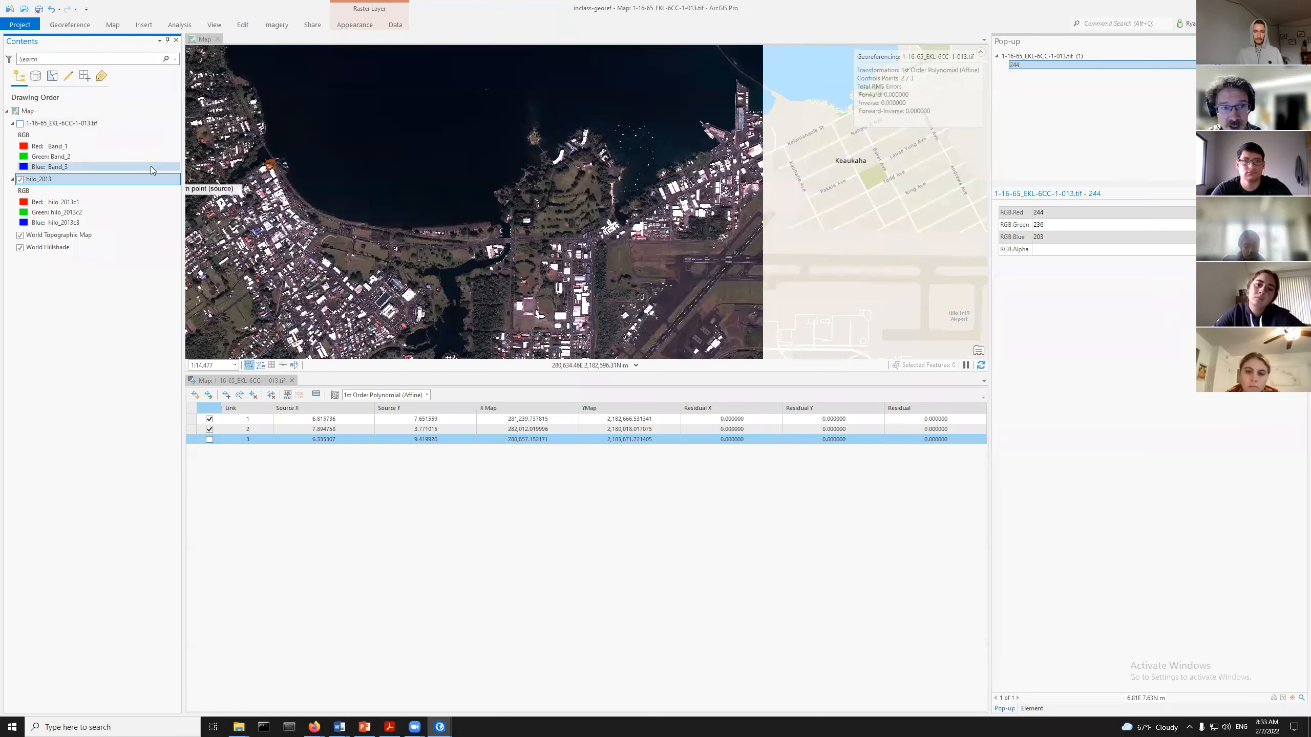
{"action": "left_click", "coordinate": [20, 124]}
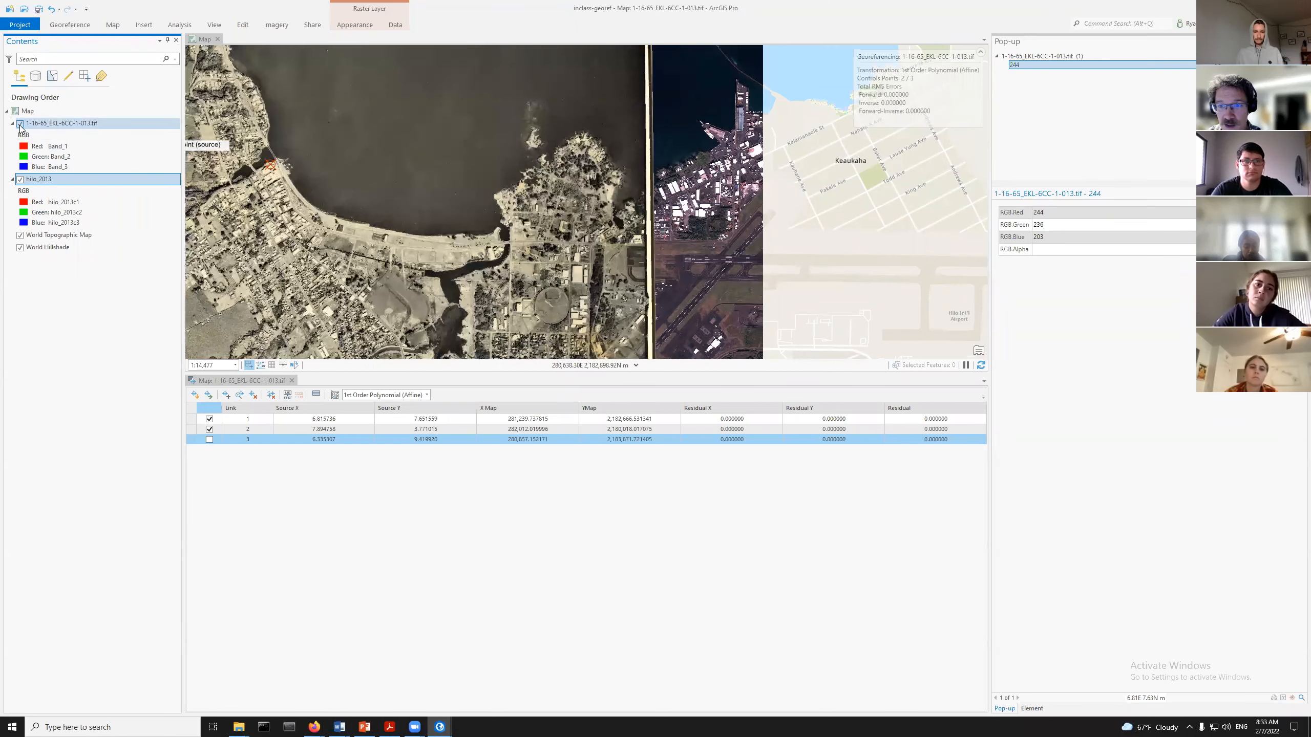
{"action": "left_click", "coordinate": [20, 125]}
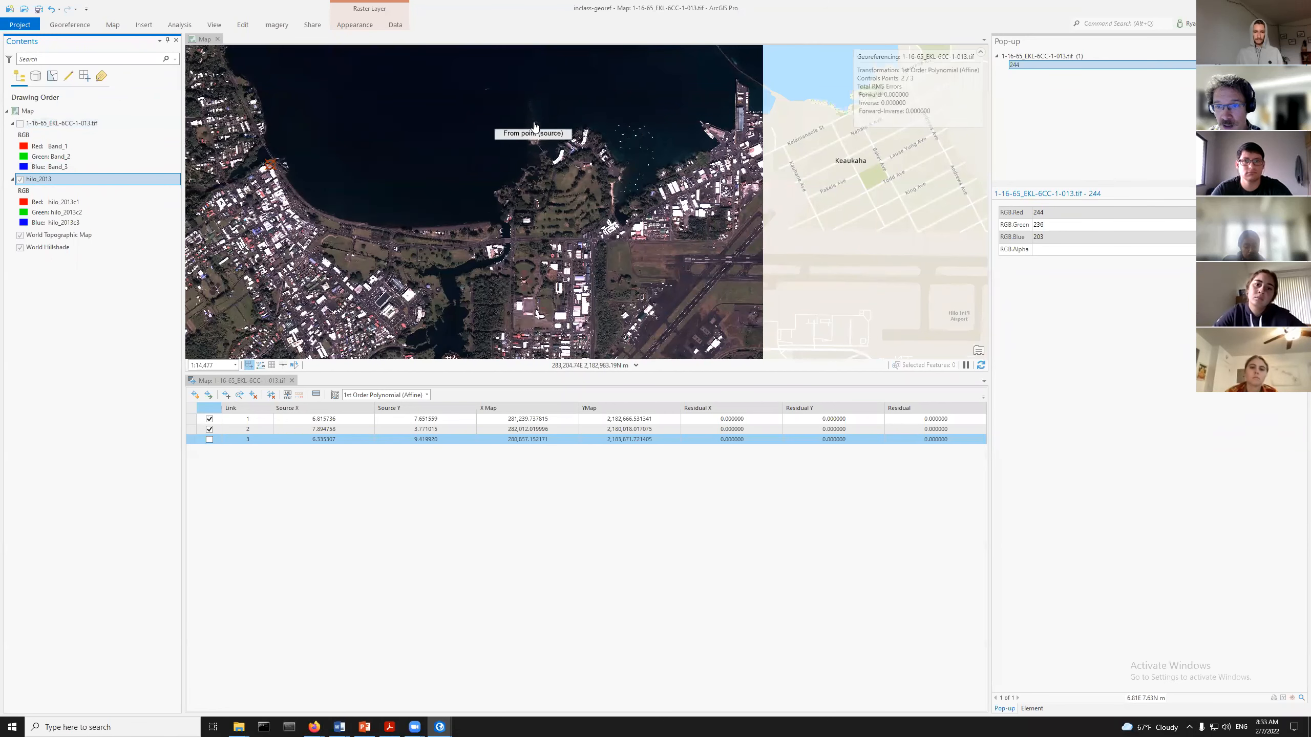
Find the small island off the peninsula in the 1965 photo and place a source point at its southern tip
{"action": "scroll", "coordinate": [541, 147], "scroll_direction": "up", "scroll_amount": 3}
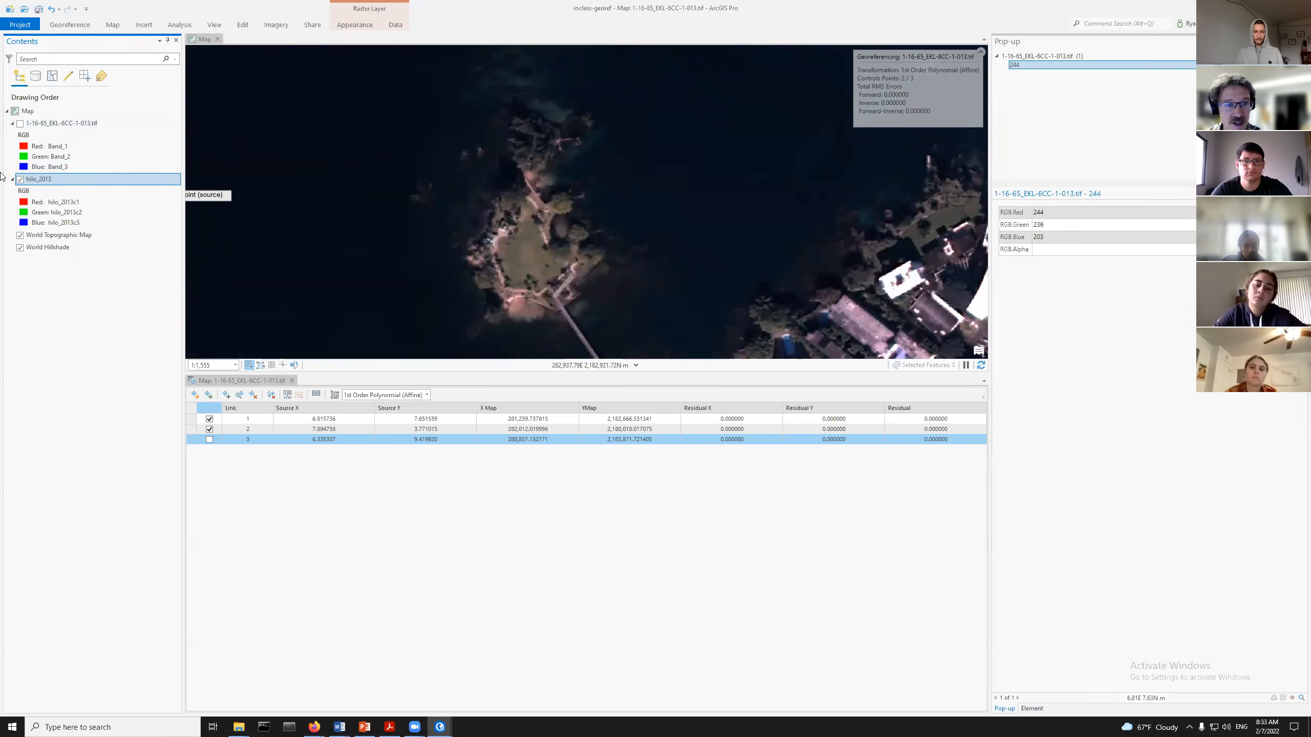
{"action": "left_click", "coordinate": [20, 123]}
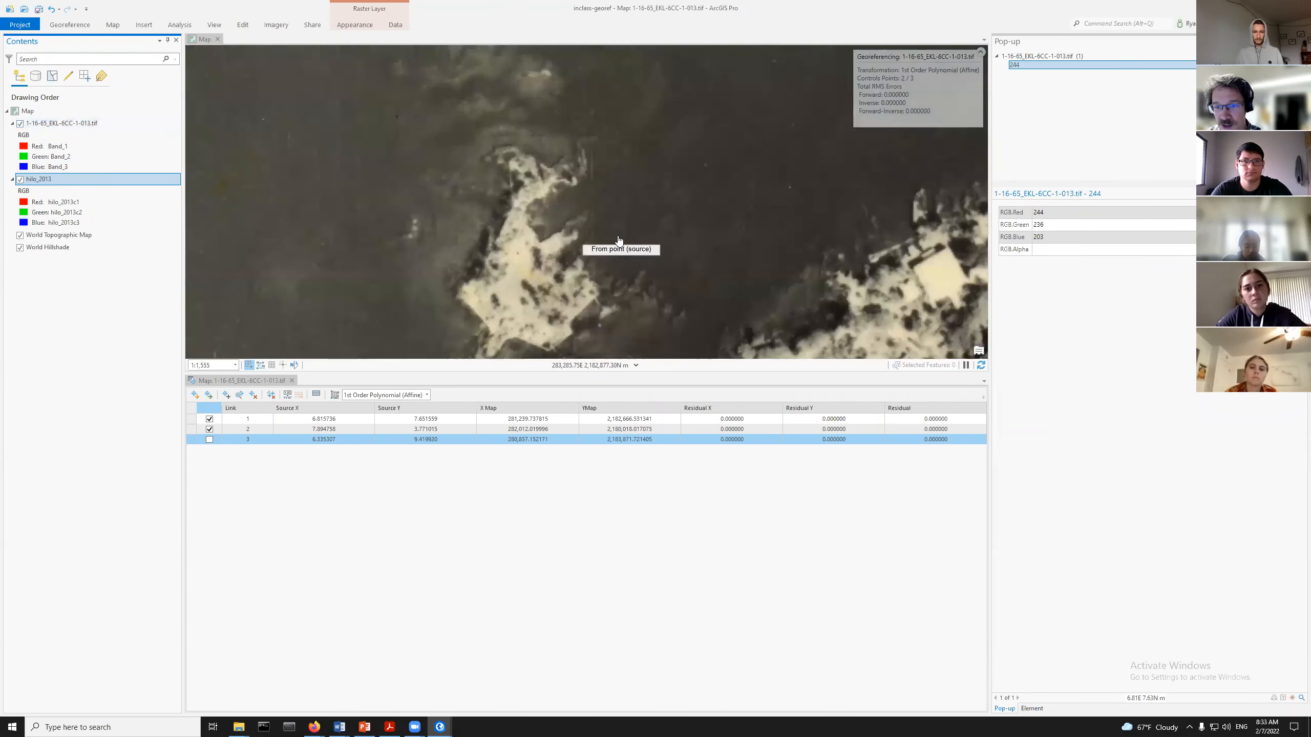
{"action": "scroll", "coordinate": [631, 324], "scroll_direction": "down", "scroll_amount": 3}
{"action": "scroll", "coordinate": [626, 313], "scroll_direction": "up", "scroll_amount": 3}
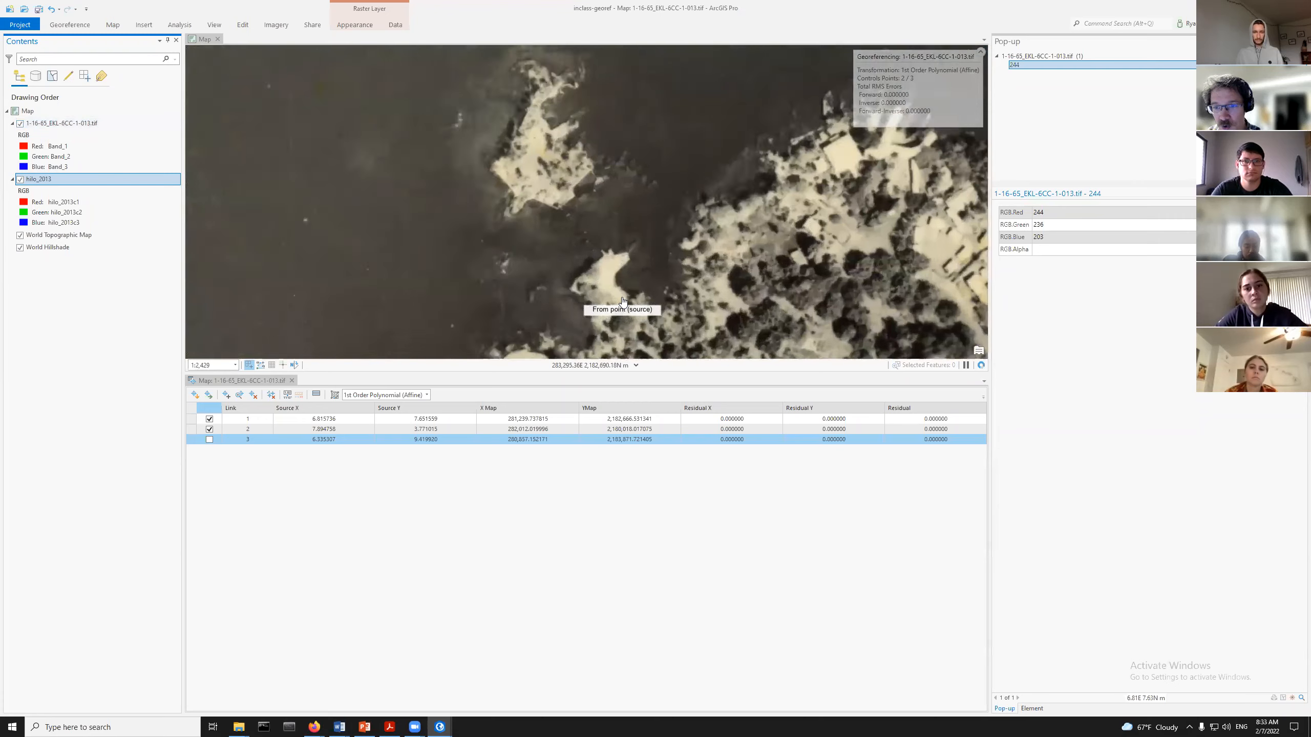
{"action": "scroll", "coordinate": [621, 301], "scroll_direction": "up", "scroll_amount": 1}
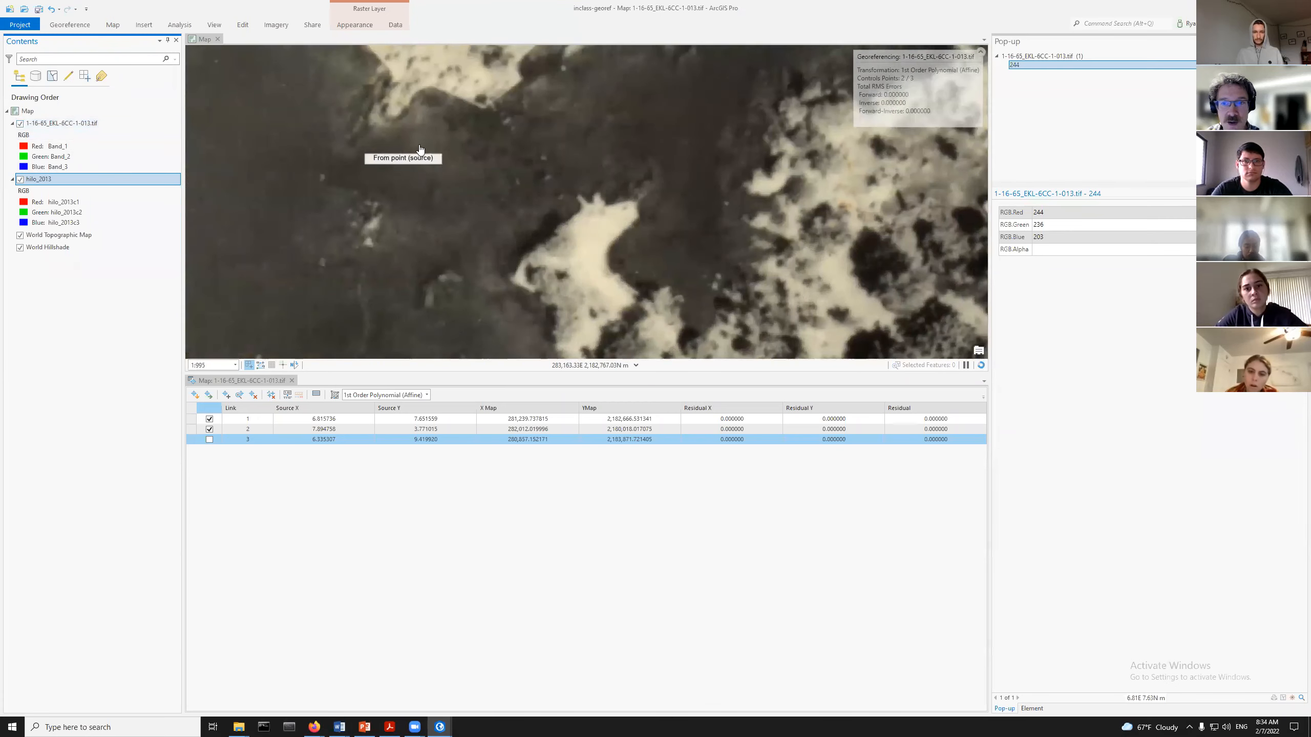
{"action": "scroll", "coordinate": [481, 112], "scroll_direction": "up", "scroll_amount": 3}
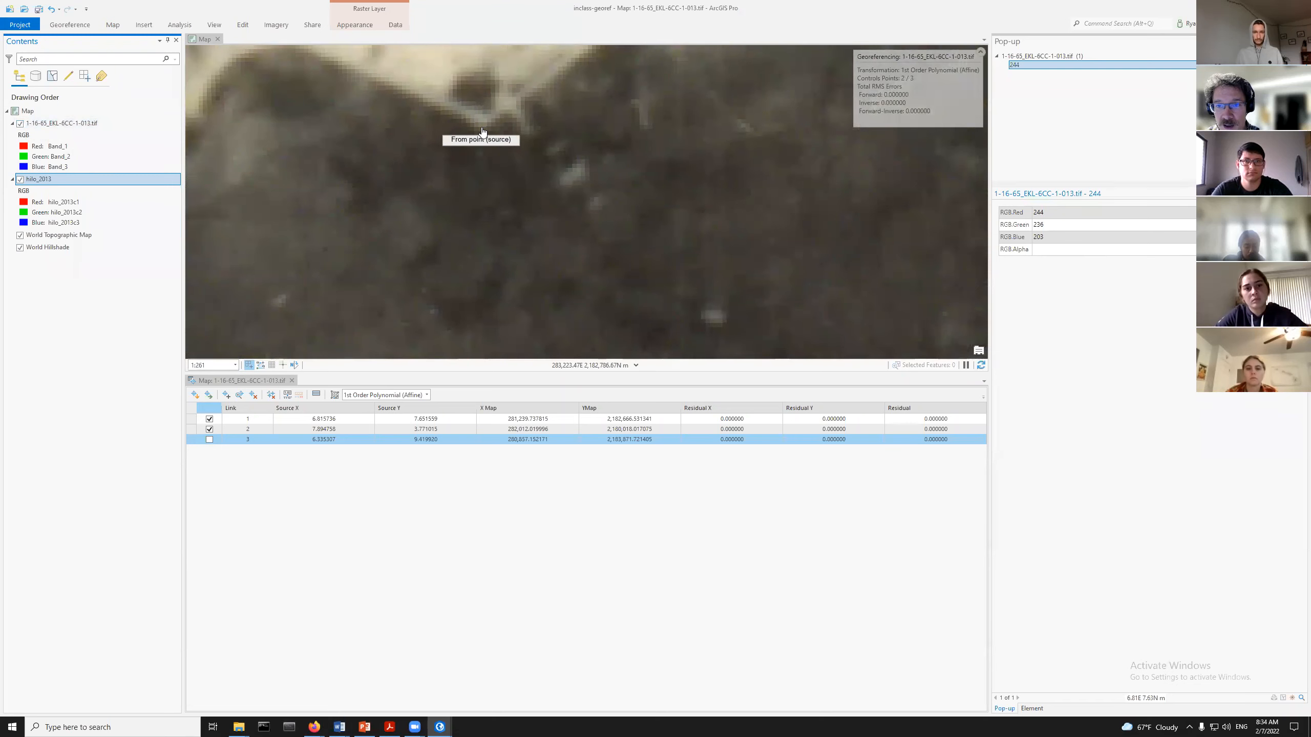
{"action": "left_click", "coordinate": [481, 127]}
{"action": "left_click", "coordinate": [481, 127]}
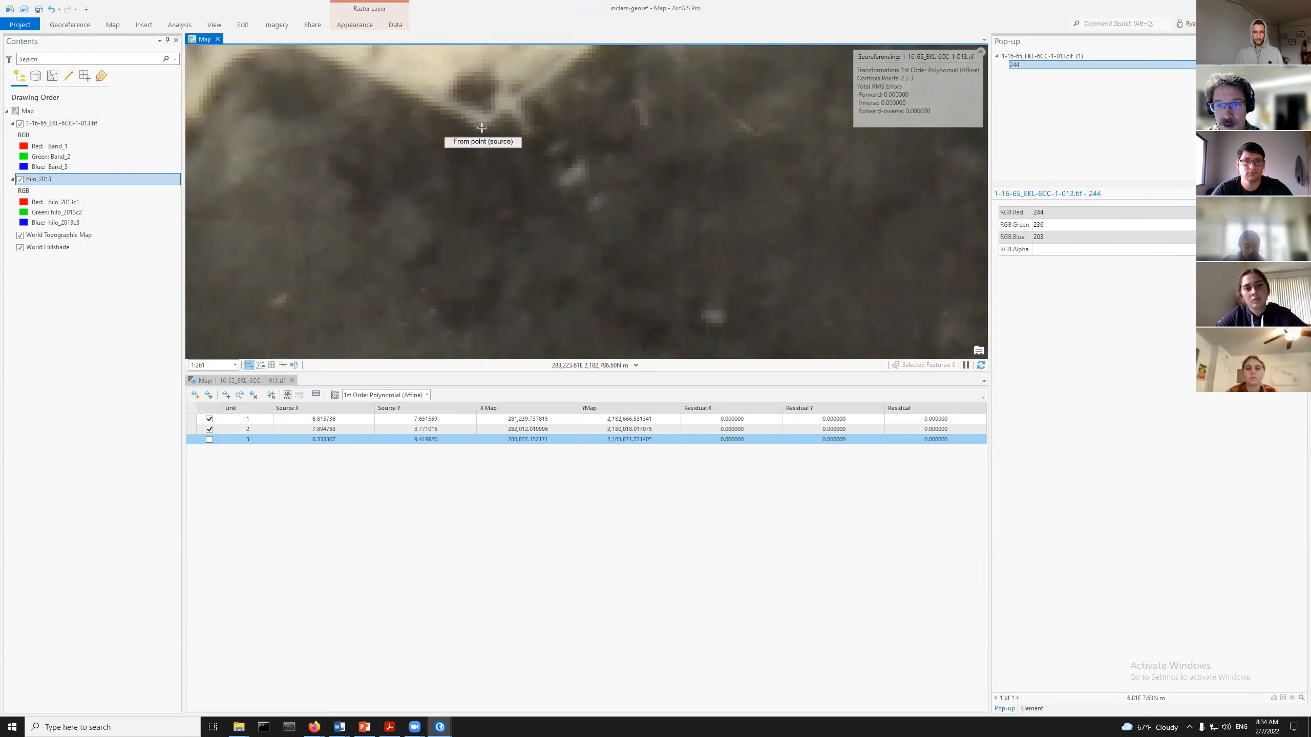
Hide the 1965 photo and place the target point on the island's southern tip beside the footbridge in the 2013 image
{"action": "left_click", "coordinate": [20, 122]}
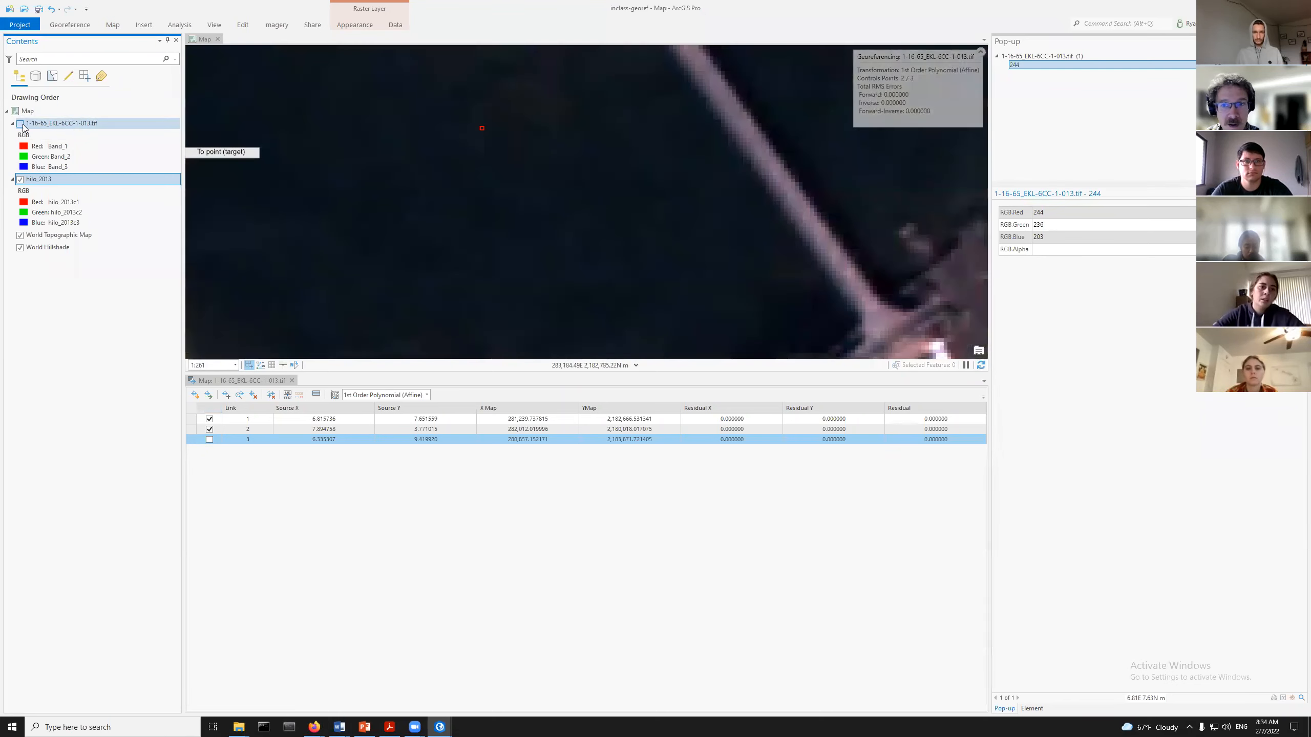
{"action": "scroll", "coordinate": [454, 229], "scroll_direction": "down", "scroll_amount": 4}
{"action": "scroll", "coordinate": [471, 173], "scroll_direction": "up", "scroll_amount": 4}
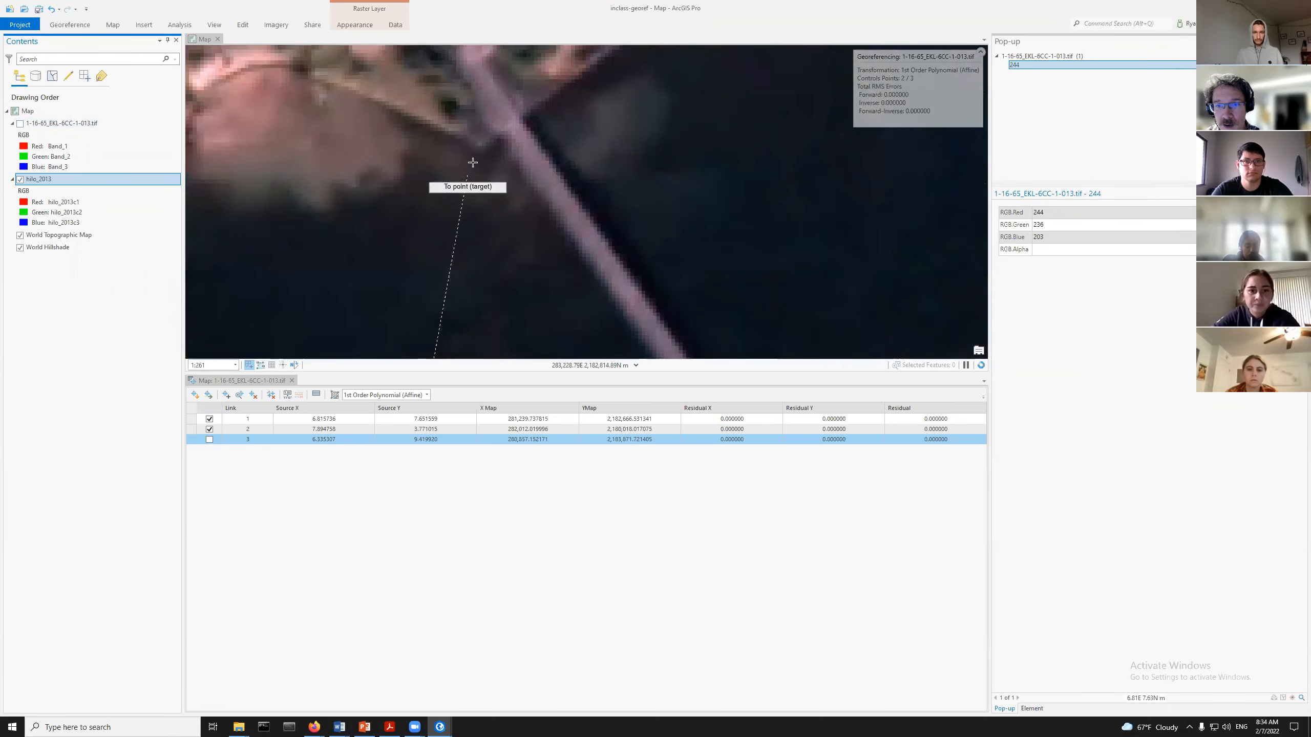
{"action": "left_click", "coordinate": [480, 150]}
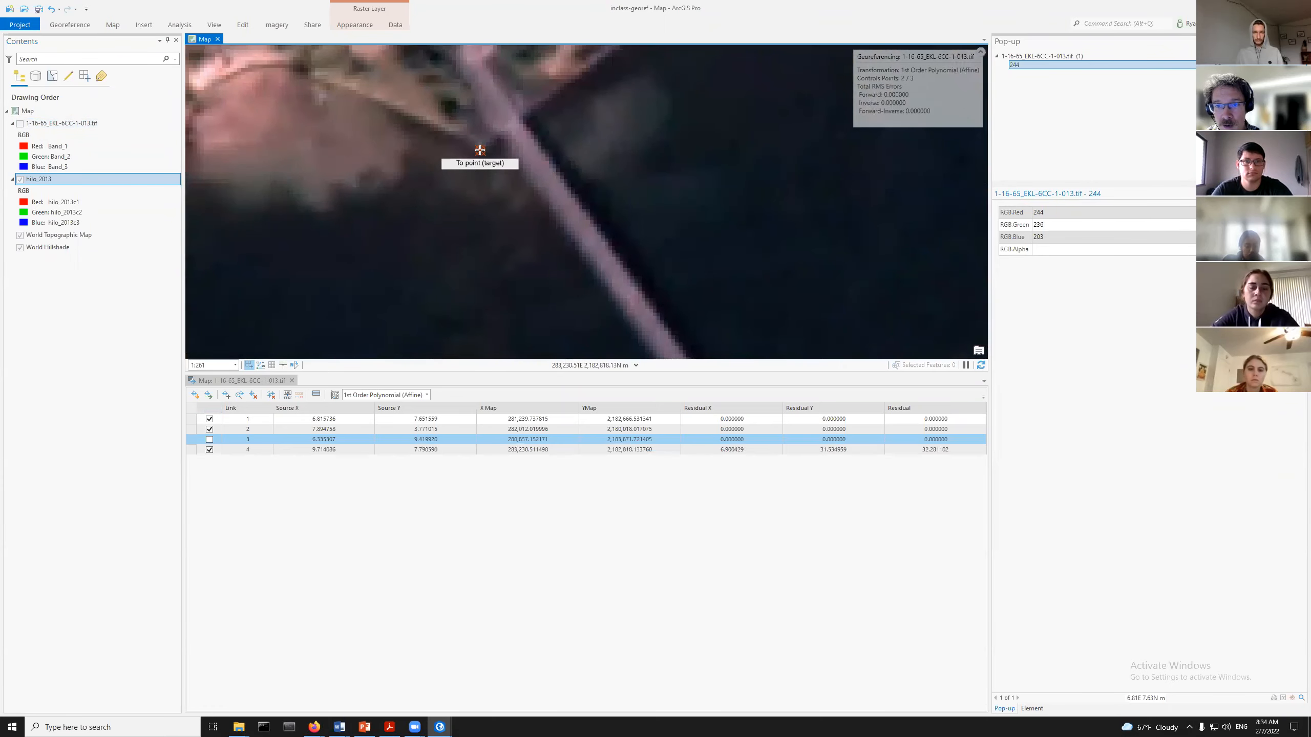
Redisplay the 1965 photo and check its alignment around the island and the neighbouring peninsula
{"action": "scroll", "coordinate": [457, 185], "scroll_direction": "down", "scroll_amount": 2}
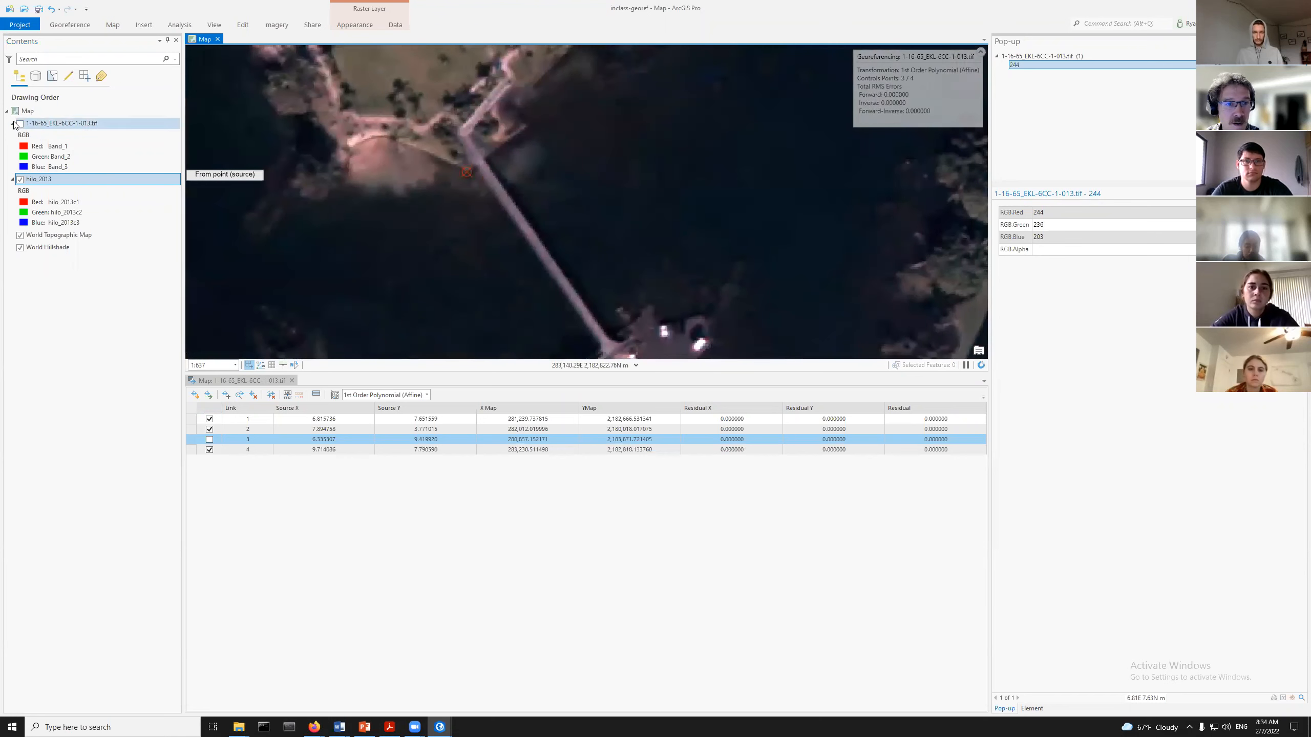
{"action": "left_click", "coordinate": [20, 123]}
{"action": "scroll", "coordinate": [361, 223], "scroll_direction": "down", "scroll_amount": 4}
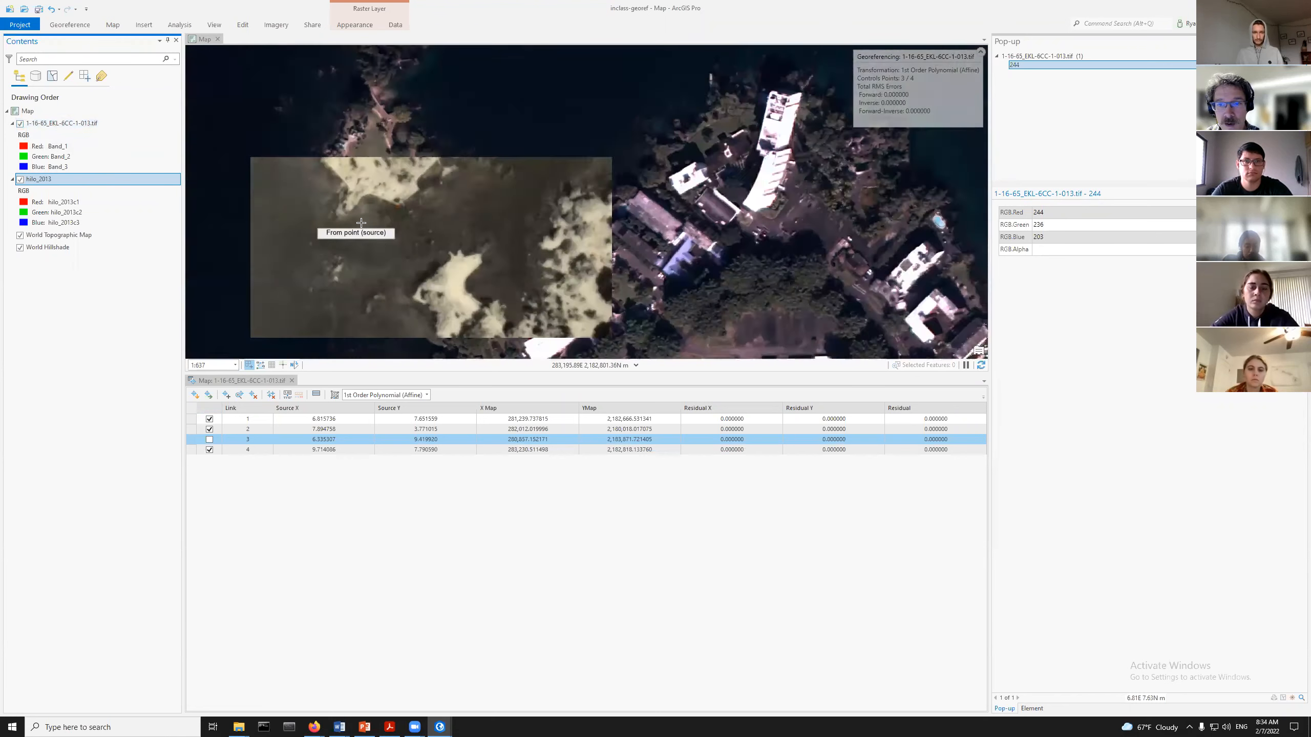
{"action": "scroll", "coordinate": [361, 222], "scroll_direction": "down", "scroll_amount": 1}
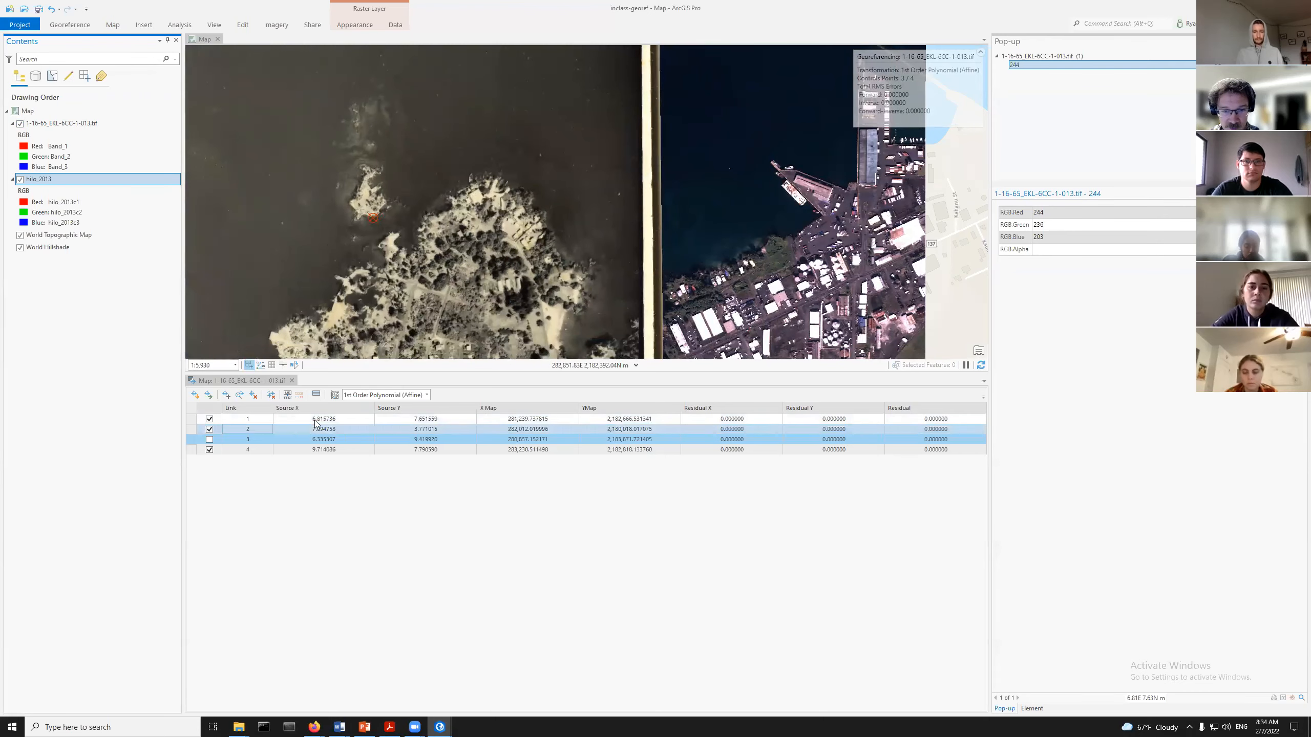
Reactivate control point 3 so that all four links take part in the affine transformation
{"action": "scroll", "coordinate": [457, 157], "scroll_direction": "down", "scroll_amount": 4}
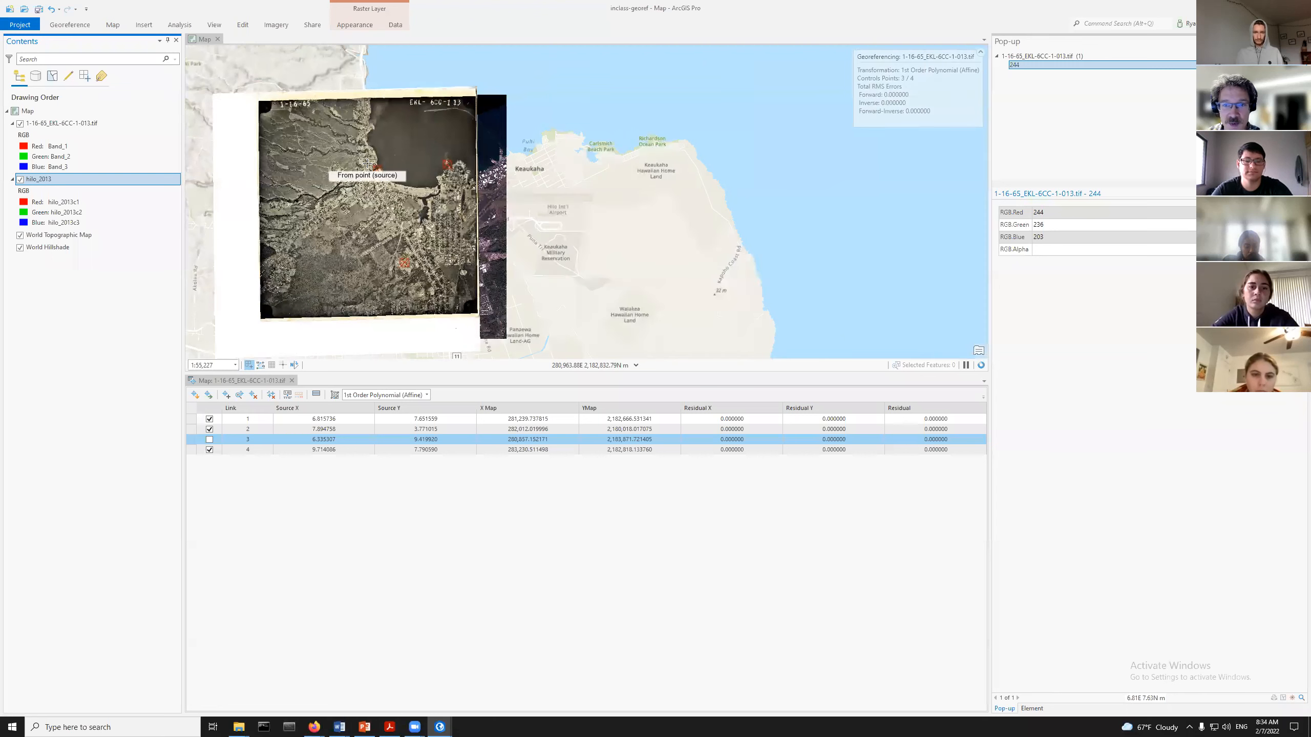
{"action": "left_click", "coordinate": [209, 439]}
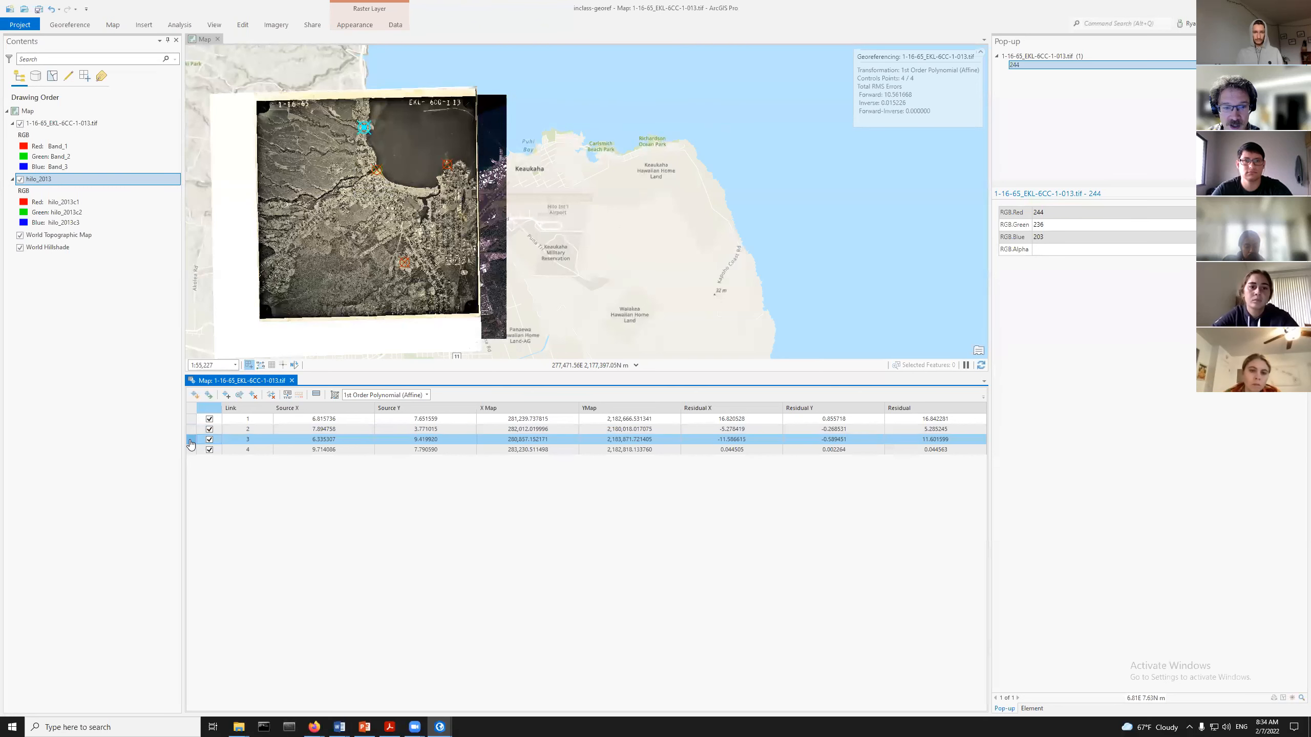
Compare the 1965 photo with the 2013 image over the inland housing area southwest of the bay, toggling the photo layer's visibility
{"action": "scroll", "coordinate": [306, 256], "scroll_direction": "up", "scroll_amount": 3}
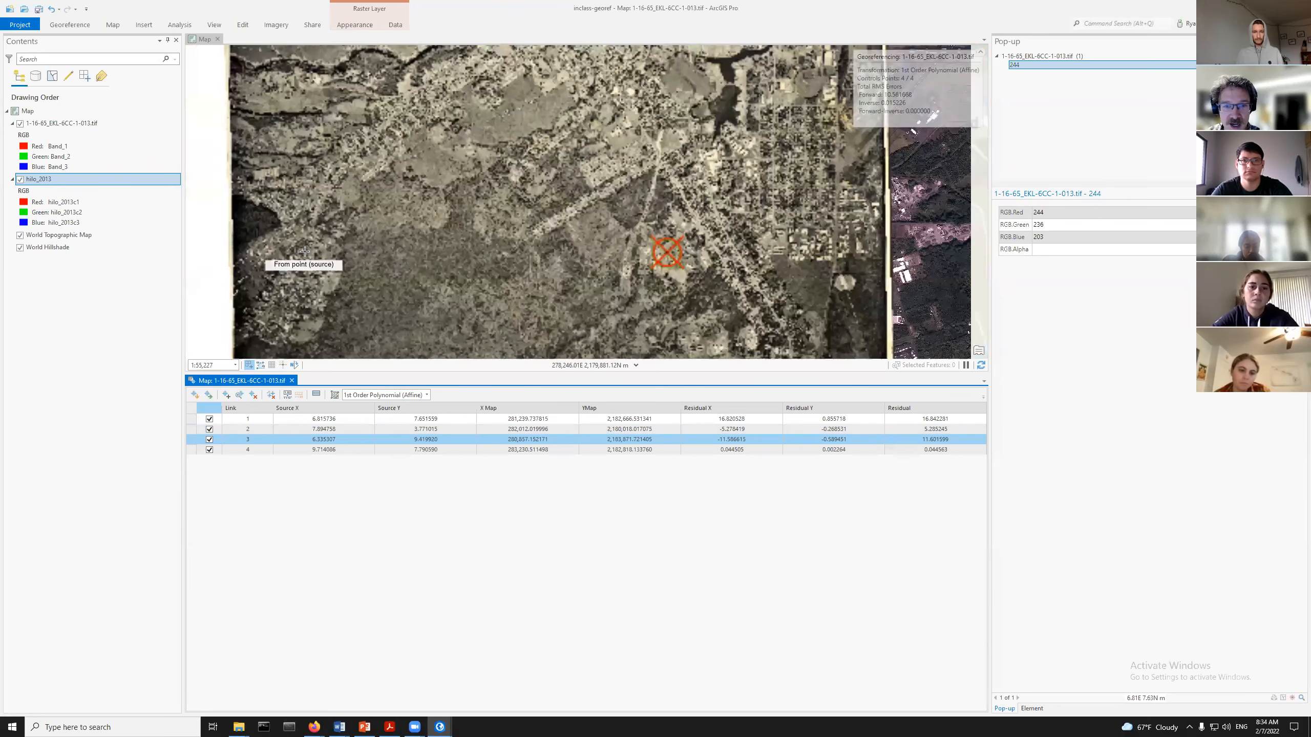
{"action": "scroll", "coordinate": [299, 227], "scroll_direction": "up", "scroll_amount": 3}
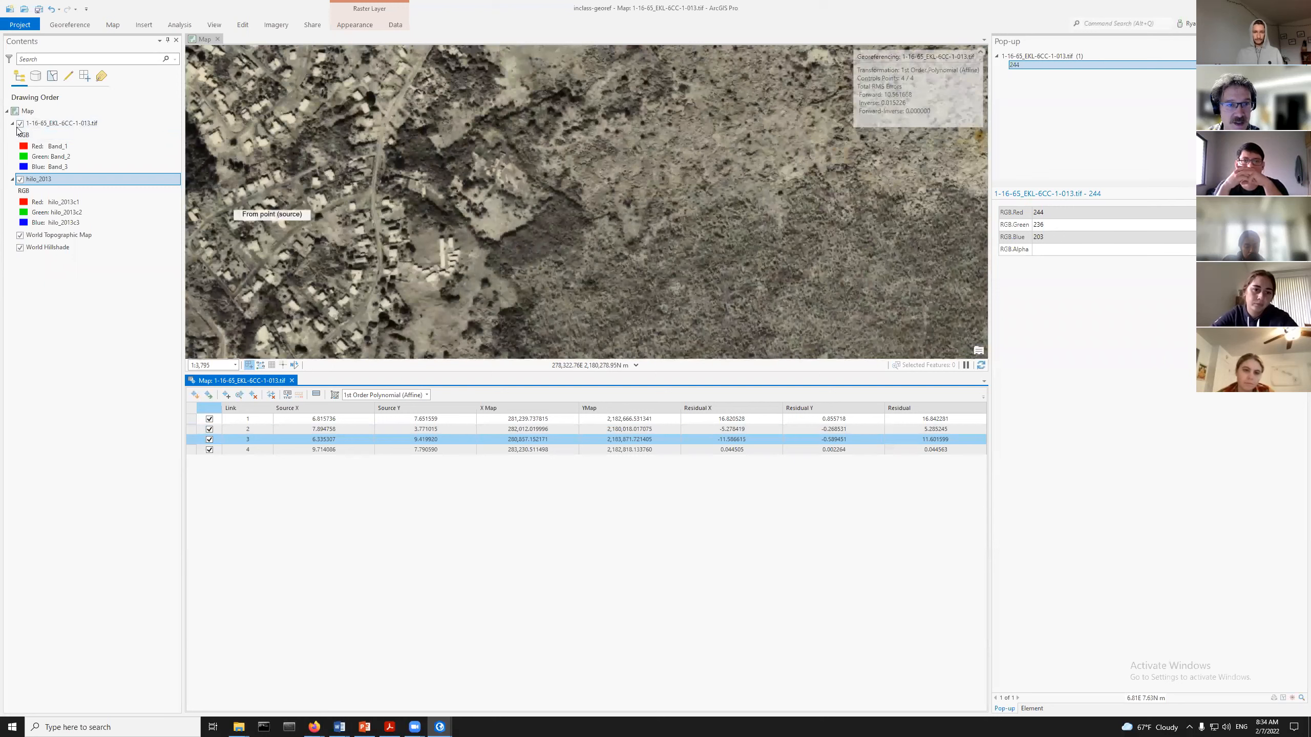
{"action": "left_click", "coordinate": [20, 124]}
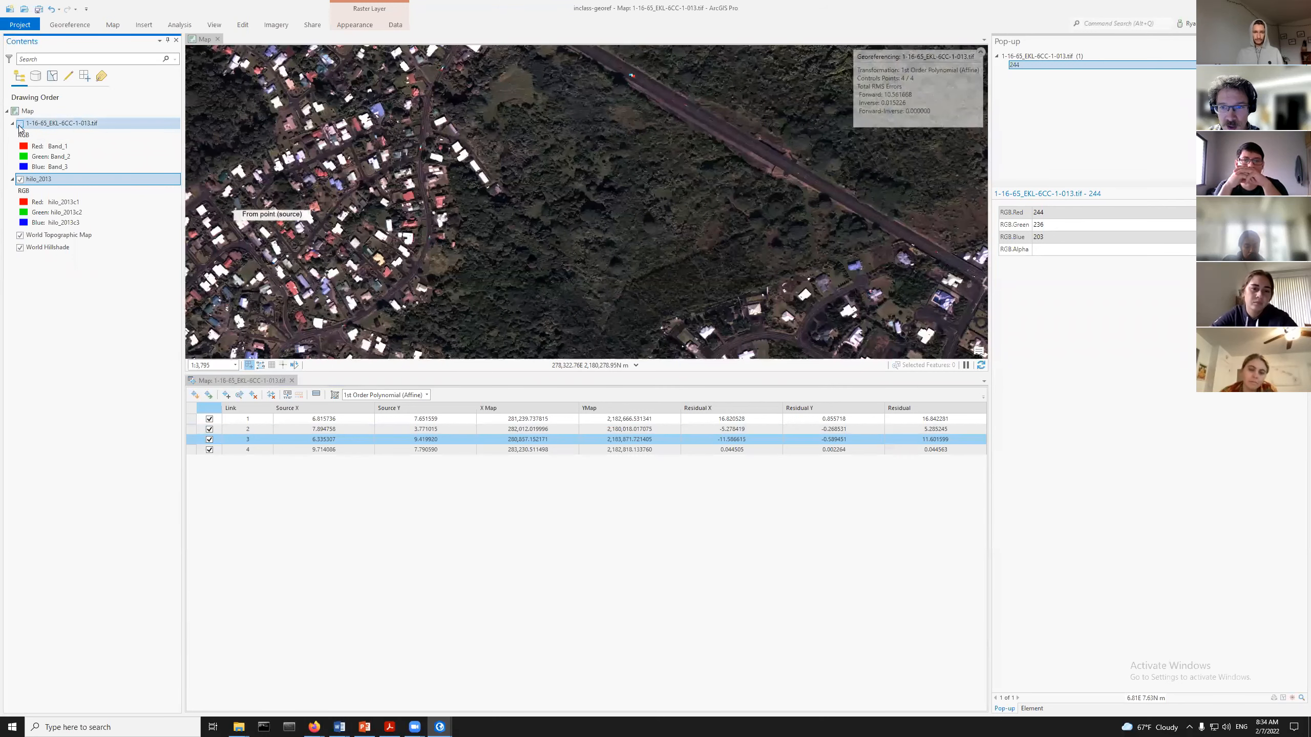
{"action": "left_click", "coordinate": [20, 124]}
{"action": "left_click", "coordinate": [20, 124]}
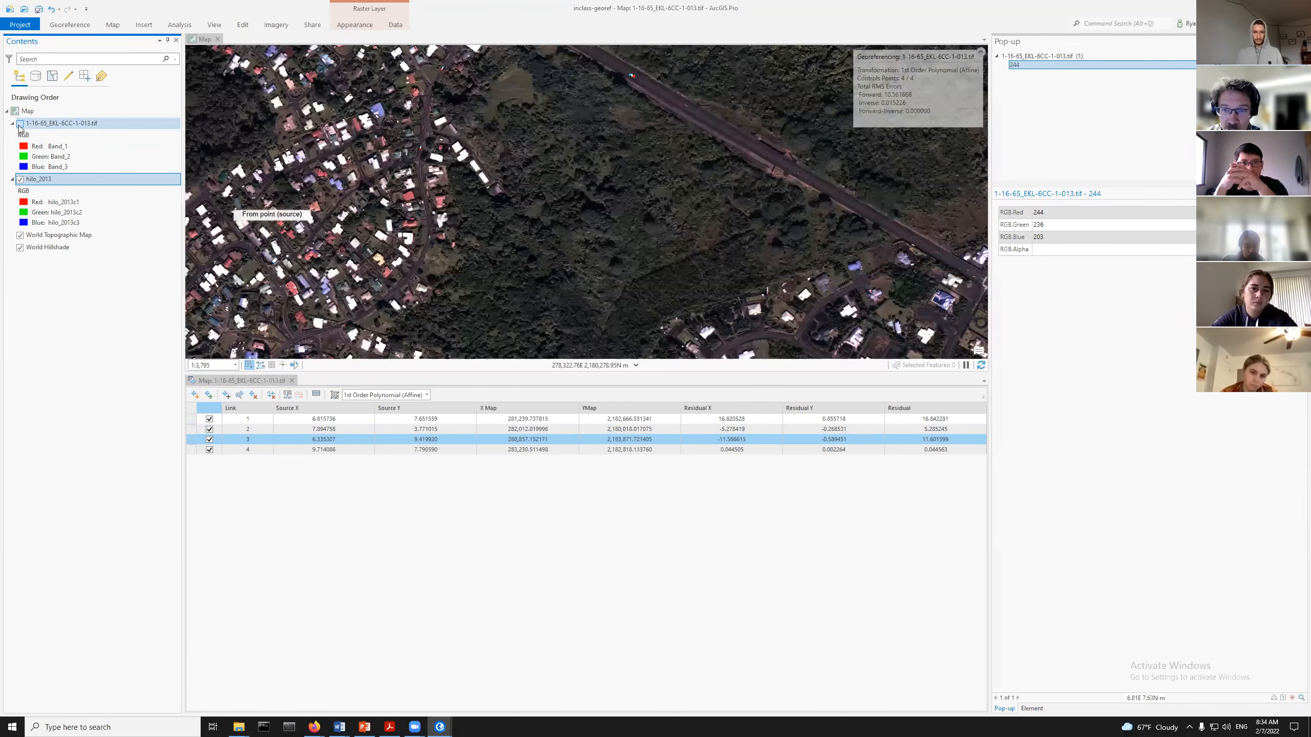
{"action": "left_click", "coordinate": [20, 124]}
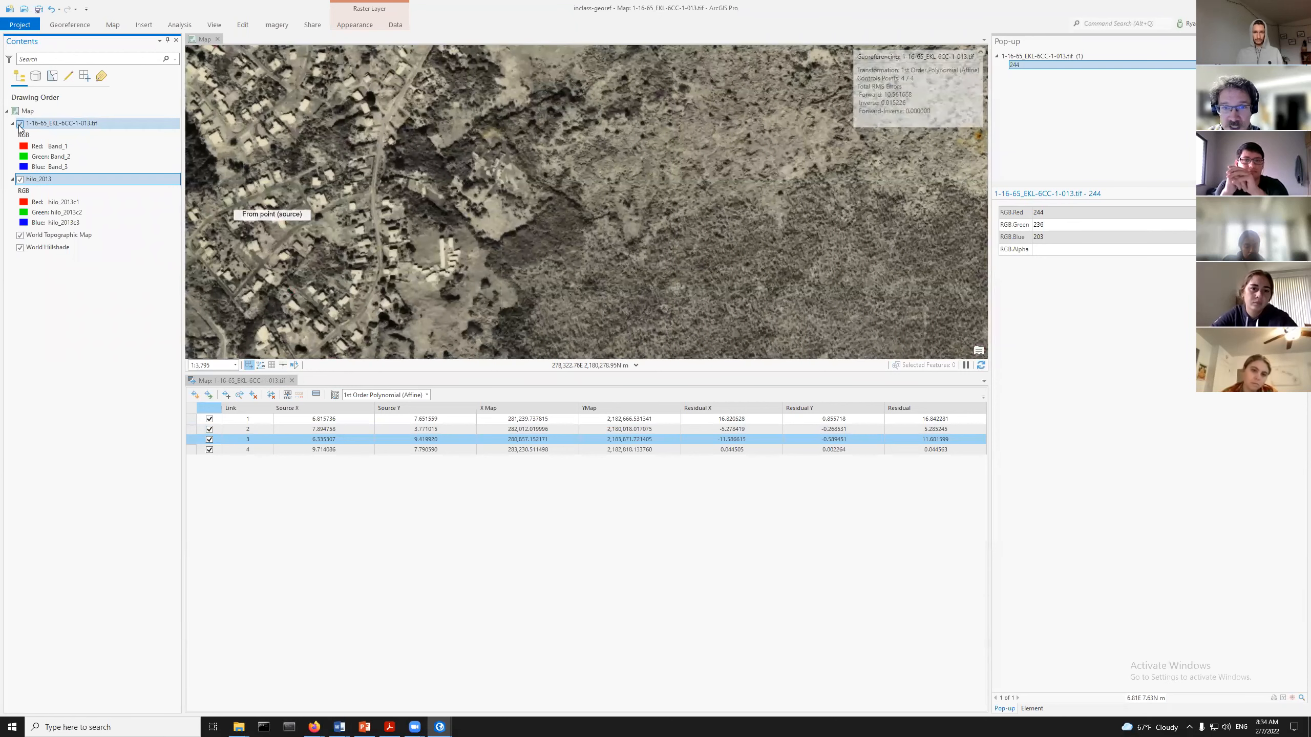
{"action": "left_click", "coordinate": [20, 124]}
{"action": "scroll", "coordinate": [265, 146], "scroll_direction": "down", "scroll_amount": 4}
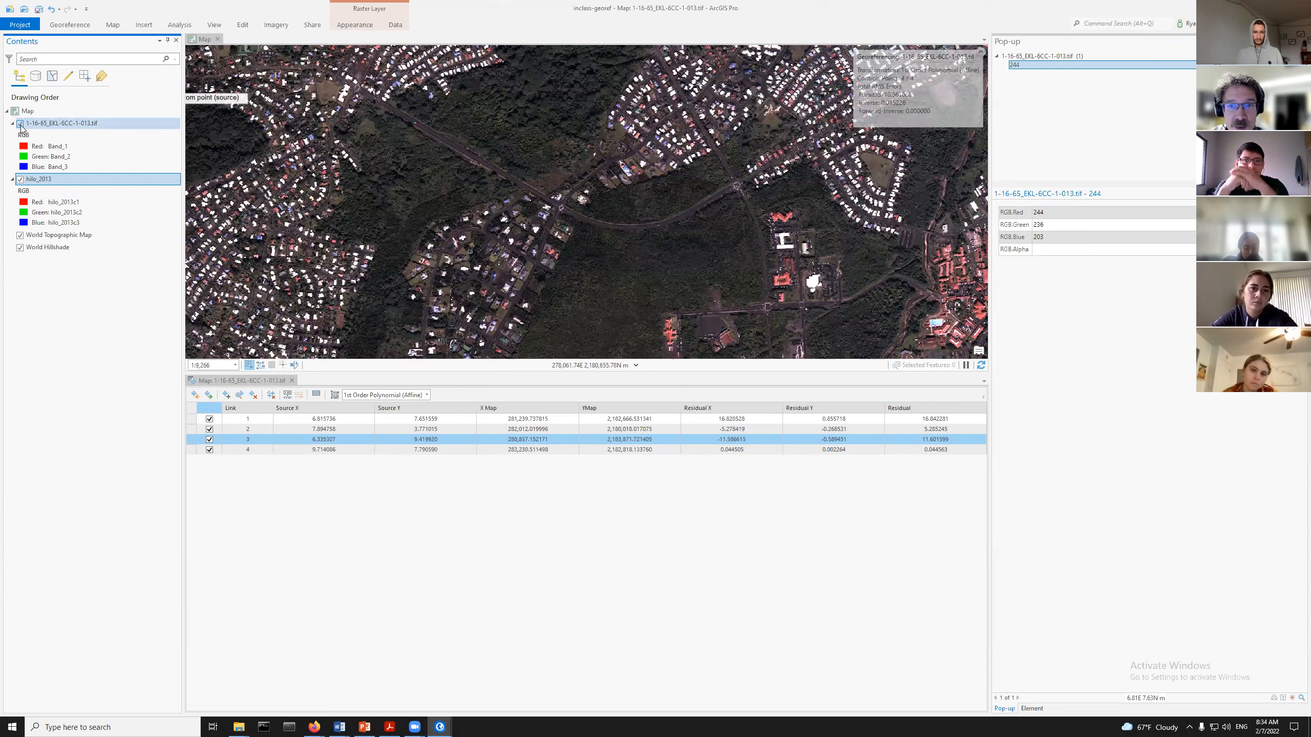
{"action": "left_click", "coordinate": [20, 124]}
Check the road junction at the edge of the inland housing area in both images as a possible shared landmark
{"action": "scroll", "coordinate": [330, 103], "scroll_direction": "up", "scroll_amount": 4}
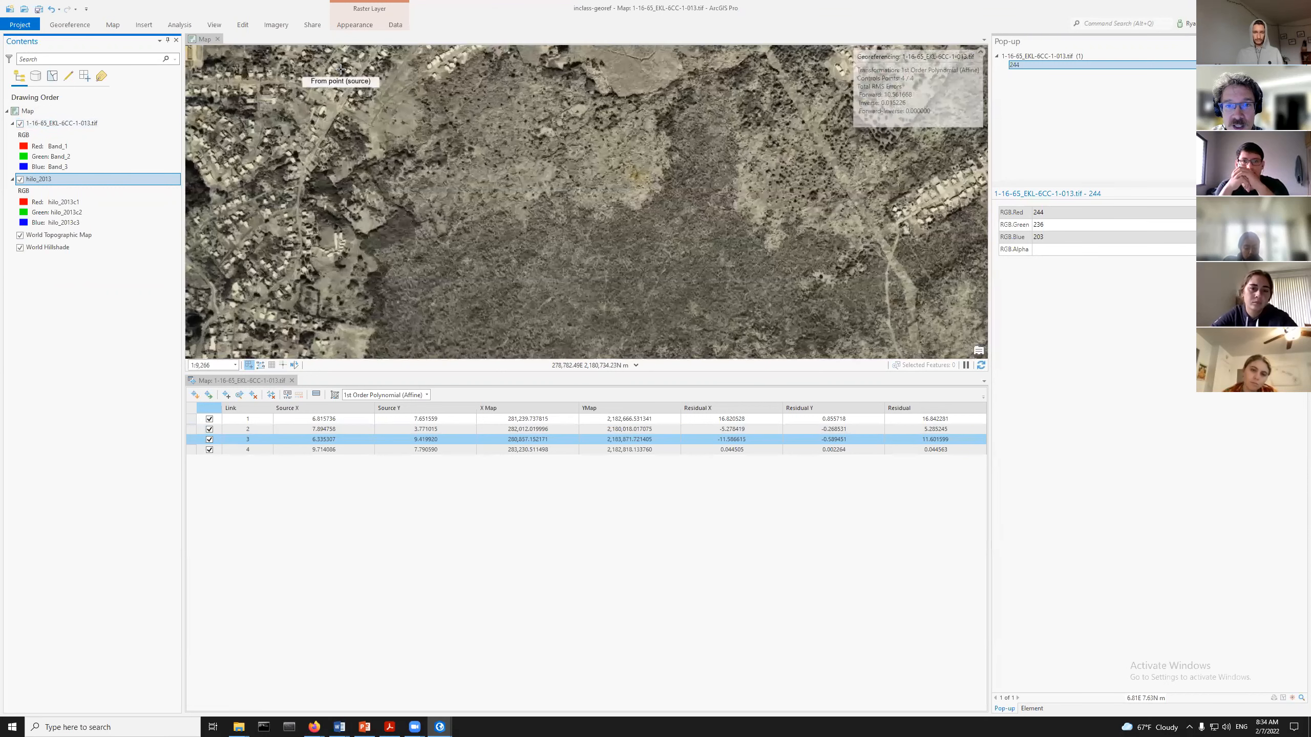
{"action": "scroll", "coordinate": [329, 103], "scroll_direction": "up", "scroll_amount": 1}
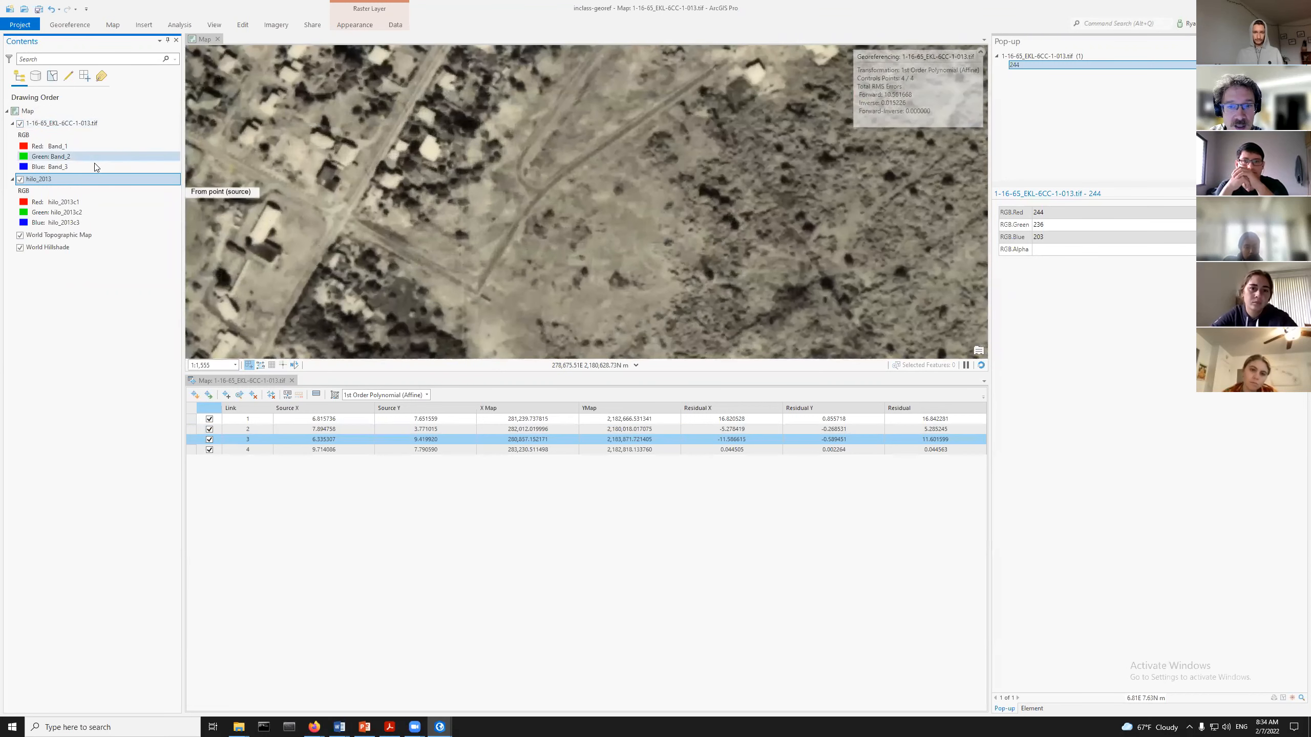
{"action": "left_click", "coordinate": [20, 124]}
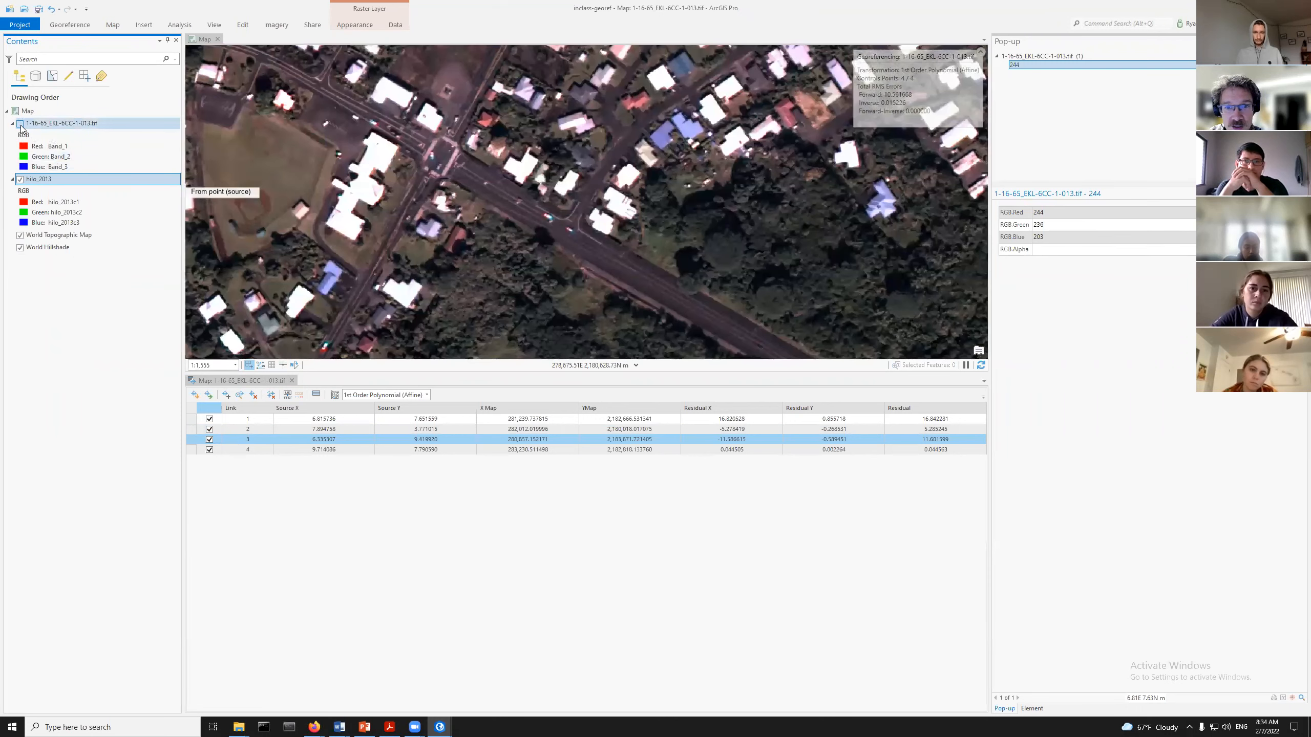
{"action": "left_click", "coordinate": [20, 124]}
{"action": "scroll", "coordinate": [515, 246], "scroll_direction": "down", "scroll_amount": 3}
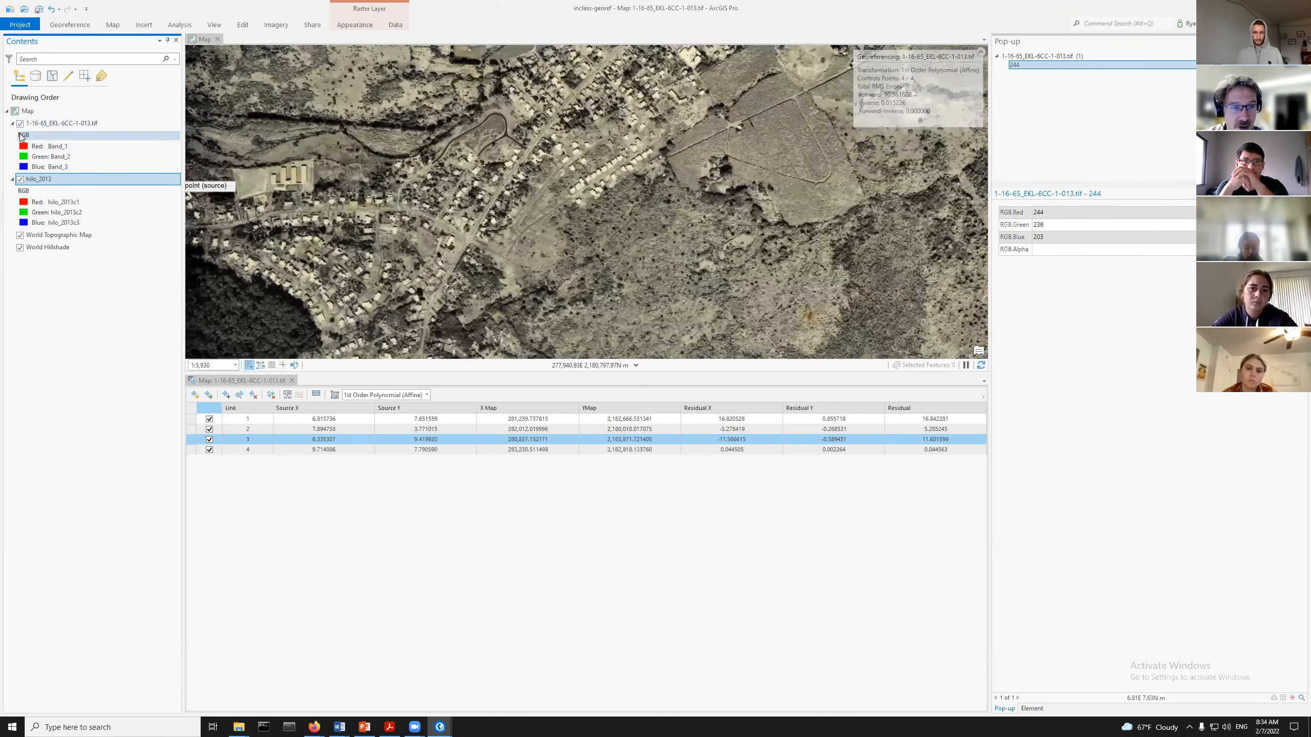
{"action": "left_click", "coordinate": [20, 124]}
{"action": "left_click", "coordinate": [20, 124]}
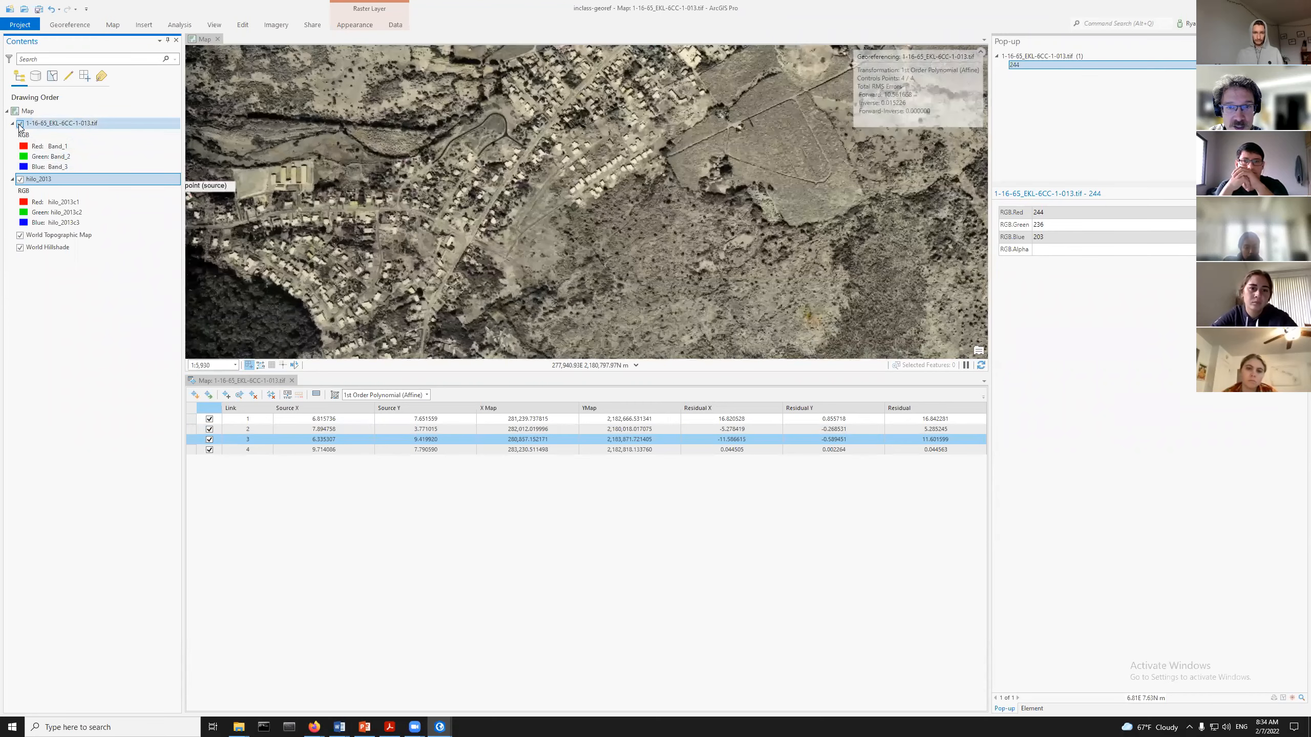
Find the inland school complex in both images and place a source point at the northeast corner of its westernmost building in the 1965 photo
{"action": "scroll", "coordinate": [249, 164], "scroll_direction": "up", "scroll_amount": 3}
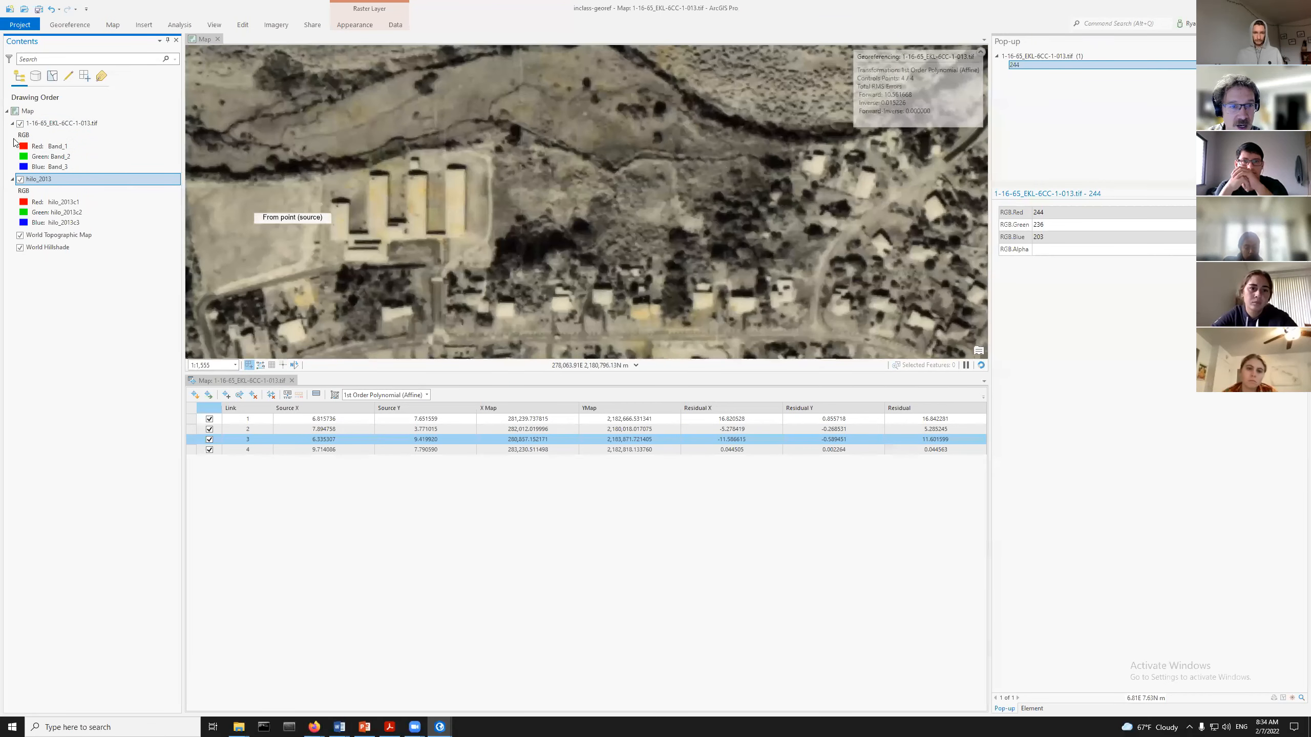
{"action": "left_click", "coordinate": [20, 124]}
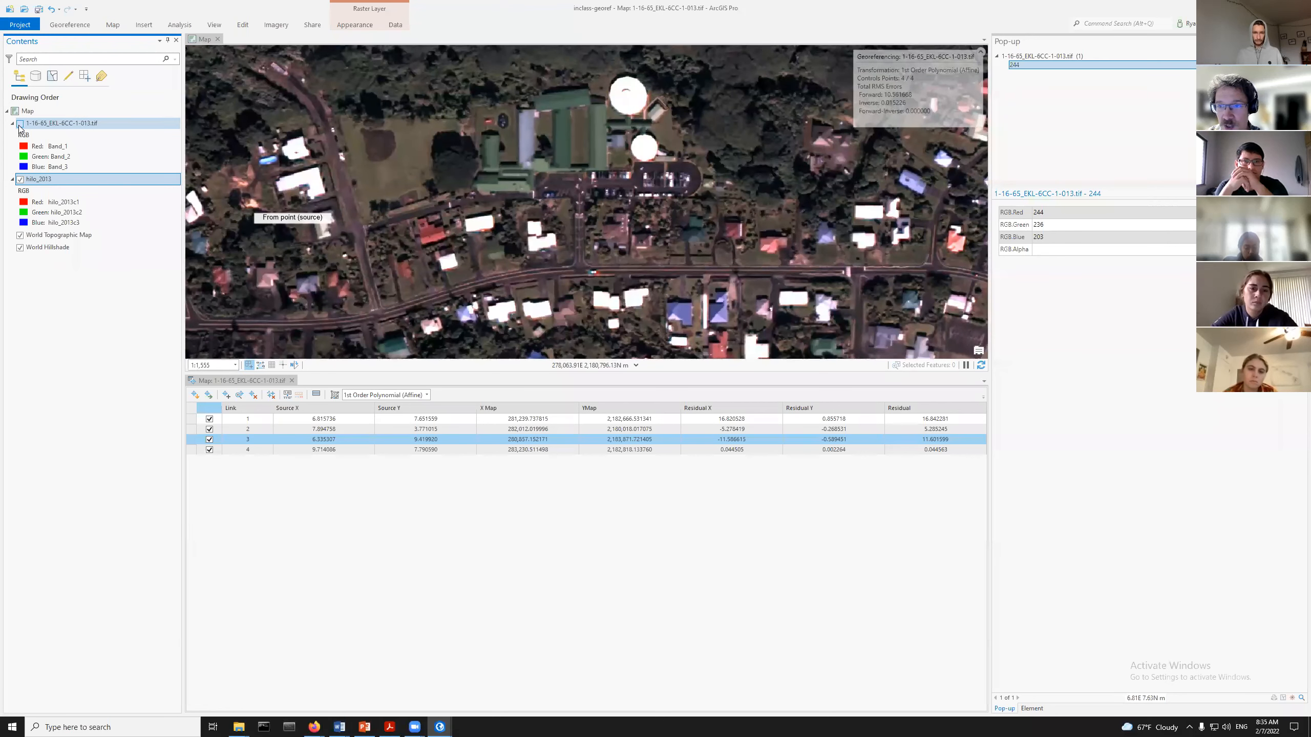
{"action": "left_click", "coordinate": [20, 124]}
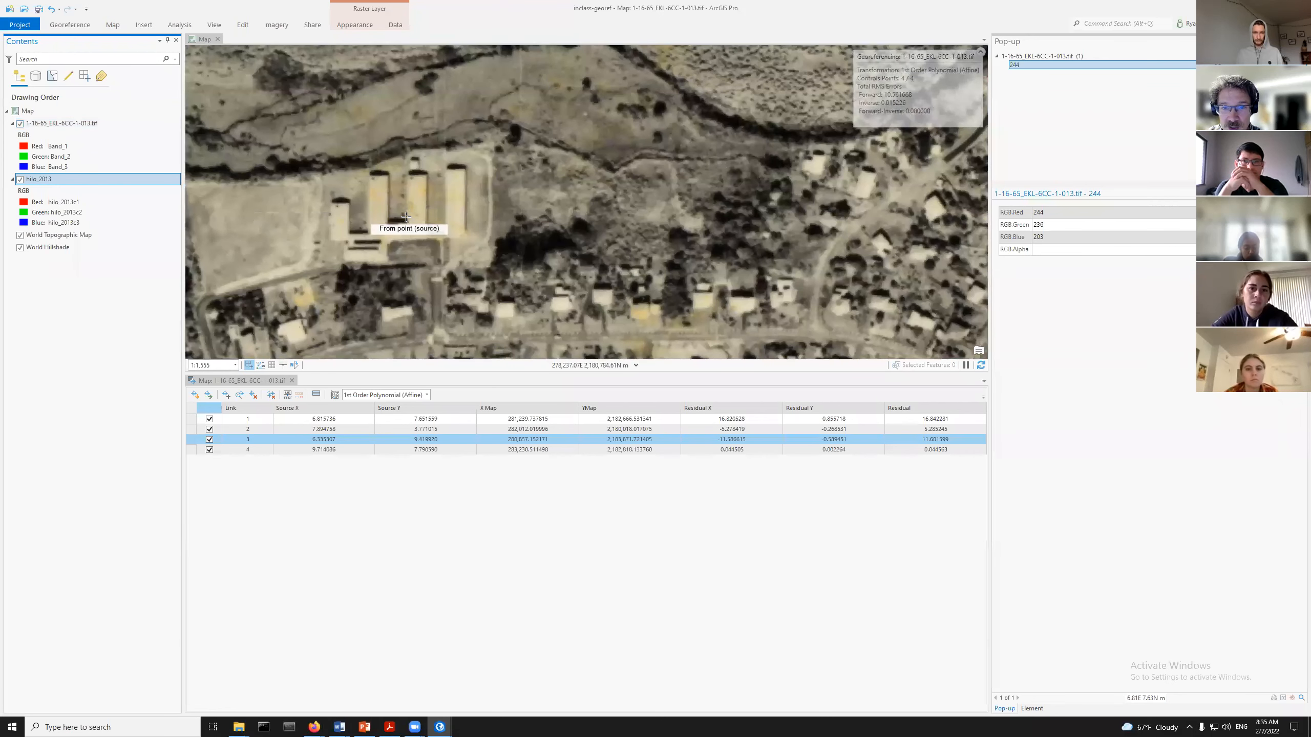
{"action": "scroll", "coordinate": [330, 207], "scroll_direction": "up", "scroll_amount": 3}
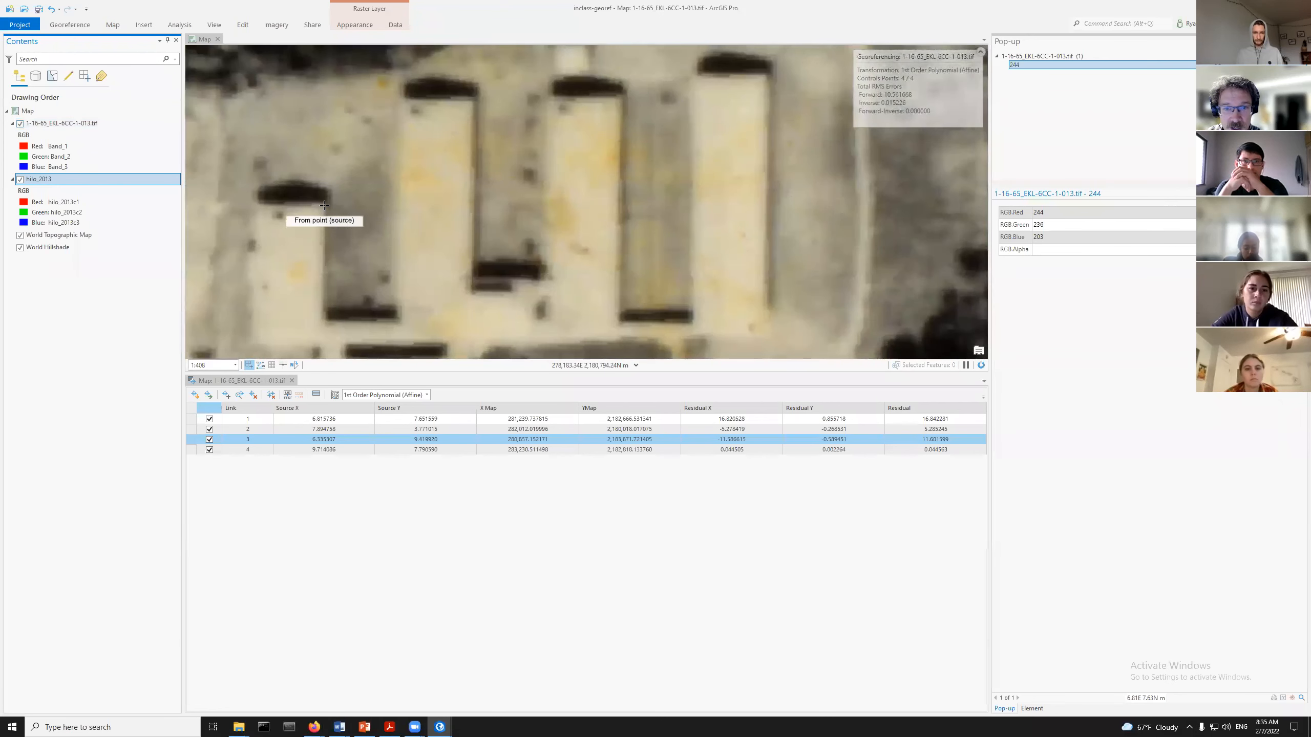
{"action": "left_click", "coordinate": [204, 40]}
{"action": "left_click", "coordinate": [323, 207]}
Hide the 1965 photo and place the target point on the northeast corner of the school's westernmost green-roofed building in the 2013 image
{"action": "left_click", "coordinate": [19, 124]}
{"action": "scroll", "coordinate": [343, 201], "scroll_direction": "down", "scroll_amount": 5}
{"action": "scroll", "coordinate": [388, 186], "scroll_direction": "up", "scroll_amount": 5}
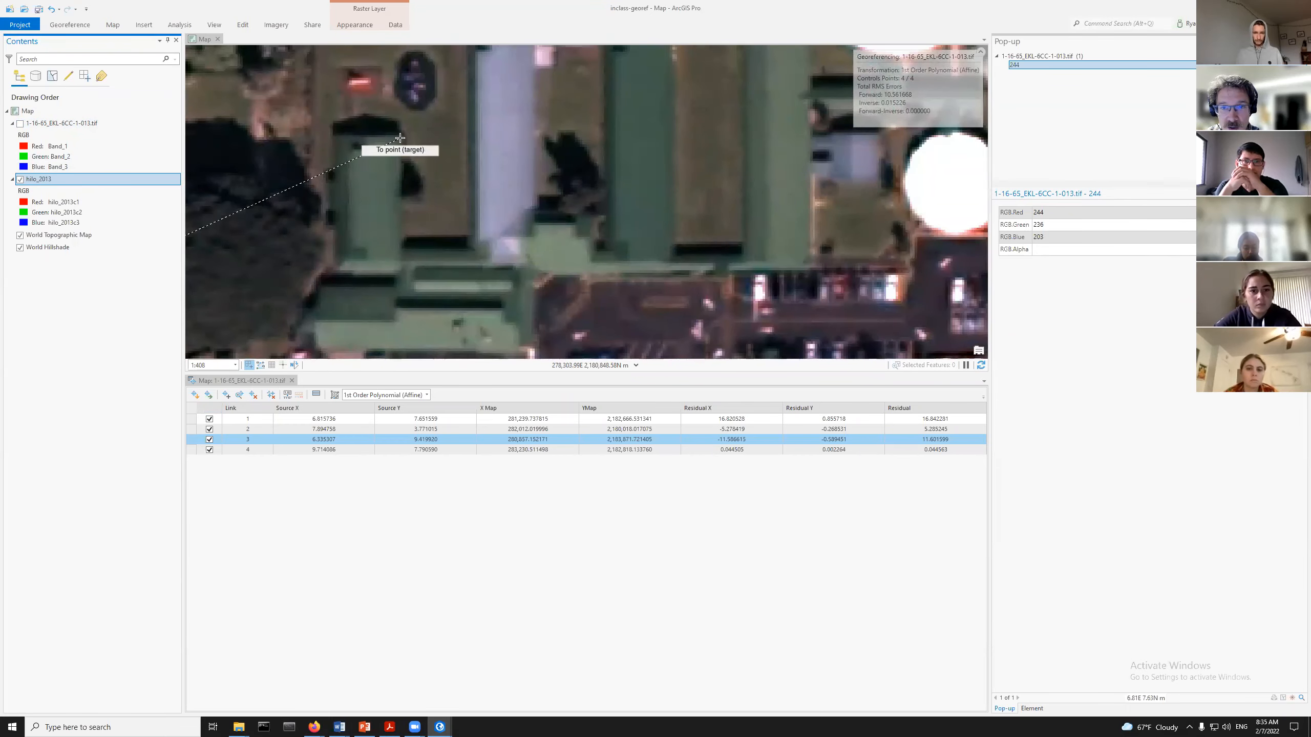
{"action": "scroll", "coordinate": [401, 137], "scroll_direction": "up", "scroll_amount": 2}
{"action": "left_click", "coordinate": [405, 131]}
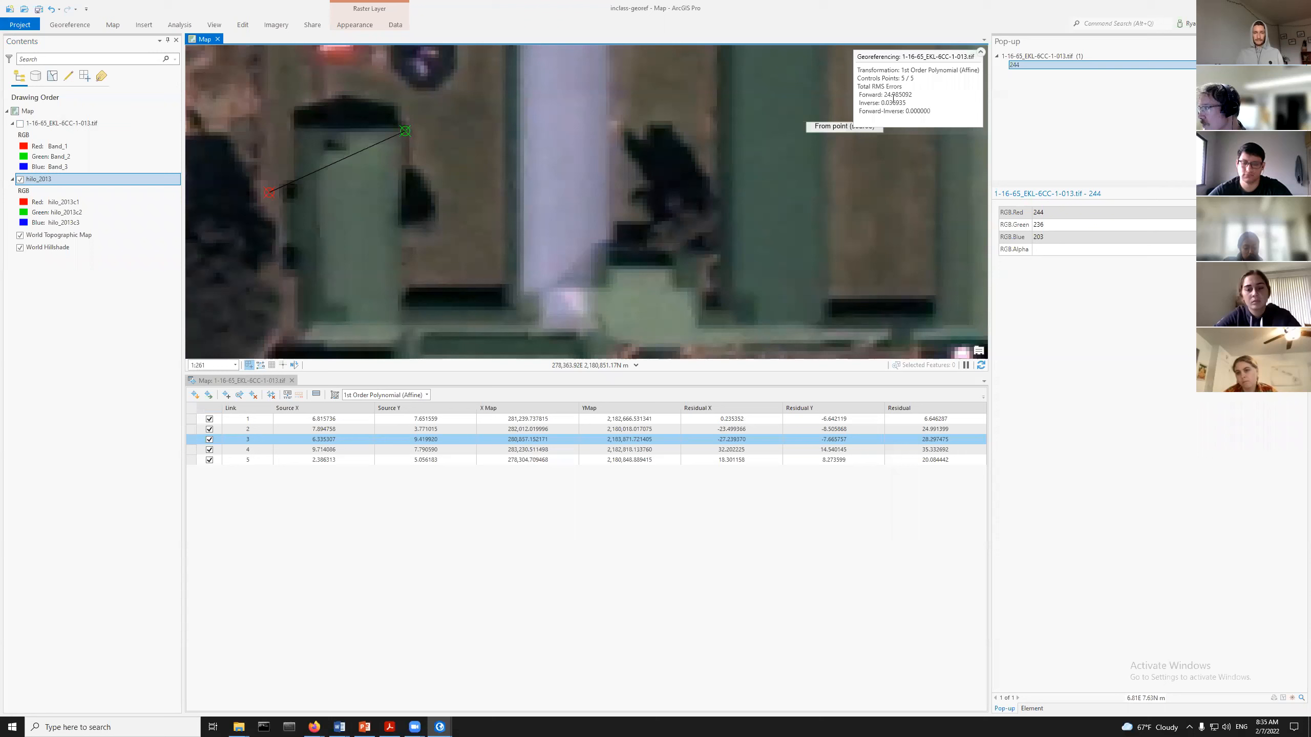
Review the available transformation types and the distribution of the control points across the full 2013 image
{"action": "left_click", "coordinate": [421, 395]}
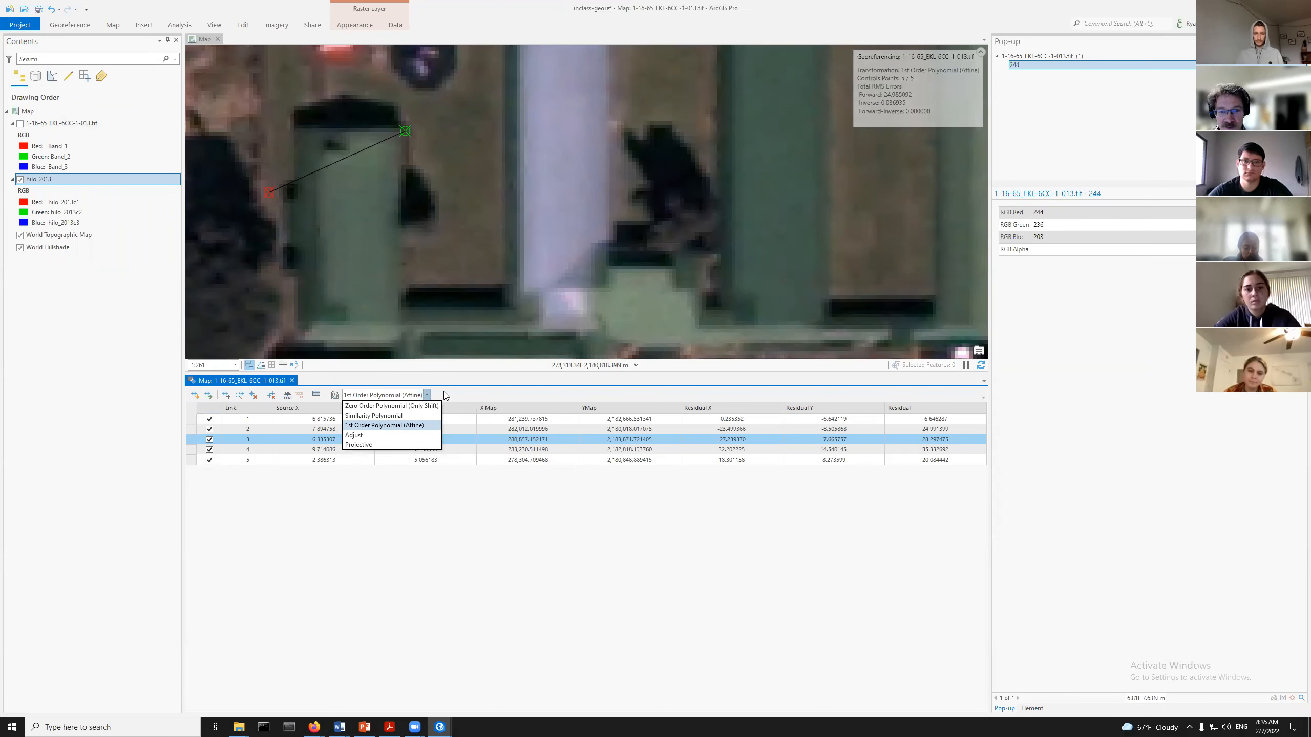
{"action": "left_click", "coordinate": [349, 529]}
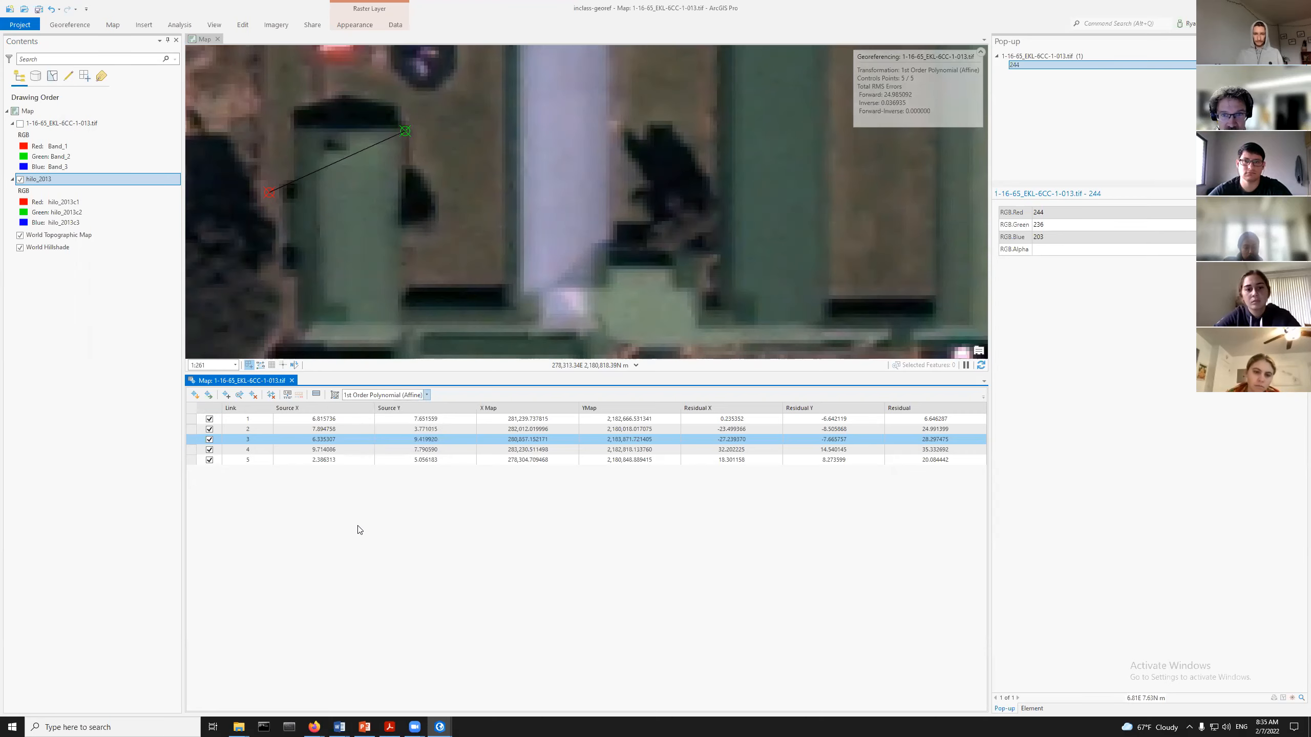
{"action": "scroll", "coordinate": [466, 192], "scroll_direction": "down", "scroll_amount": 10}
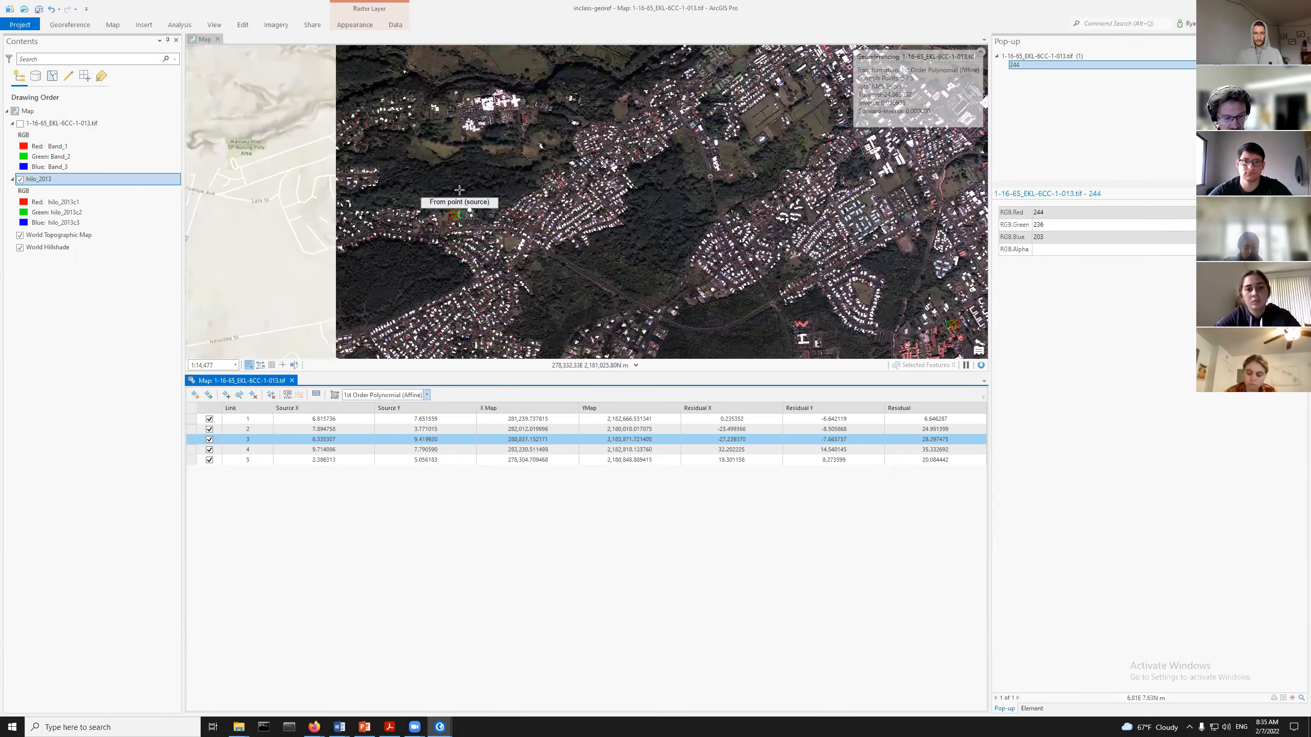
{"action": "scroll", "coordinate": [504, 192], "scroll_direction": "down", "scroll_amount": 2}
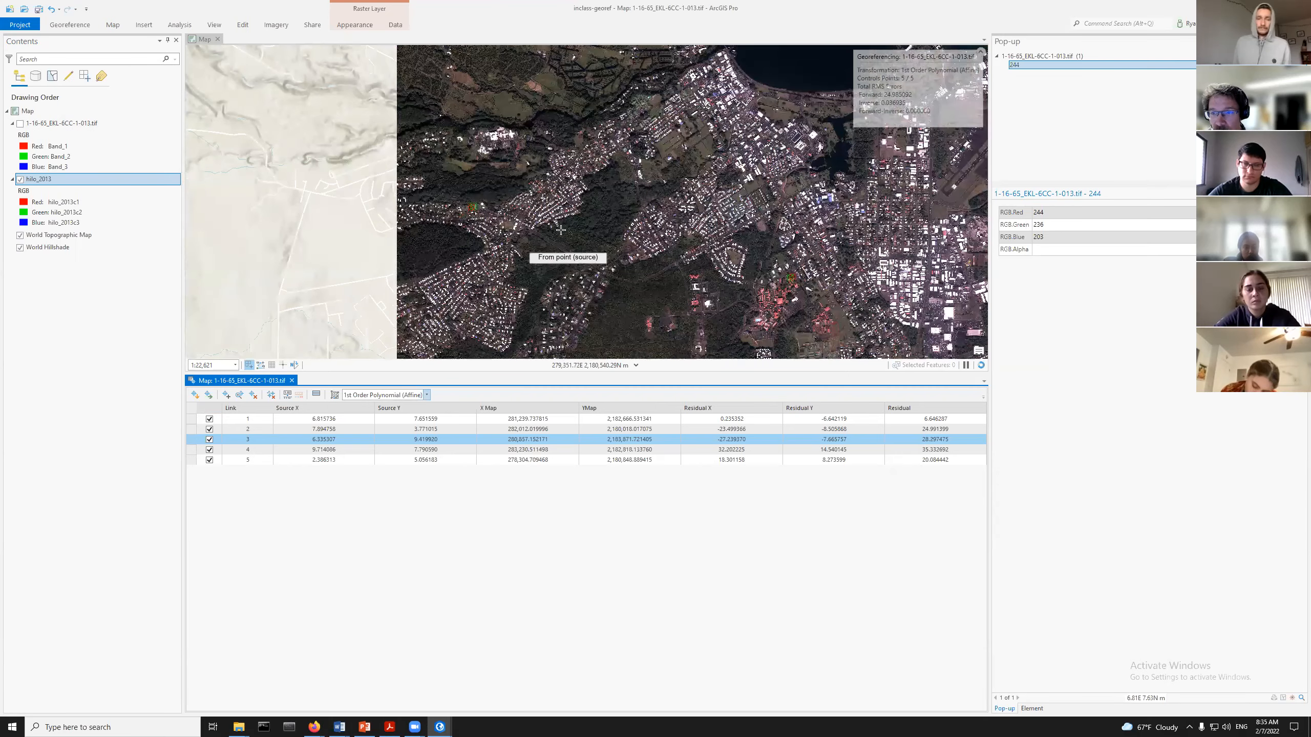
{"action": "scroll", "coordinate": [552, 279], "scroll_direction": "down", "scroll_amount": 3}
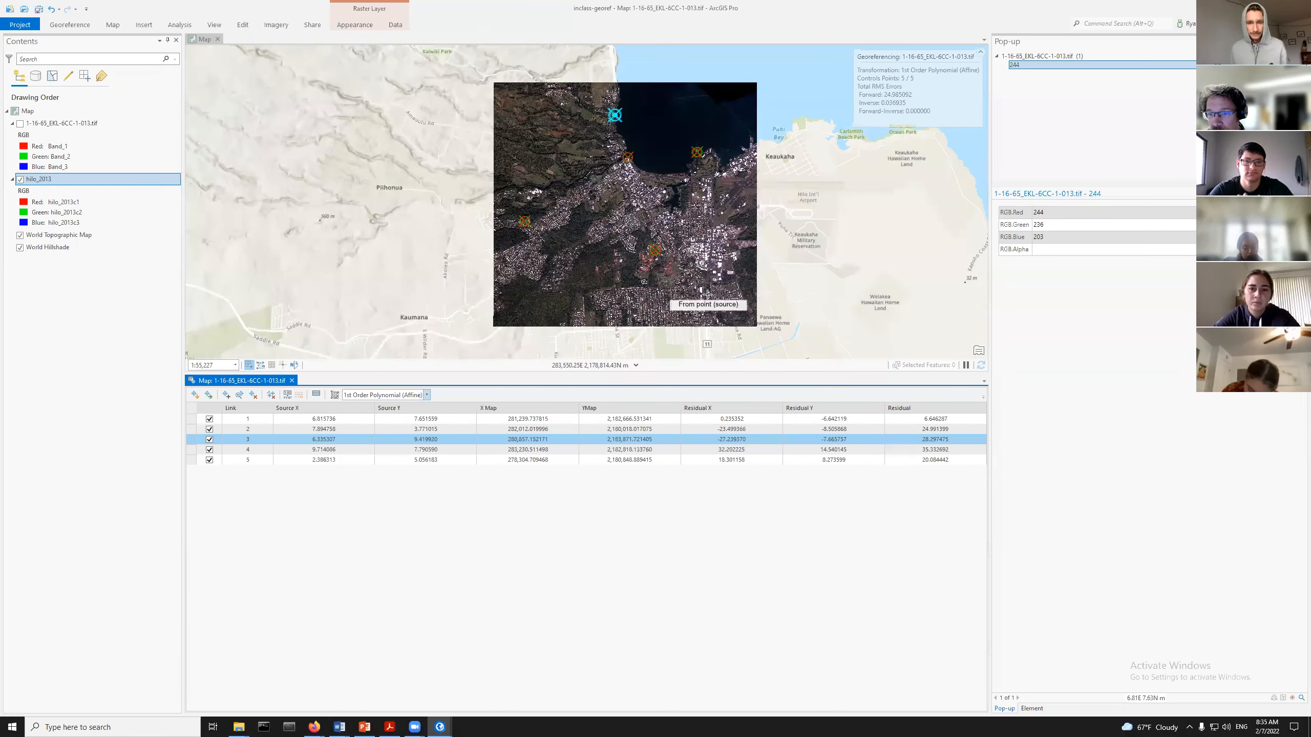
Redisplay the 1965 photo and compare its southeastern part with the 2013 image, toggling the photo layer's visibility
{"action": "scroll", "coordinate": [720, 320], "scroll_direction": "up", "scroll_amount": 4}
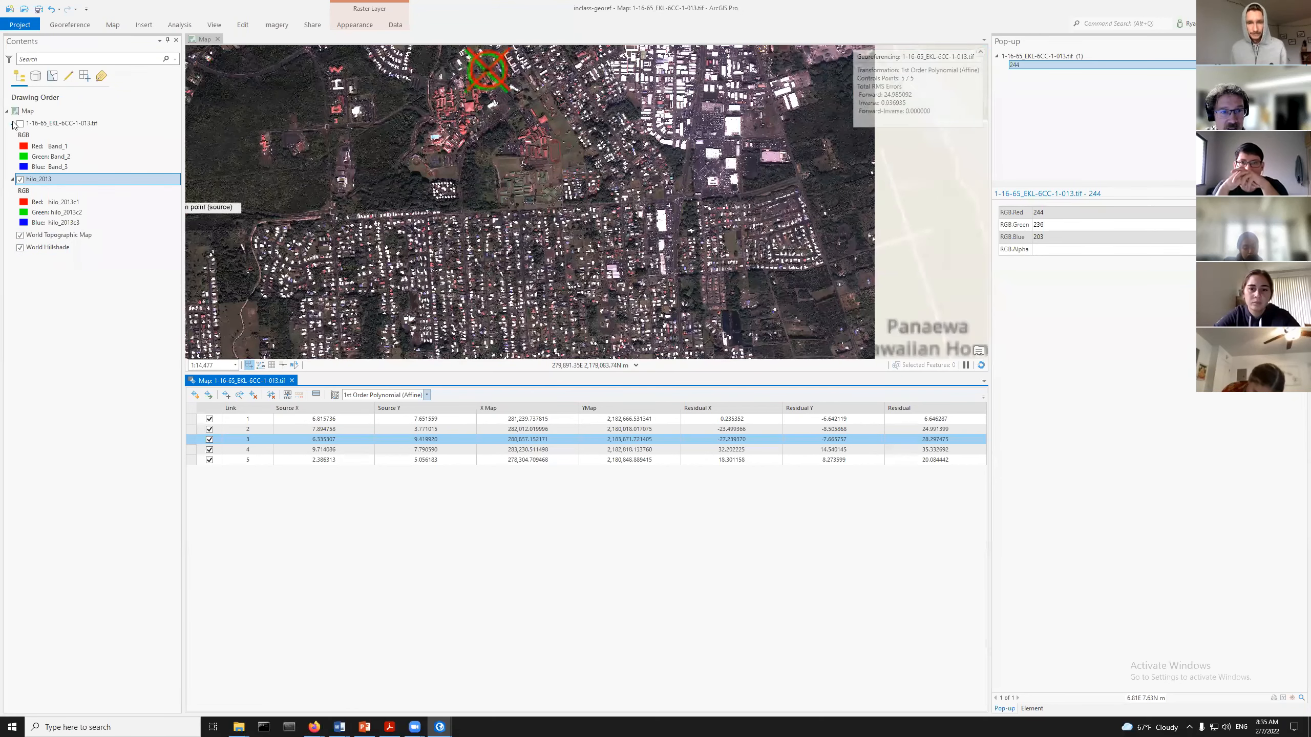
{"action": "left_click", "coordinate": [20, 123]}
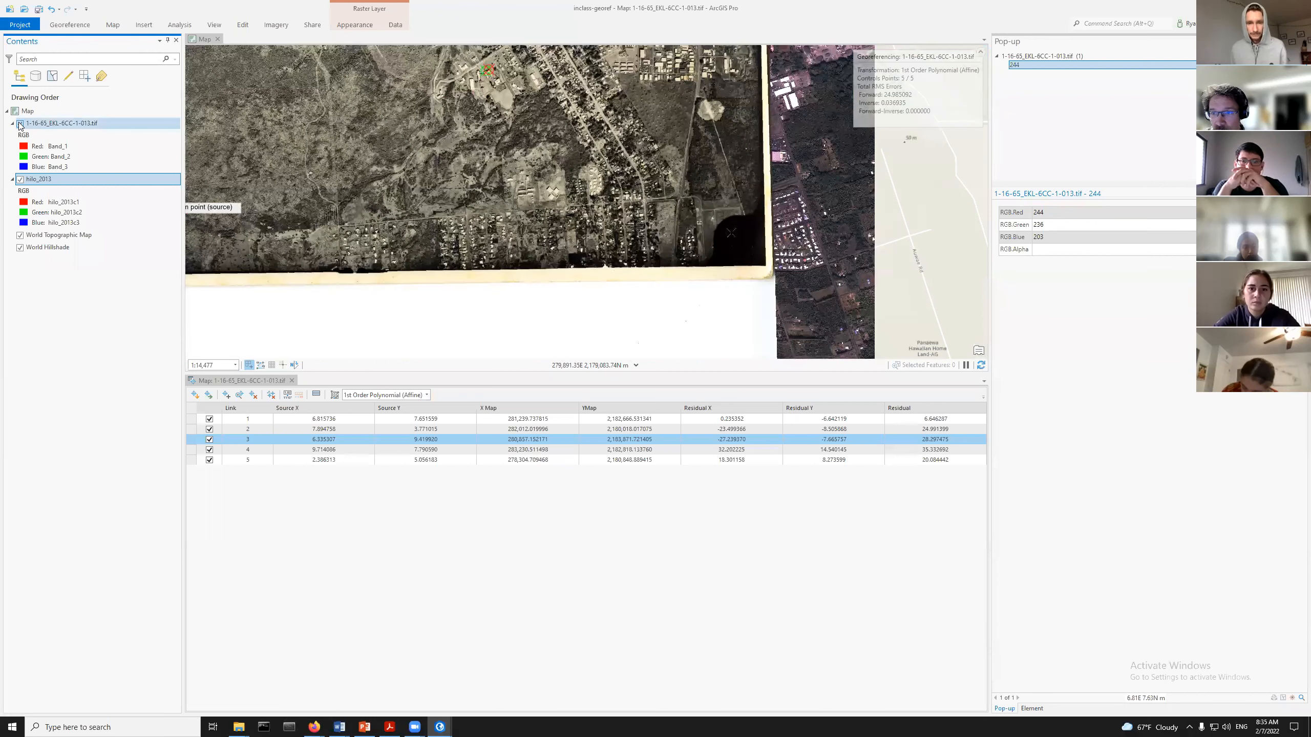
{"action": "left_click", "coordinate": [20, 123]}
{"action": "left_click", "coordinate": [20, 123]}
{"action": "left_click", "coordinate": [20, 124]}
{"action": "left_click", "coordinate": [20, 123]}
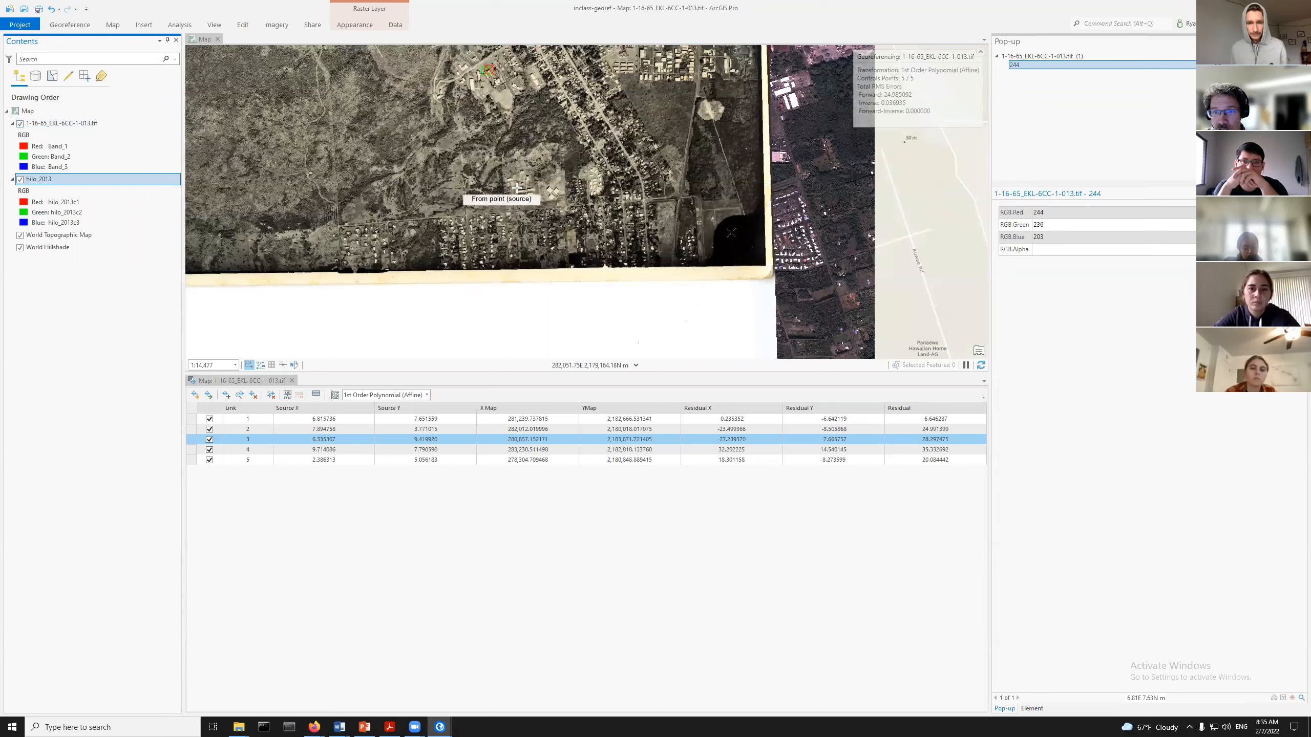
Compare the school complex beside the cross-shaped building in the 1965 photo and the 2013 image to find buildings present in both
{"action": "scroll", "coordinate": [517, 188], "scroll_direction": "up", "scroll_amount": 4}
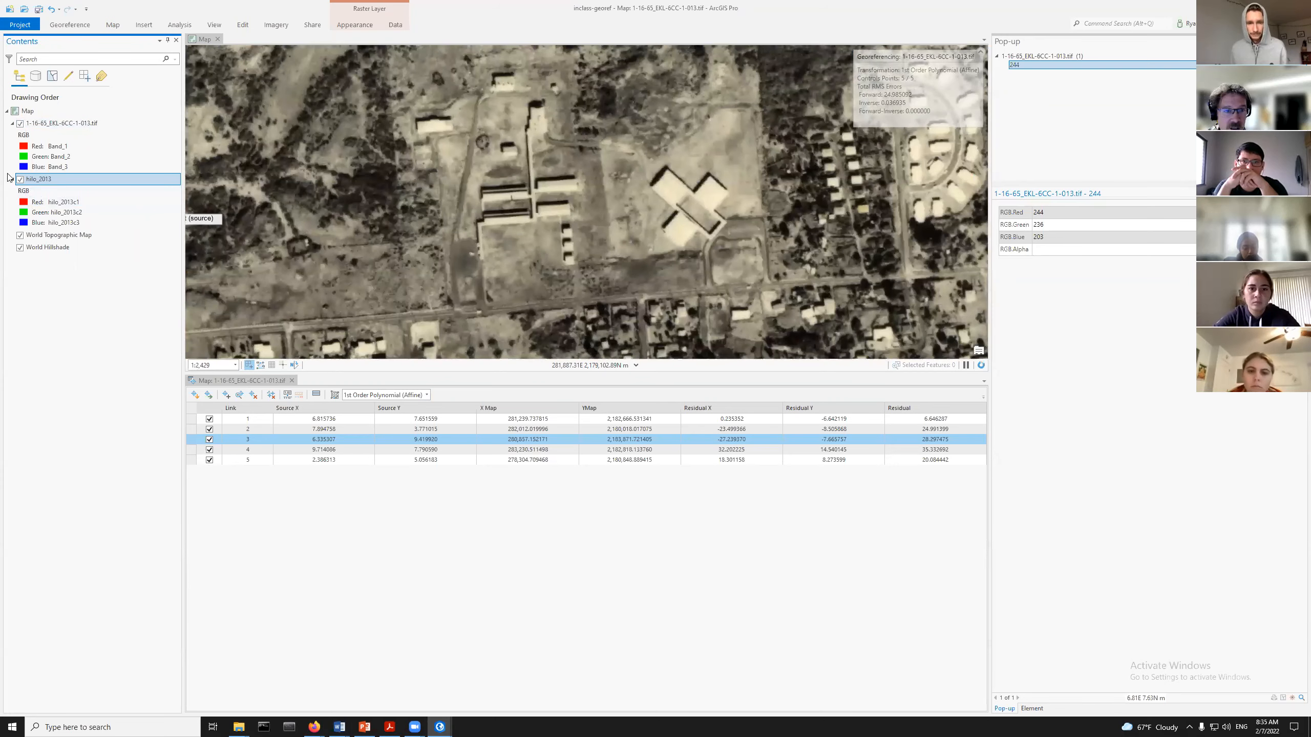
{"action": "left_click", "coordinate": [20, 123]}
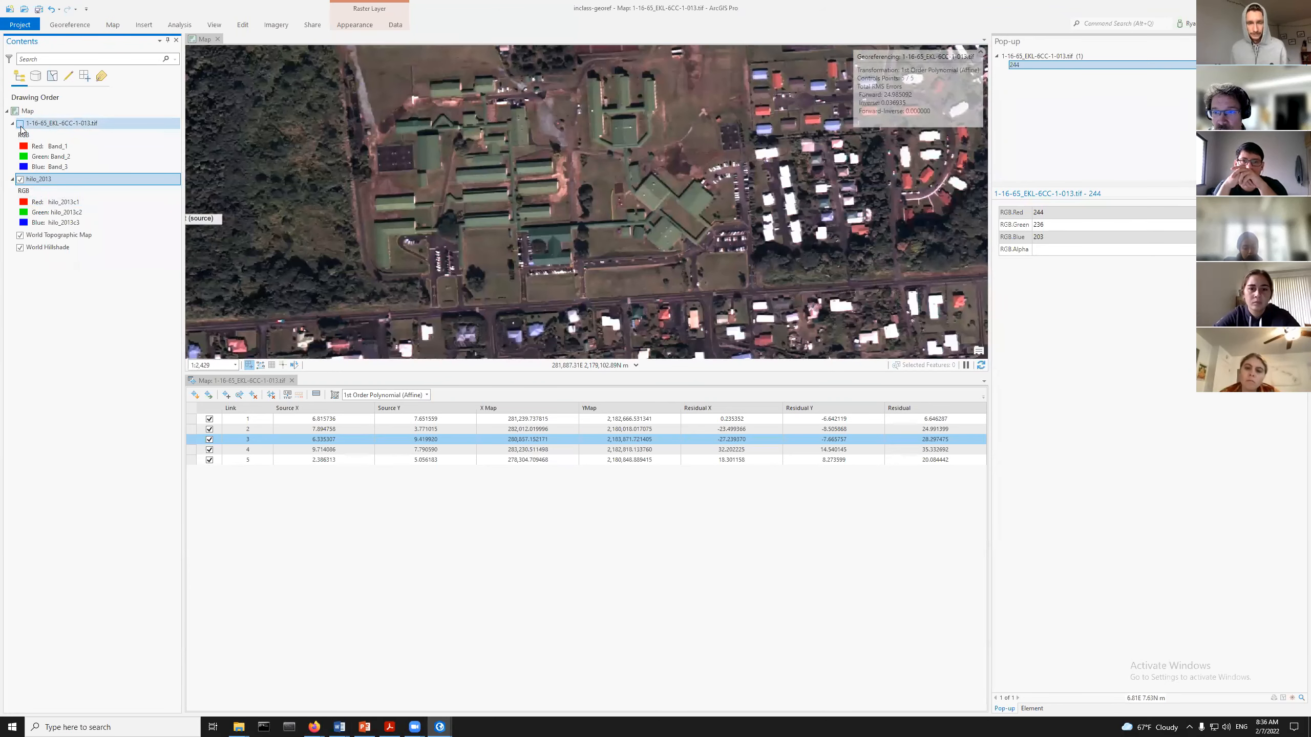
{"action": "left_click", "coordinate": [20, 123]}
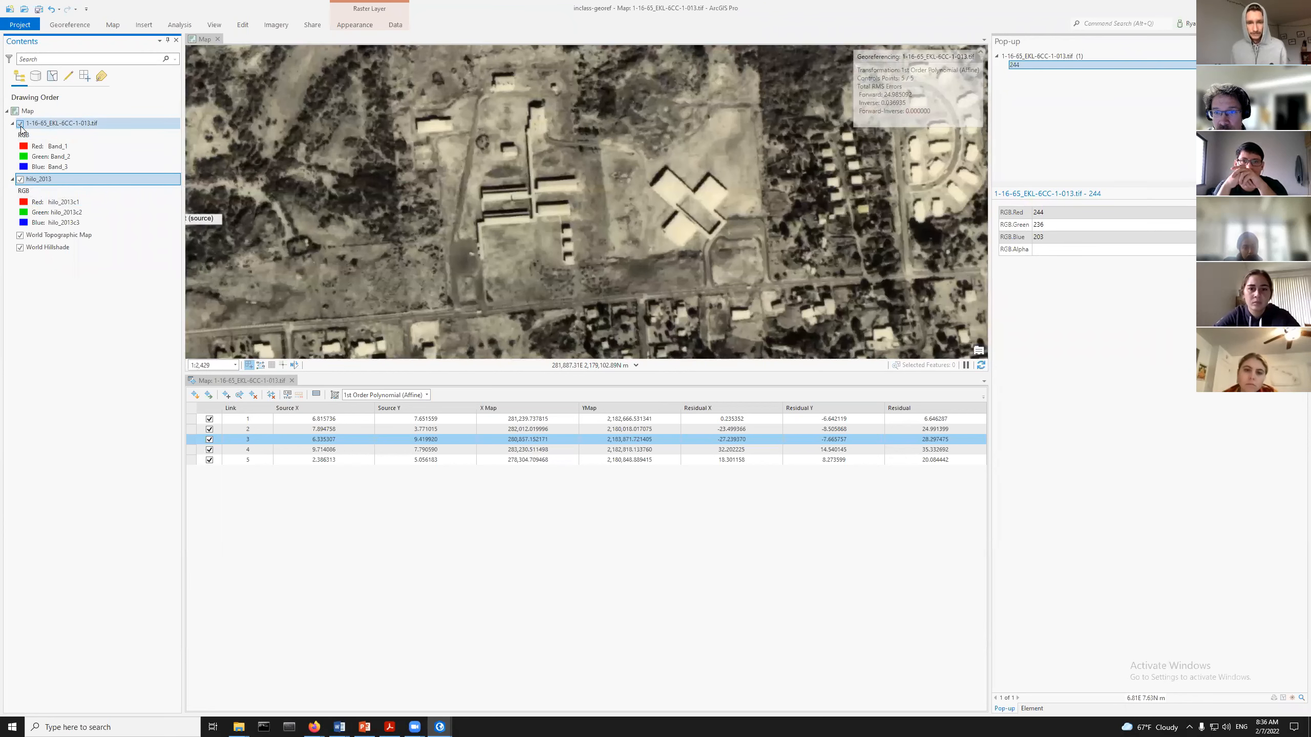
{"action": "left_click", "coordinate": [20, 124]}
{"action": "left_click", "coordinate": [20, 124]}
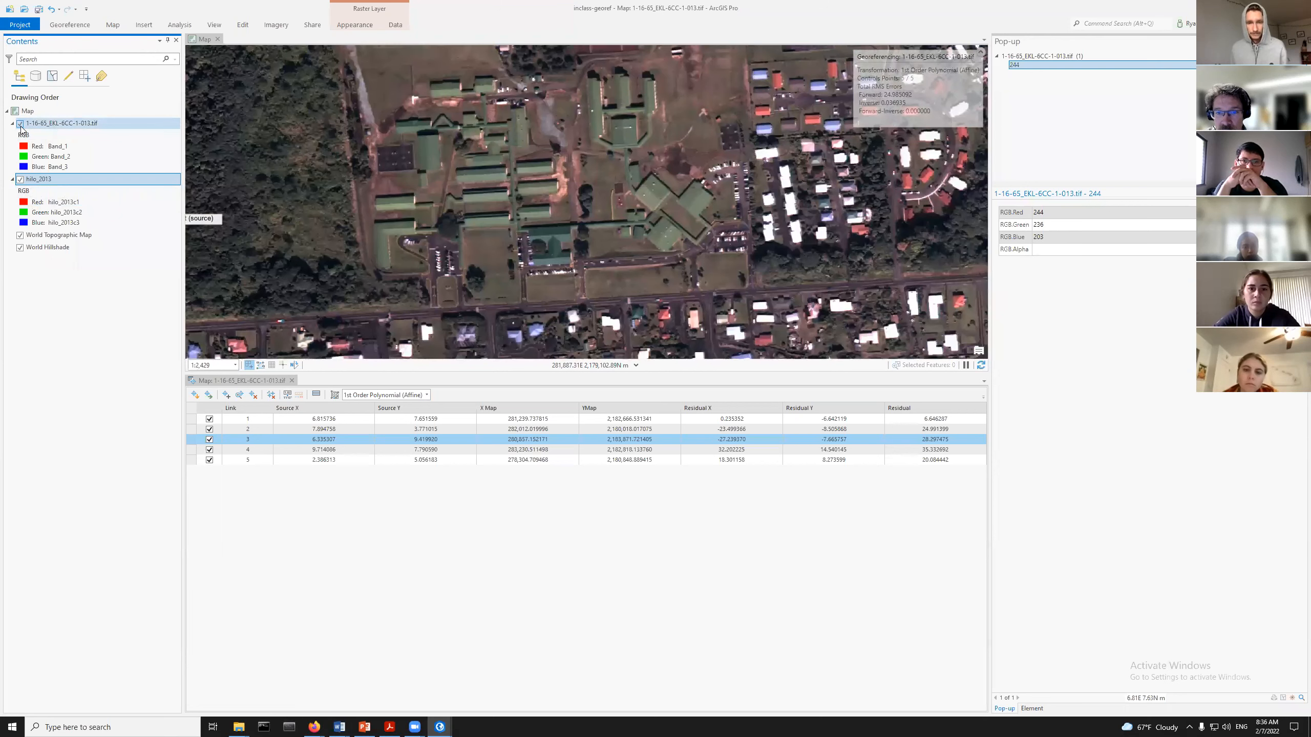
{"action": "left_click", "coordinate": [21, 124]}
{"action": "left_click", "coordinate": [20, 124]}
{"action": "left_click", "coordinate": [20, 124]}
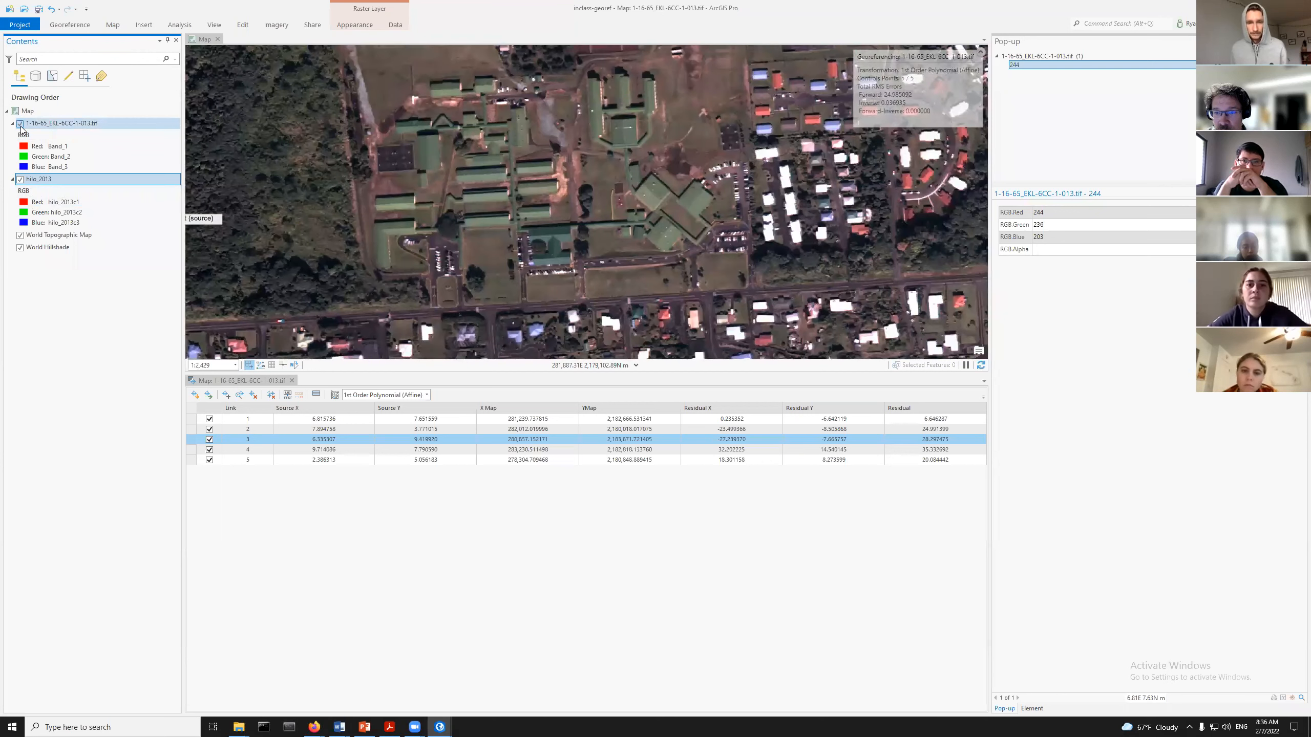
{"action": "left_click", "coordinate": [21, 124]}
Place a source point at the northeast corner of the school's lower east wing in the 1965 photo
{"action": "scroll", "coordinate": [546, 202], "scroll_direction": "up", "scroll_amount": 5}
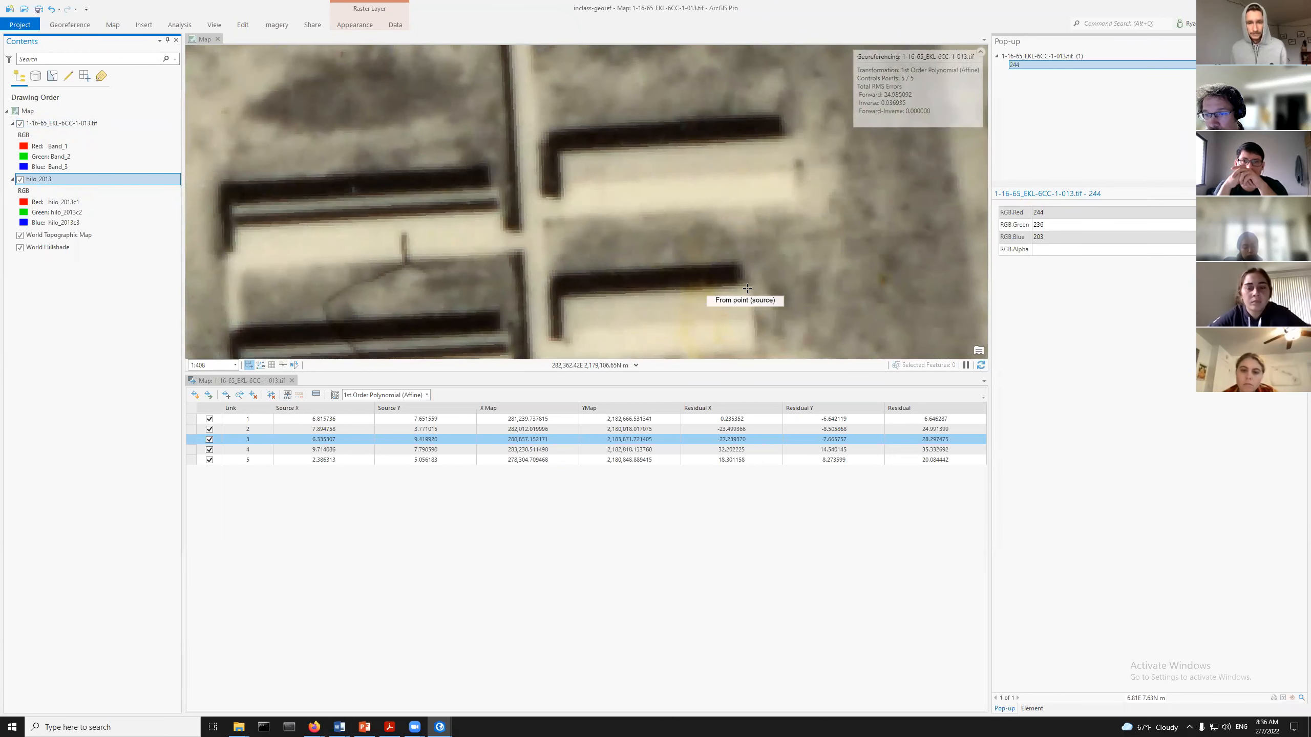
{"action": "left_click", "coordinate": [749, 288]}
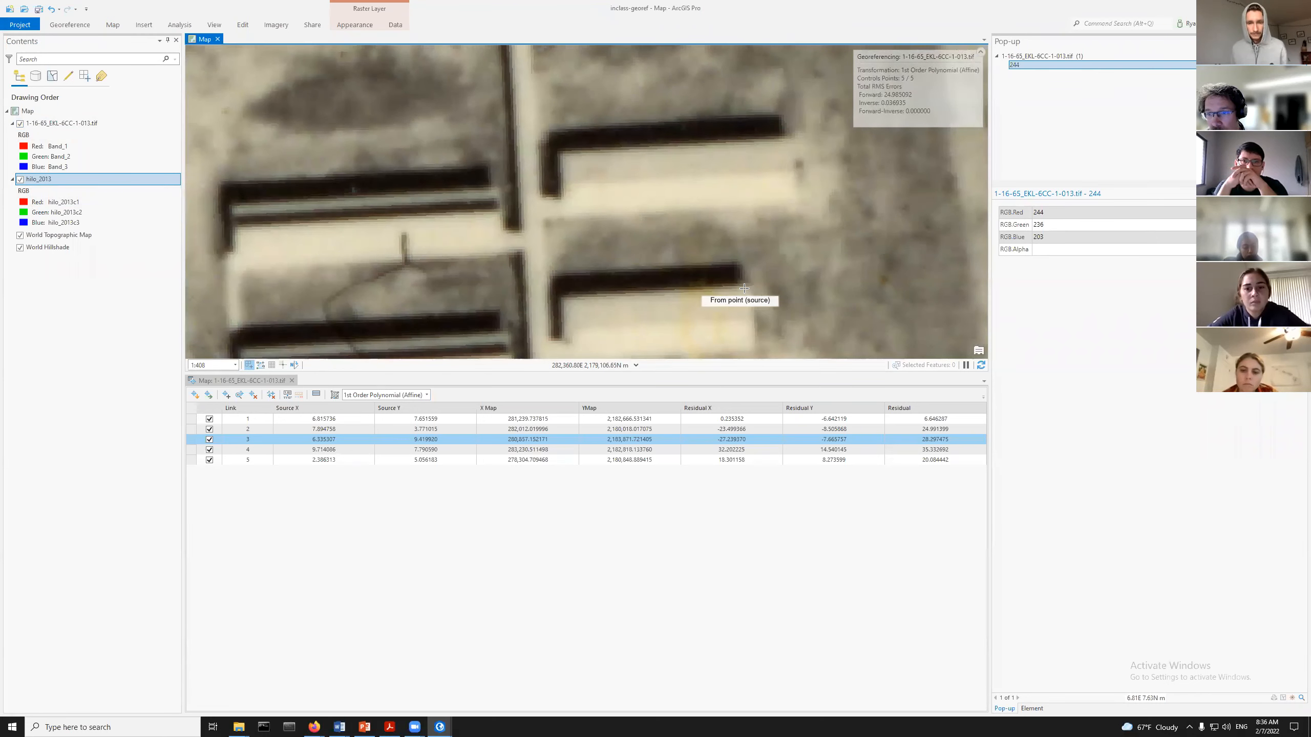
{"action": "left_click", "coordinate": [749, 288]}
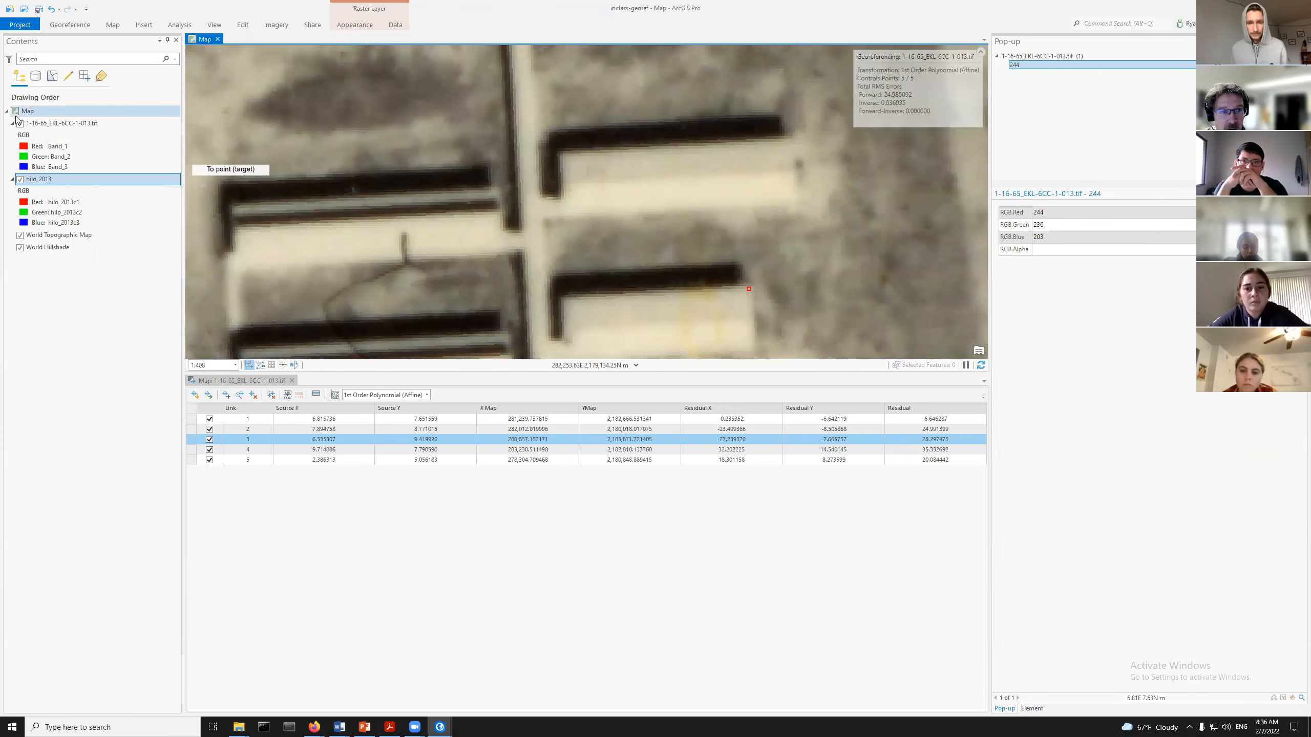
Hide the 1965 photo and place the target point on the matching northeast corner of the school's lower east wing in the 2013 image
{"action": "left_click", "coordinate": [20, 123]}
{"action": "scroll", "coordinate": [446, 261], "scroll_direction": "down", "scroll_amount": 4}
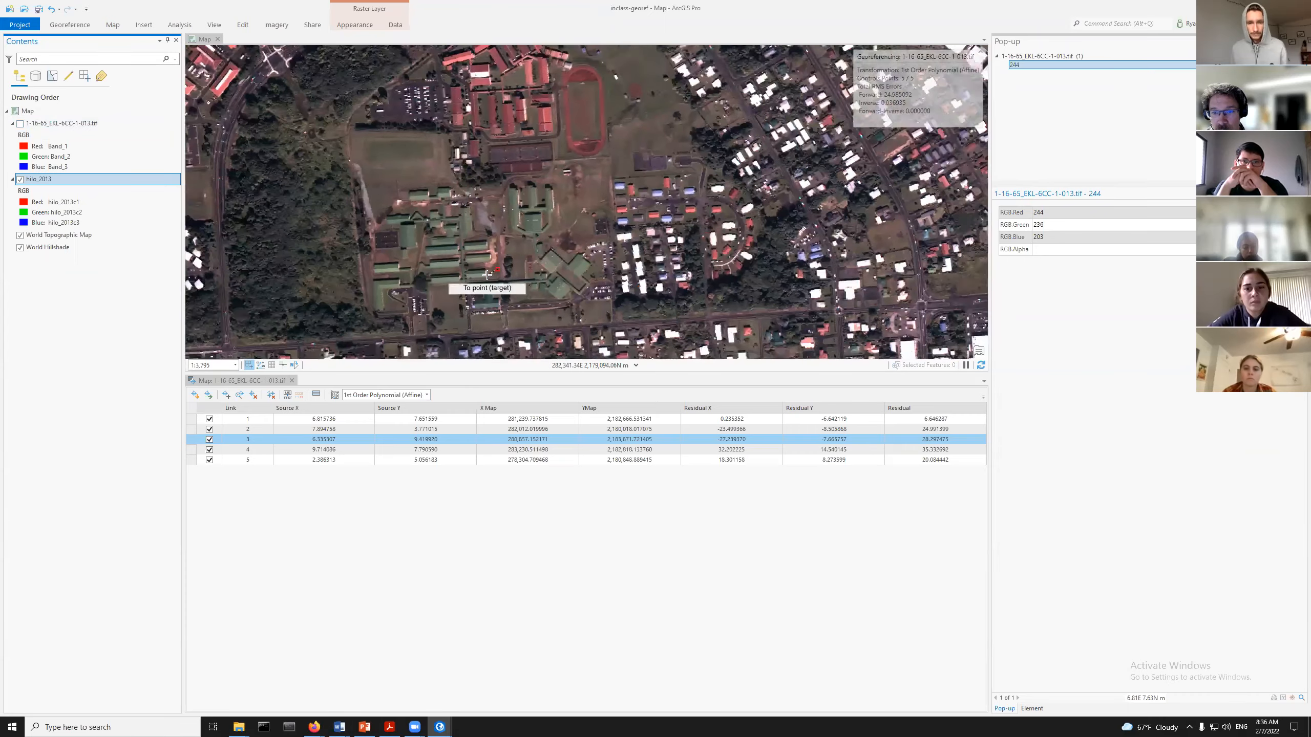
{"action": "scroll", "coordinate": [475, 250], "scroll_direction": "up", "scroll_amount": 4}
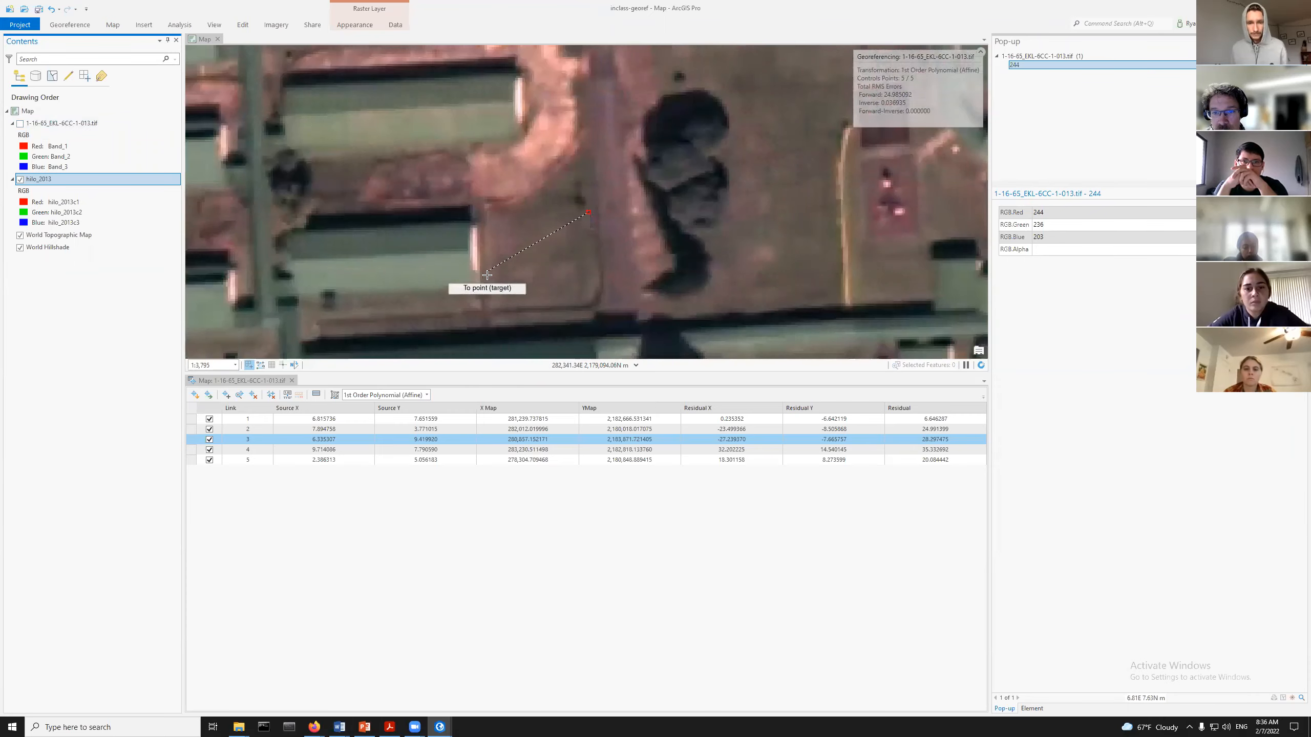
{"action": "left_click", "coordinate": [469, 223]}
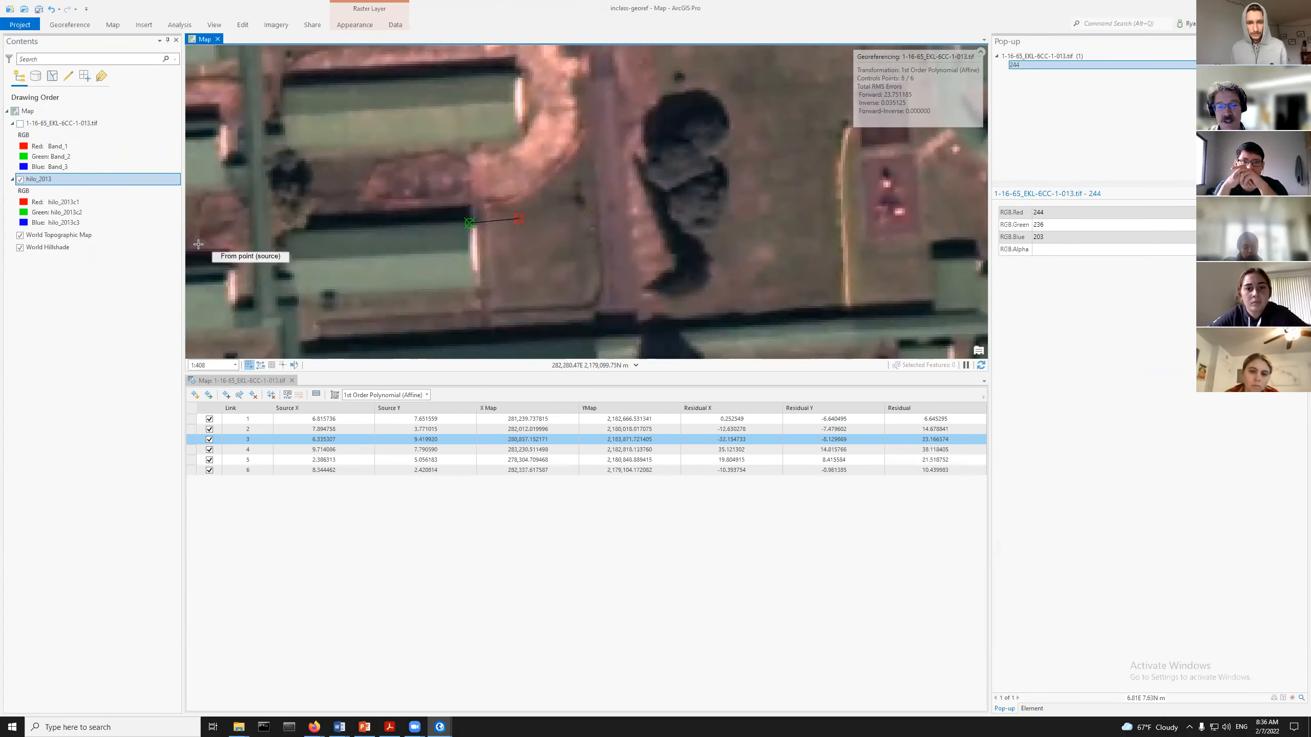
Review the transformation types and total RMS errors, and redisplay the 1965 photo over the full 2013 image
{"action": "left_click", "coordinate": [427, 395]}
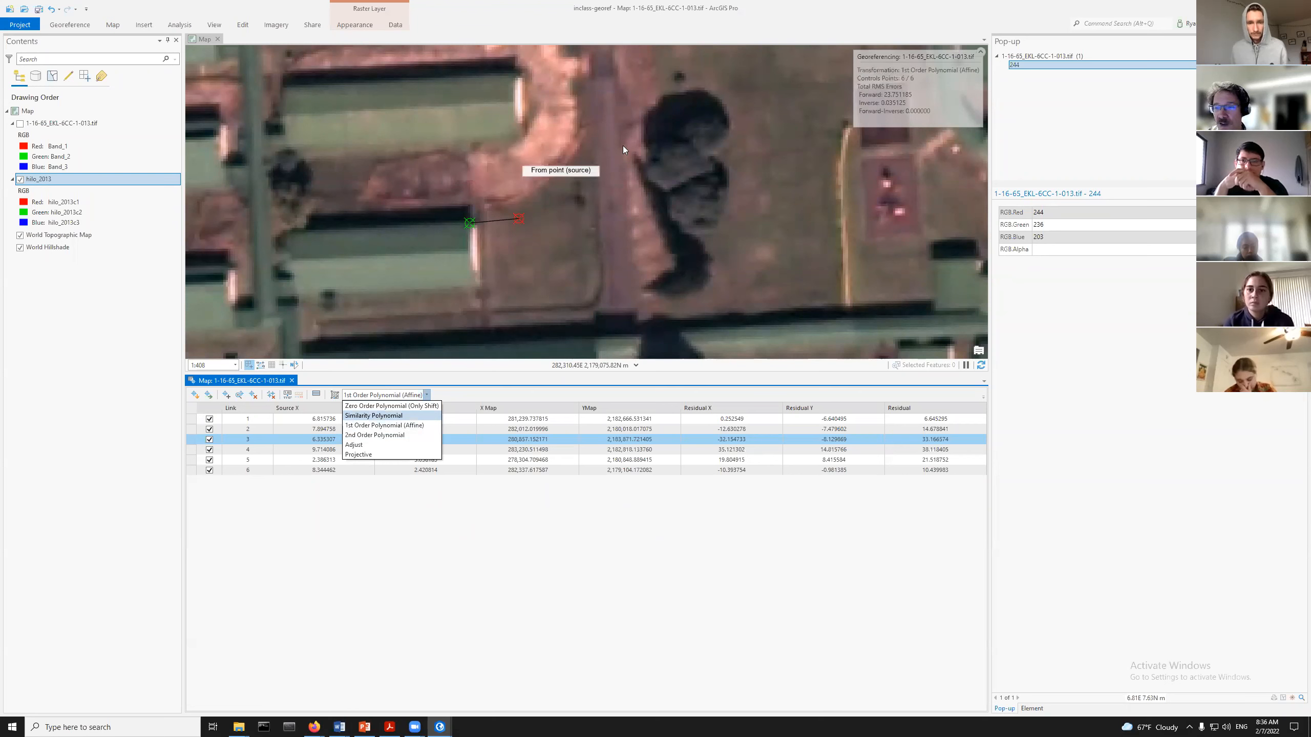
{"action": "left_click", "coordinate": [902, 56]}
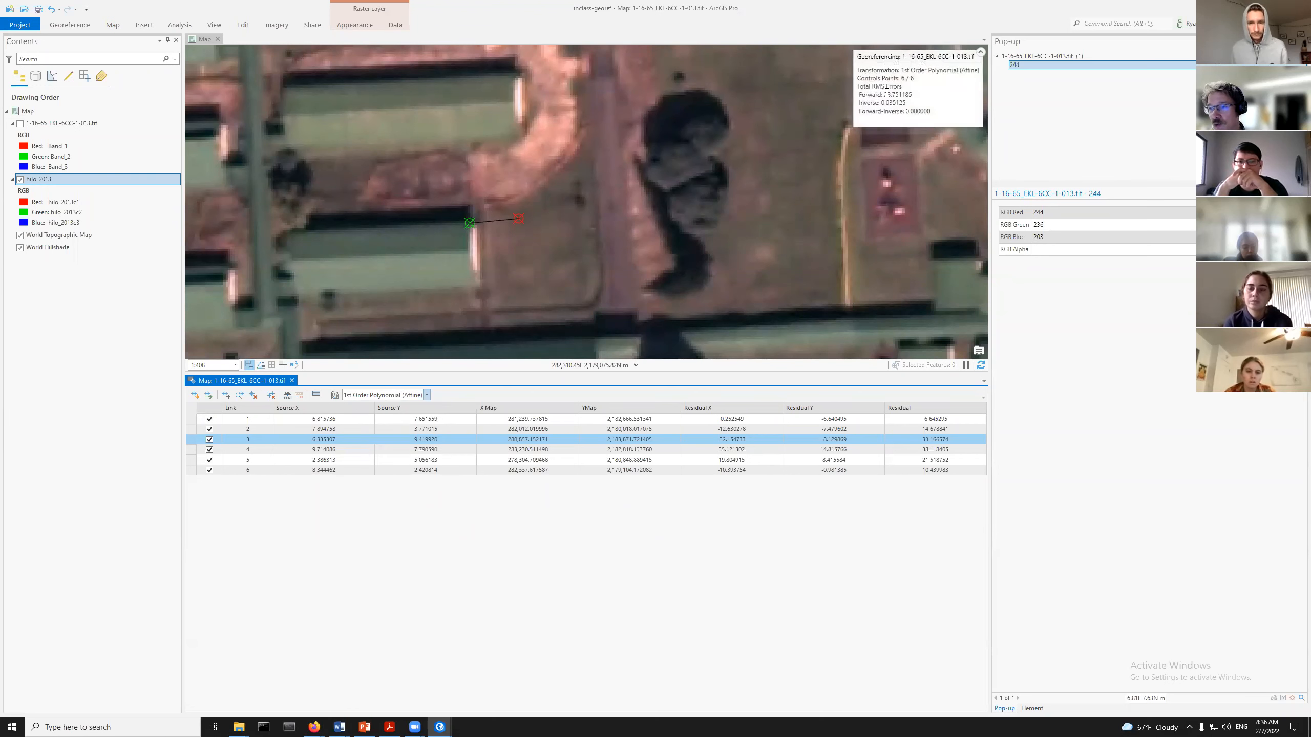
{"action": "scroll", "coordinate": [549, 298], "scroll_direction": "down", "scroll_amount": 3}
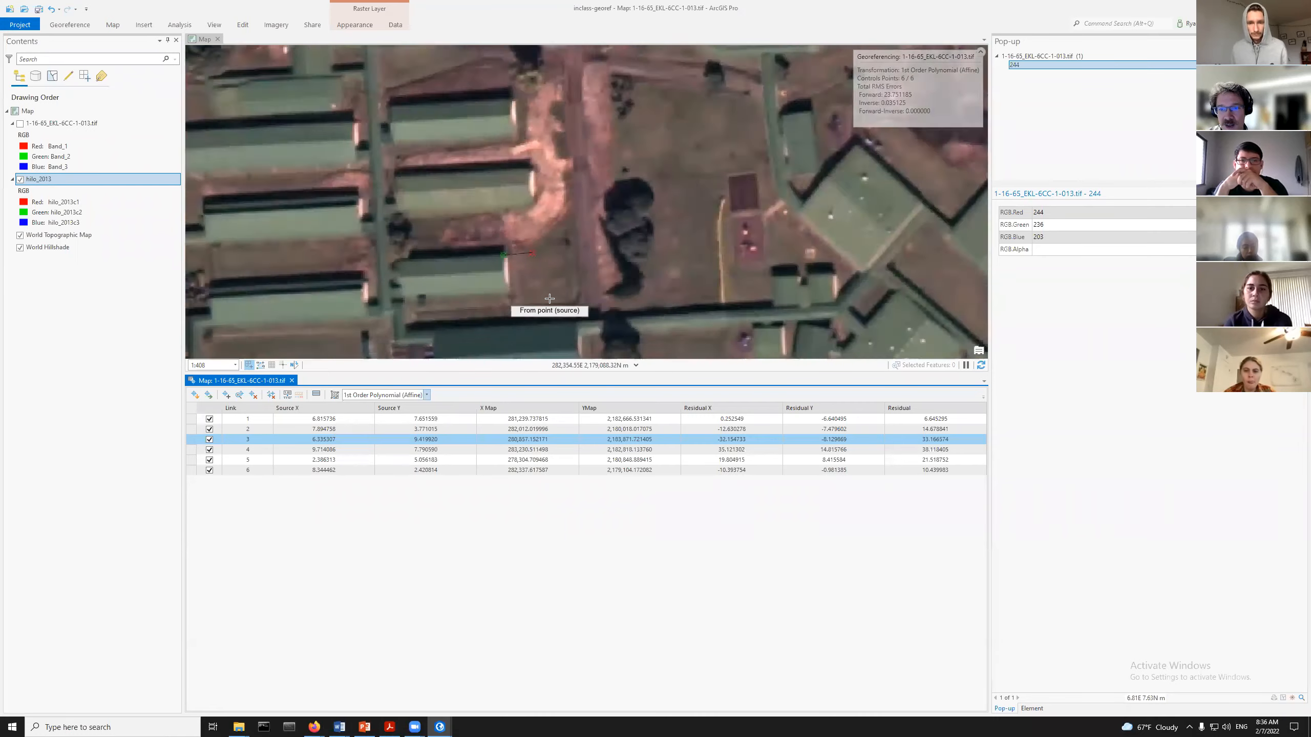
{"action": "scroll", "coordinate": [549, 298], "scroll_direction": "down", "scroll_amount": 5}
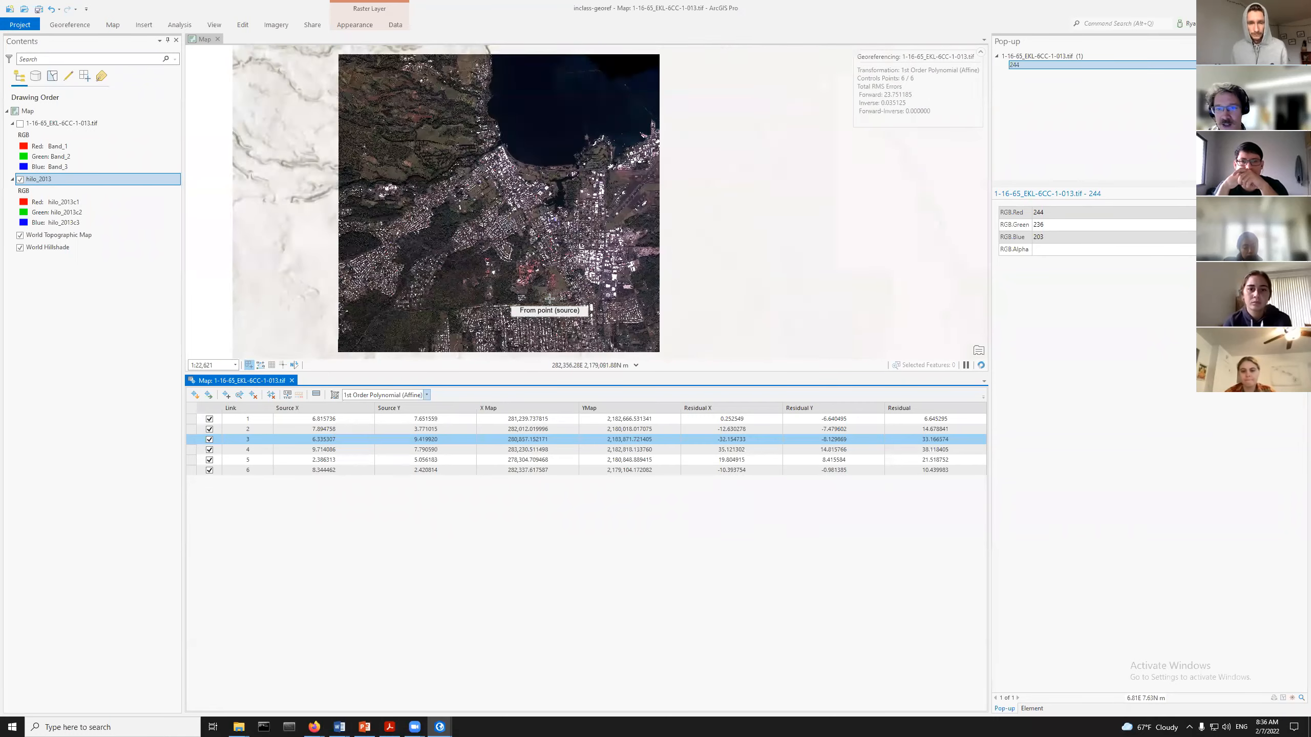
{"action": "left_click", "coordinate": [20, 123]}
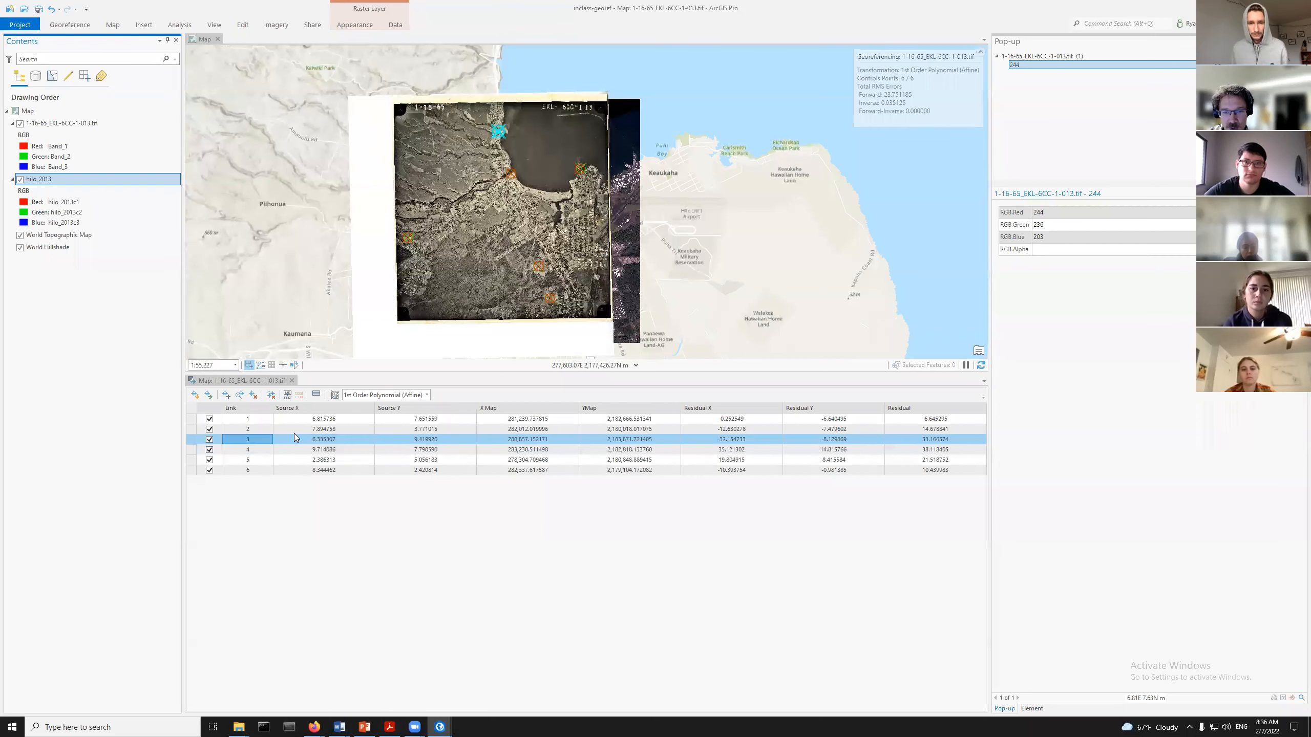
Try the 2nd Order Polynomial transformation, inspect the photo around the river mouth downtown, and return to 1st Order Polynomial (Affine)
{"action": "left_click", "coordinate": [425, 395]}
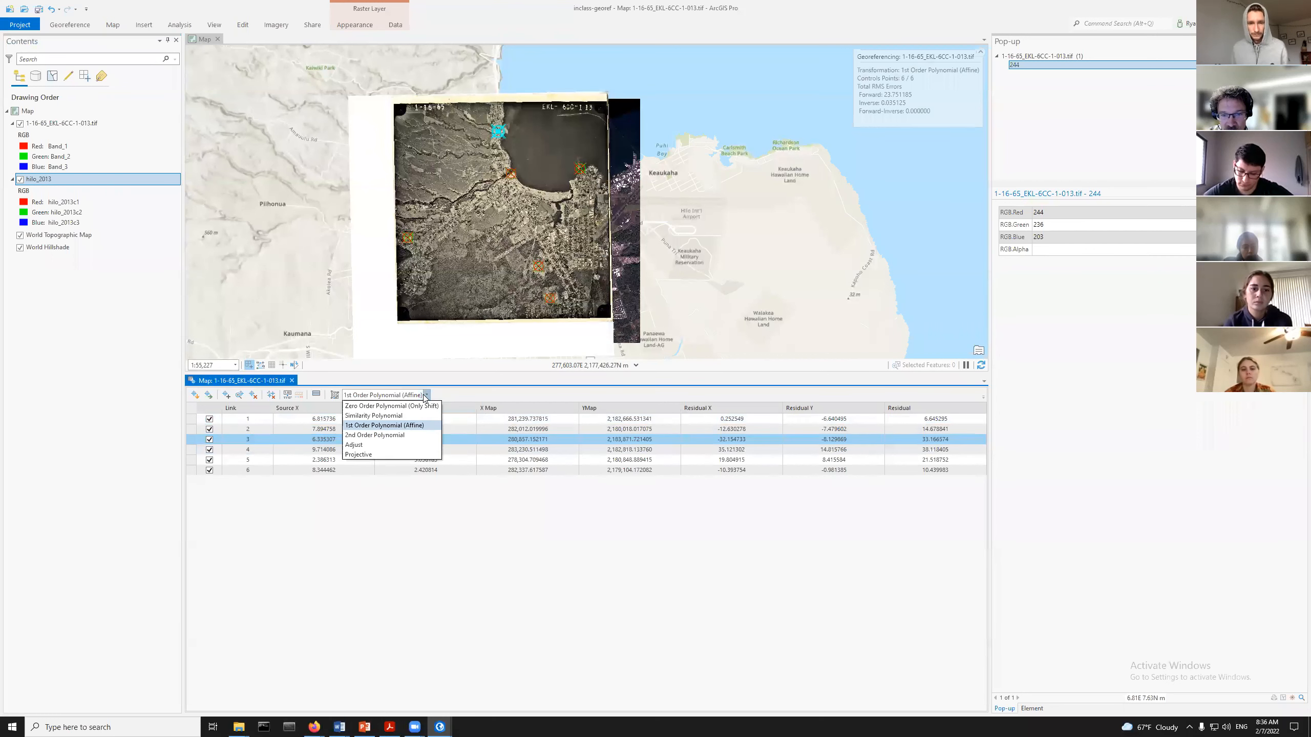
{"action": "left_click", "coordinate": [376, 435]}
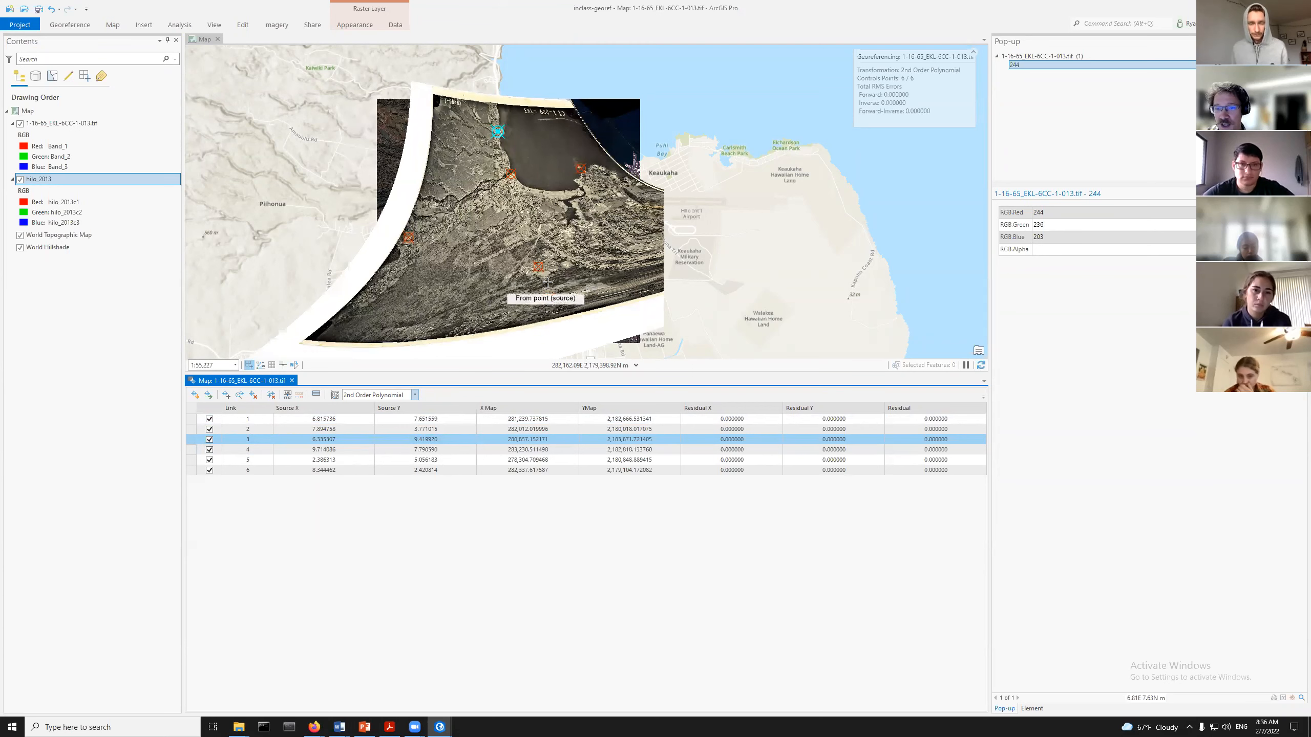
{"action": "scroll", "coordinate": [511, 174], "scroll_direction": "up", "scroll_amount": 2}
{"action": "scroll", "coordinate": [511, 174], "scroll_direction": "up", "scroll_amount": 5}
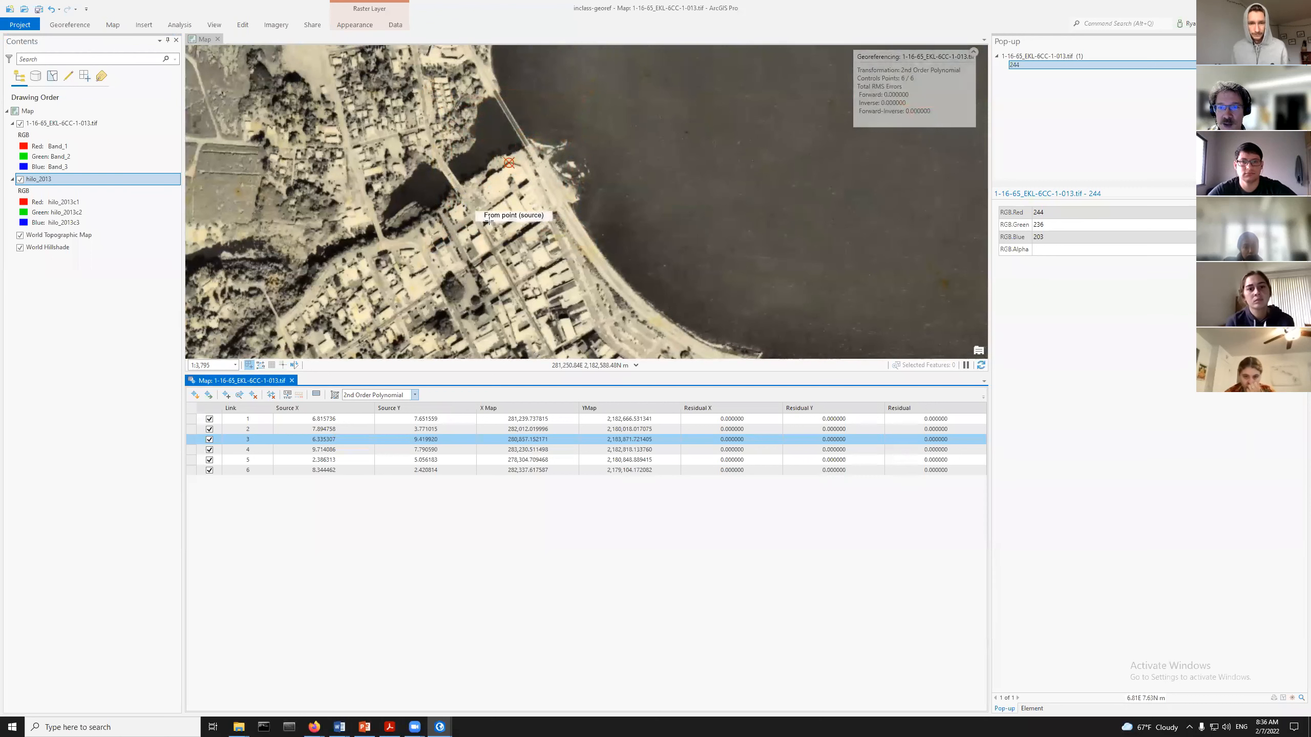
{"action": "left_click", "coordinate": [414, 395]}
{"action": "left_click", "coordinate": [399, 428]}
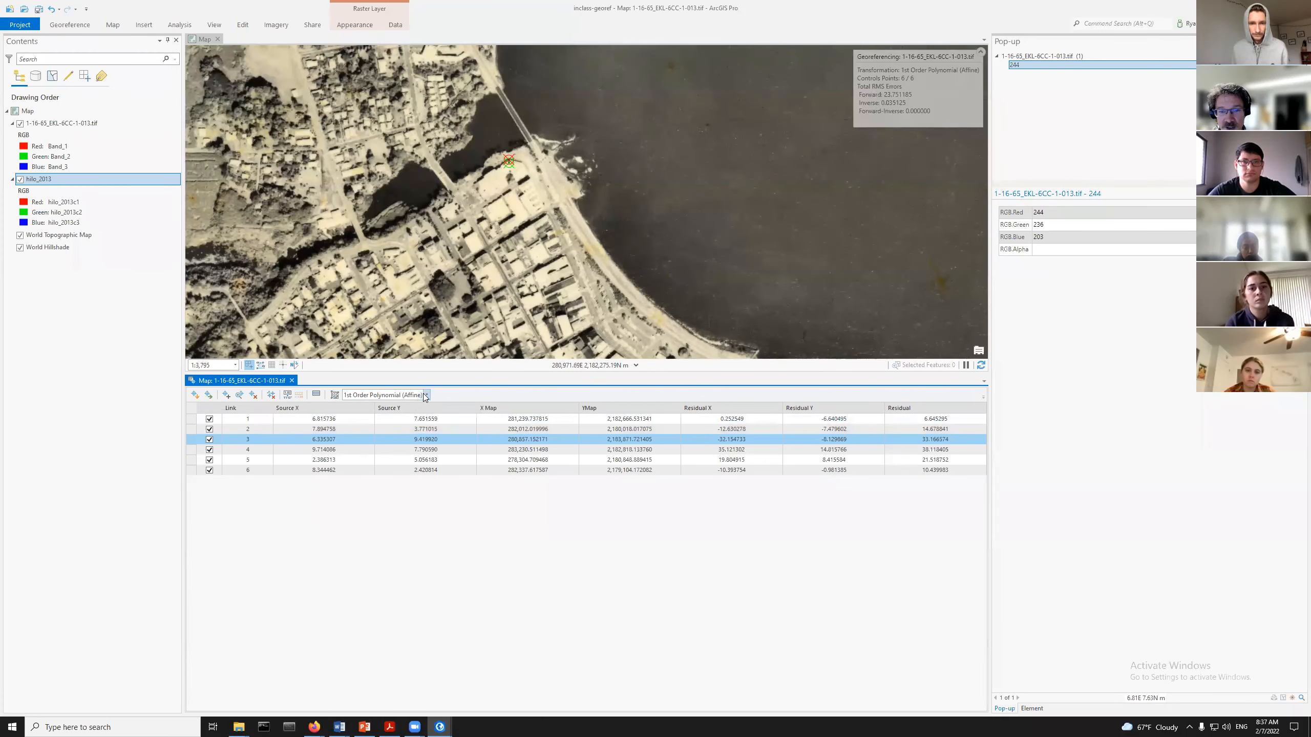
Compare the downtown bayfront under 2nd Order Polynomial by toggling the 1965 photo's visibility, and restore 1st Order Polynomial (Affine)
{"action": "left_click", "coordinate": [425, 395]}
{"action": "left_click", "coordinate": [411, 430]}
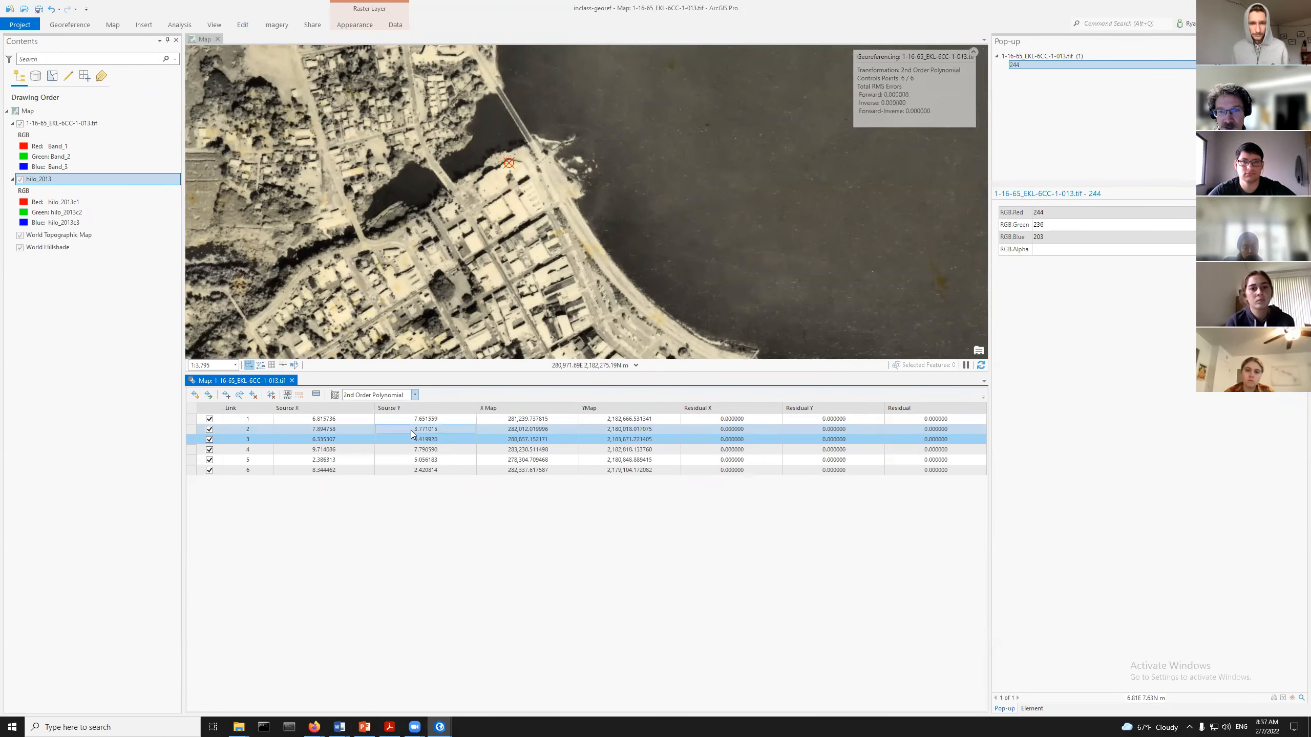
{"action": "left_click", "coordinate": [22, 125]}
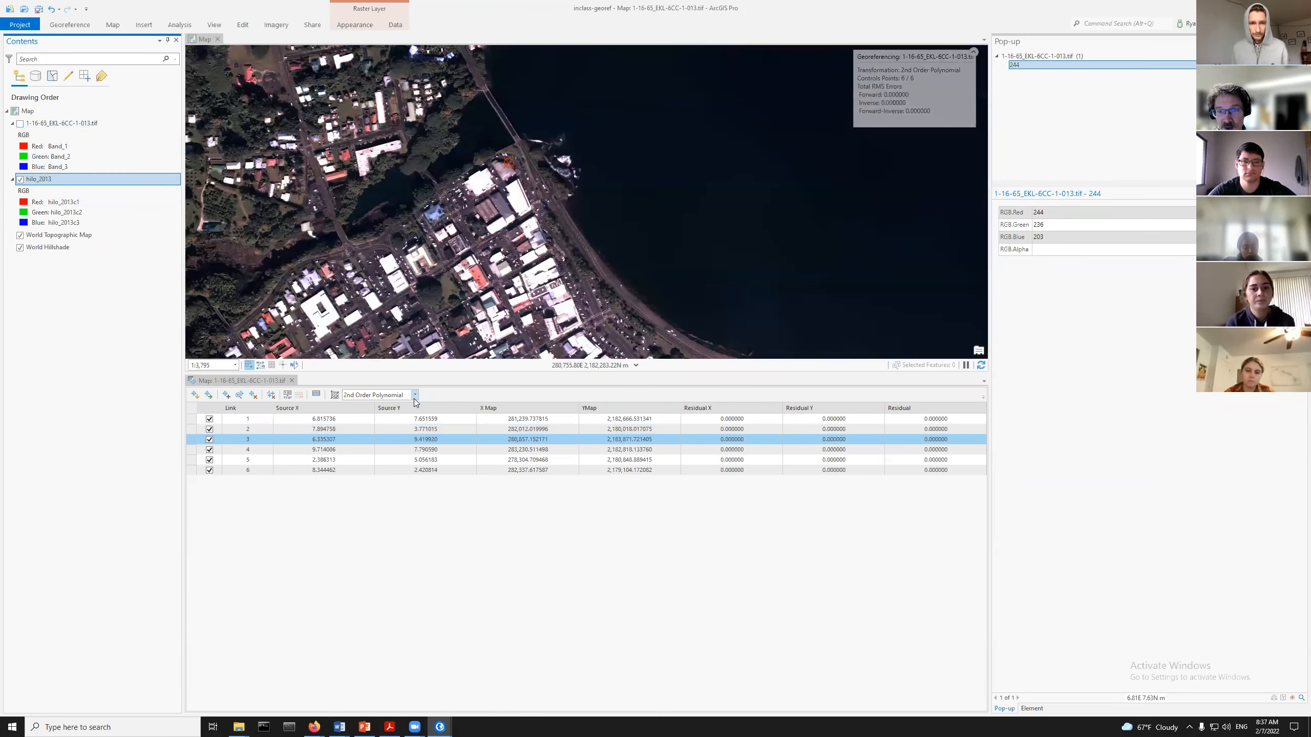
{"action": "left_click", "coordinate": [415, 396]}
{"action": "left_click", "coordinate": [21, 127]}
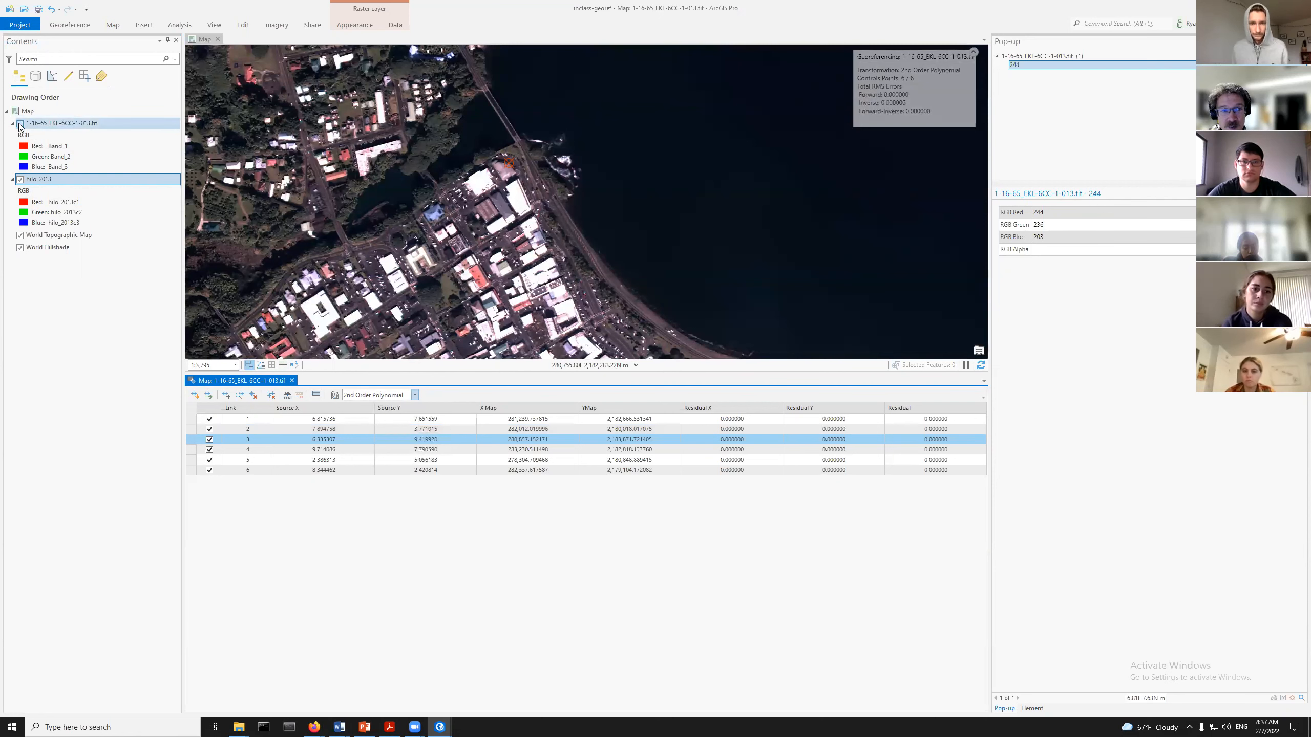
{"action": "left_click", "coordinate": [20, 125]}
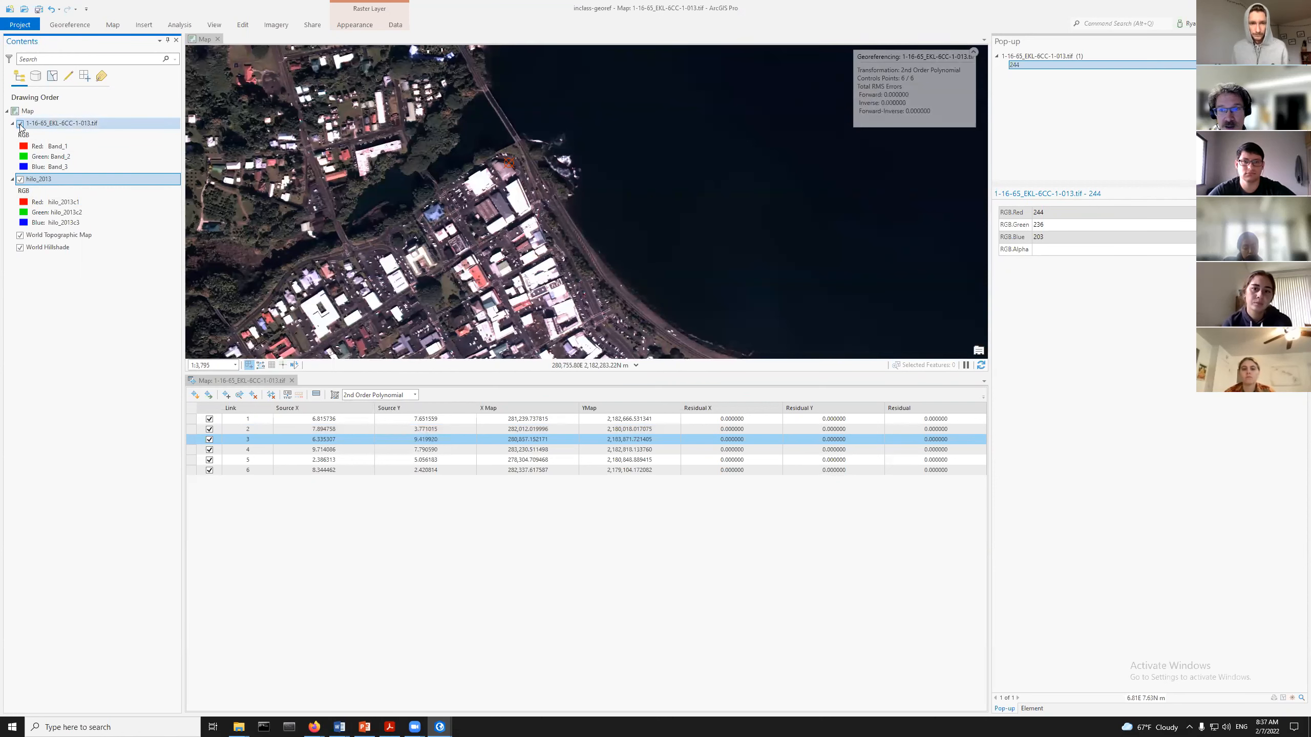
{"action": "left_click", "coordinate": [21, 126]}
{"action": "left_click", "coordinate": [21, 125]}
{"action": "left_click", "coordinate": [21, 126]}
{"action": "left_click", "coordinate": [21, 125]}
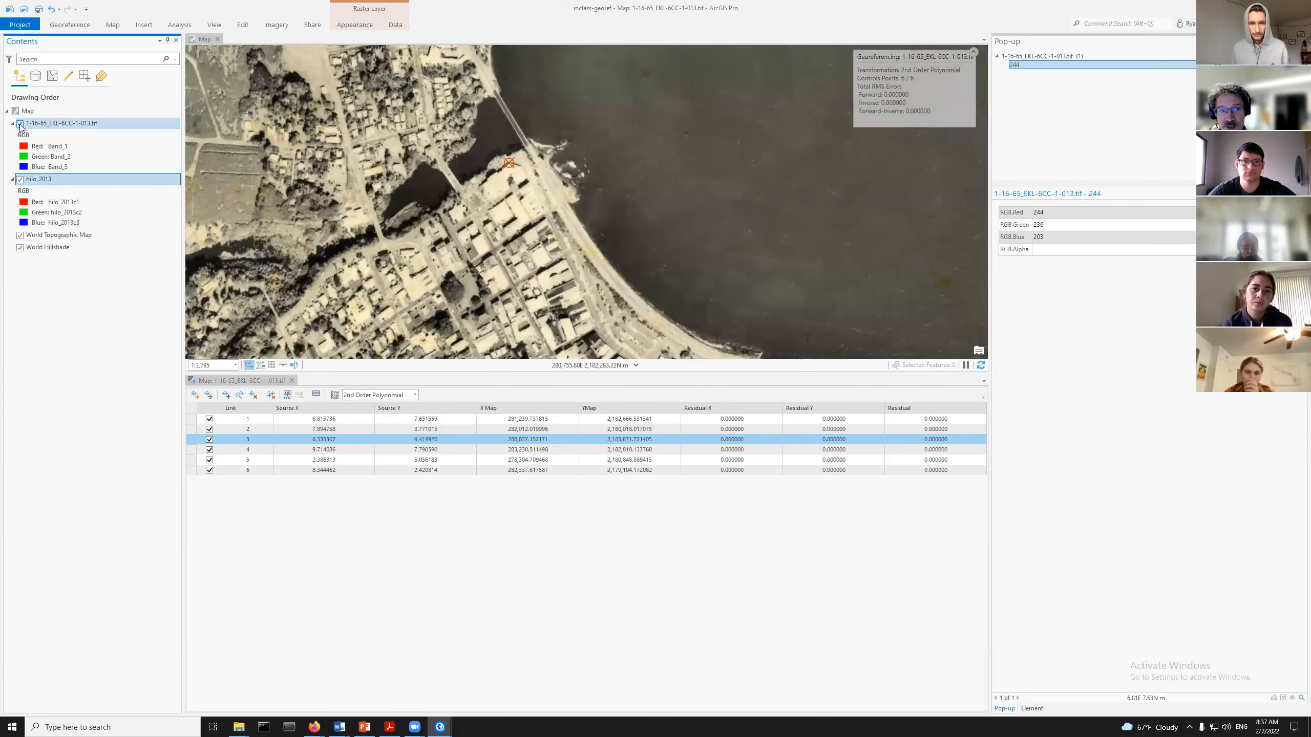
{"action": "left_click", "coordinate": [407, 394]}
{"action": "left_click", "coordinate": [400, 426]}
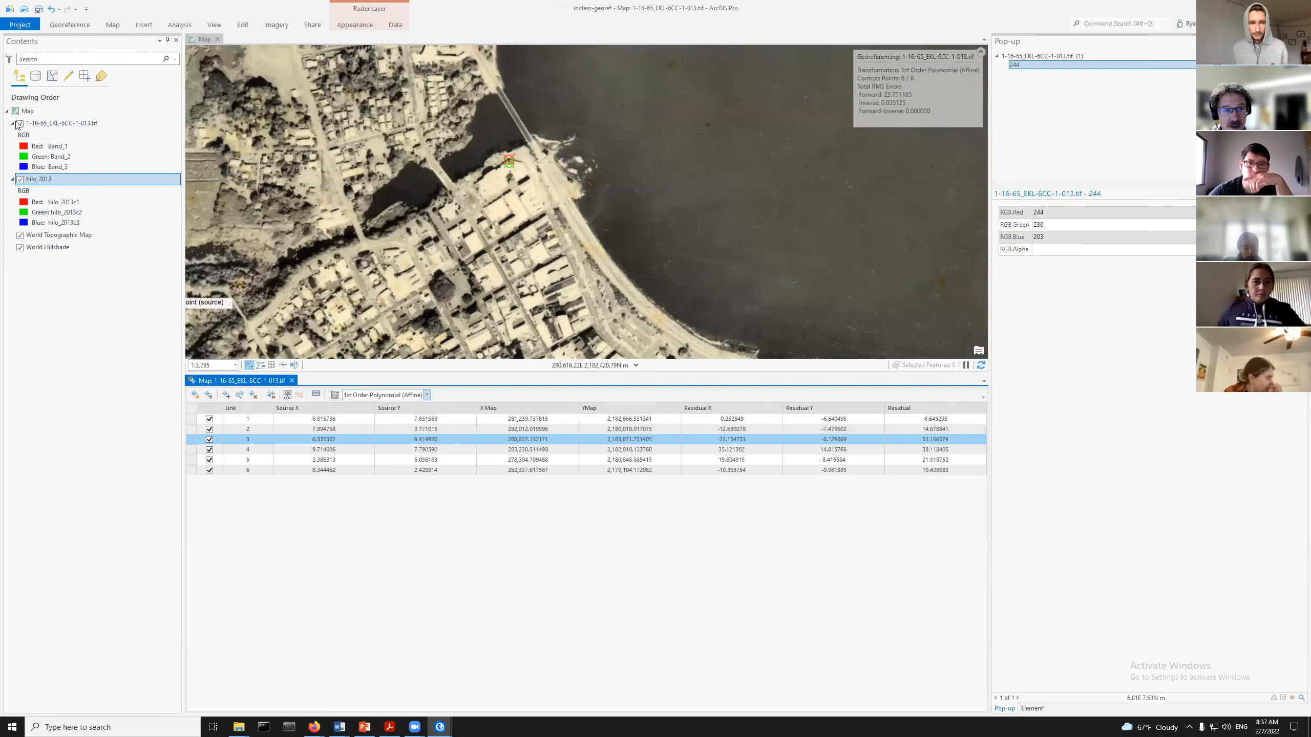
Toggle the 1965 photo's visibility to examine its downtown bayfront alignment with the 2013 image under the affine transformation
{"action": "left_click", "coordinate": [18, 124]}
{"action": "left_click", "coordinate": [20, 124]}
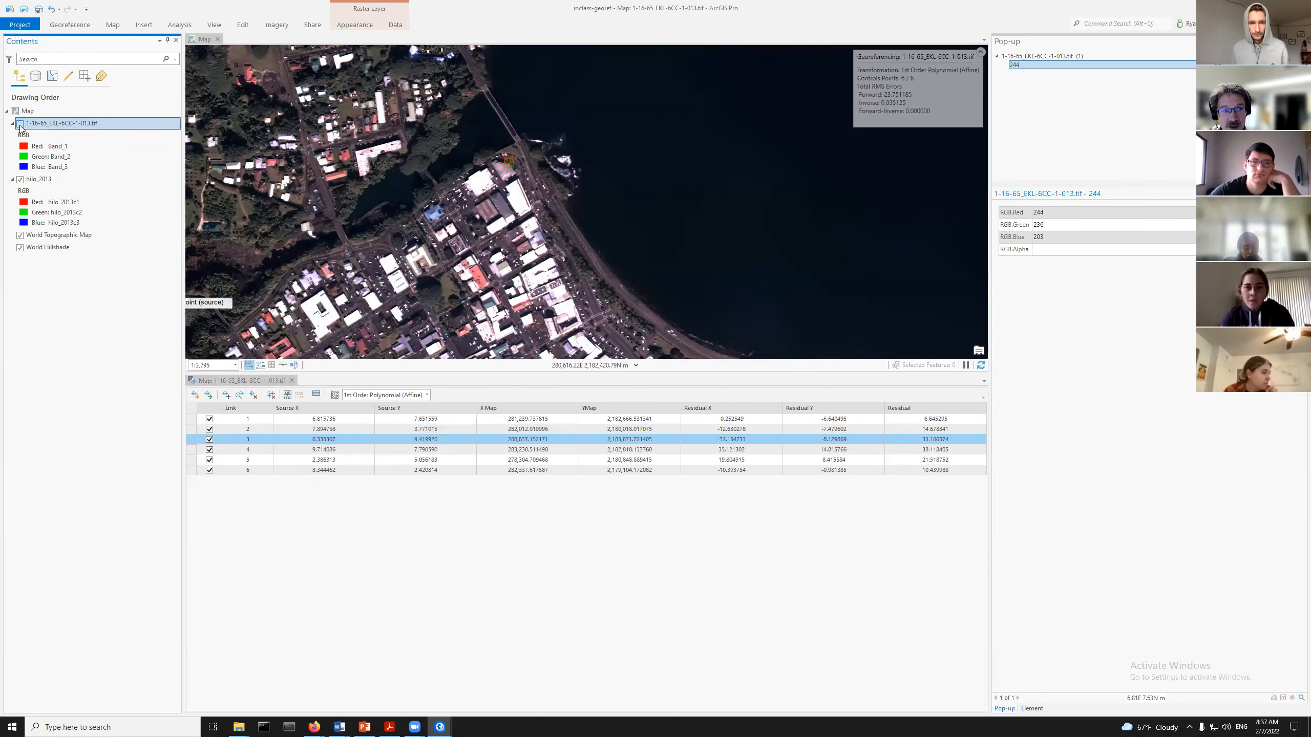
{"action": "left_click", "coordinate": [20, 124]}
{"action": "left_click", "coordinate": [20, 124]}
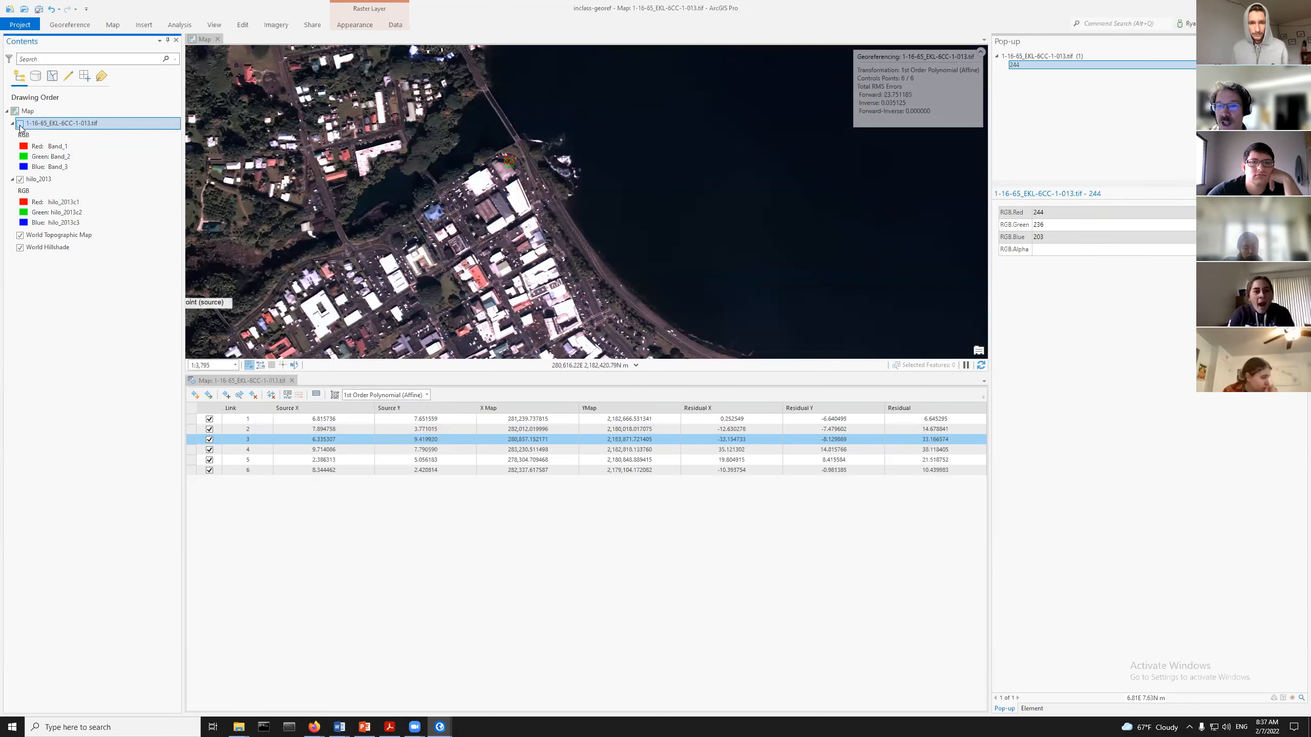
{"action": "left_click", "coordinate": [20, 124]}
{"action": "left_click", "coordinate": [20, 124]}
{"action": "left_click", "coordinate": [20, 125]}
{"action": "left_click", "coordinate": [20, 124]}
{"action": "left_click", "coordinate": [20, 125]}
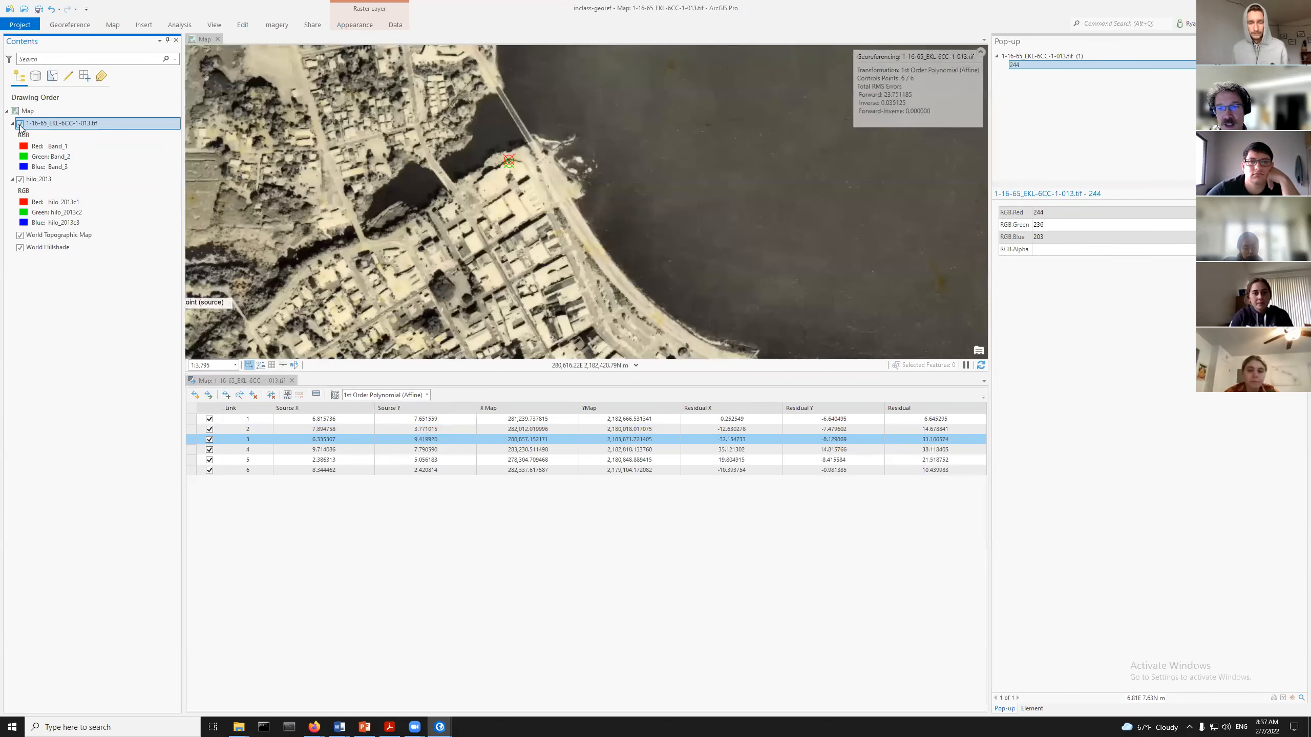
{"action": "left_click", "coordinate": [20, 124]}
Try the 2nd Order Polynomial transformation while viewing the control points across the whole 1965 photo, and switch back to 1st Order Polynomial (Affine)
{"action": "scroll", "coordinate": [560, 296], "scroll_direction": "down", "scroll_amount": 5}
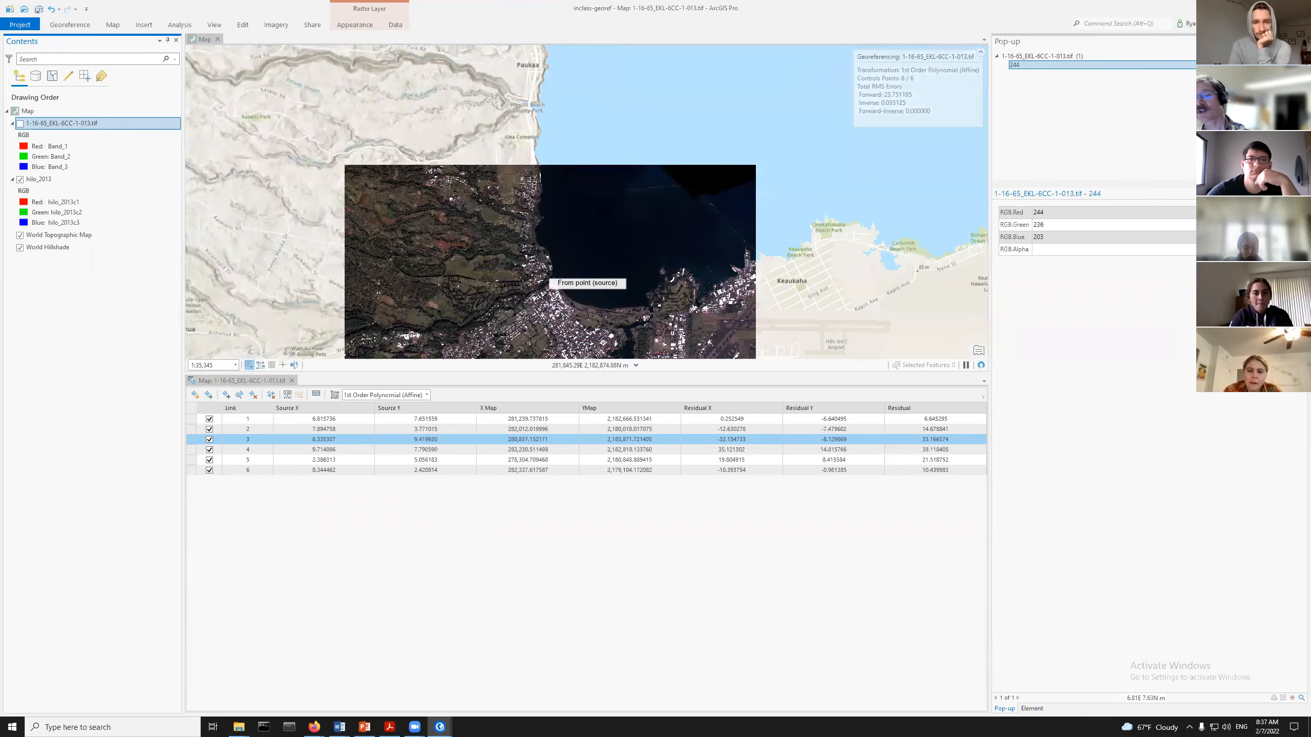
{"action": "scroll", "coordinate": [502, 230], "scroll_direction": "down", "scroll_amount": 3}
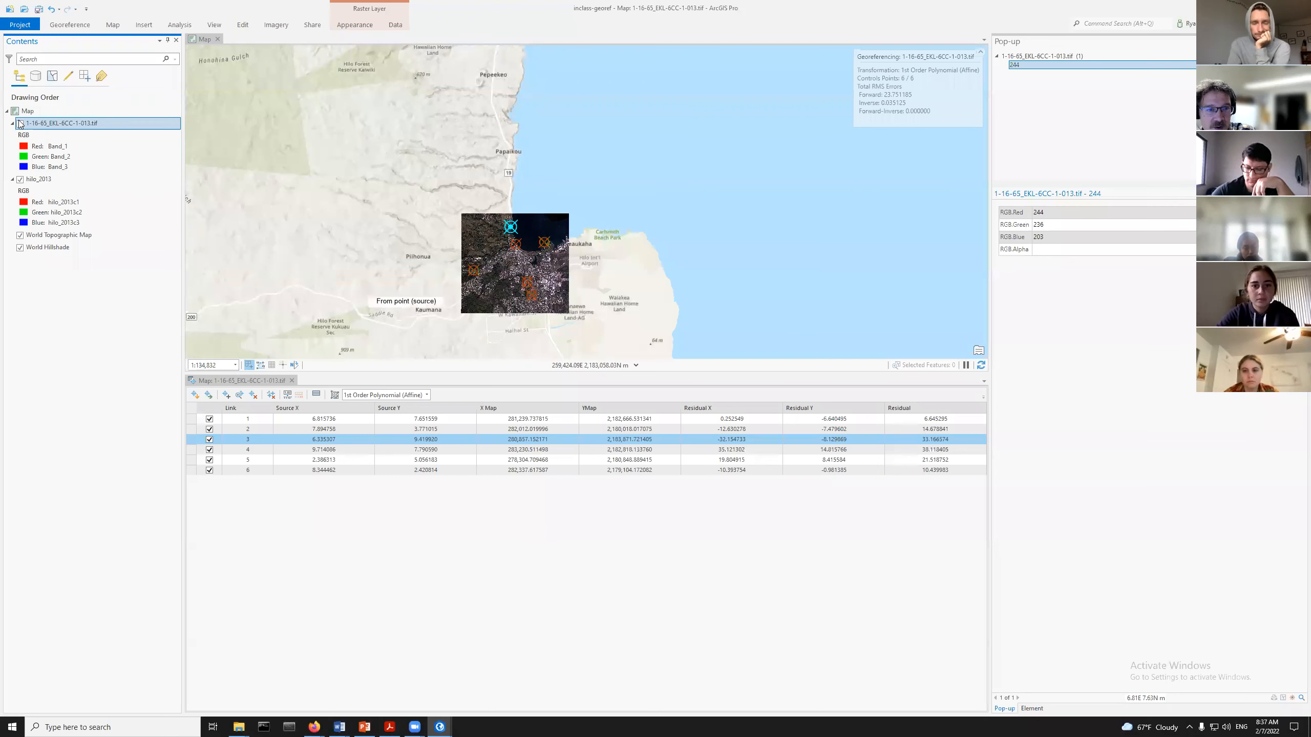
{"action": "scroll", "coordinate": [511, 277], "scroll_direction": "up", "scroll_amount": 3}
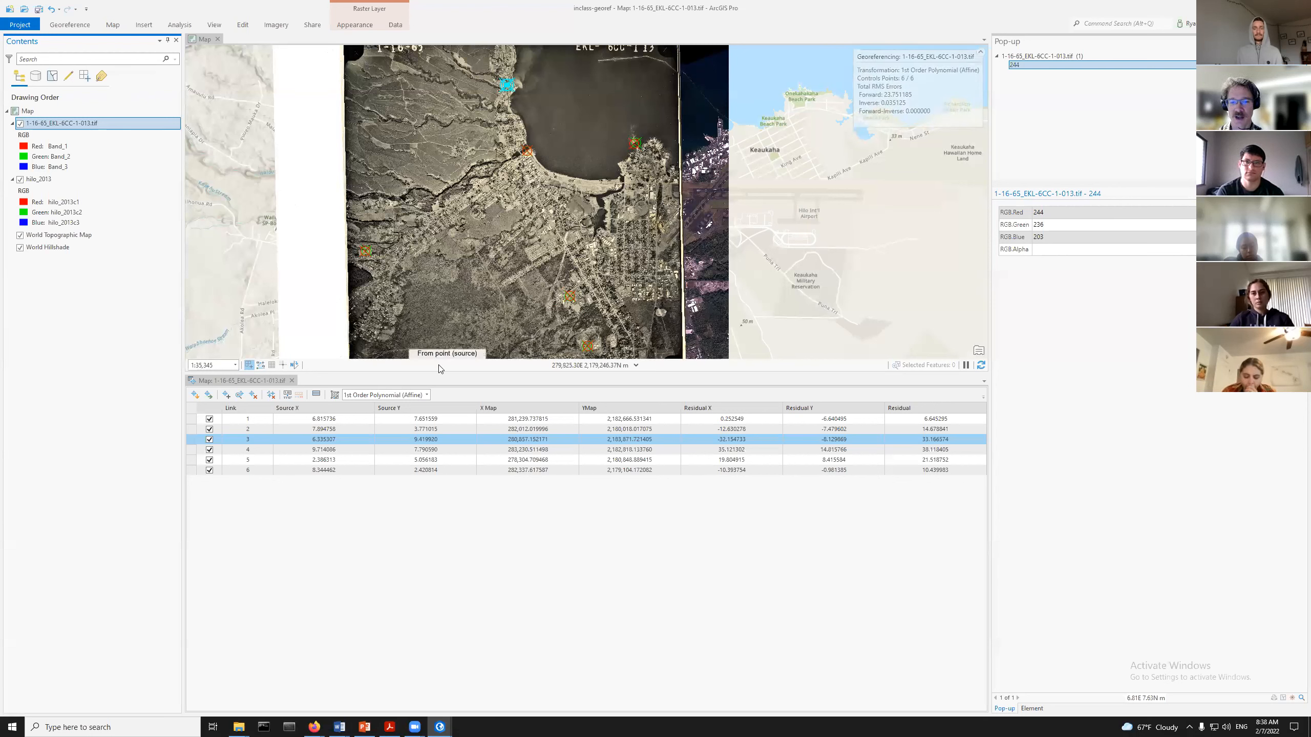
{"action": "left_click", "coordinate": [426, 395]}
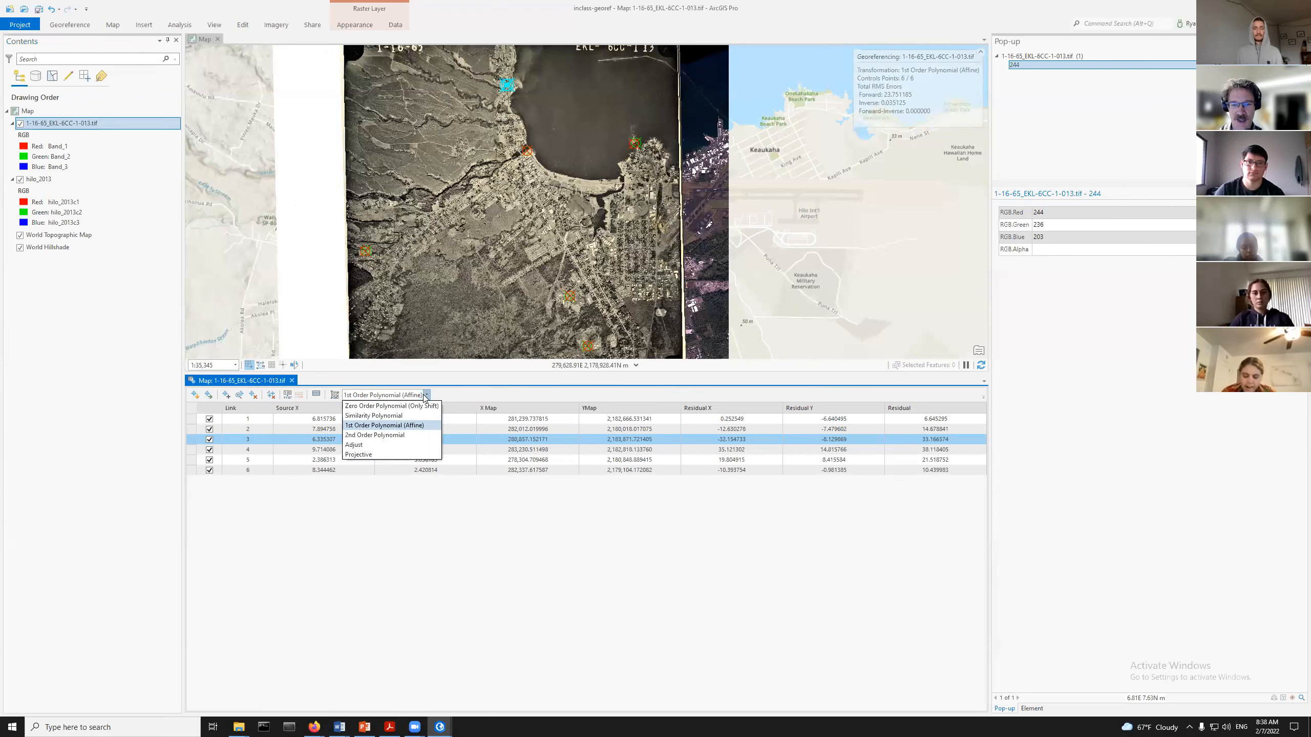
{"action": "left_click", "coordinate": [395, 435]}
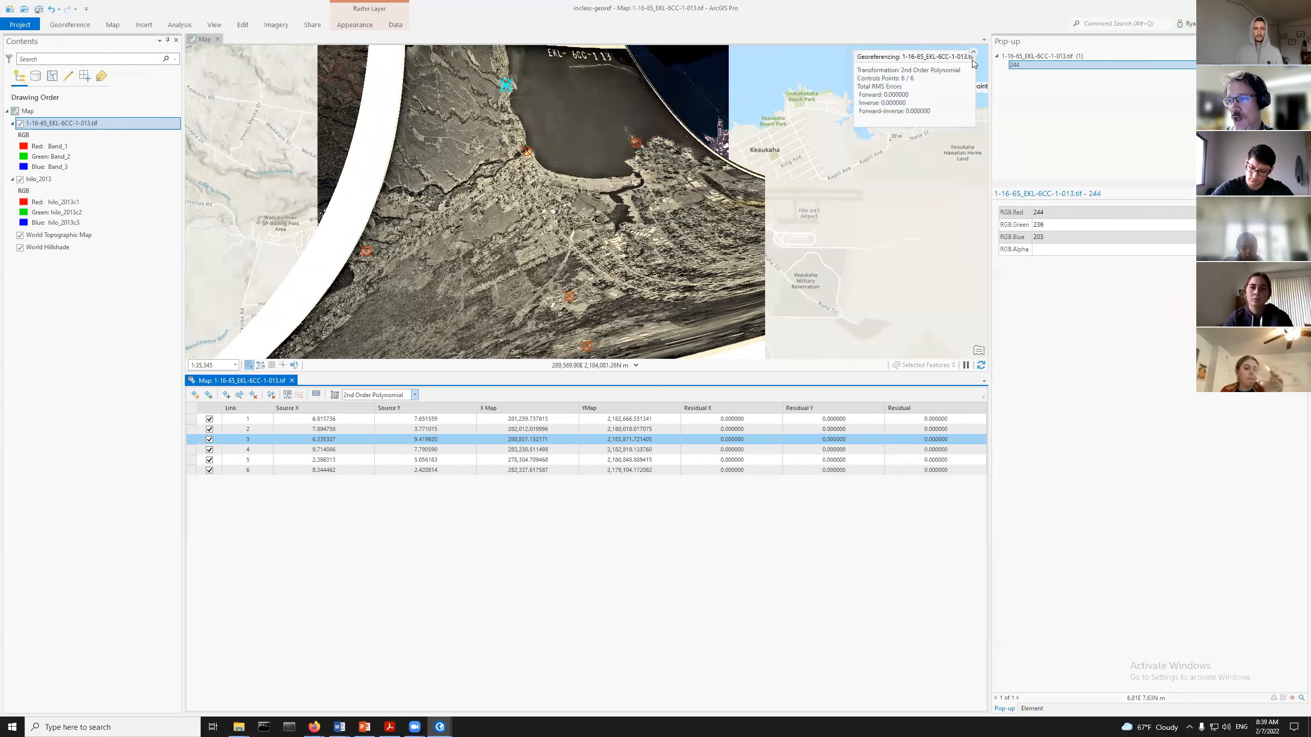
{"action": "left_click", "coordinate": [414, 395]}
{"action": "left_click", "coordinate": [387, 428]}
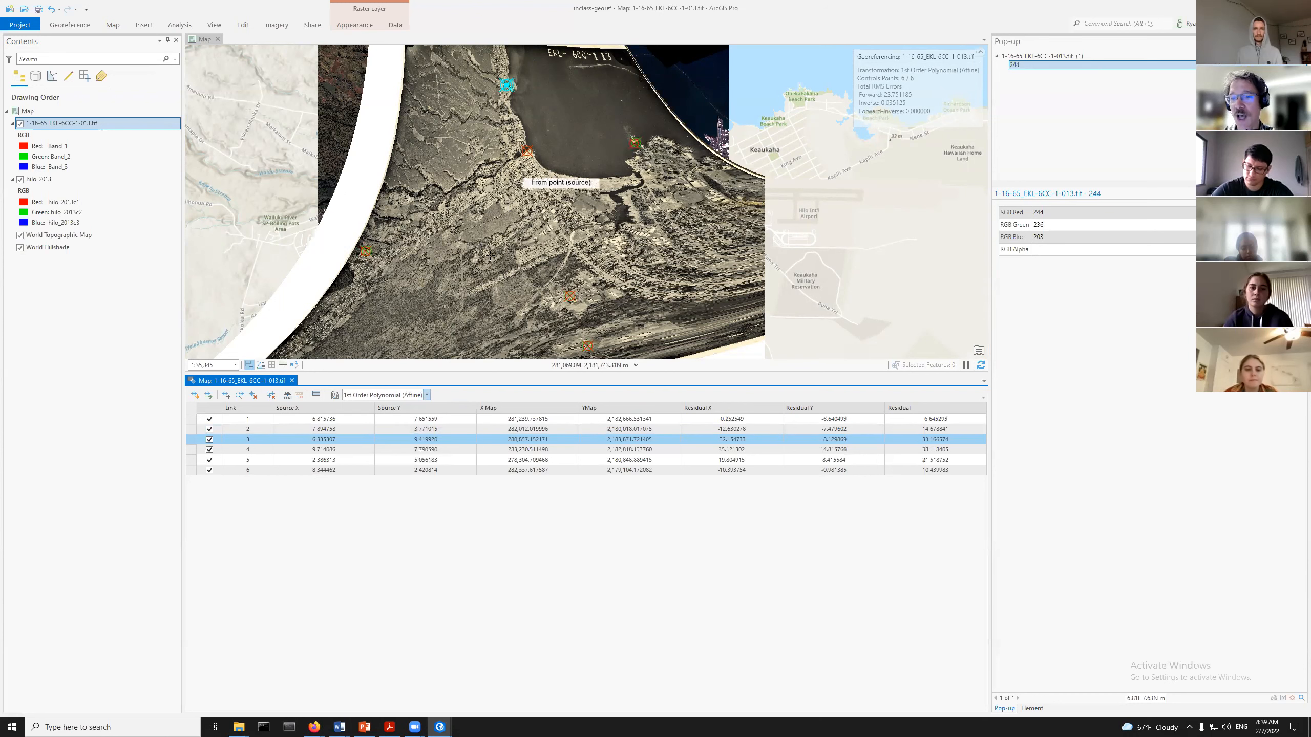